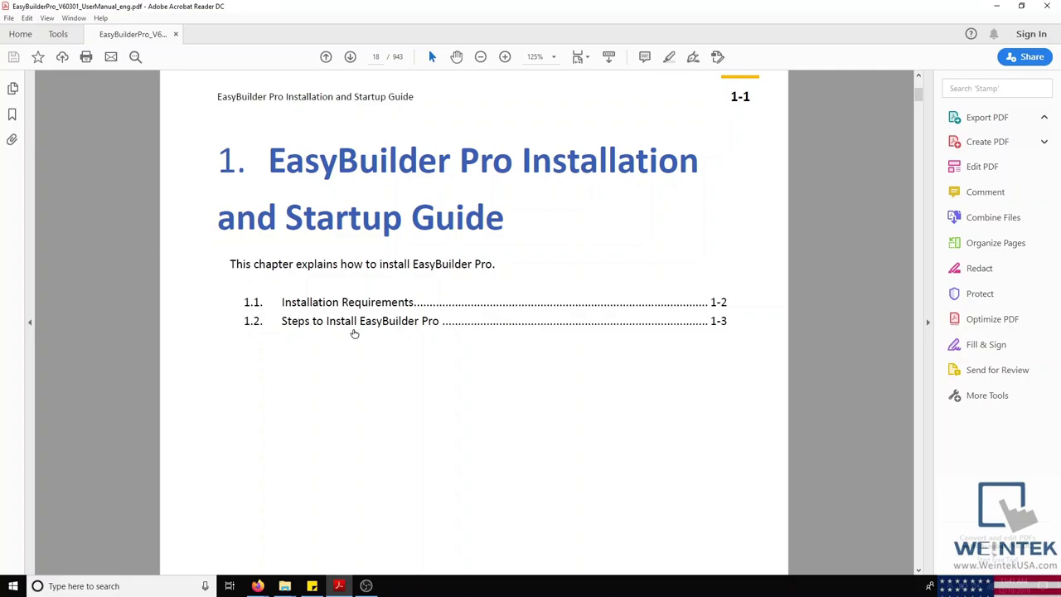
Step: Scroll the manual to Installation Requirements and briefly highlight the Windows 7 requirement text
{"action": "scroll", "coordinate": [351, 334], "scroll_direction": "down", "scroll_amount": 15}
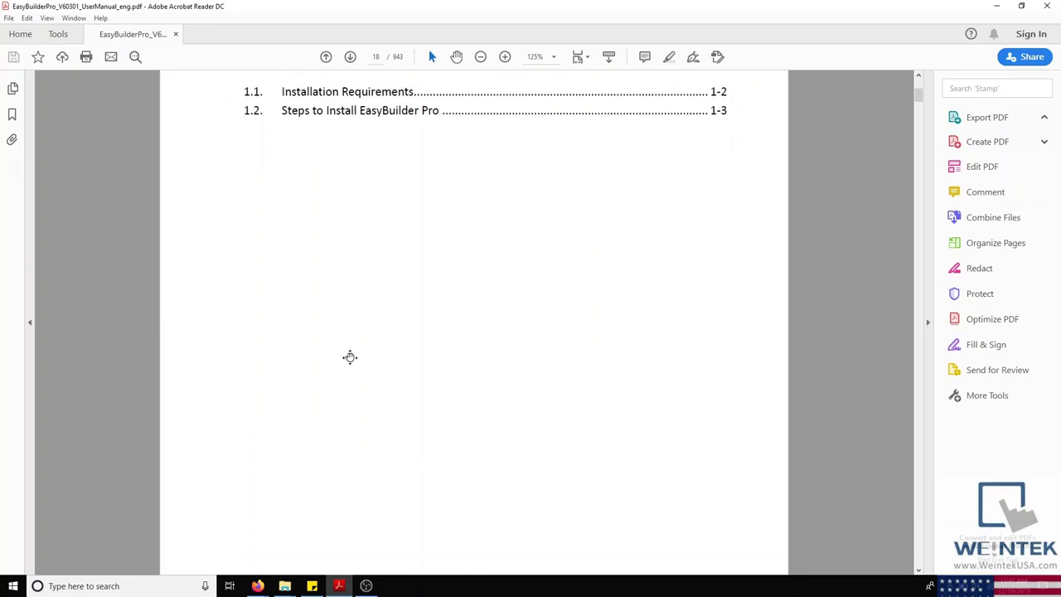
{"action": "scroll", "coordinate": [358, 383], "scroll_direction": "down", "scroll_amount": 20}
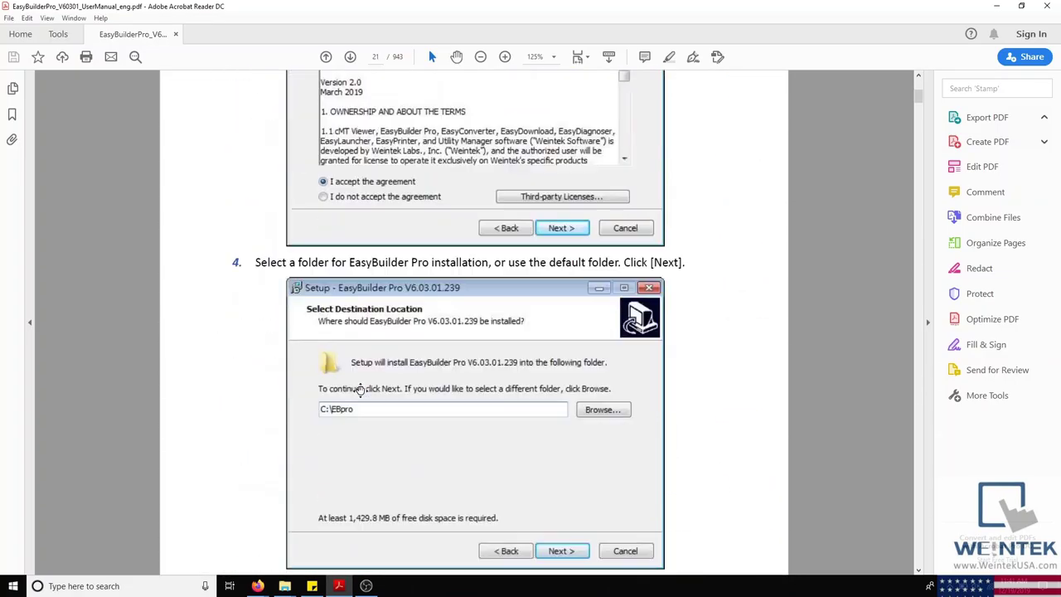
{"action": "scroll", "coordinate": [359, 392], "scroll_direction": "down", "scroll_amount": 12}
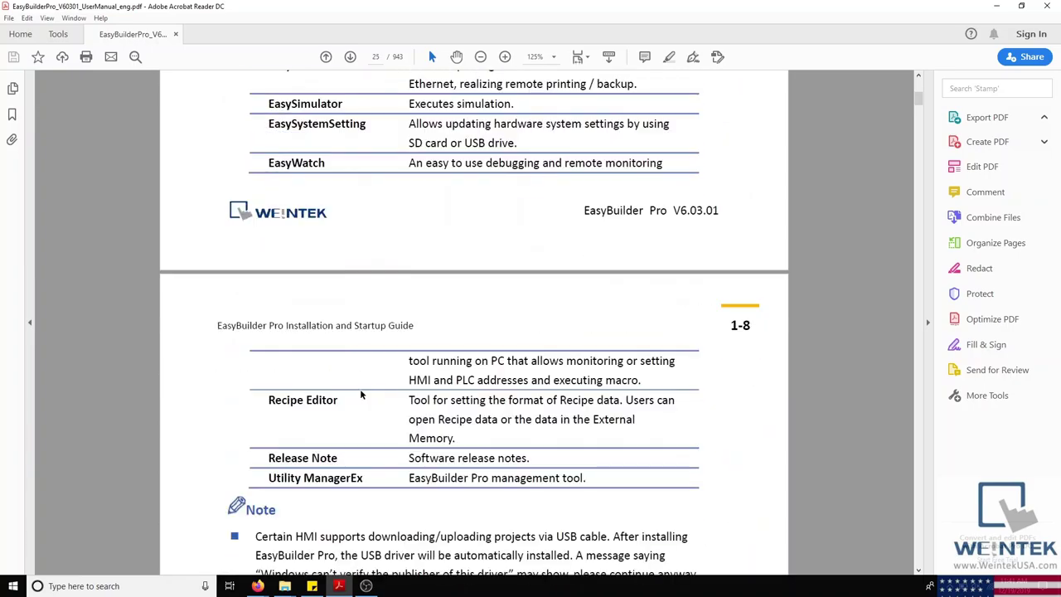
{"action": "scroll", "coordinate": [361, 396], "scroll_direction": "up", "scroll_amount": 5}
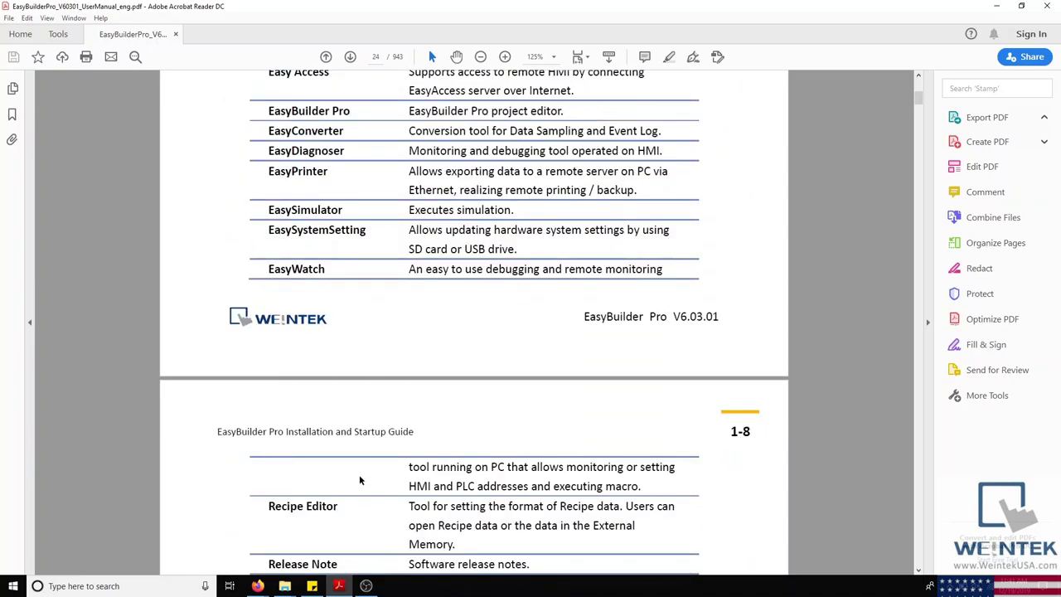
{"action": "scroll", "coordinate": [362, 454], "scroll_direction": "up", "scroll_amount": 3}
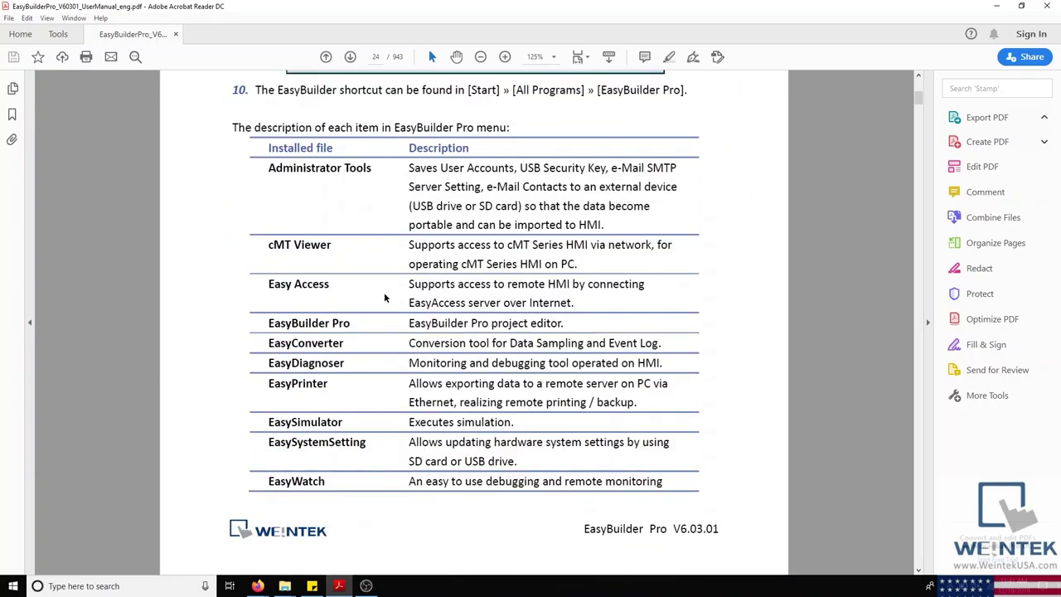
{"action": "scroll", "coordinate": [397, 312], "scroll_direction": "down", "scroll_amount": 8}
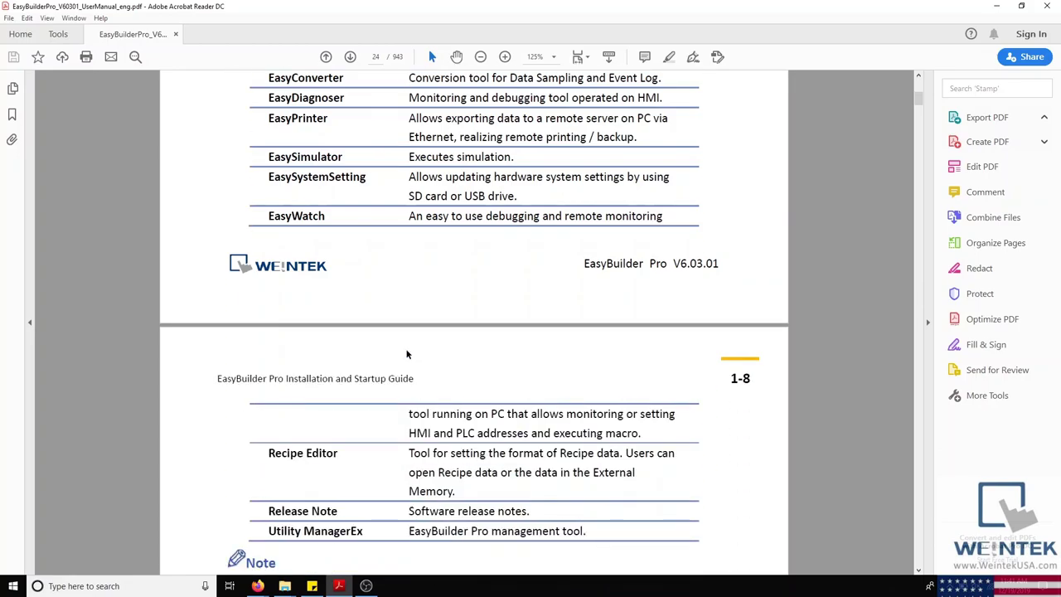
{"action": "scroll", "coordinate": [406, 355], "scroll_direction": "up", "scroll_amount": 10}
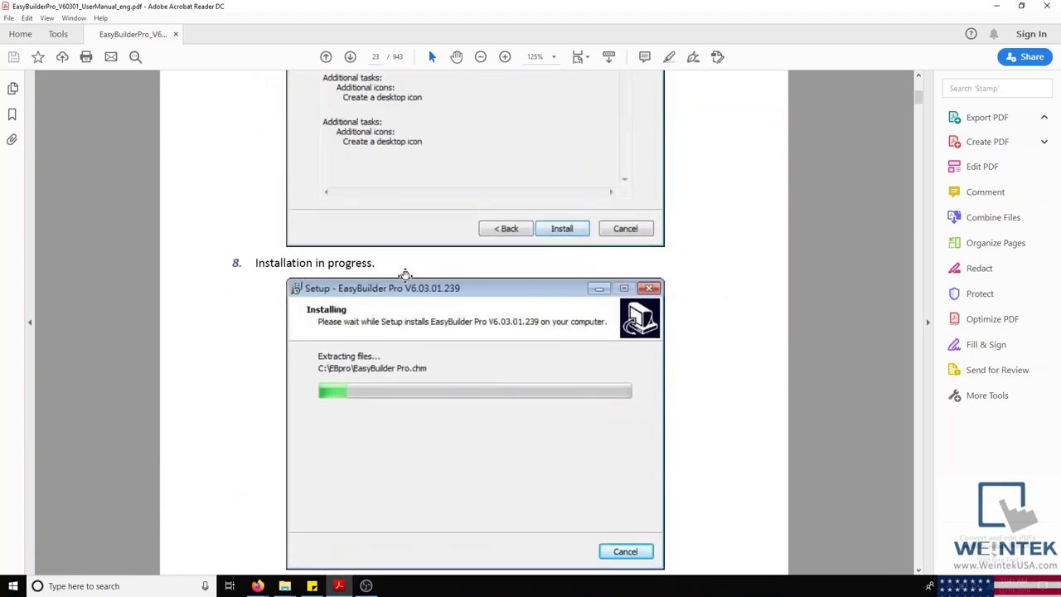
{"action": "scroll", "coordinate": [405, 275], "scroll_direction": "up", "scroll_amount": 20}
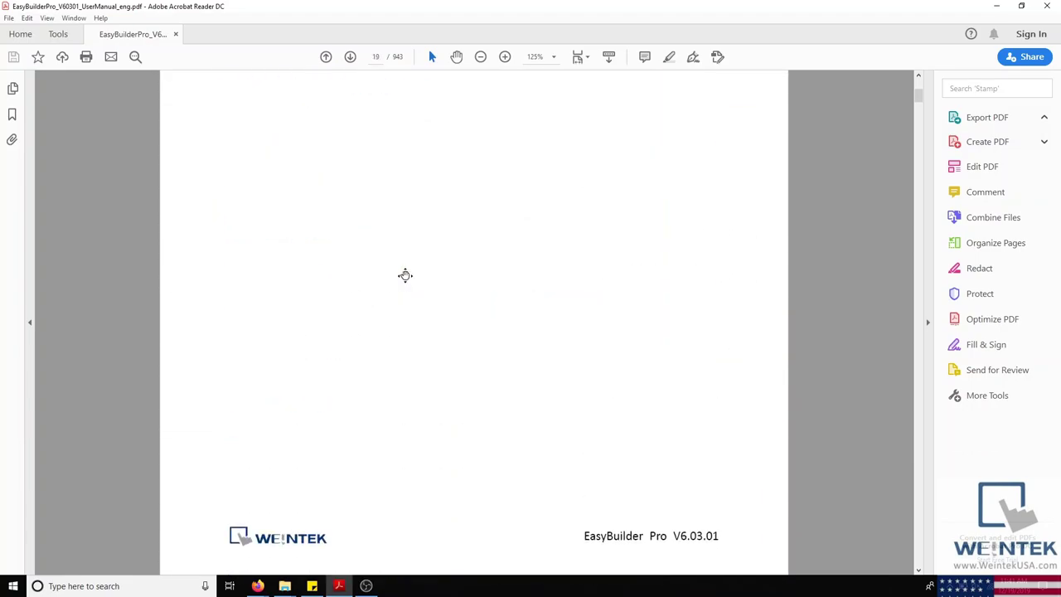
{"action": "scroll", "coordinate": [406, 276], "scroll_direction": "up", "scroll_amount": 1}
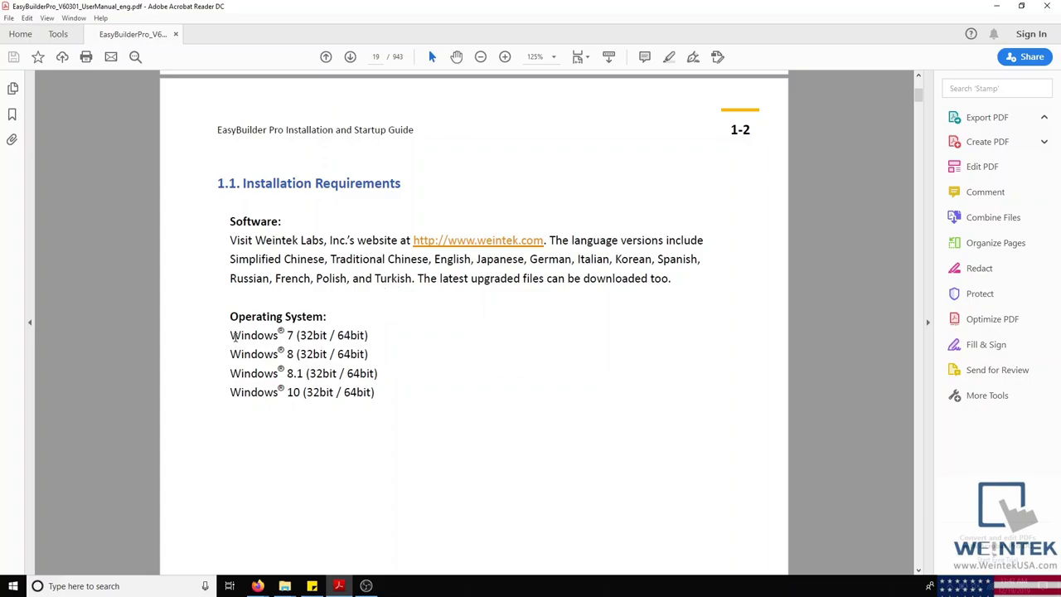
{"action": "left_click_drag", "start_coordinate": [231, 335], "coordinate": [293, 336]}
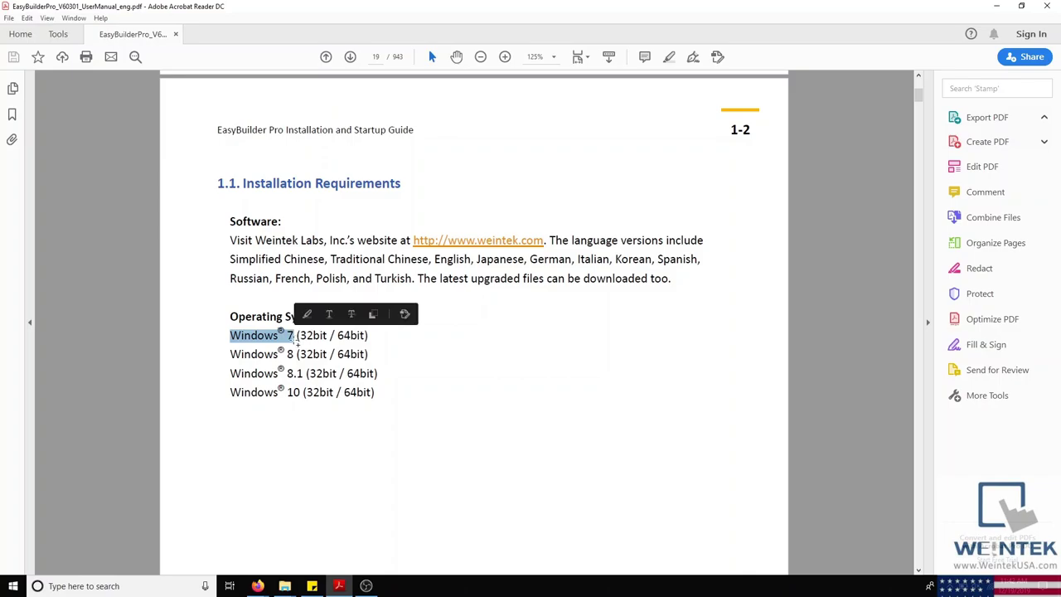
{"action": "left_click", "coordinate": [435, 376]}
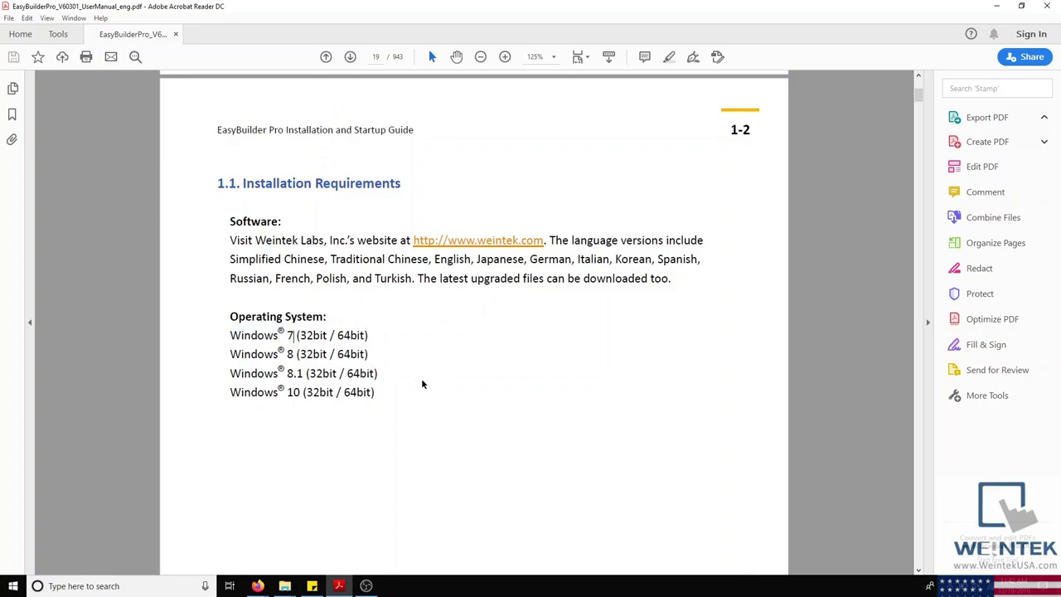
Step: On the Weintek site, open the new-user Register form via Login, then return to the Acrobat manual
{"action": "mouse_move", "coordinate": [258, 584]}
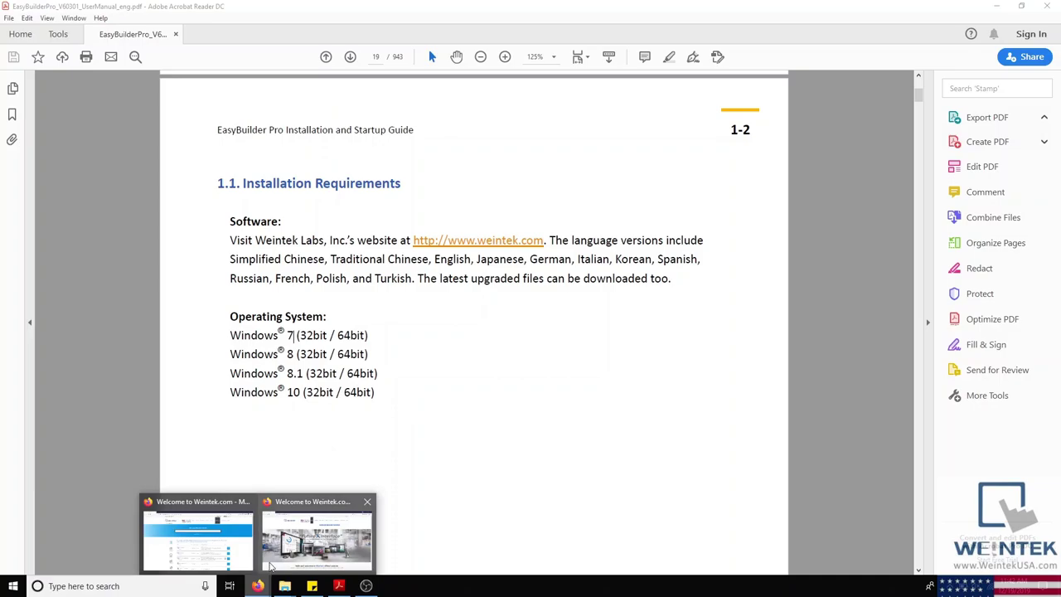
{"action": "mouse_move", "coordinate": [270, 564]}
{"action": "left_click", "coordinate": [282, 547]}
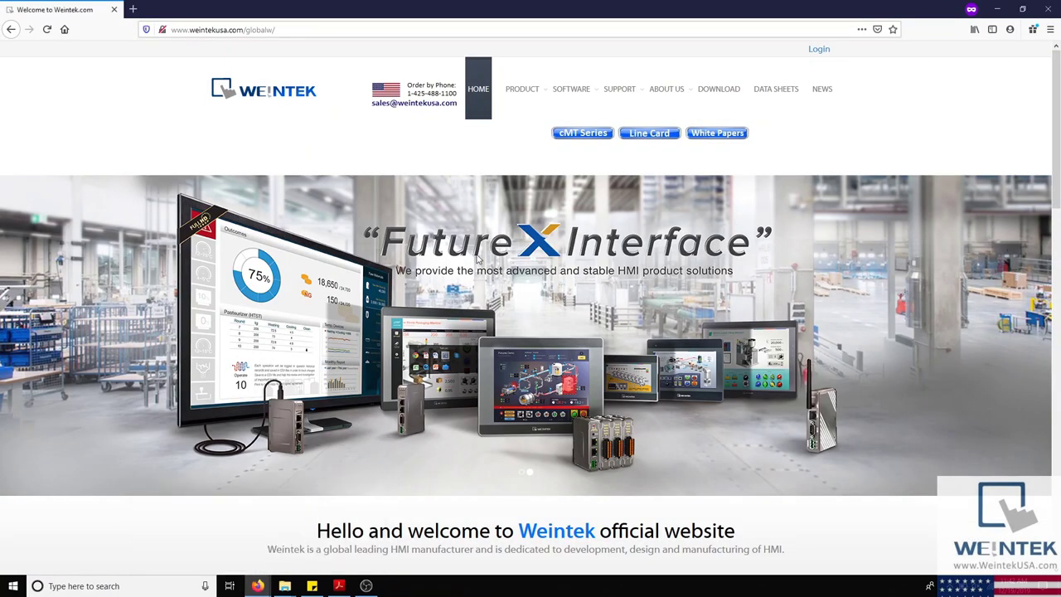
{"action": "left_click", "coordinate": [293, 30]}
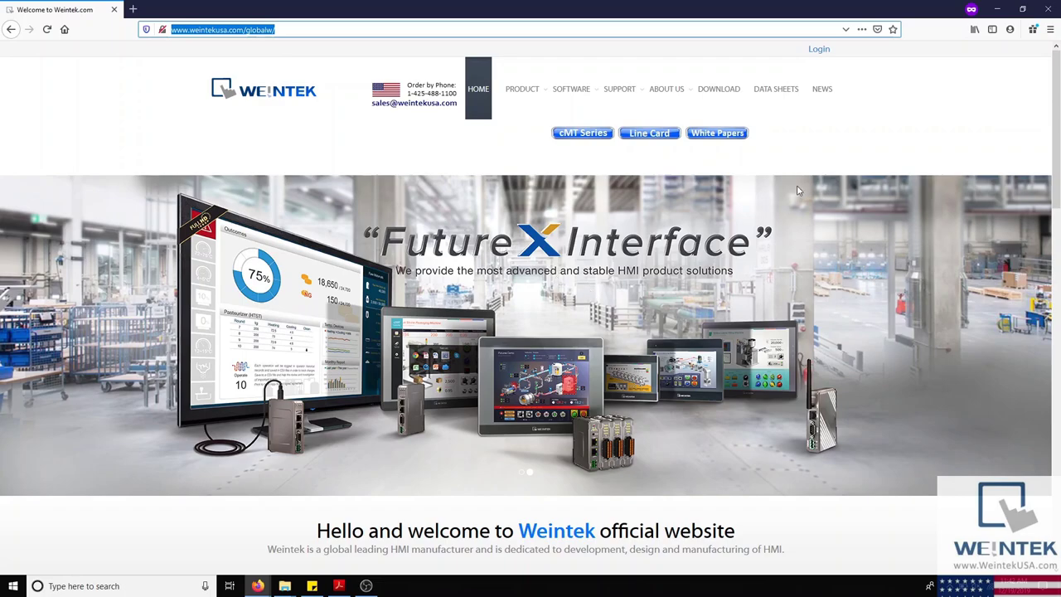
{"action": "left_click", "coordinate": [916, 114]}
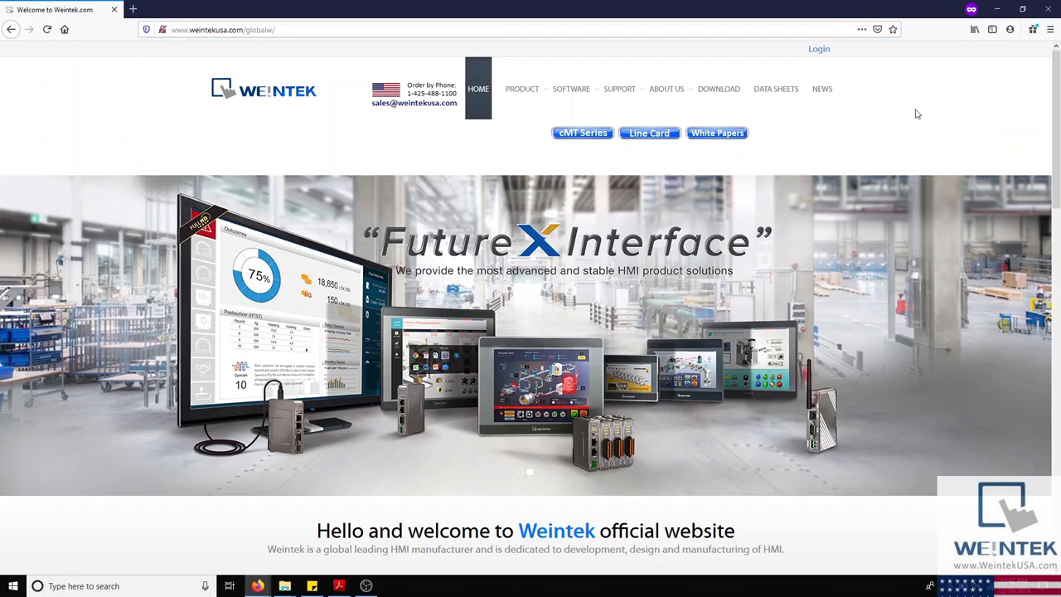
{"action": "left_click", "coordinate": [819, 49]}
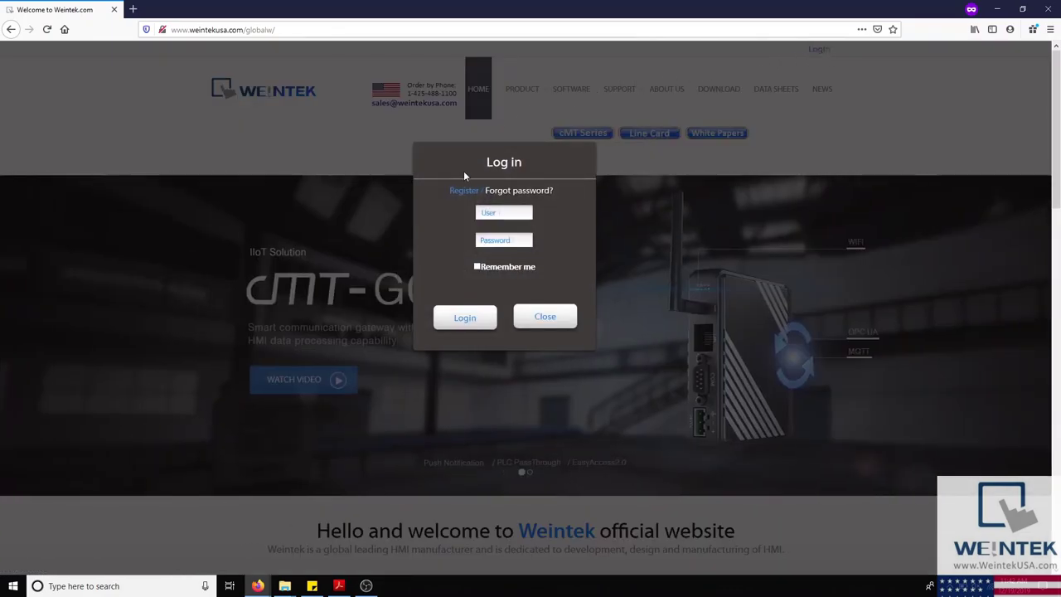
{"action": "left_click", "coordinate": [461, 192]}
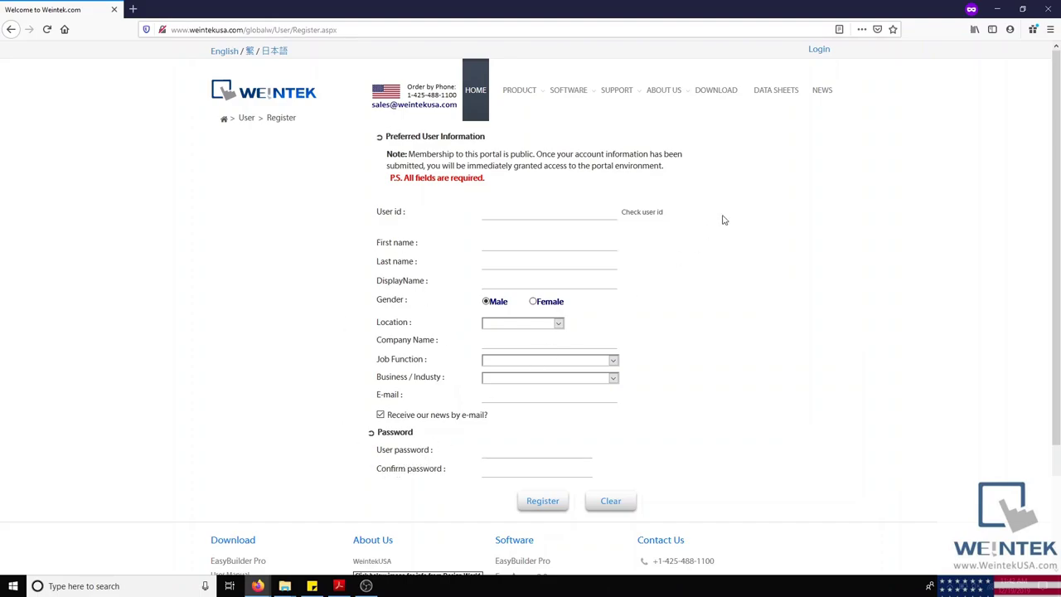
{"action": "left_click", "coordinate": [1048, 8]}
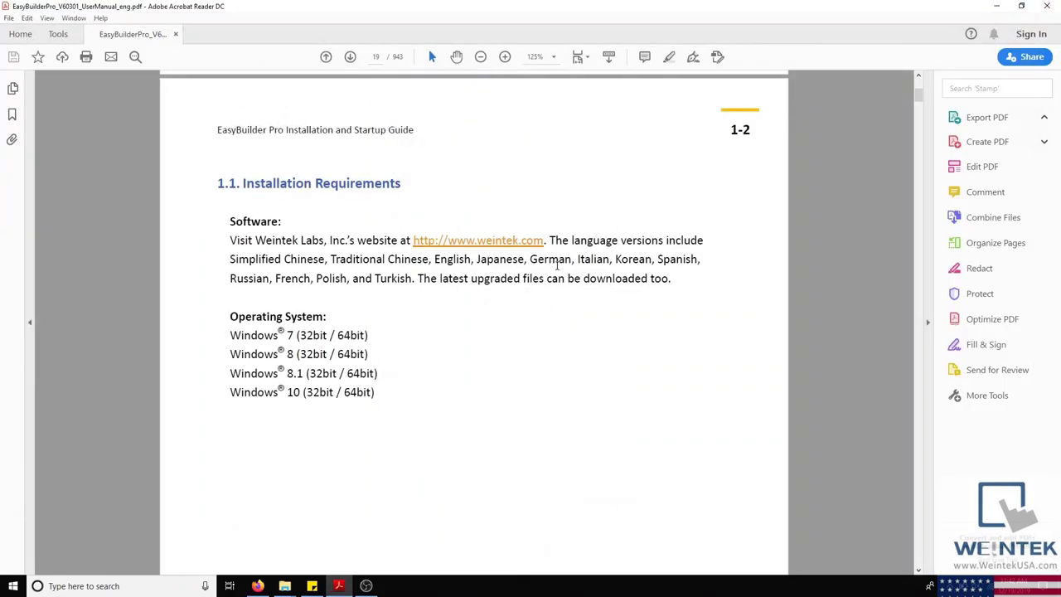
Step: Zoom the Weintek Download page to 150% and download the EasyBuilder Pro V6.03.02.294 package
{"action": "left_click", "coordinate": [258, 586]}
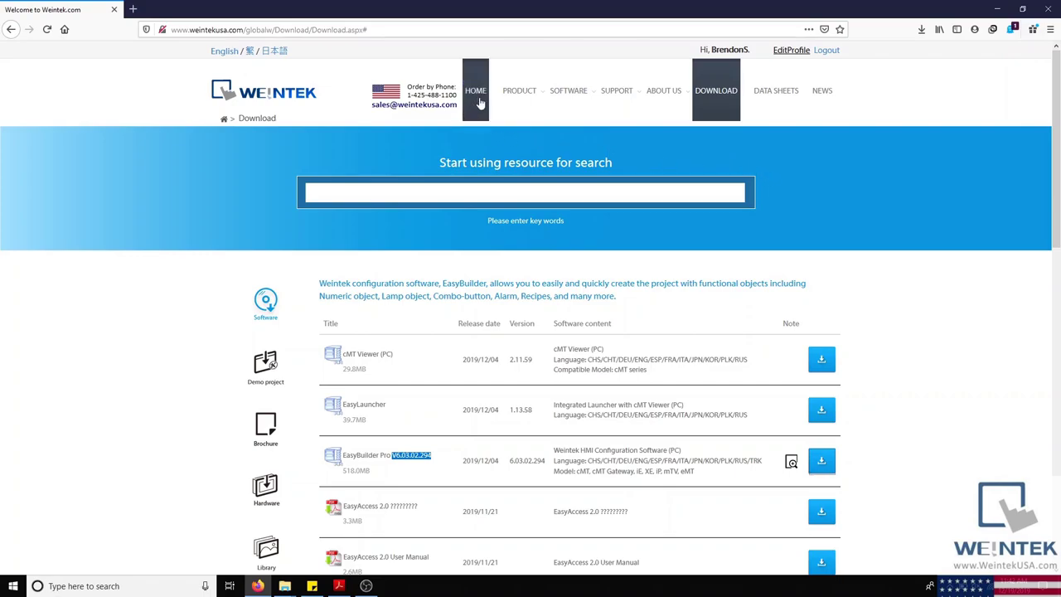
{"action": "mouse_move", "coordinate": [637, 97]}
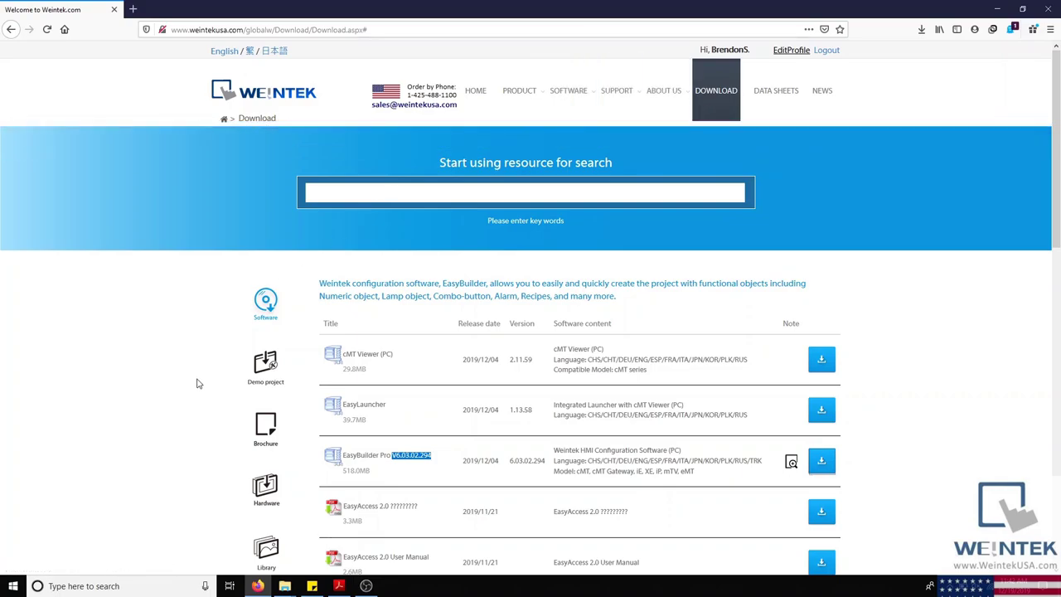
{"action": "scroll", "coordinate": [199, 378], "scroll_direction": "down", "scroll_amount": 3}
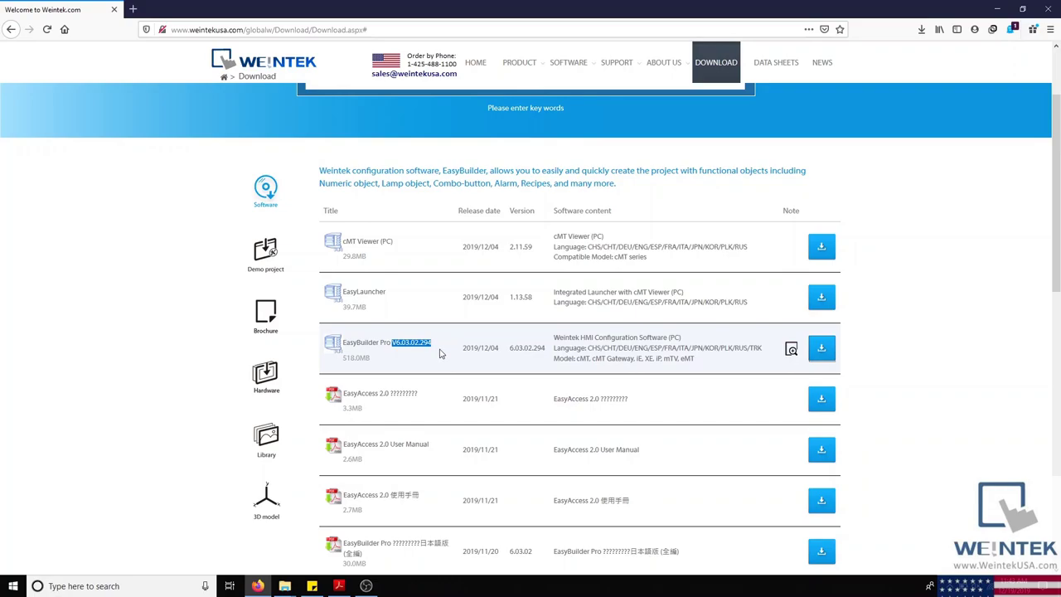
{"action": "key", "text": "ctrl+plus"}
{"action": "key", "text": "ctrl+plus"}
{"action": "key", "text": "ctrl+plus"}
{"action": "key", "text": "ctrl+plus"}
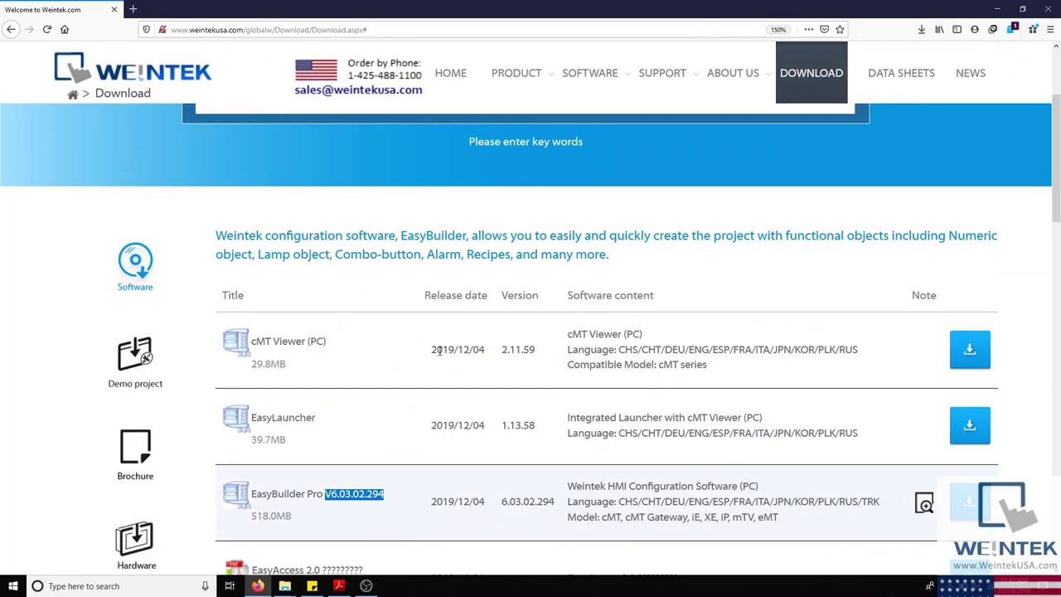
{"action": "scroll", "coordinate": [437, 364], "scroll_direction": "down", "scroll_amount": 2}
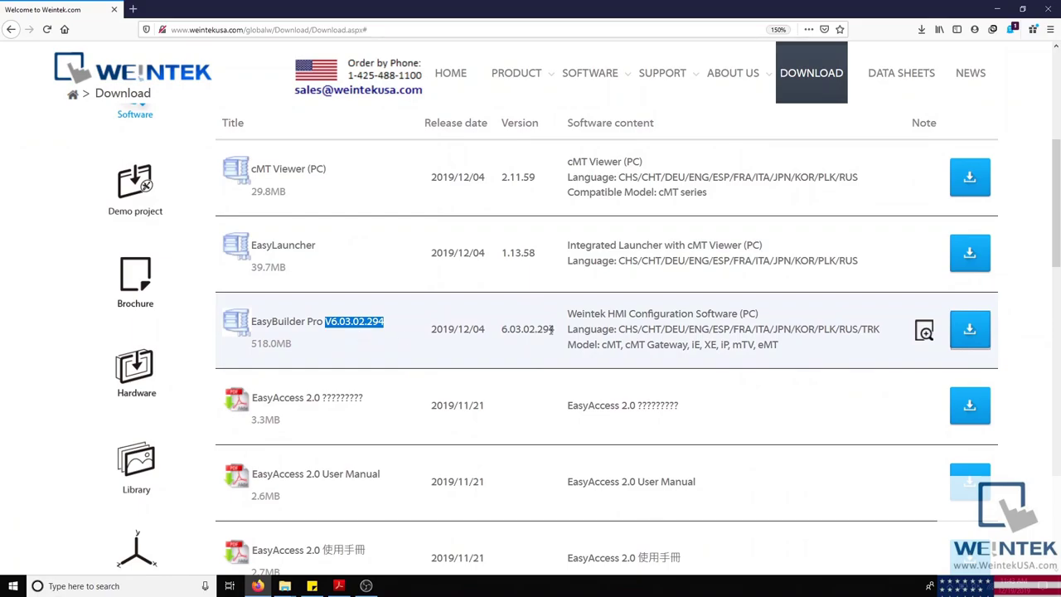
{"action": "left_click", "coordinate": [969, 329]}
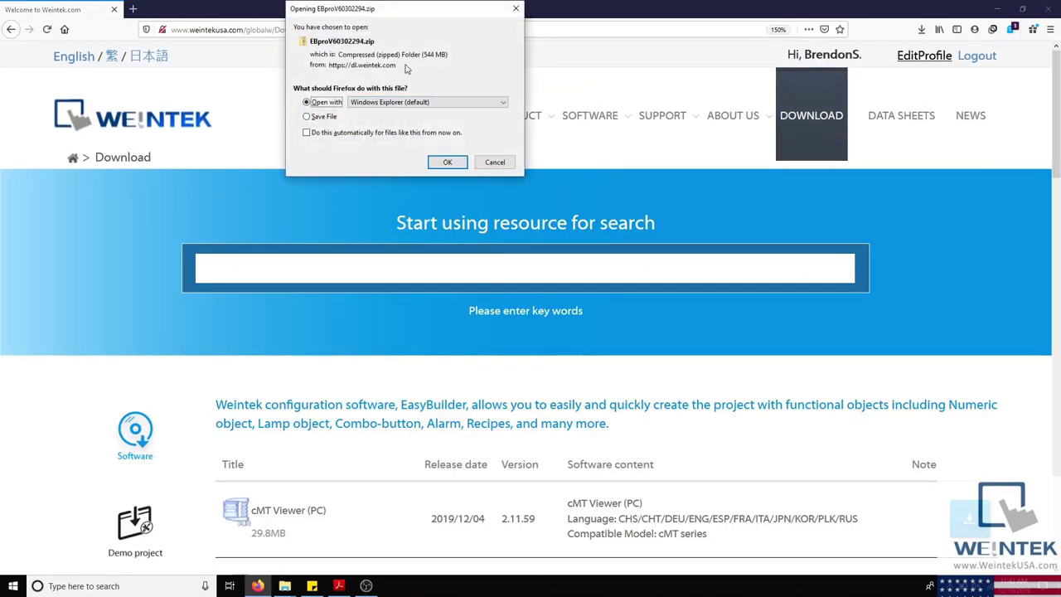
Step: Run the installer from the extracted EBproV60302294 folder on the desktop, then minimize the folder
{"action": "left_click", "coordinate": [496, 162]}
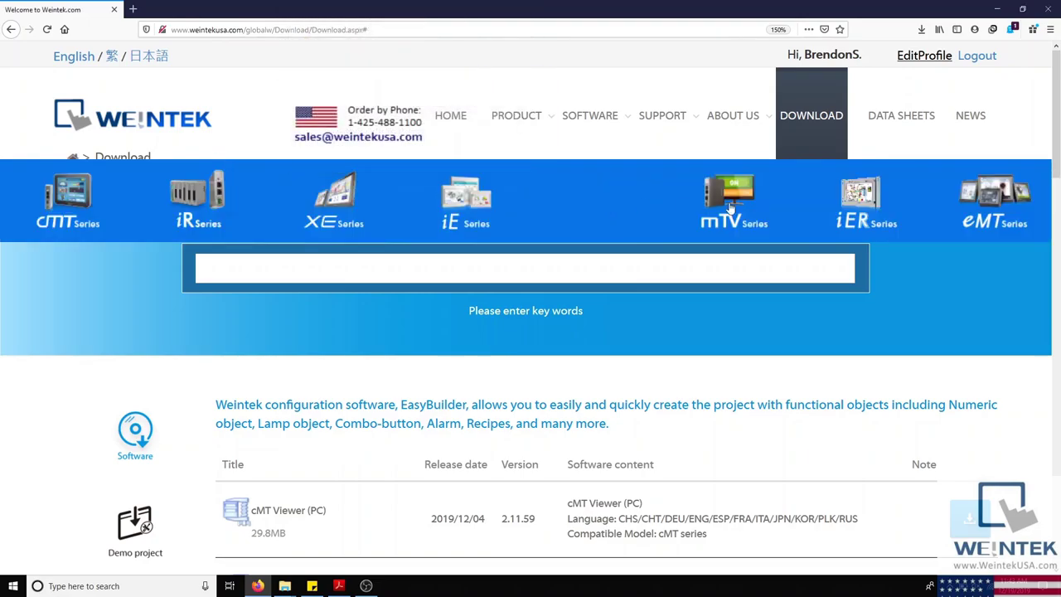
{"action": "left_click", "coordinate": [996, 8]}
{"action": "left_click", "coordinate": [995, 6]}
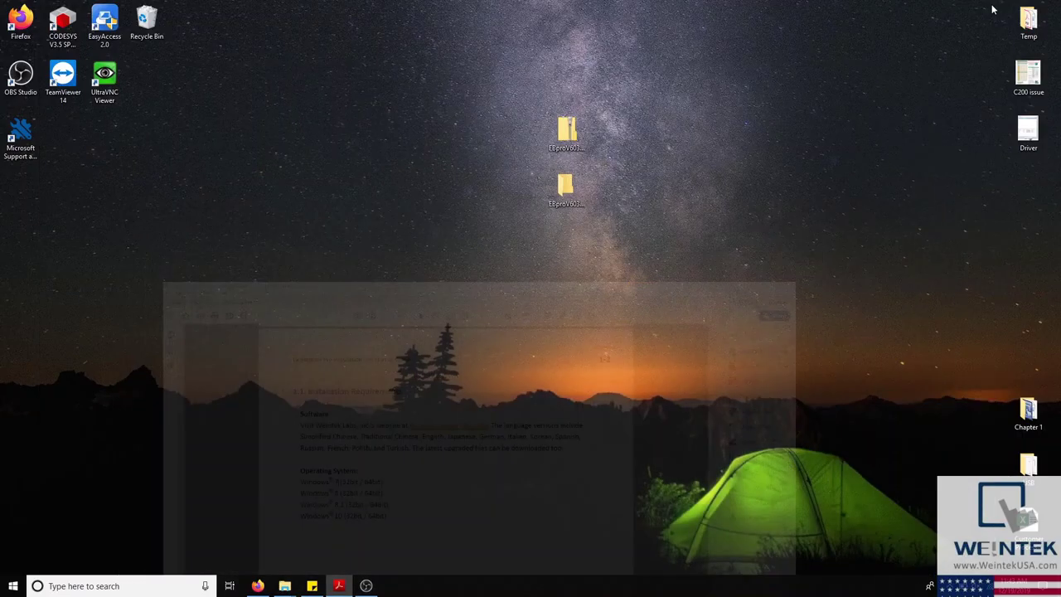
{"action": "left_click", "coordinate": [579, 129]}
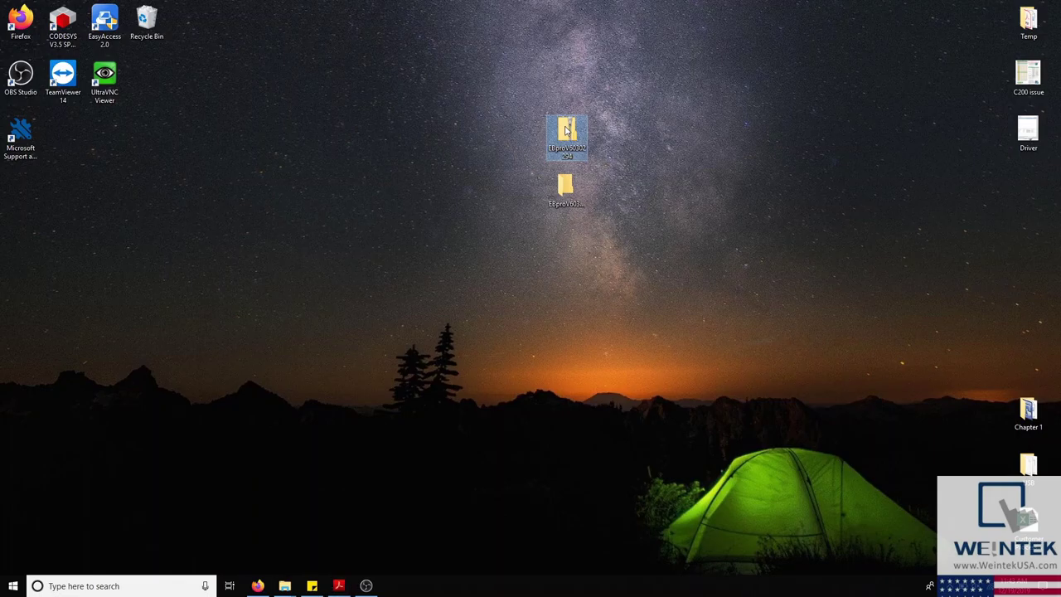
{"action": "right_click", "coordinate": [572, 128]}
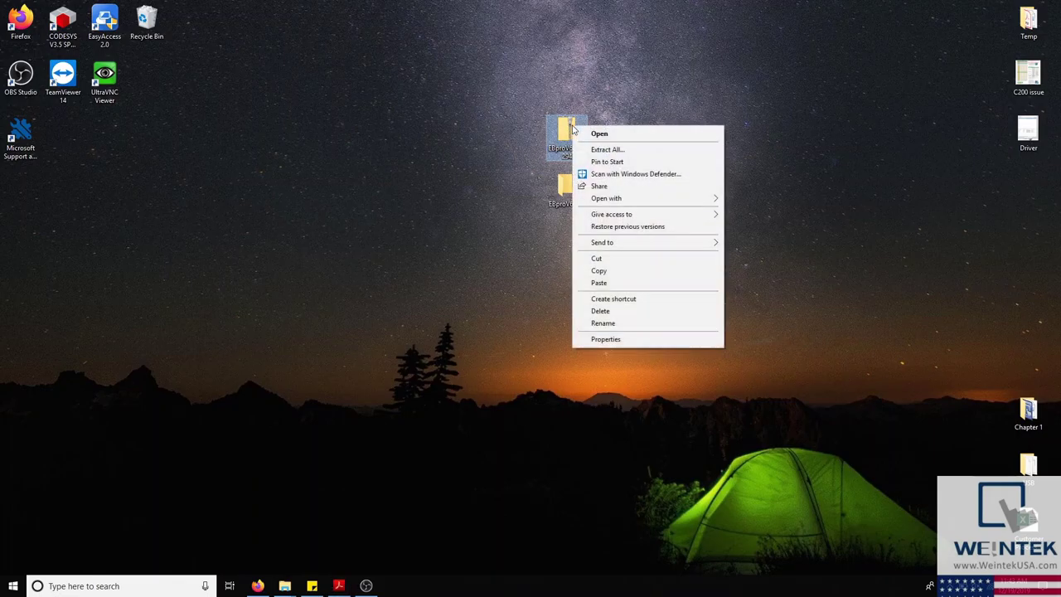
{"action": "left_click", "coordinate": [512, 154]}
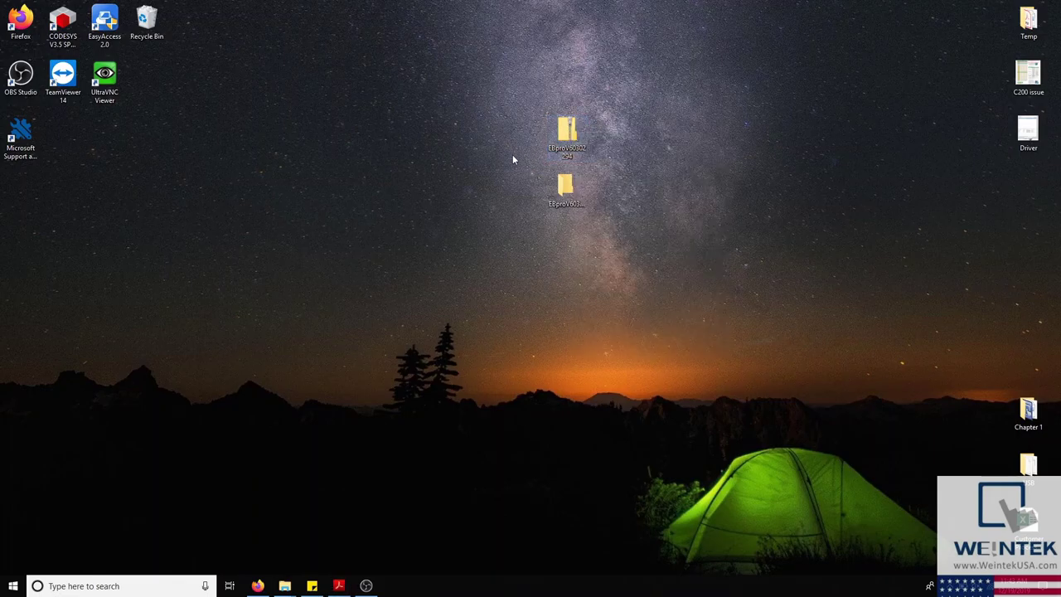
{"action": "double_click", "coordinate": [561, 192]}
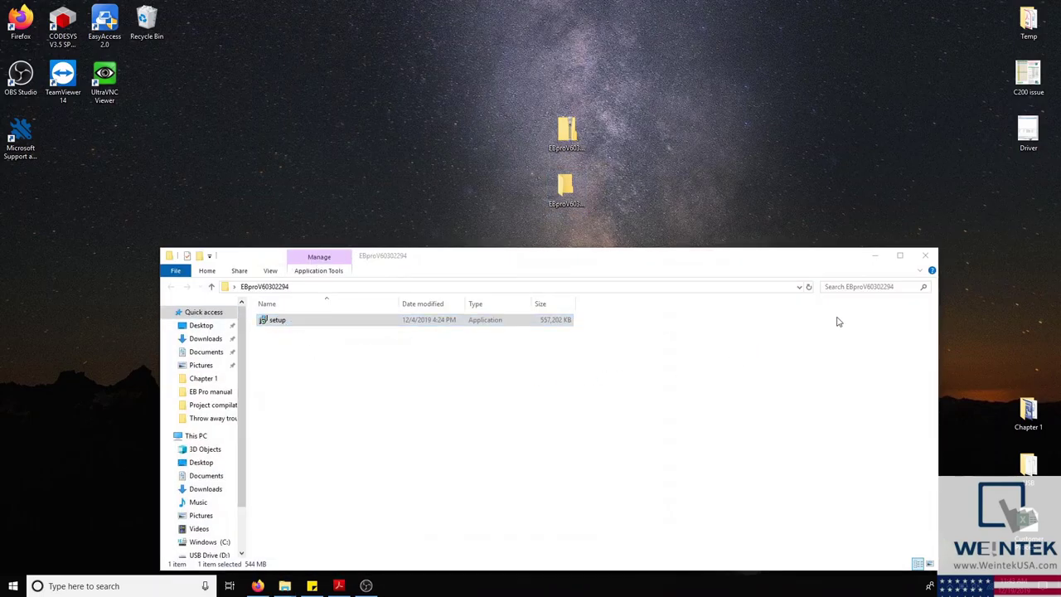
{"action": "left_click", "coordinate": [876, 257]}
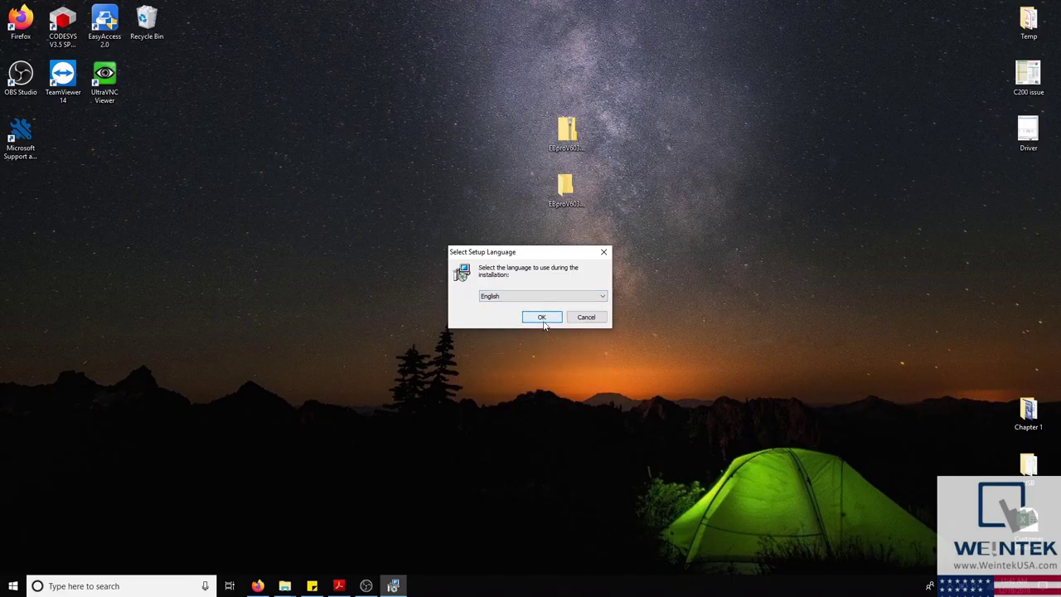
Step: Install EasyBuilder Pro in English to C:\EBpro, accepting the license, default Start Menu folder and desktop icon
{"action": "left_click", "coordinate": [543, 320]}
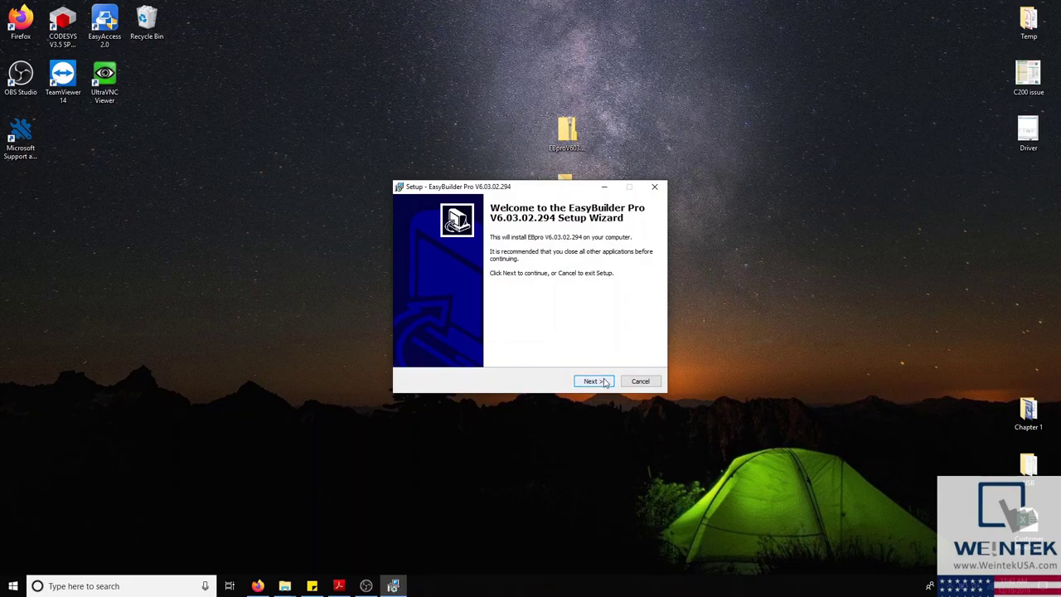
{"action": "left_click", "coordinate": [592, 382]}
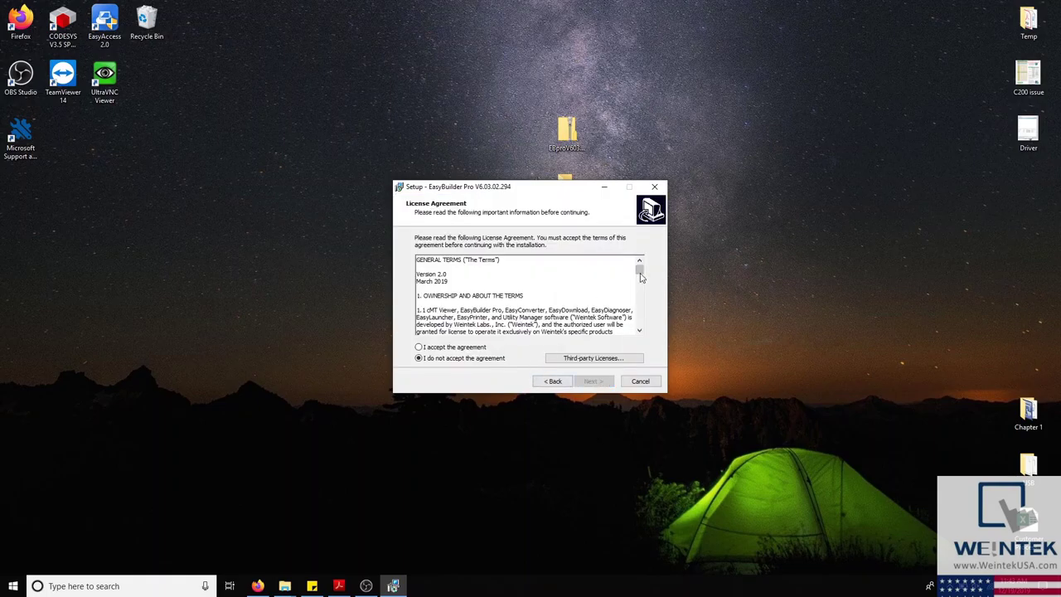
{"action": "left_click_drag", "start_coordinate": [639, 269], "coordinate": [641, 330]}
{"action": "left_click", "coordinate": [419, 347]}
{"action": "left_click", "coordinate": [588, 382]}
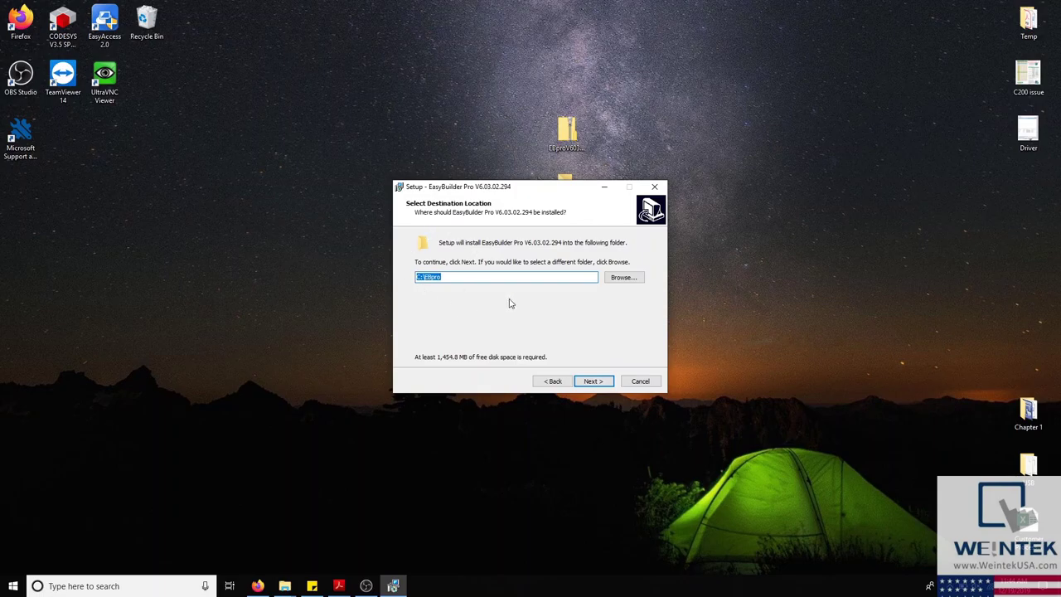
{"action": "left_click", "coordinate": [603, 383]}
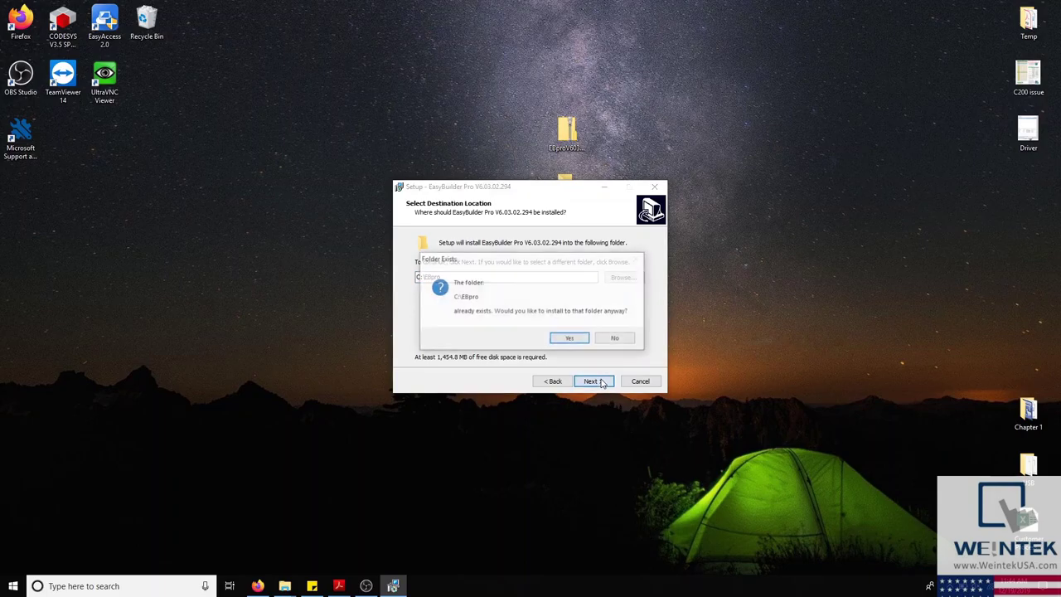
{"action": "left_click", "coordinate": [570, 339]}
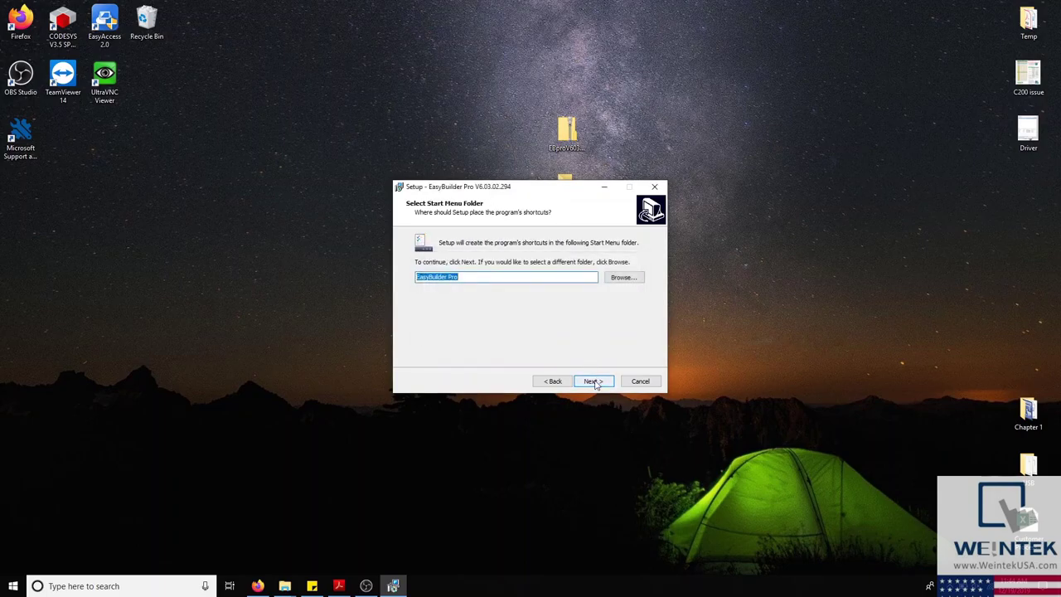
{"action": "left_click", "coordinate": [594, 383]}
{"action": "left_click", "coordinate": [584, 382]}
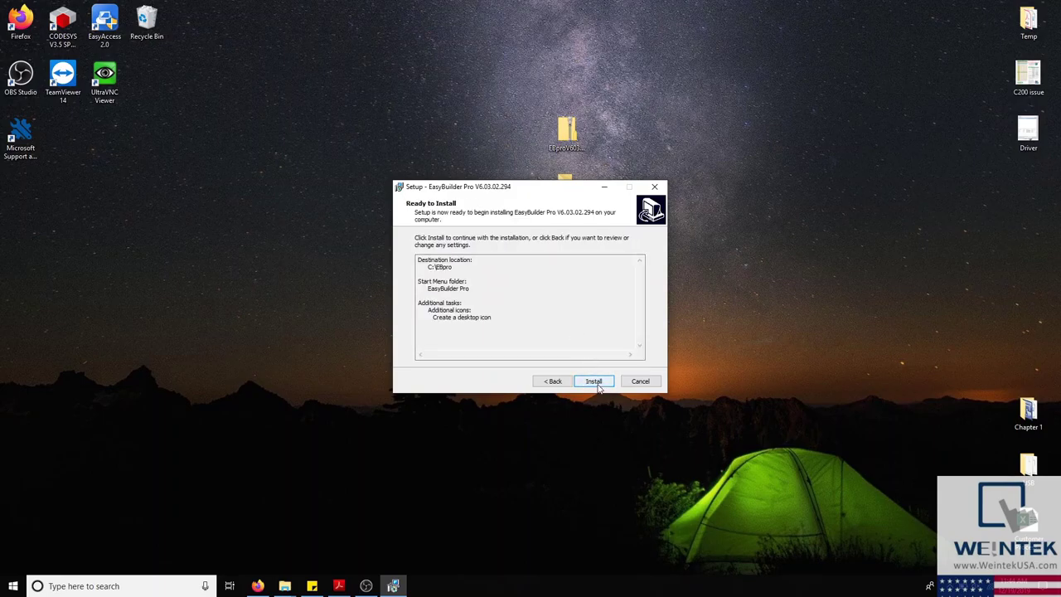
{"action": "left_click", "coordinate": [598, 386]}
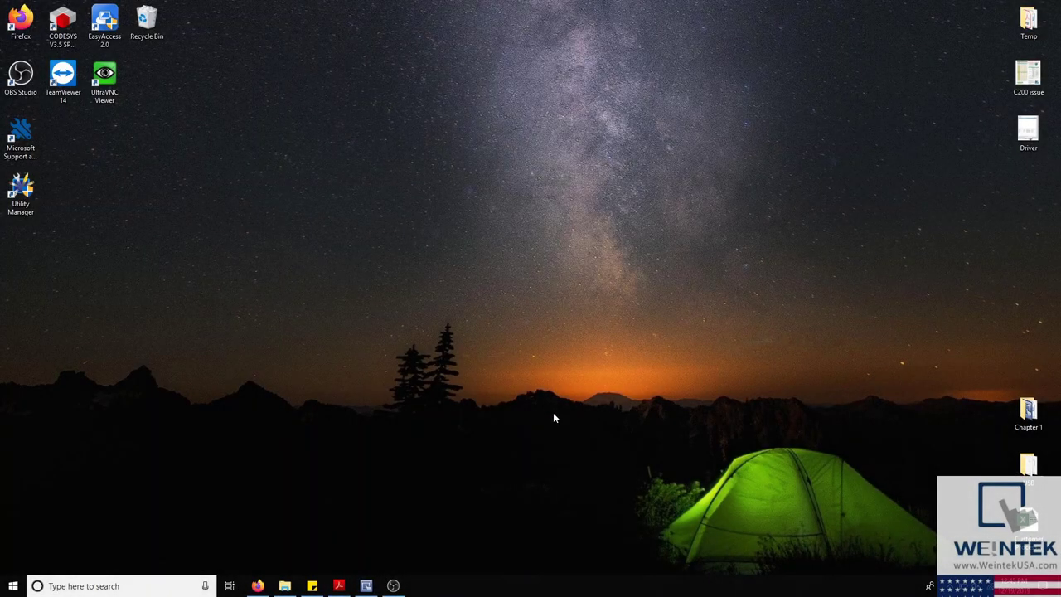
Step: In Administrator Tools from C:\EBpro, tick Save for User Accounts, USB Security Key, SMTP settings and e-Mail Contacts
{"action": "left_click", "coordinate": [286, 583]}
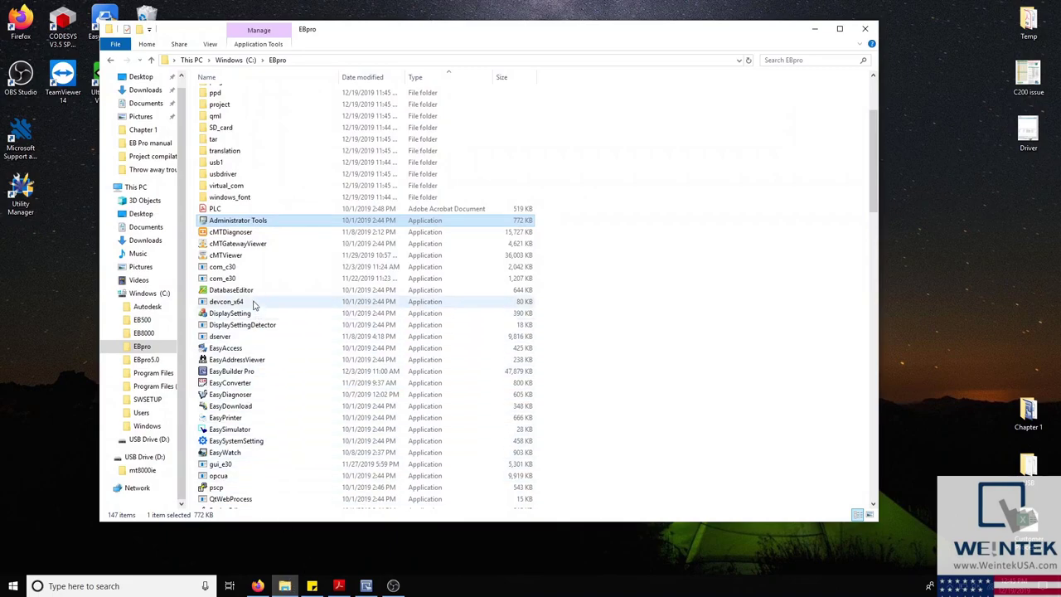
{"action": "double_click", "coordinate": [273, 221]}
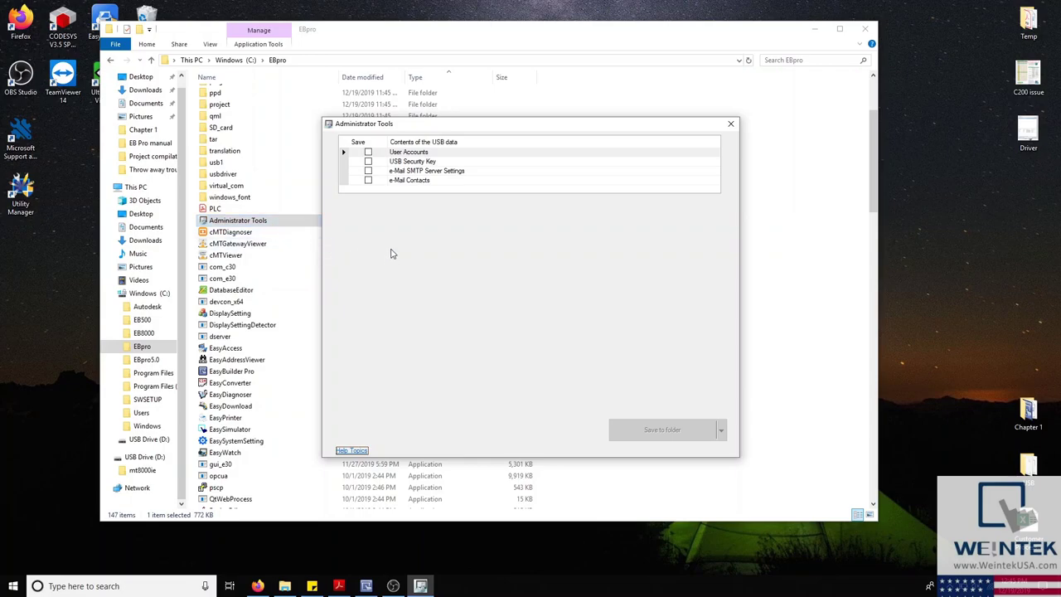
{"action": "left_click", "coordinate": [368, 154]}
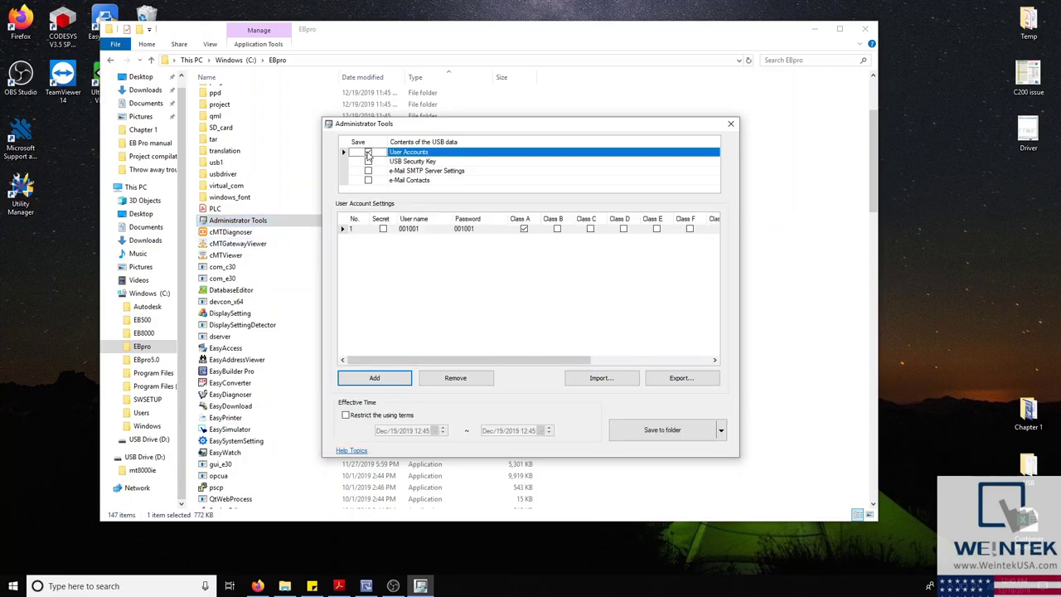
{"action": "left_click", "coordinate": [369, 162]}
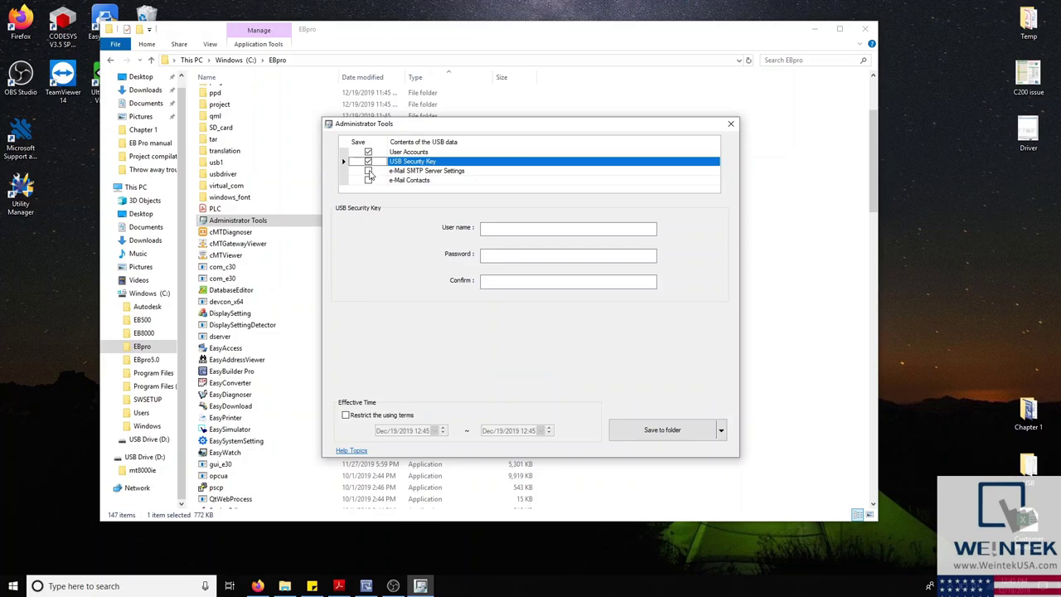
{"action": "left_click", "coordinate": [370, 172]}
{"action": "left_click", "coordinate": [369, 181]}
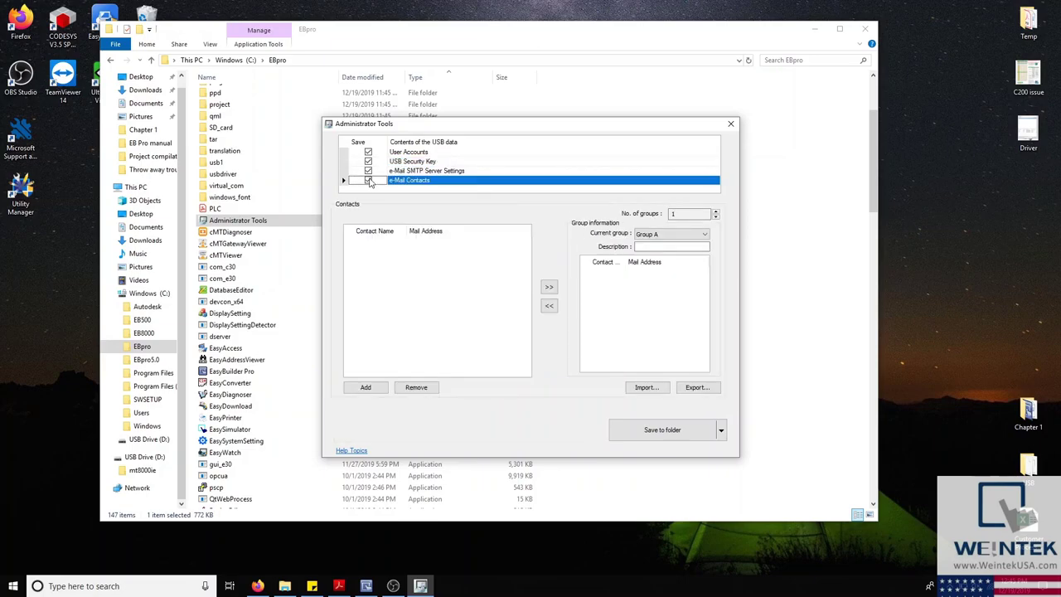
{"action": "left_click", "coordinate": [428, 173]}
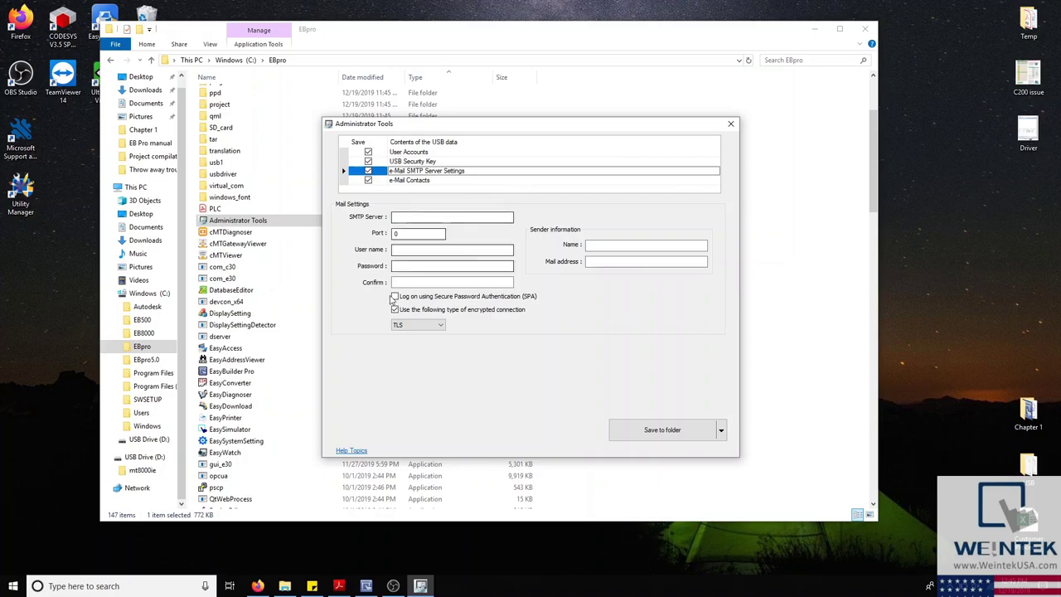
{"action": "left_click", "coordinate": [365, 586]}
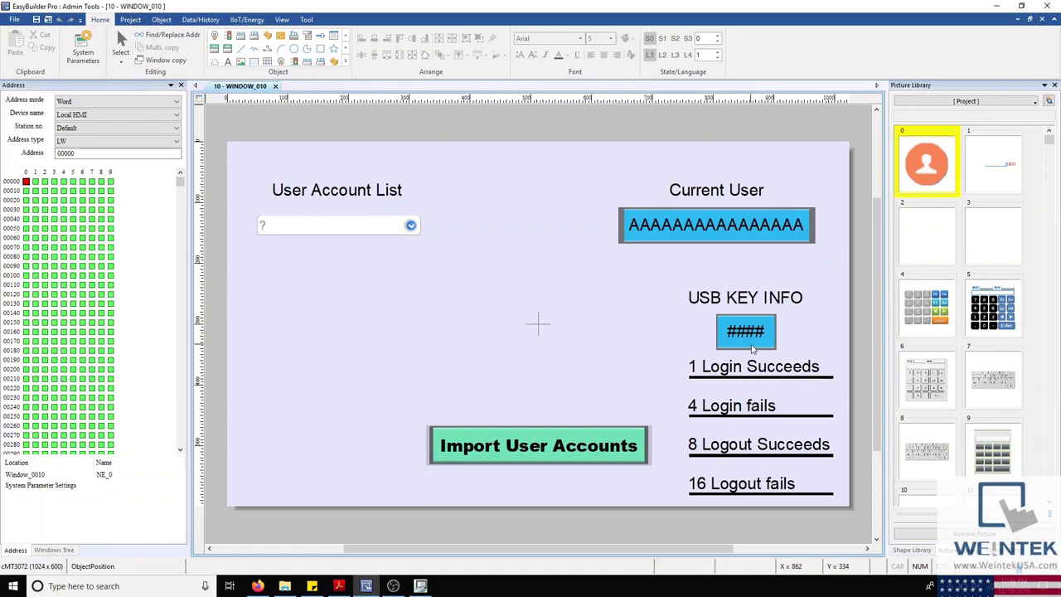
Step: Inspect the Current User and Import User Accounts objects, then view System Parameters' Security tab
{"action": "left_click", "coordinate": [675, 232]}
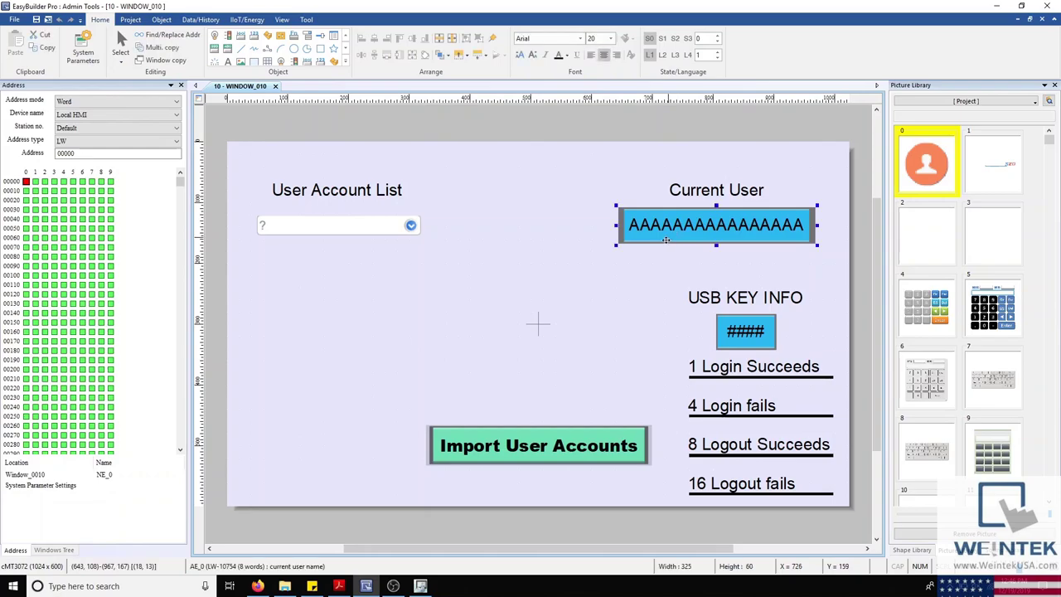
{"action": "left_click", "coordinate": [495, 447]}
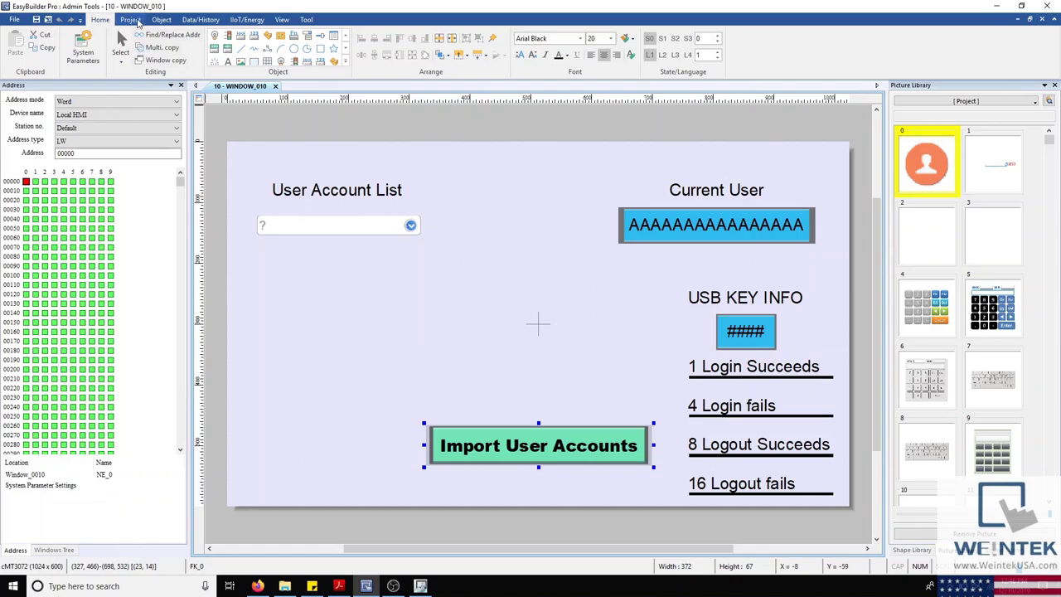
{"action": "left_click", "coordinate": [83, 51]}
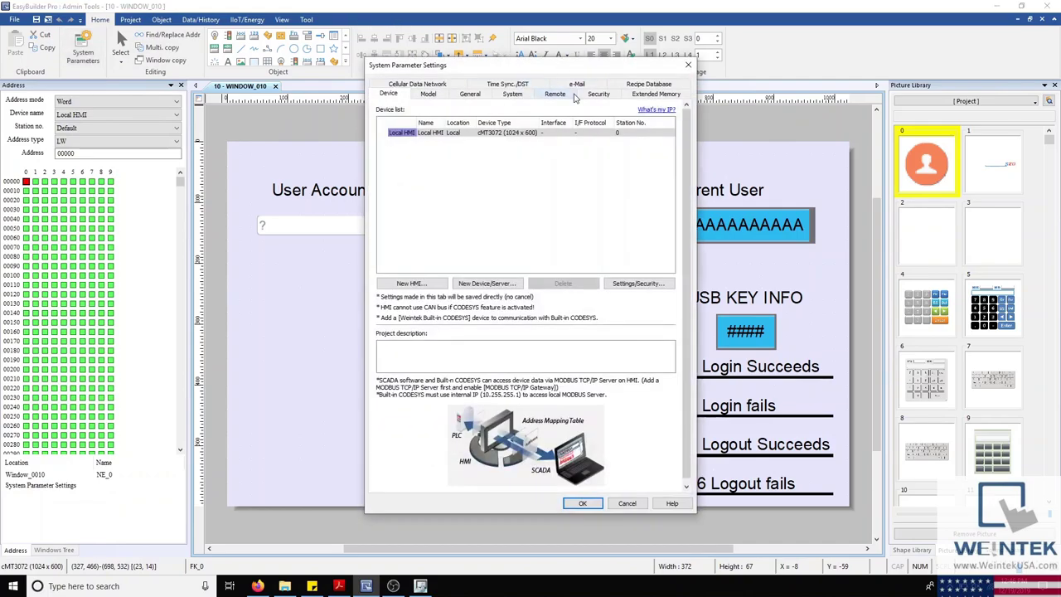
{"action": "left_click", "coordinate": [598, 93]}
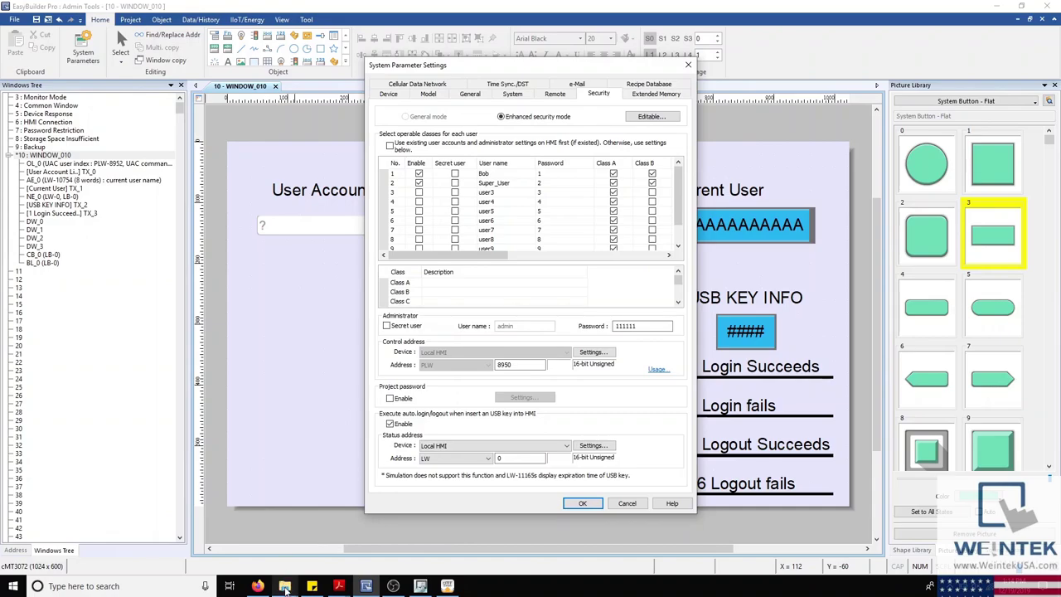
Step: Launch cMT Viewer from the C:\EBpro folder and bring its window forward
{"action": "mouse_move", "coordinate": [284, 587]}
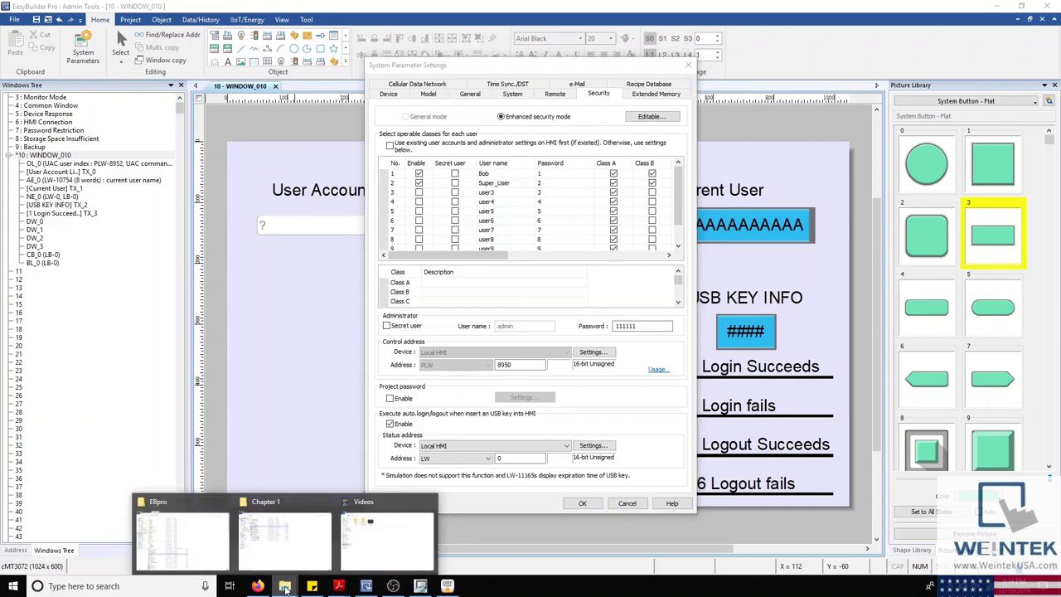
{"action": "left_click", "coordinate": [217, 545]}
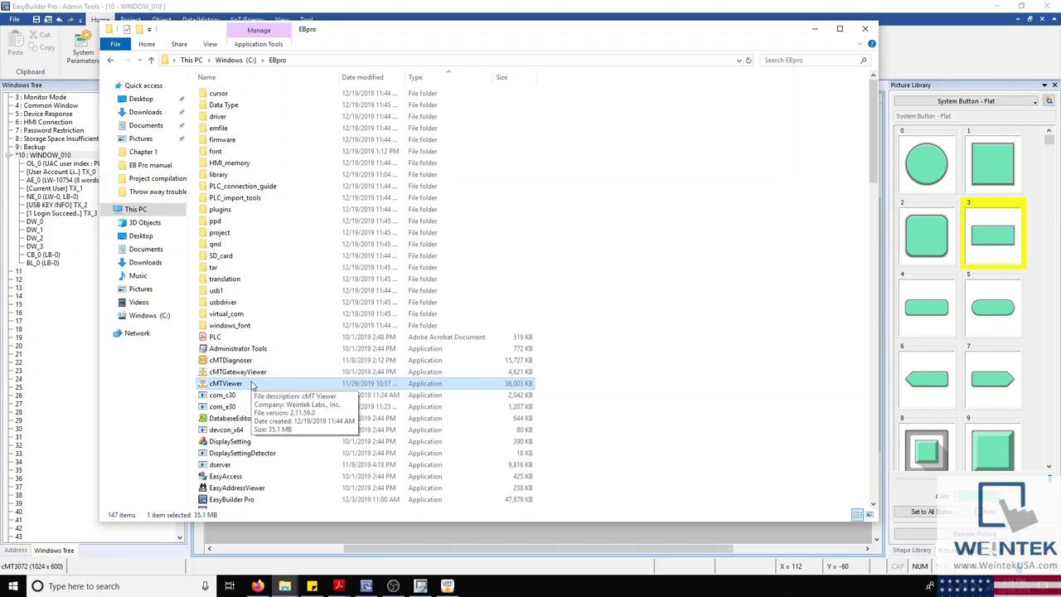
{"action": "left_click", "coordinate": [448, 587]}
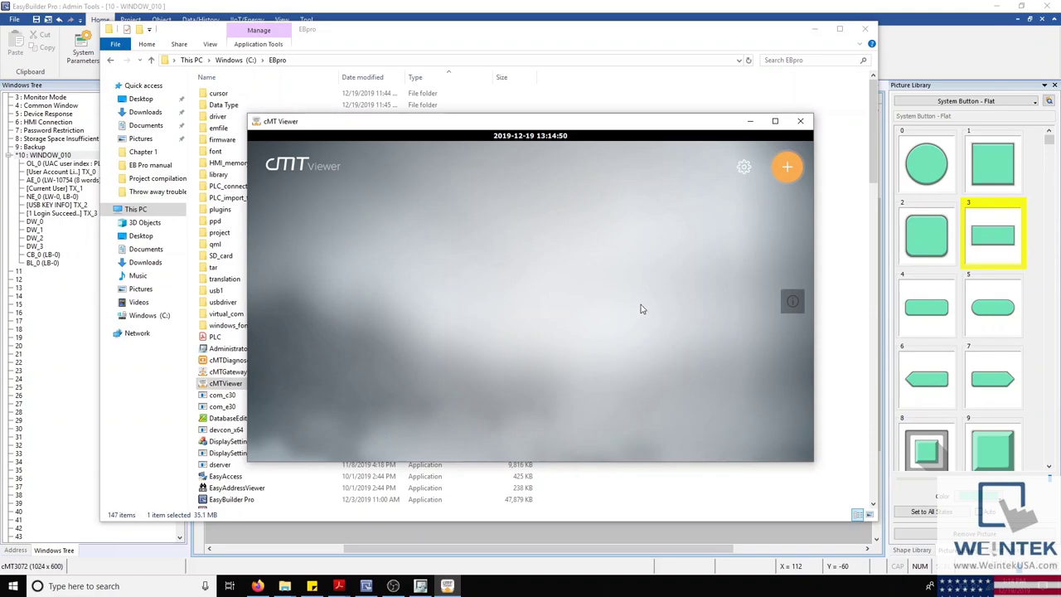
Step: Connect cMT Viewer to the HMI found on the network, entering the user password
{"action": "left_click", "coordinate": [792, 168]}
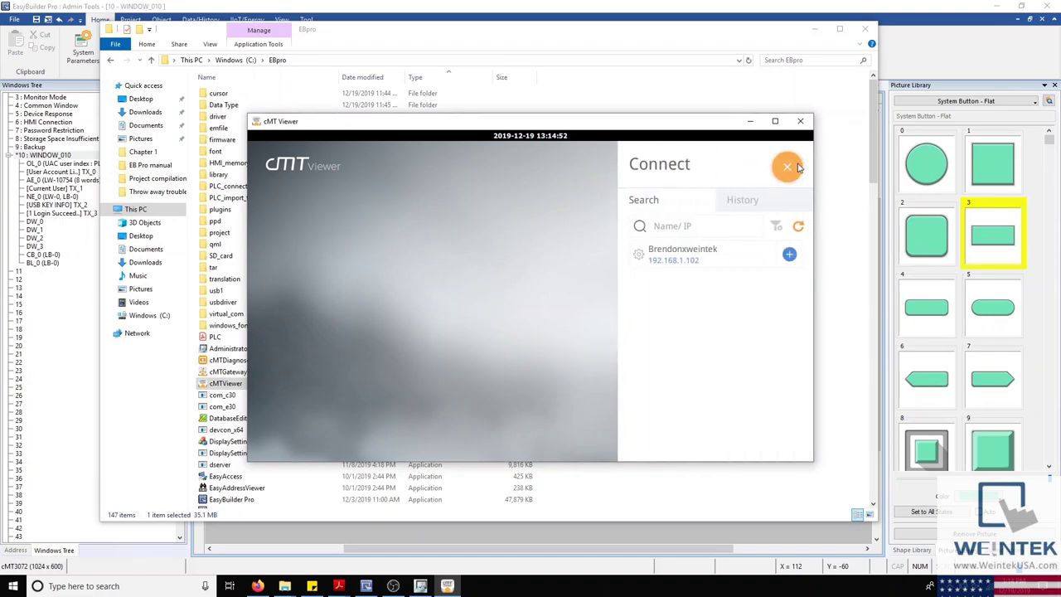
{"action": "left_click", "coordinate": [790, 255]}
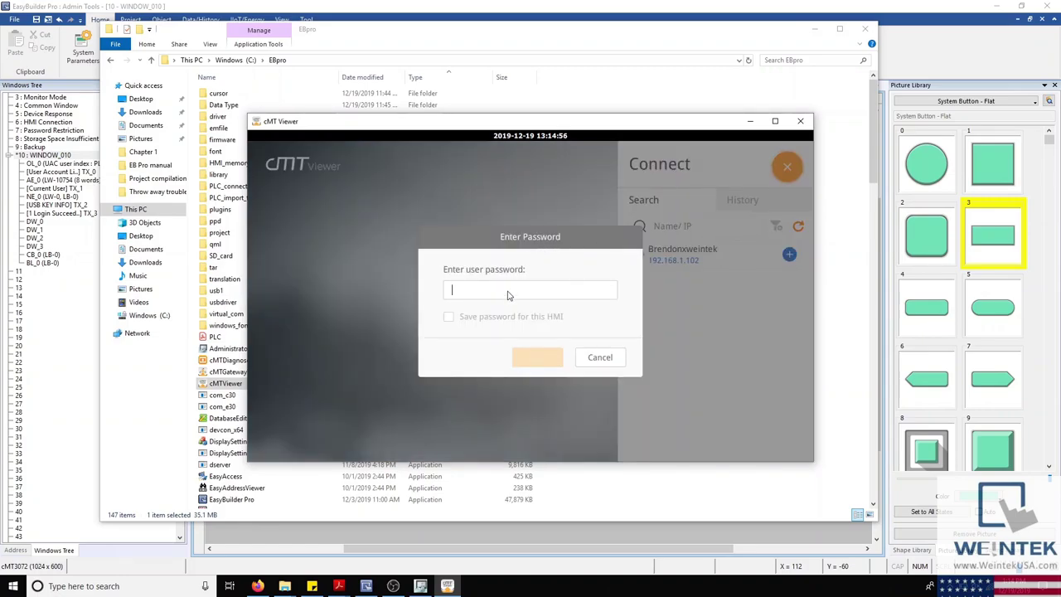
{"action": "type", "text": "11"}
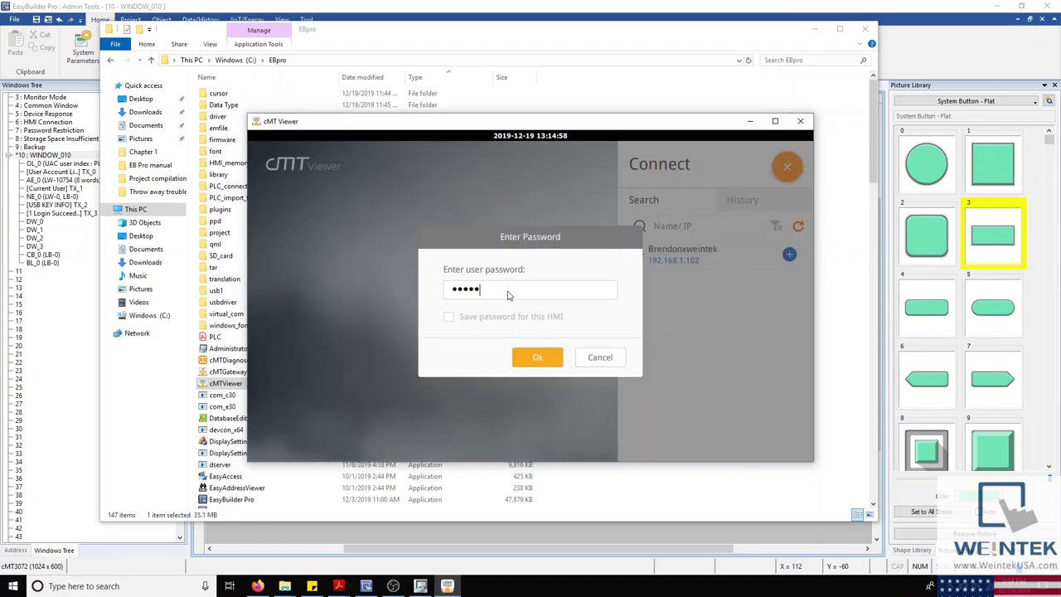
{"action": "type", "text": "1111"}
{"action": "key", "text": "Return"}
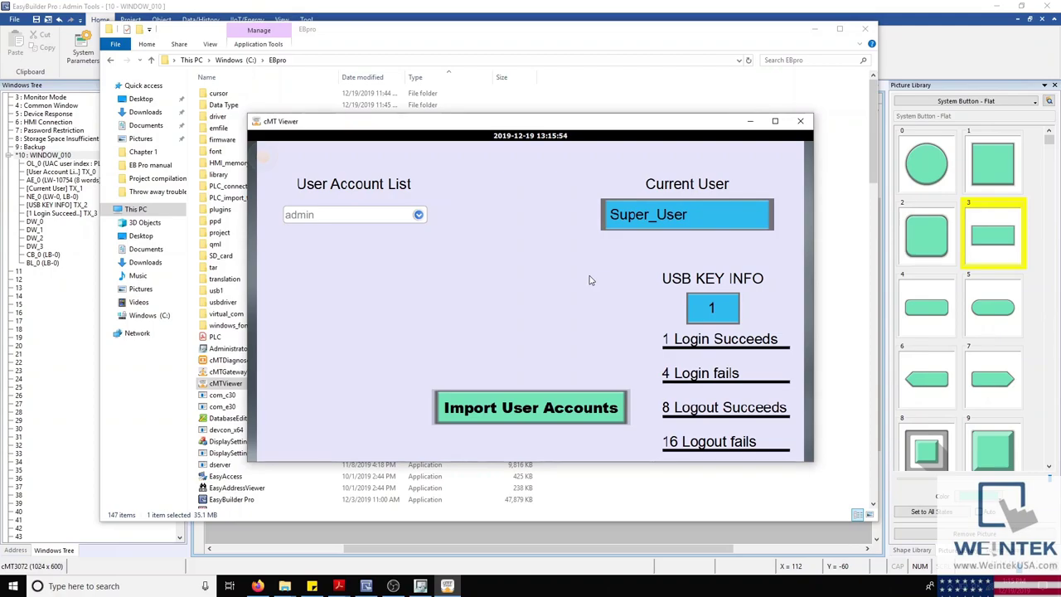
Step: Browse the User Account List keeping admin, try Import User Accounts, then reopen the account list
{"action": "left_click", "coordinate": [418, 215]}
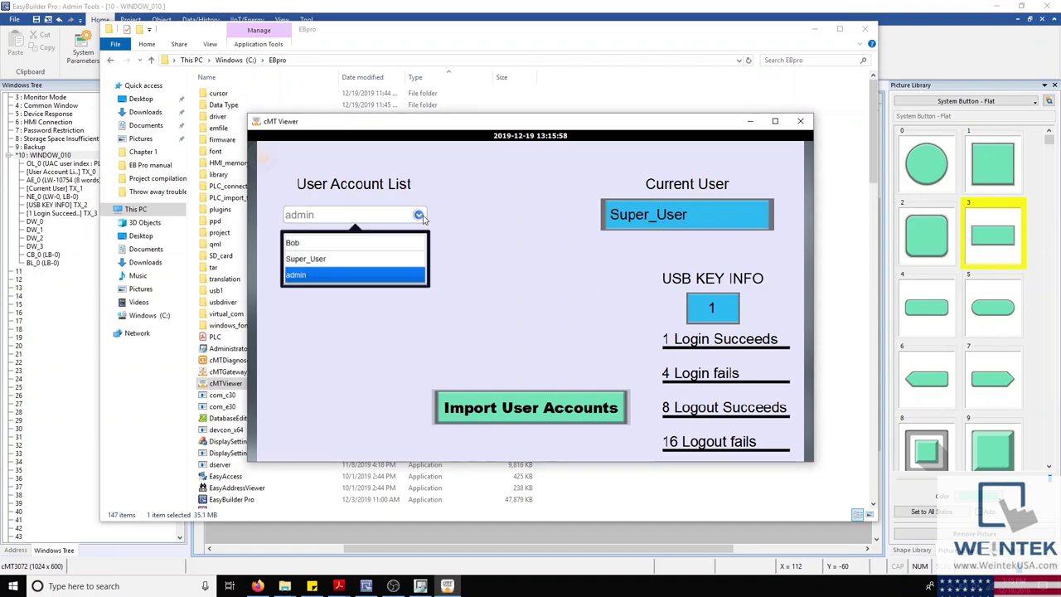
{"action": "left_click", "coordinate": [420, 216]}
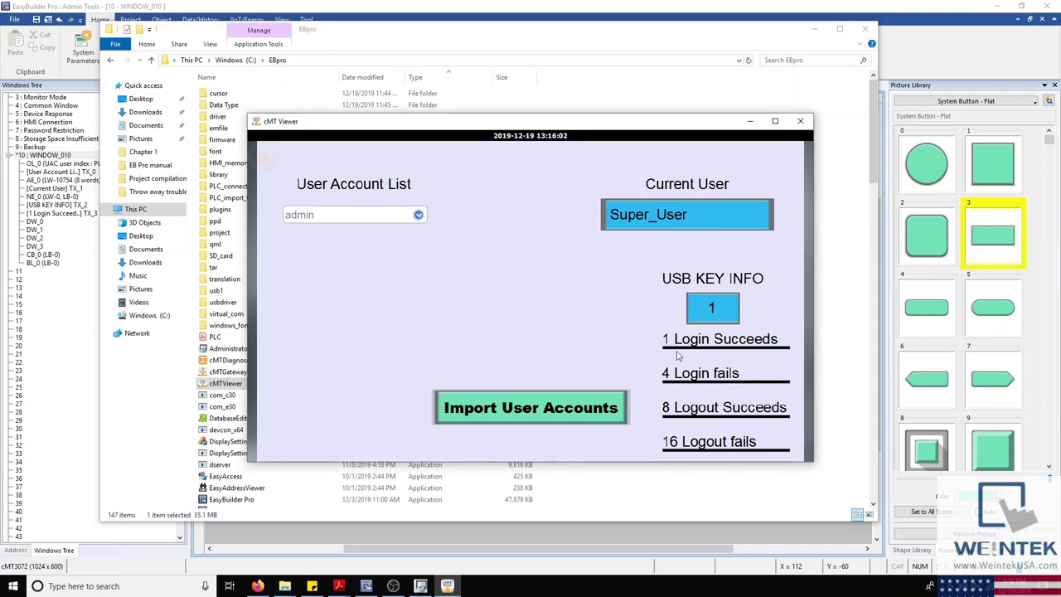
{"action": "left_click", "coordinate": [418, 216]}
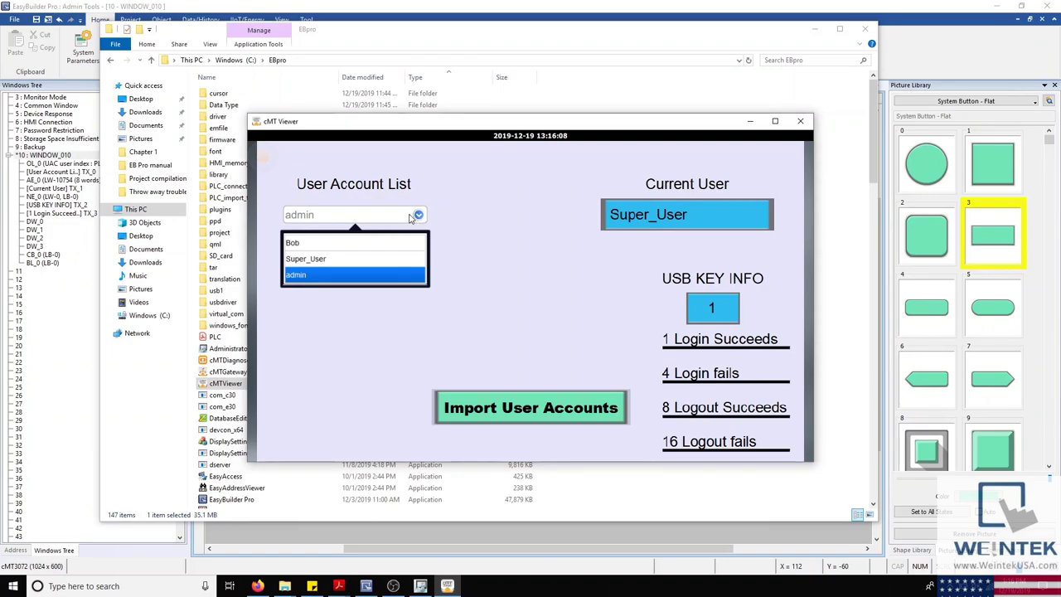
{"action": "left_click", "coordinate": [414, 217]}
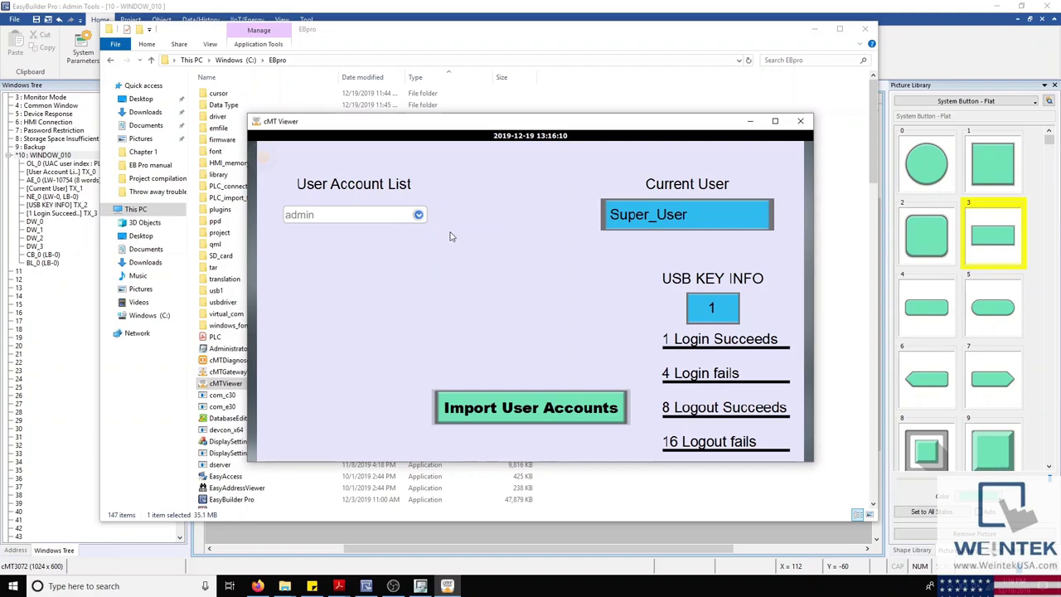
{"action": "left_click", "coordinate": [493, 418]}
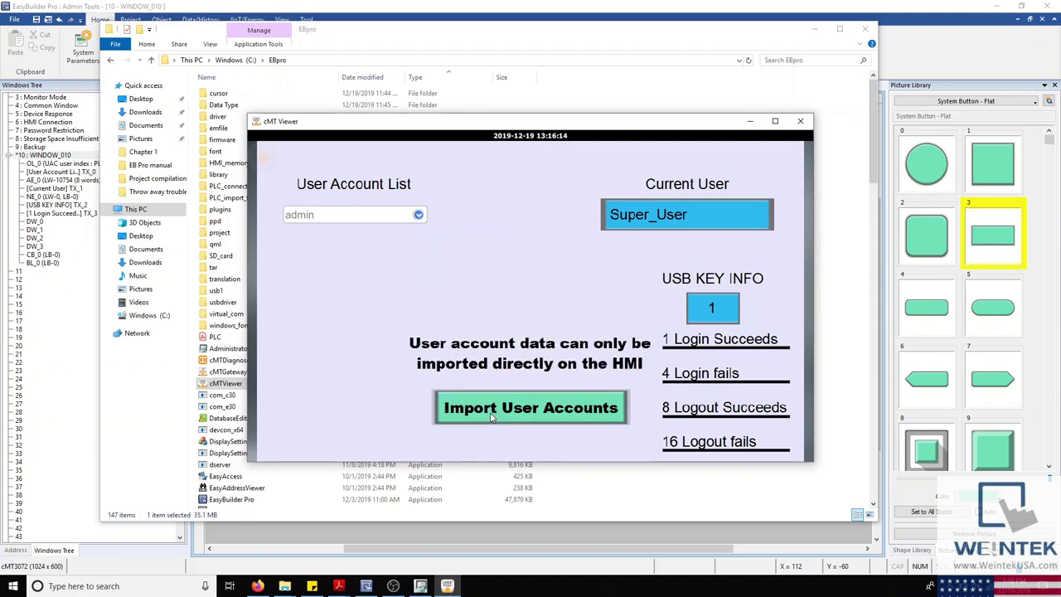
{"action": "left_click", "coordinate": [418, 215]}
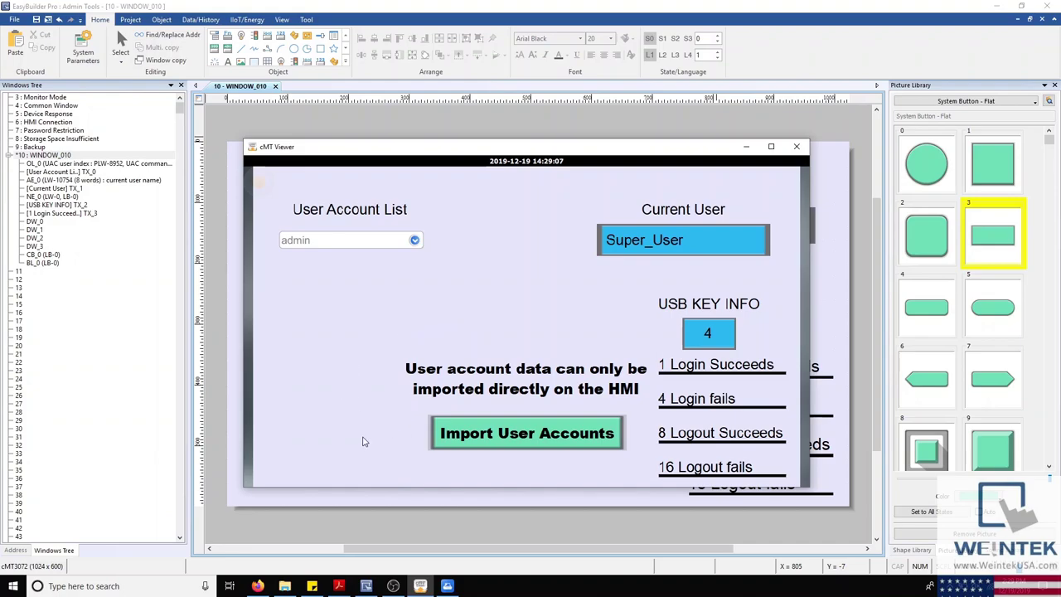
Step: Launch EasyAccess 1.0 from the EBpro folder, close it, and return to the Weintek download page
{"action": "left_click", "coordinate": [284, 586]}
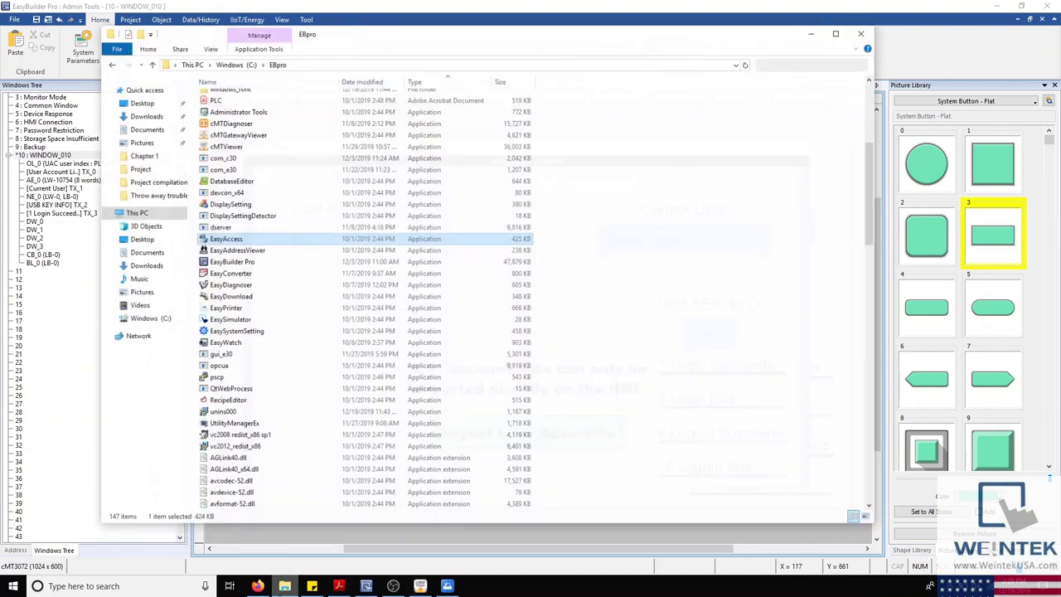
{"action": "double_click", "coordinate": [267, 238]}
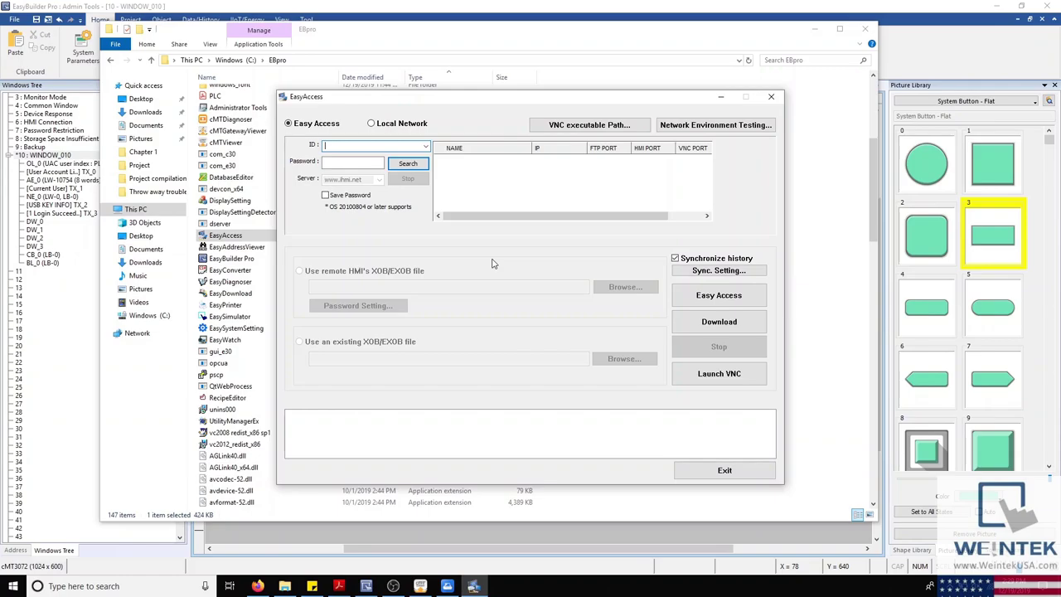
{"action": "left_click", "coordinate": [770, 97]}
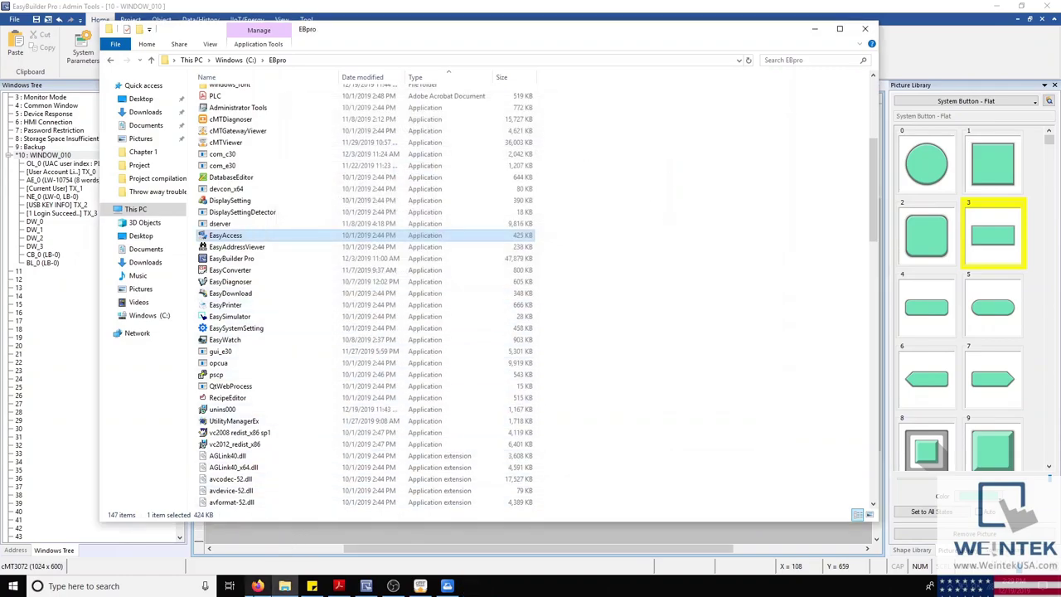
{"action": "left_click", "coordinate": [258, 585]}
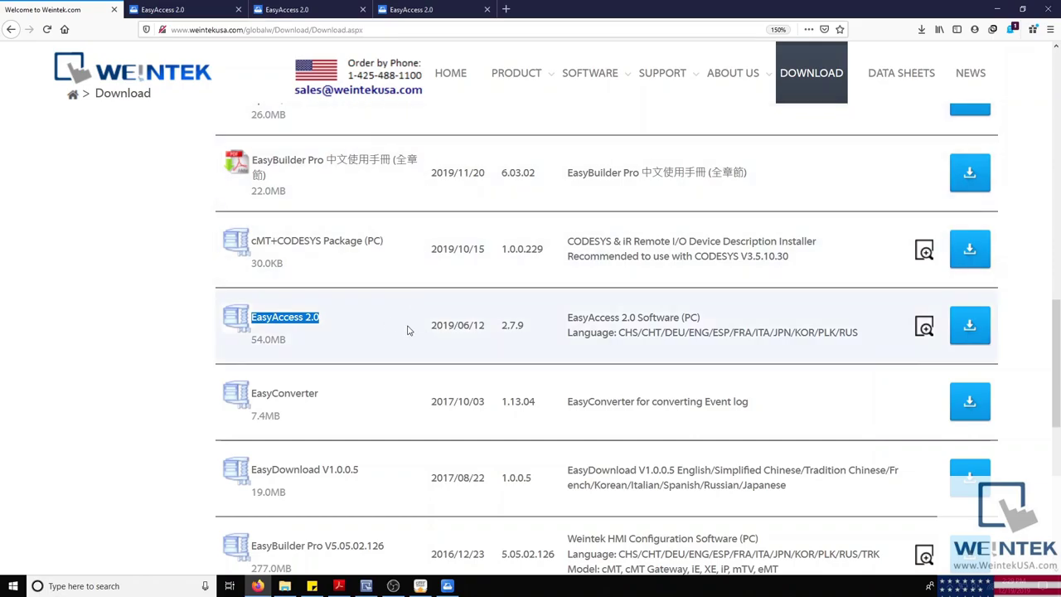
Step: Switch Firefox to the EasyAccess 2.0 tab showing the Welcome, Please Login page
{"action": "left_click", "coordinate": [178, 6]}
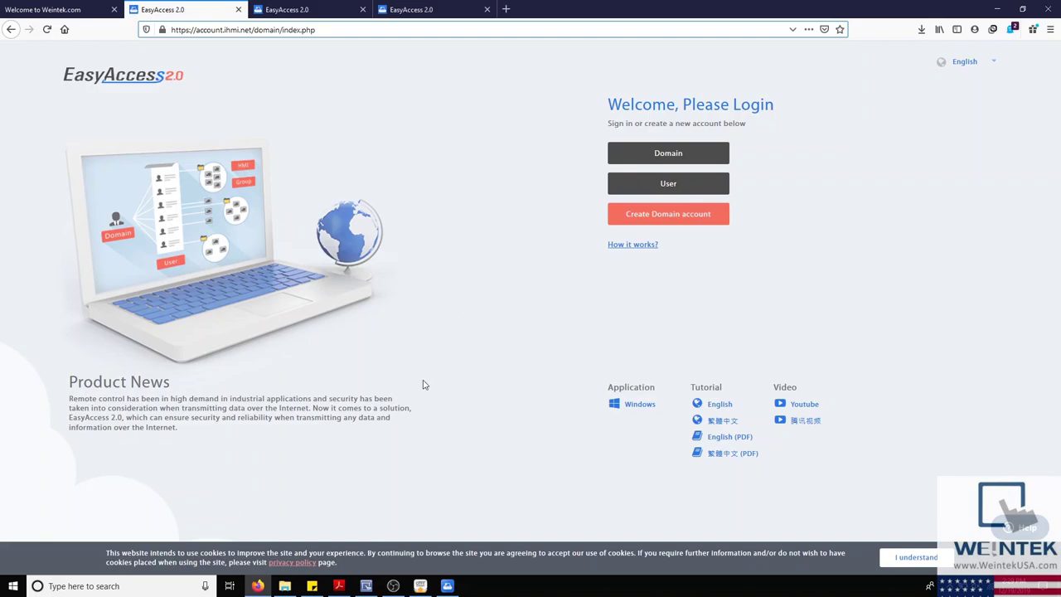
Step: Bring up the EasyAccess 2.0 user manual in Acrobat at its page 3 licence table
{"action": "left_click", "coordinate": [339, 588]}
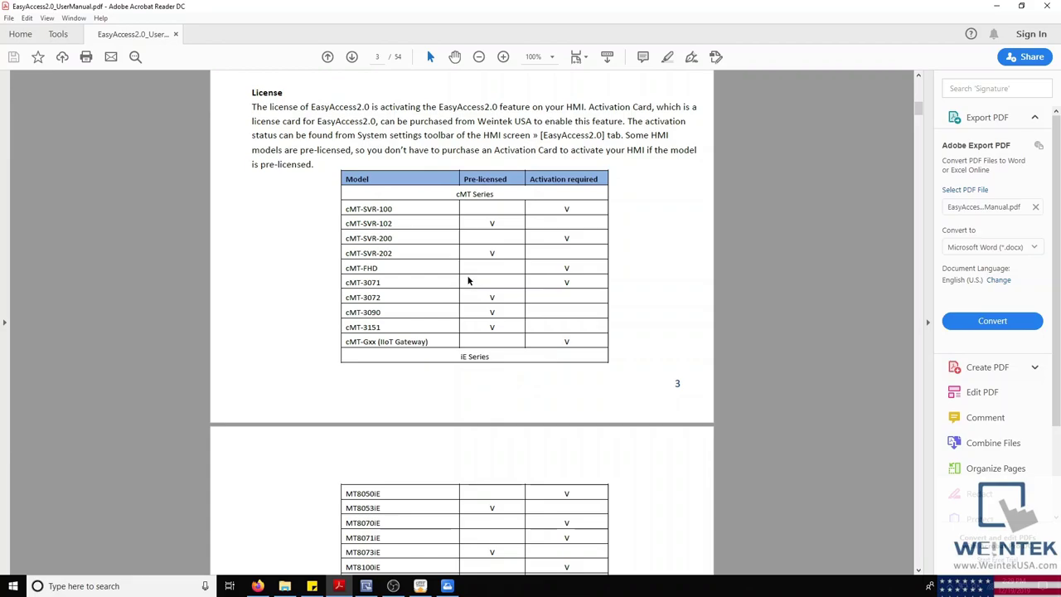
{"action": "scroll", "coordinate": [469, 281], "scroll_direction": "down", "scroll_amount": 6}
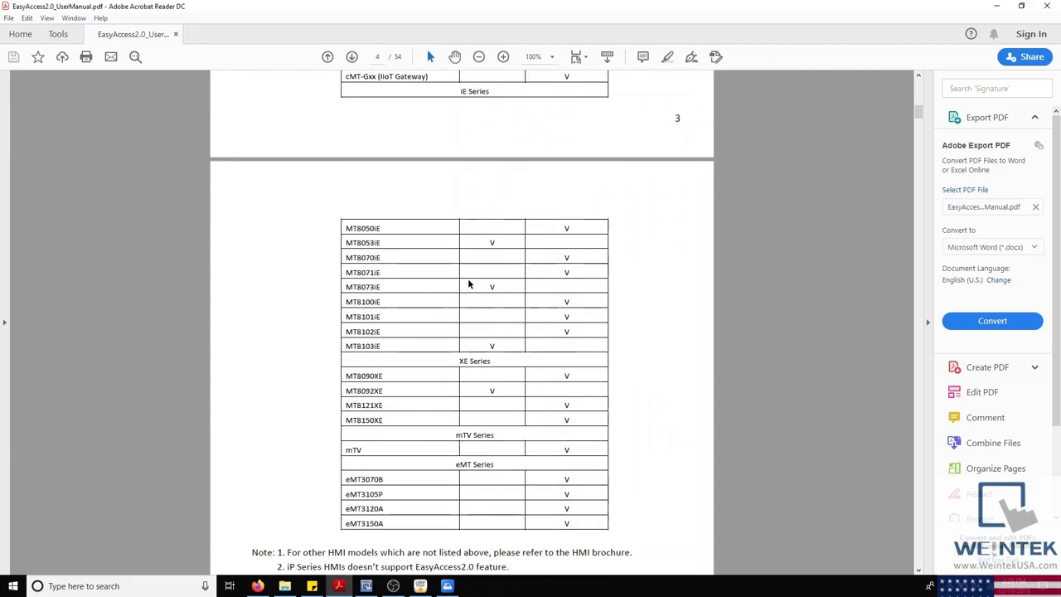
{"action": "scroll", "coordinate": [469, 282], "scroll_direction": "down", "scroll_amount": 1}
{"action": "scroll", "coordinate": [469, 280], "scroll_direction": "up", "scroll_amount": 5}
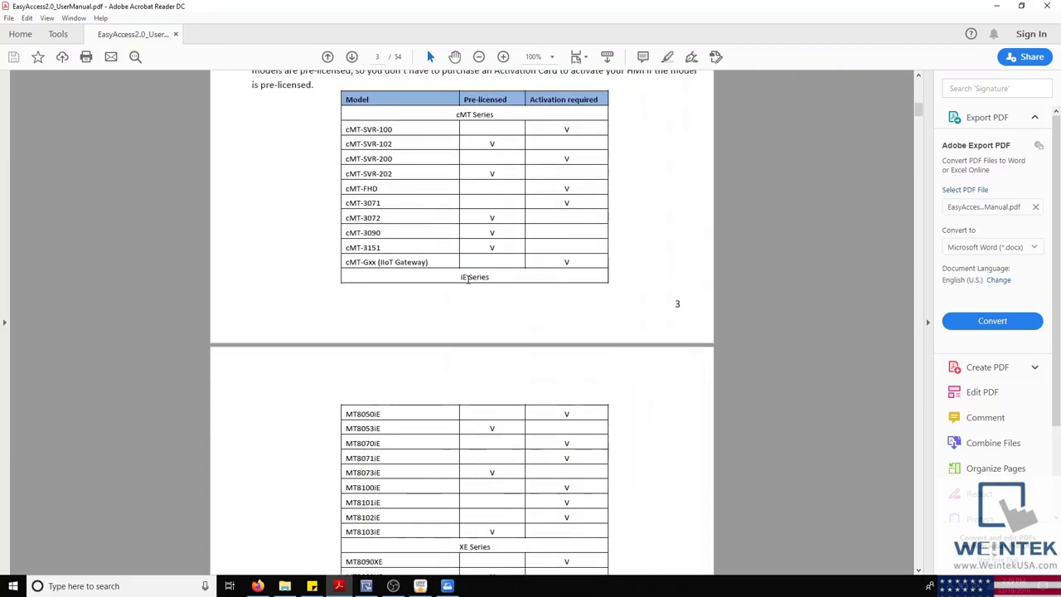
{"action": "scroll", "coordinate": [468, 277], "scroll_direction": "up", "scroll_amount": 1}
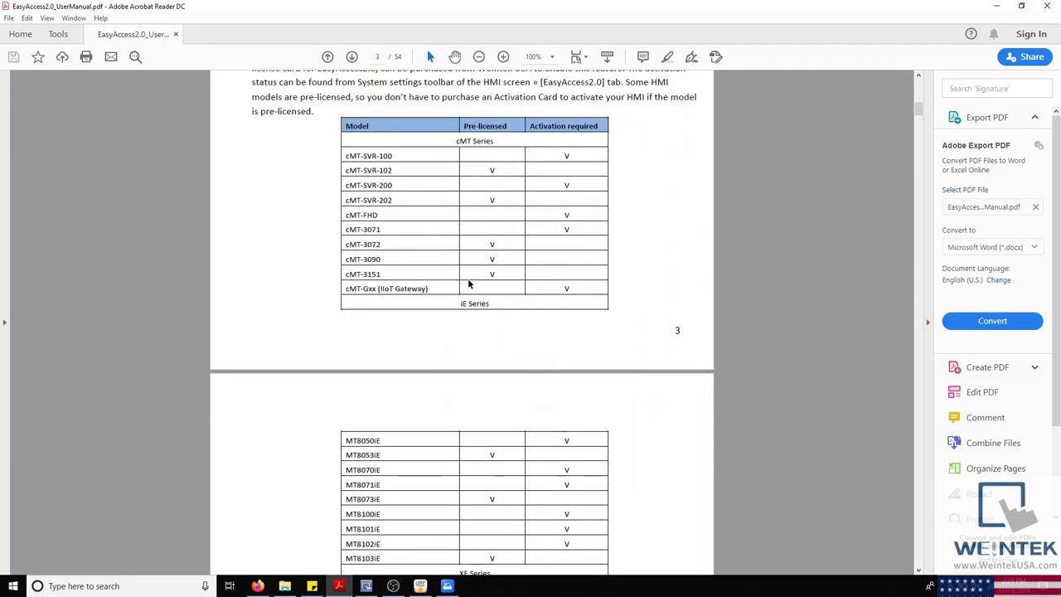
Step: Minimize the manual, view the Create Domain account form, then show the filled Domain login form
{"action": "left_click", "coordinate": [997, 6]}
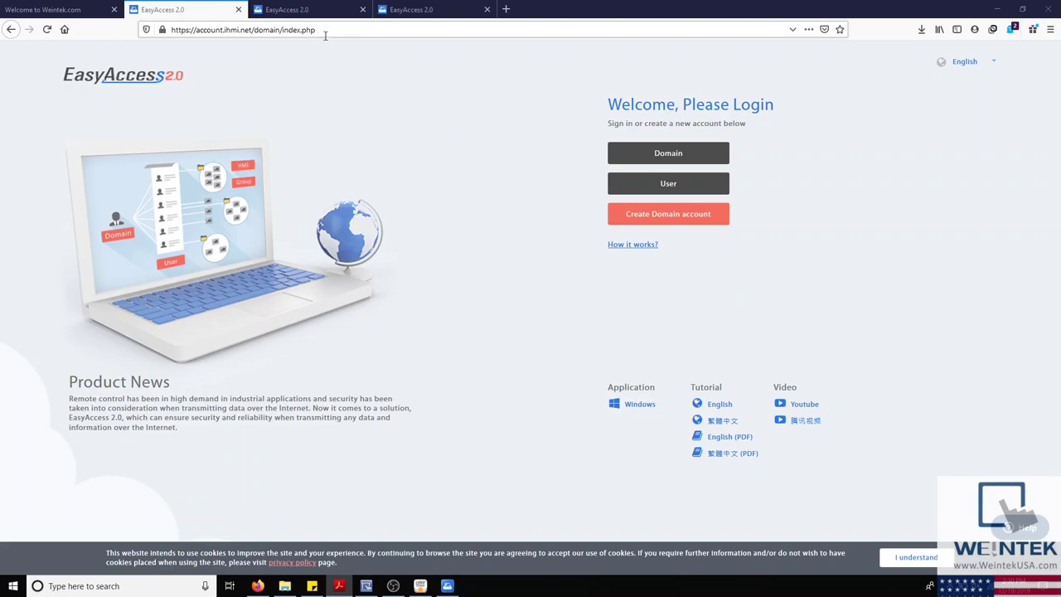
{"action": "left_click", "coordinate": [644, 217]}
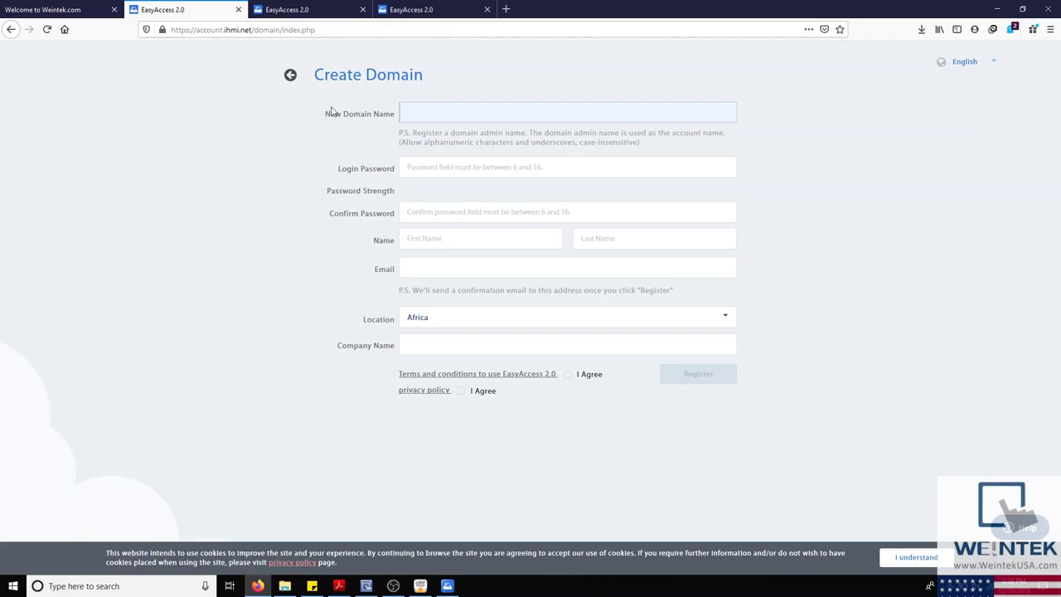
{"action": "left_click", "coordinate": [304, 10]}
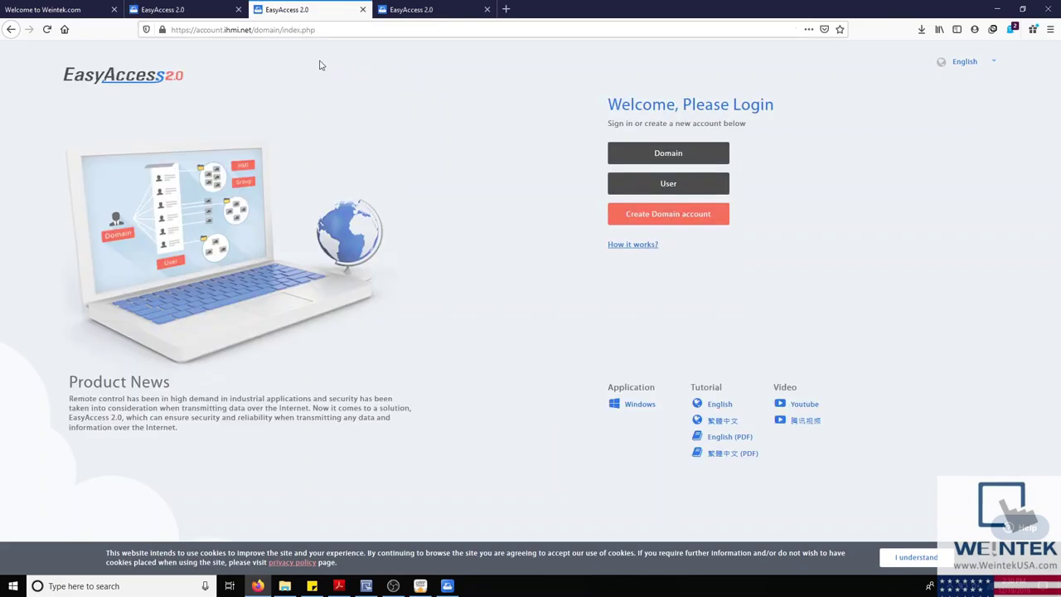
{"action": "left_click", "coordinate": [630, 160]}
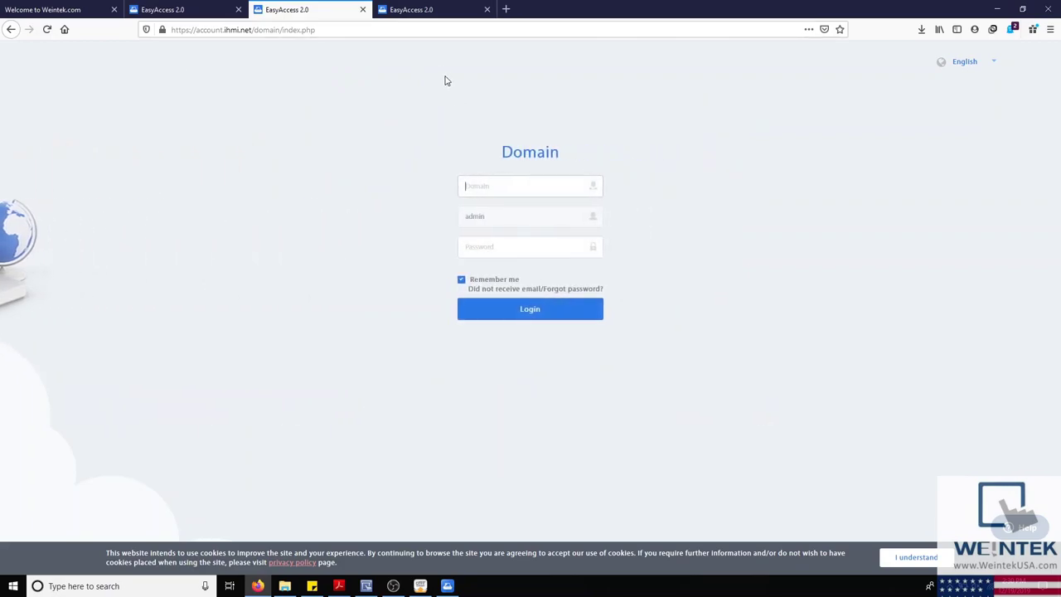
{"action": "left_click", "coordinate": [430, 10]}
Step: Log in as domain administrator, then open and cancel the Add User dialog
{"action": "left_click", "coordinate": [528, 315]}
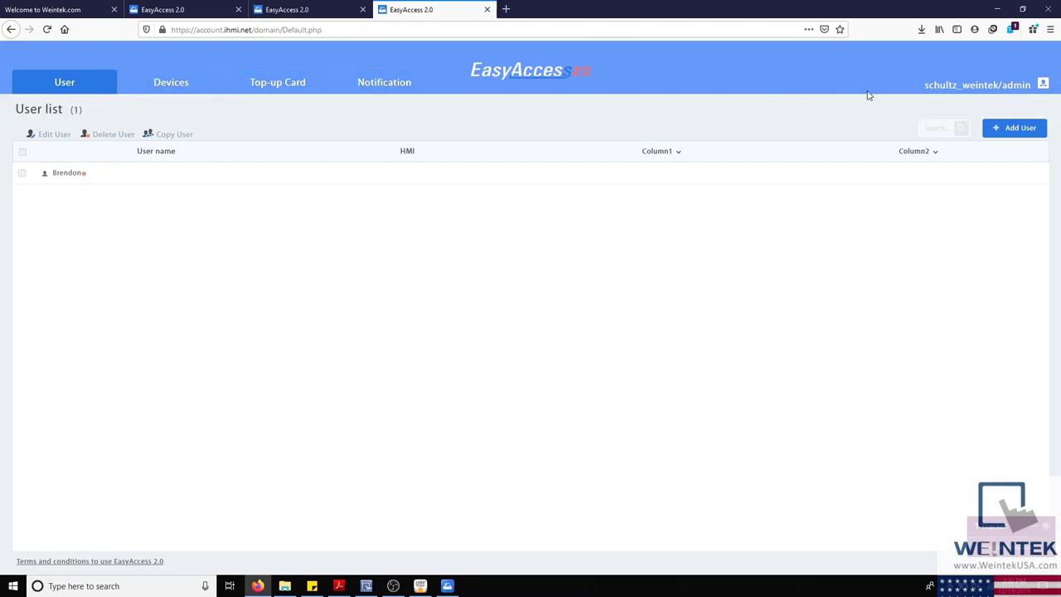
{"action": "left_click", "coordinate": [999, 129]}
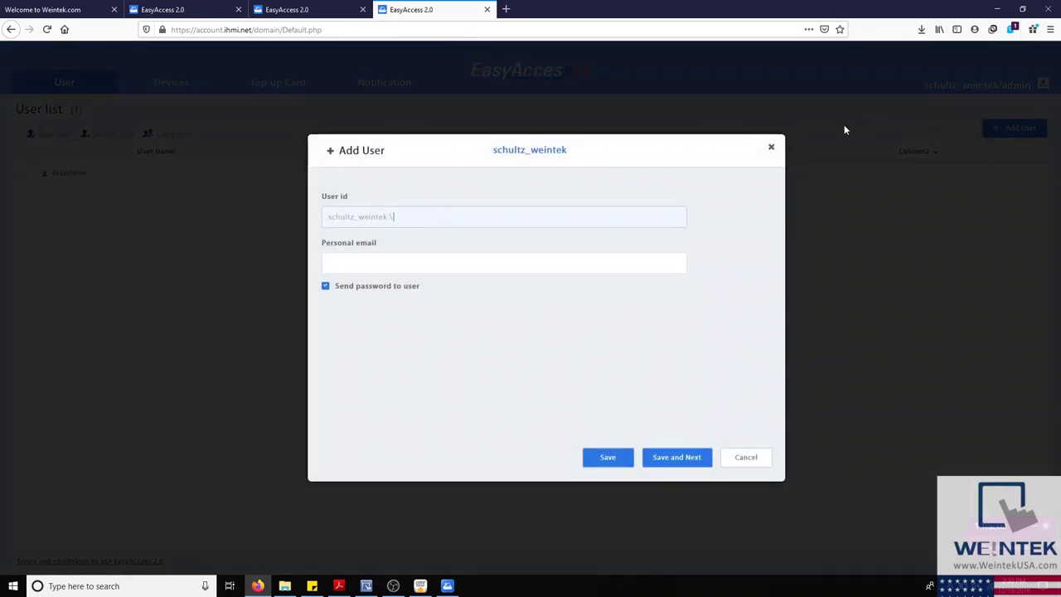
{"action": "left_click", "coordinate": [768, 150]}
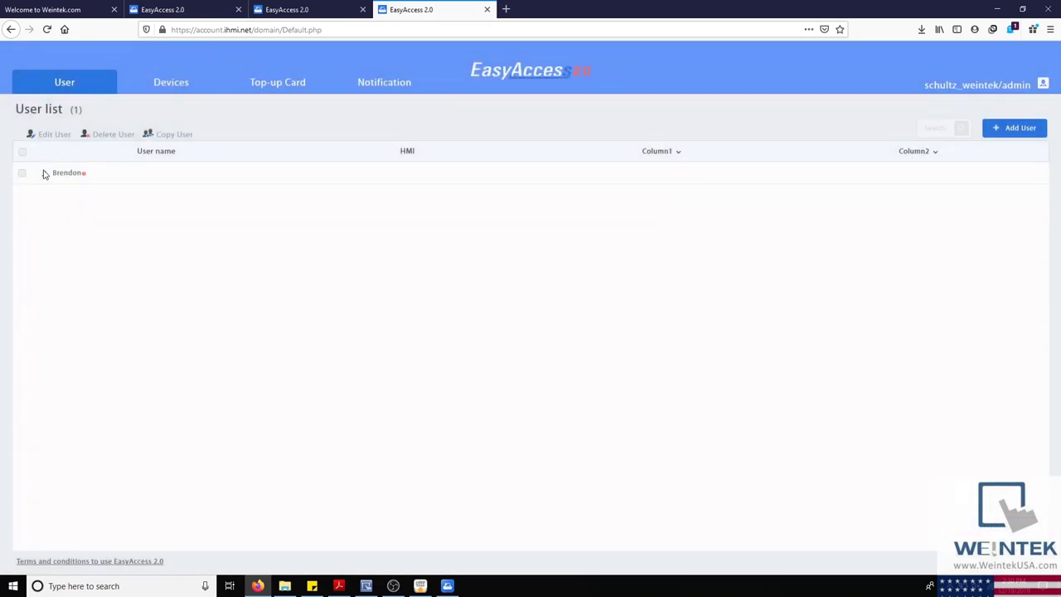
Step: Inspect the single HMI's settings, including assigned users and HMI groups, then close without saving
{"action": "mouse_move", "coordinate": [147, 86]}
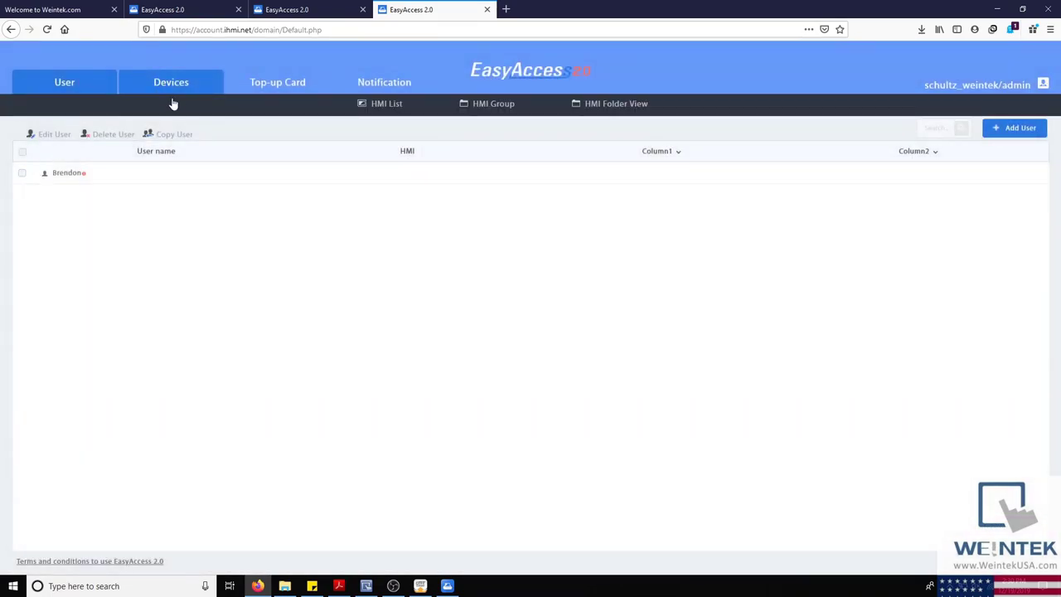
{"action": "left_click", "coordinate": [370, 108]}
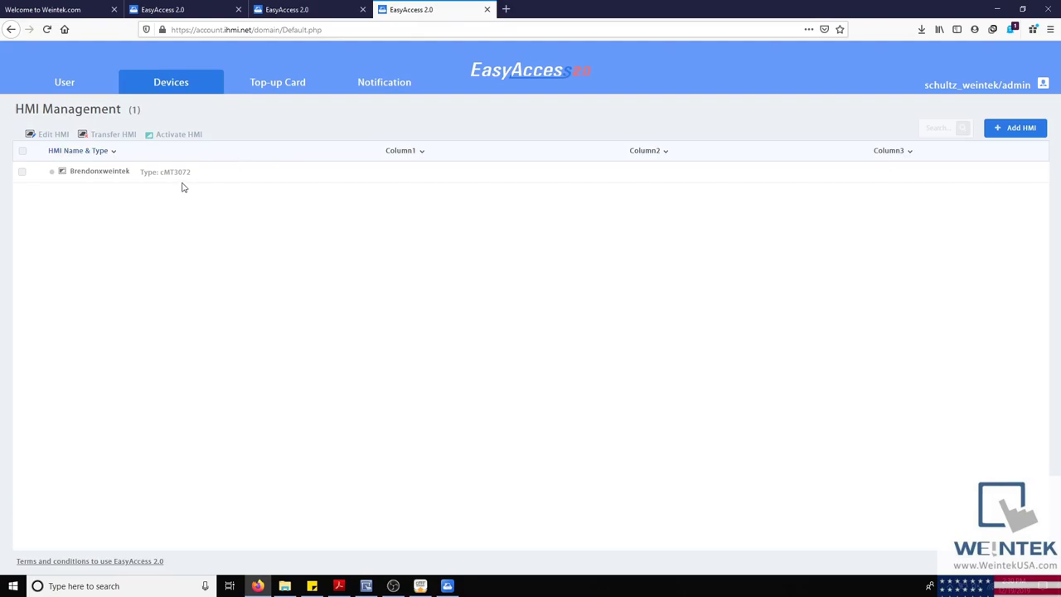
{"action": "left_click", "coordinate": [21, 172]}
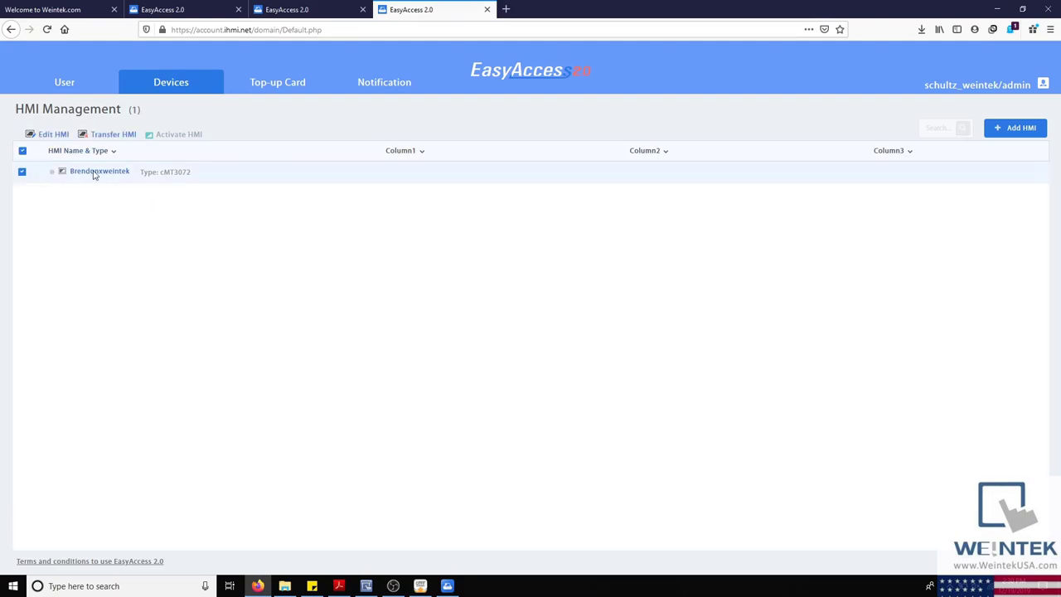
{"action": "left_click", "coordinate": [63, 135]}
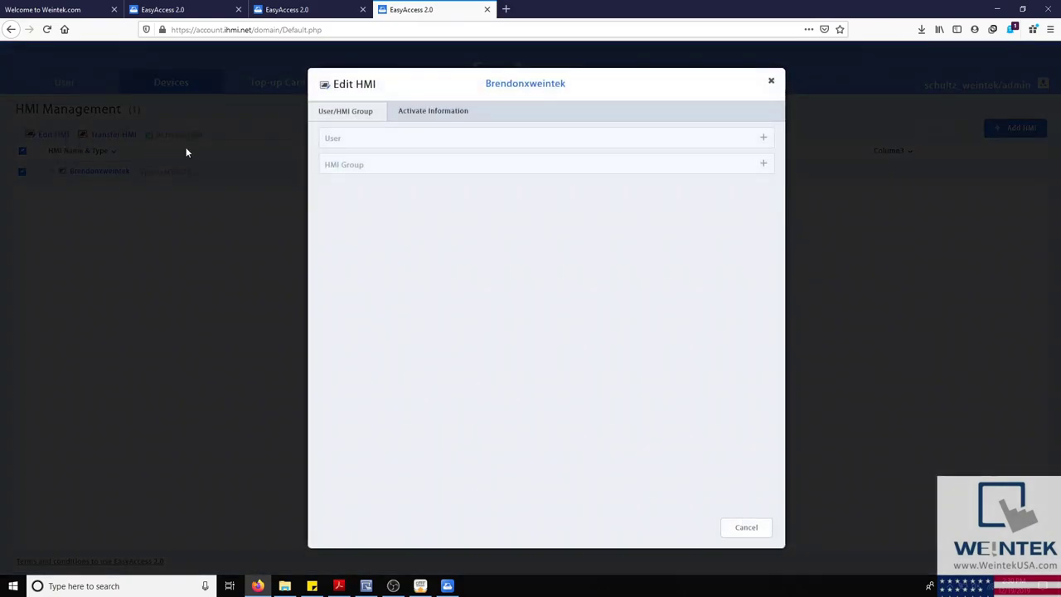
{"action": "left_click", "coordinate": [723, 142]}
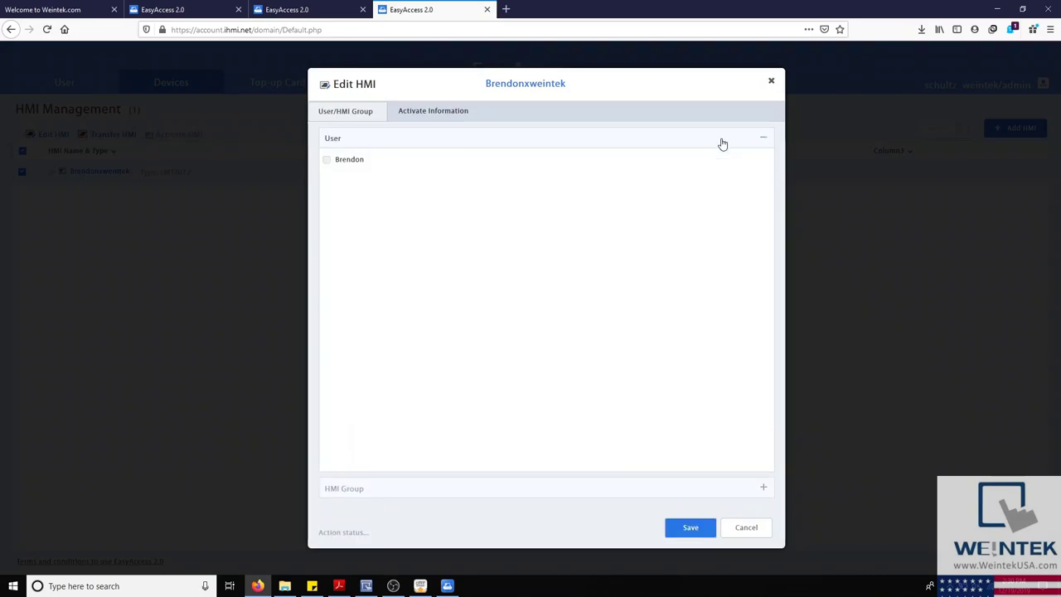
{"action": "left_click", "coordinate": [718, 146]}
{"action": "left_click", "coordinate": [706, 171]}
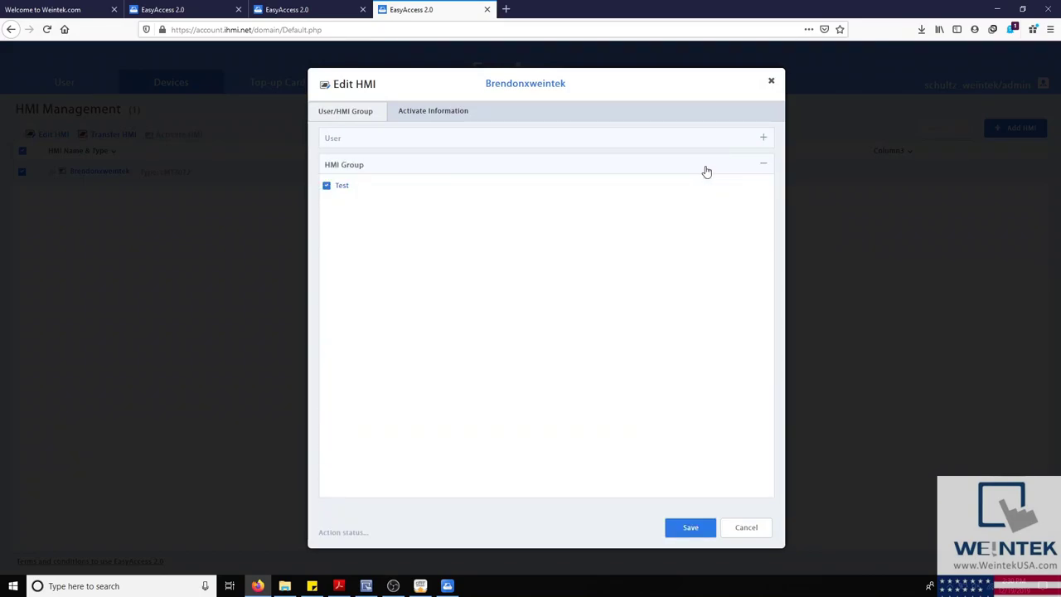
{"action": "left_click", "coordinate": [706, 171]}
{"action": "left_click", "coordinate": [770, 83]}
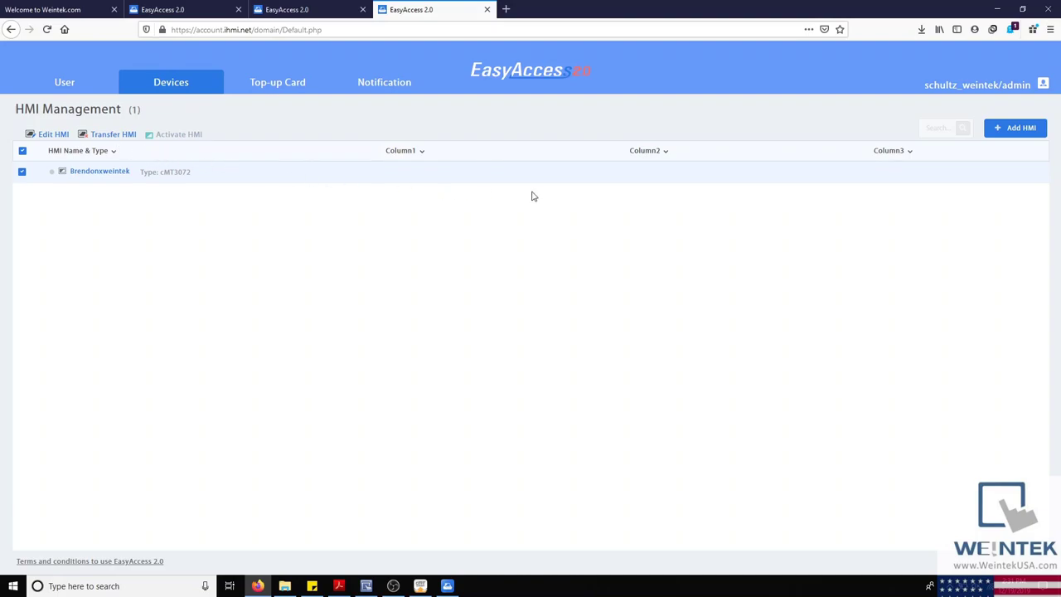
Step: Open the Add HMI form, review its action type choices, and cancel
{"action": "left_click", "coordinate": [1015, 129]}
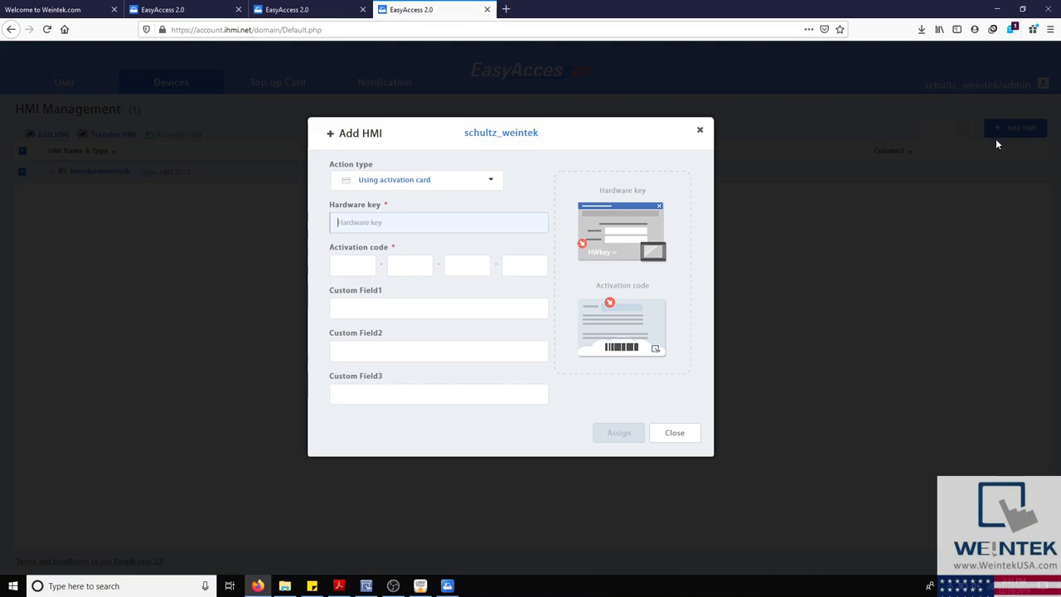
{"action": "left_click", "coordinate": [408, 180]}
{"action": "left_click", "coordinate": [408, 180]}
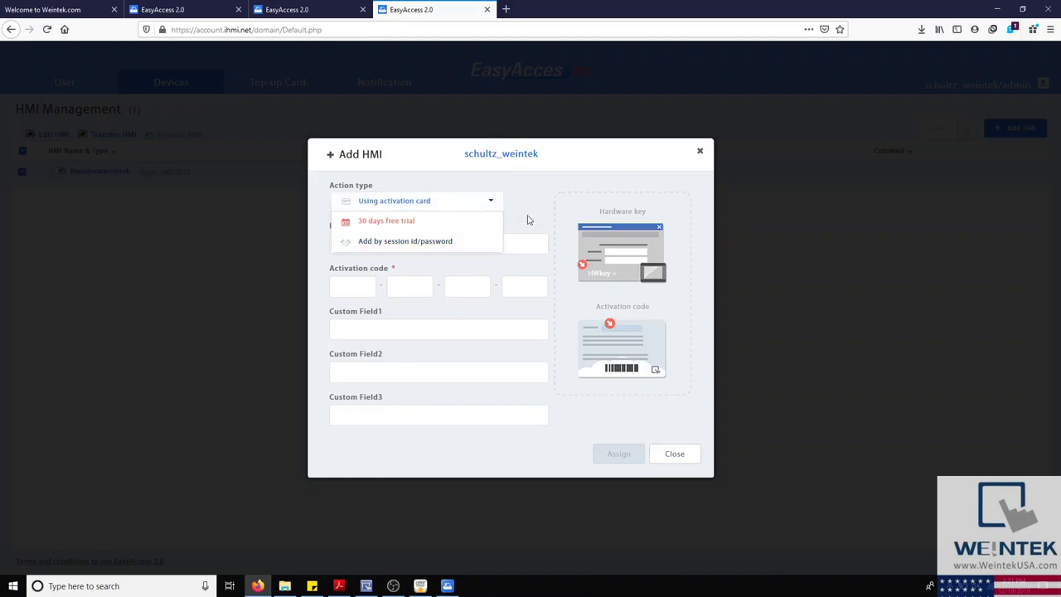
{"action": "left_click", "coordinate": [701, 153]}
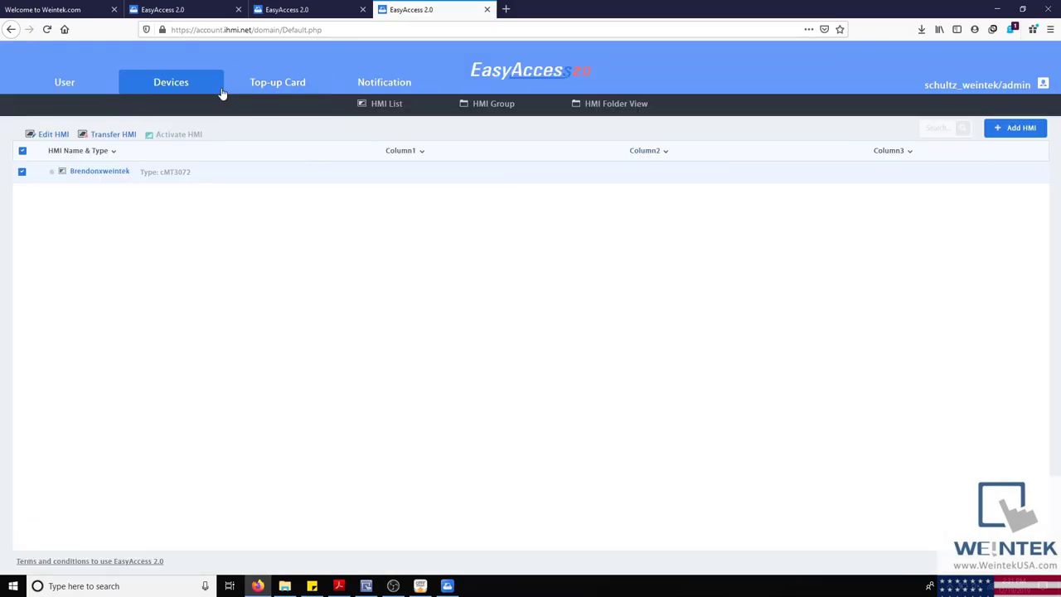
Step: View the HMI Group page and then the HMI Folder View page under Devices
{"action": "mouse_move", "coordinate": [196, 89]}
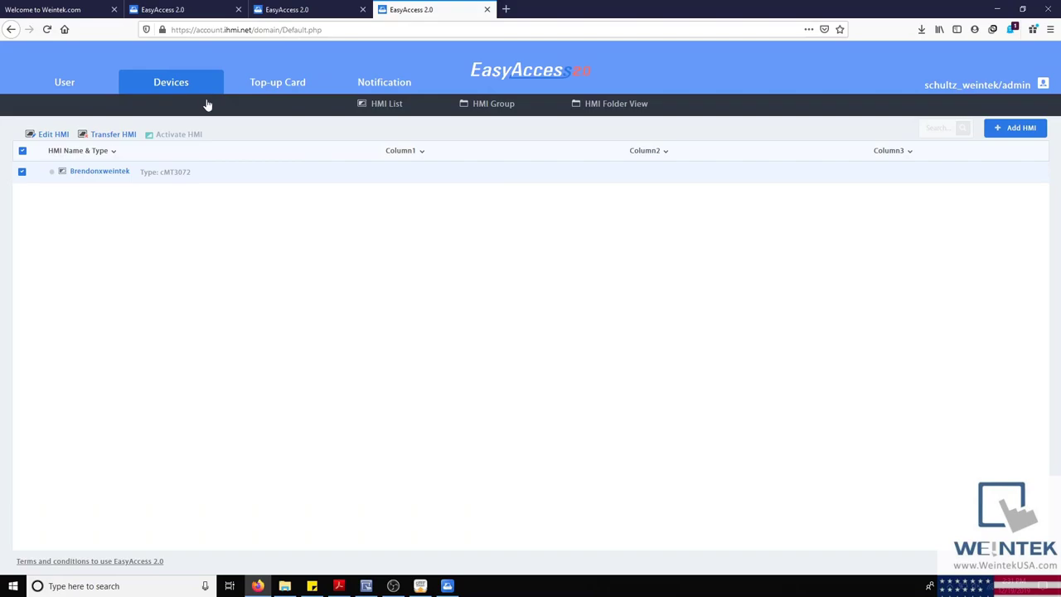
{"action": "left_click", "coordinate": [457, 106]}
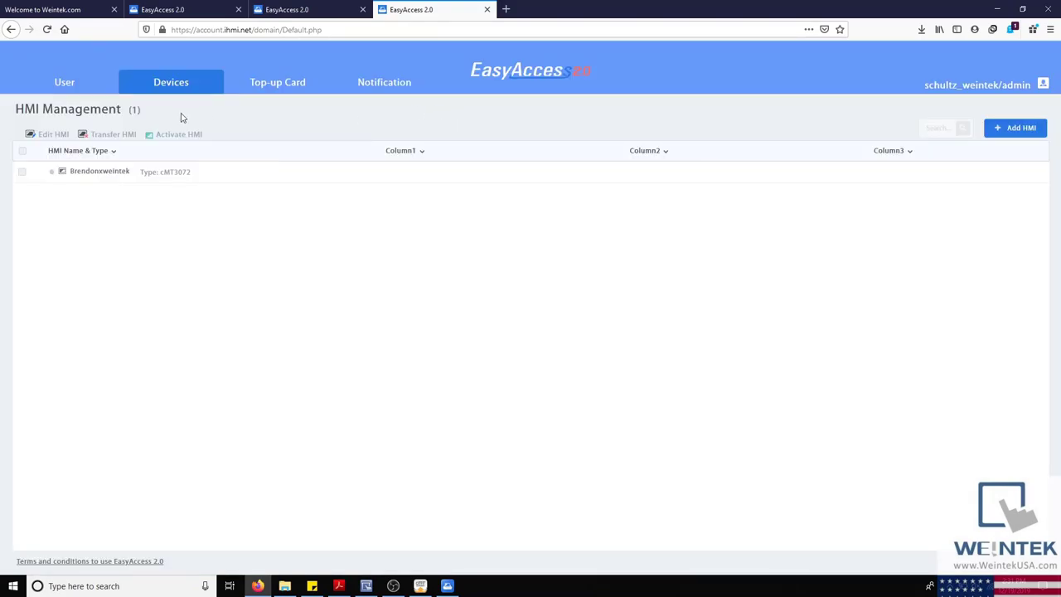
{"action": "mouse_move", "coordinate": [191, 91]}
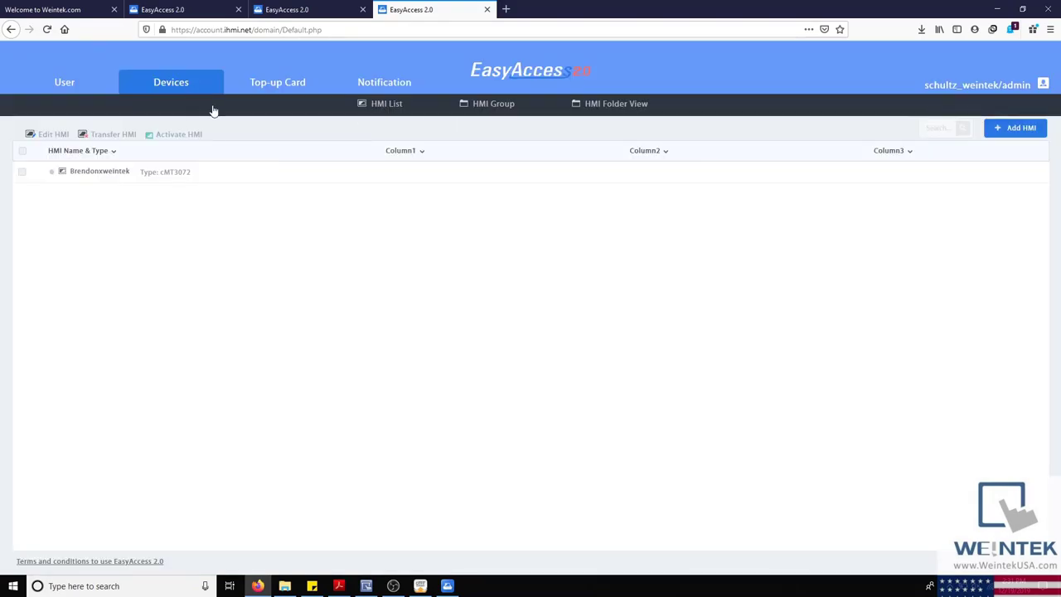
{"action": "left_click", "coordinate": [477, 105]}
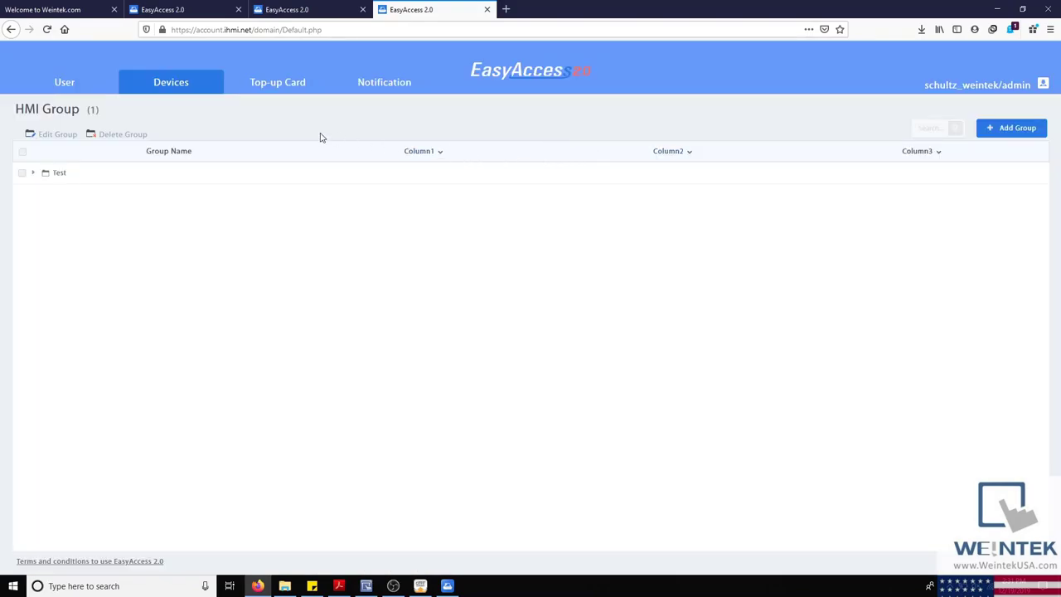
{"action": "mouse_move", "coordinate": [201, 92]}
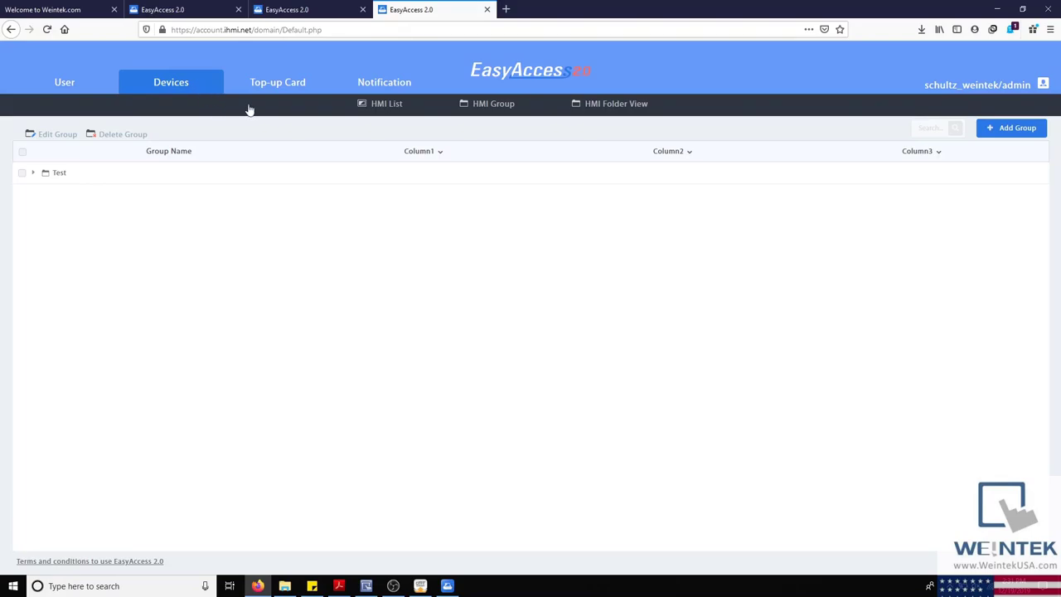
{"action": "left_click", "coordinate": [609, 107]}
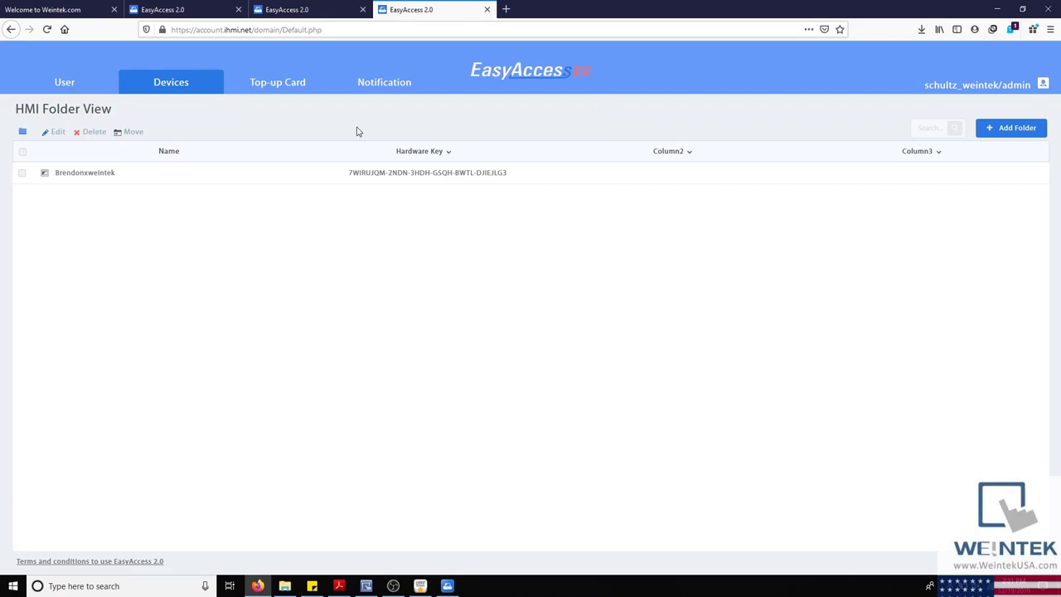
Step: Show the Top-up Card list, then open and dismiss the add top-up card form
{"action": "left_click", "coordinate": [283, 87]}
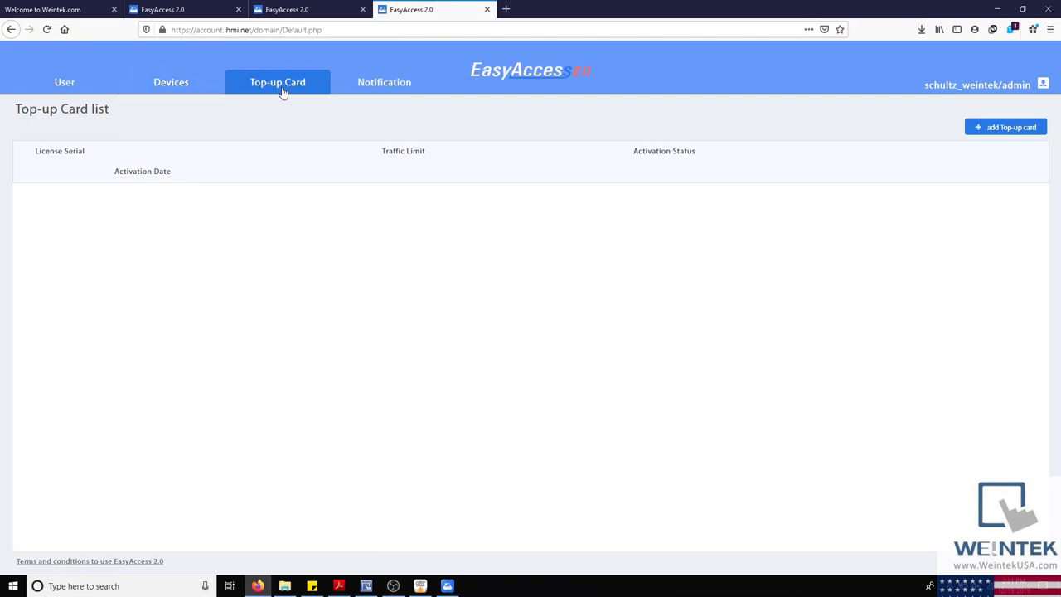
{"action": "left_click", "coordinate": [982, 128]}
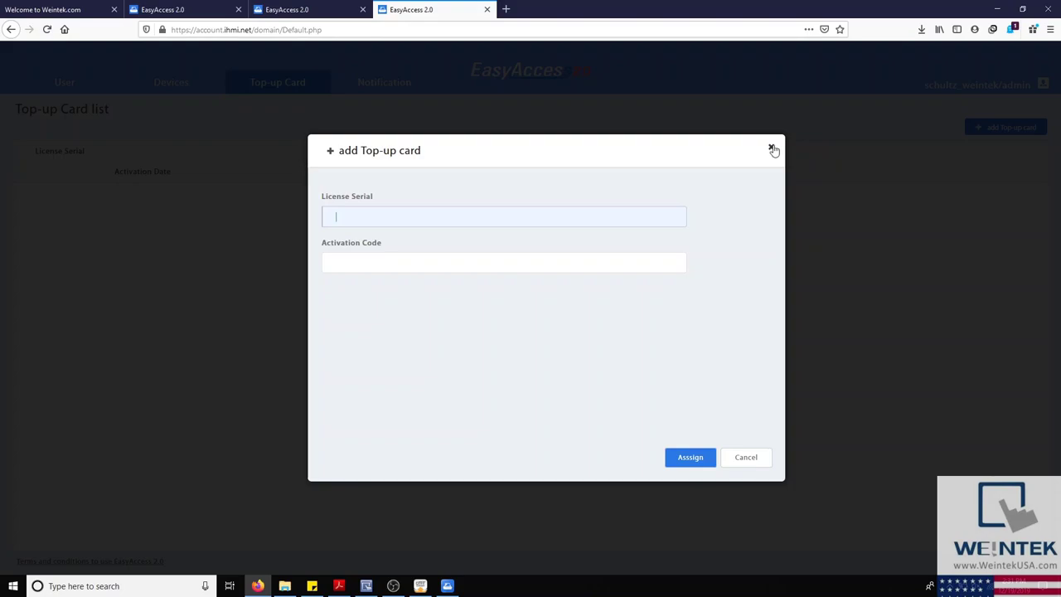
{"action": "left_click", "coordinate": [772, 150]}
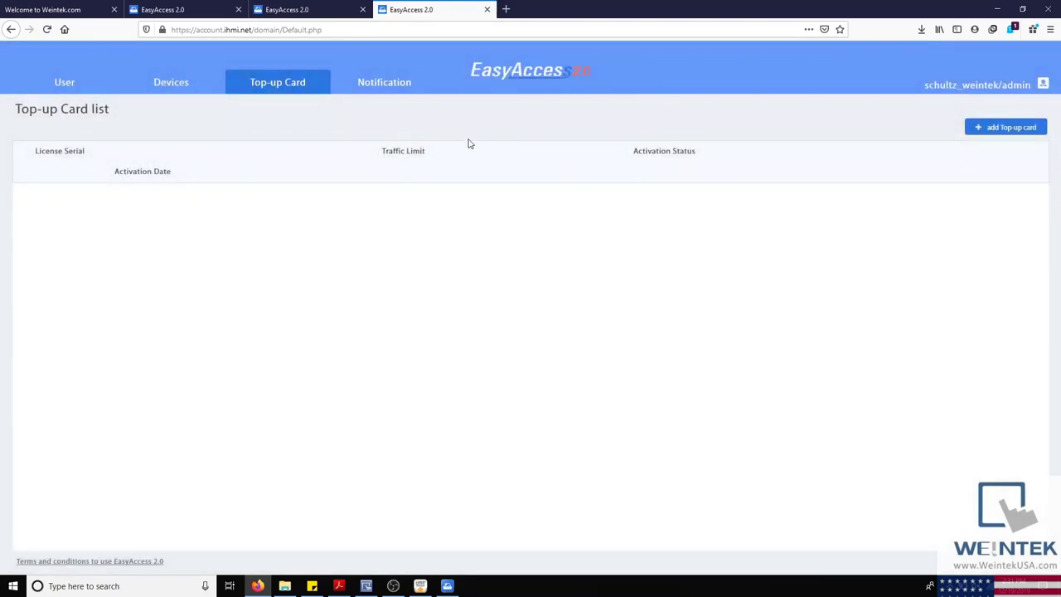
Step: Browse the Wechat integration pages: HMI management list, then back to Wechat Users
{"action": "mouse_move", "coordinate": [384, 88]}
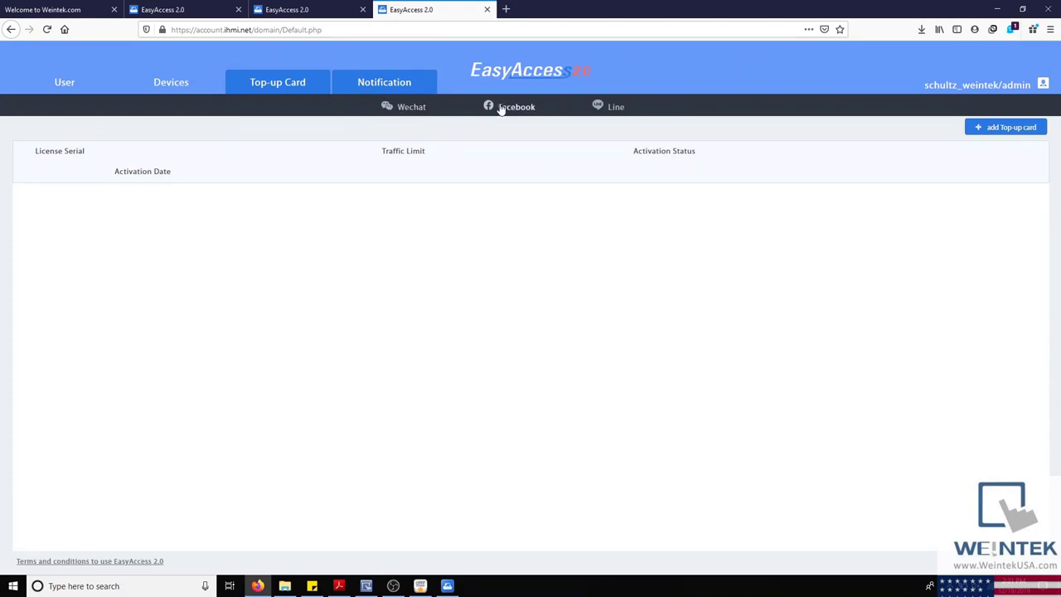
{"action": "left_click", "coordinate": [412, 107]}
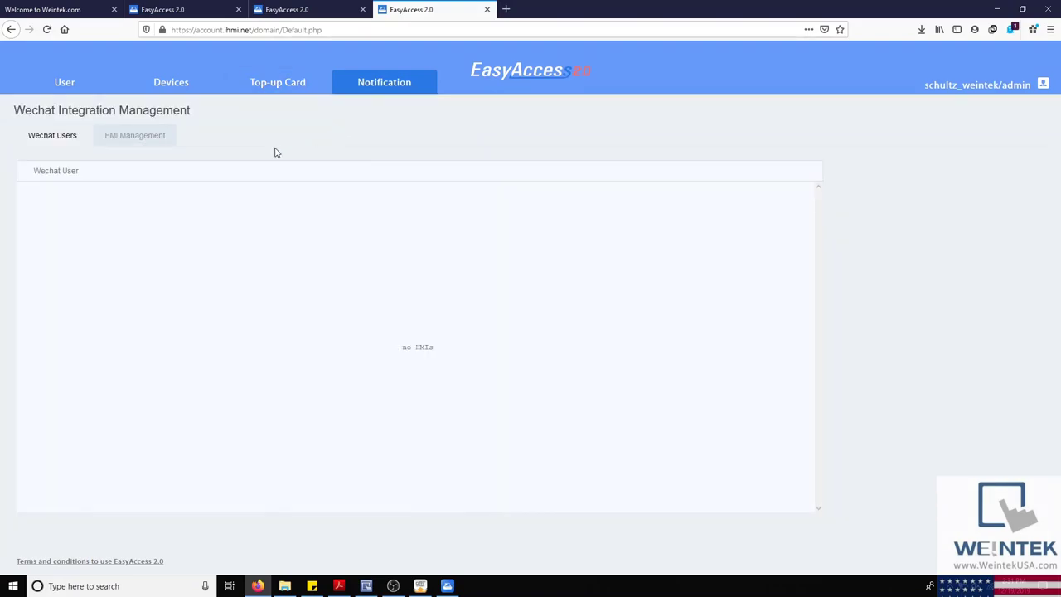
{"action": "left_click", "coordinate": [138, 141]}
{"action": "left_click", "coordinate": [41, 134]}
Step: Log out of the EasyAccess 2.0 web portal from the account menu
{"action": "mouse_move", "coordinate": [419, 86]}
{"action": "left_click", "coordinate": [1041, 86]}
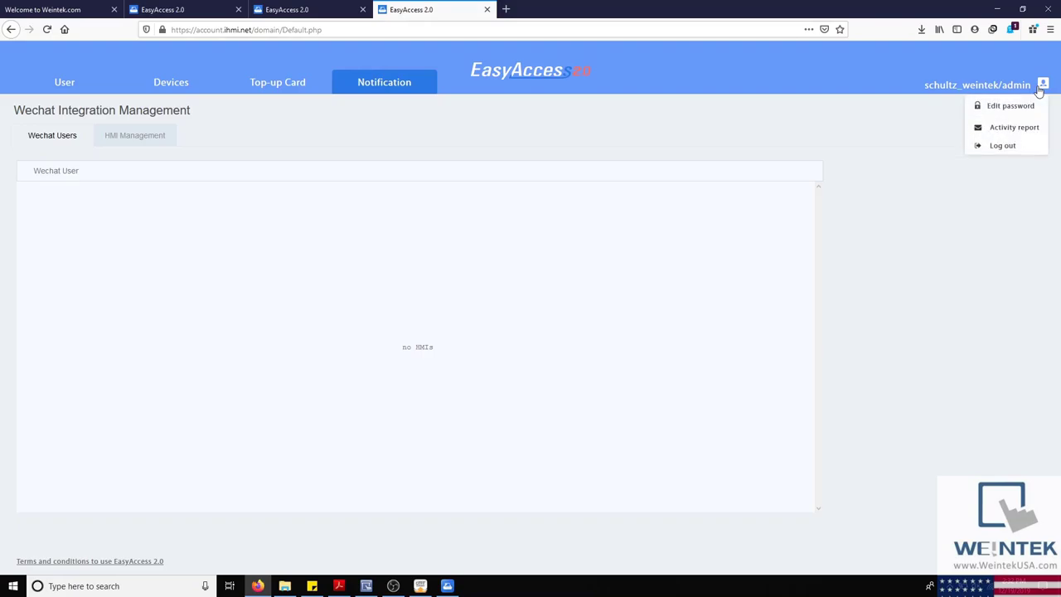
{"action": "left_click", "coordinate": [1003, 146]}
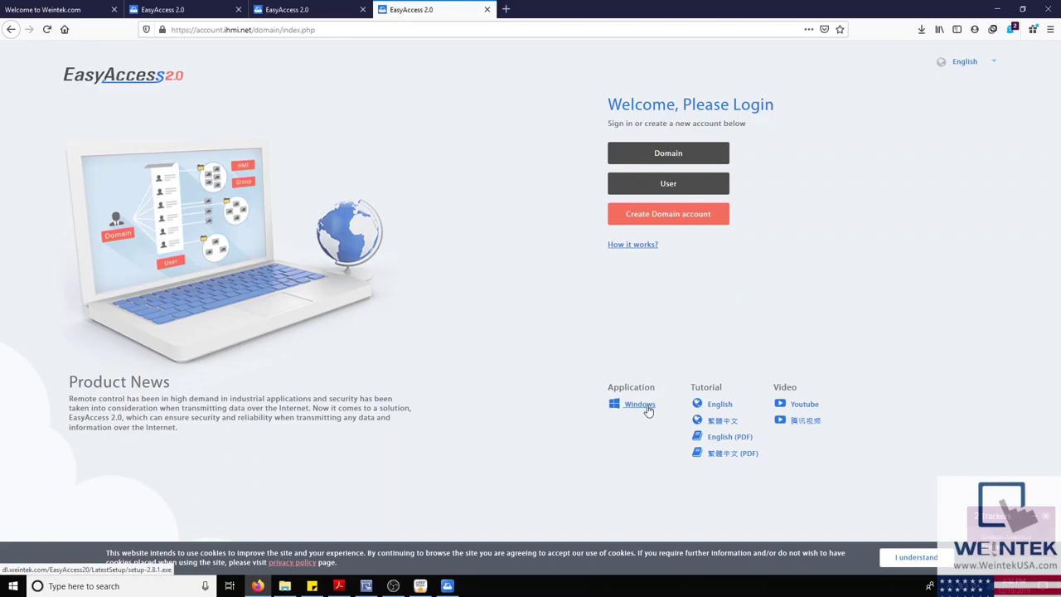
Step: Start downloading the setup-2.8.1.exe Windows installer, then cancel saving the file
{"action": "left_click", "coordinate": [639, 405]}
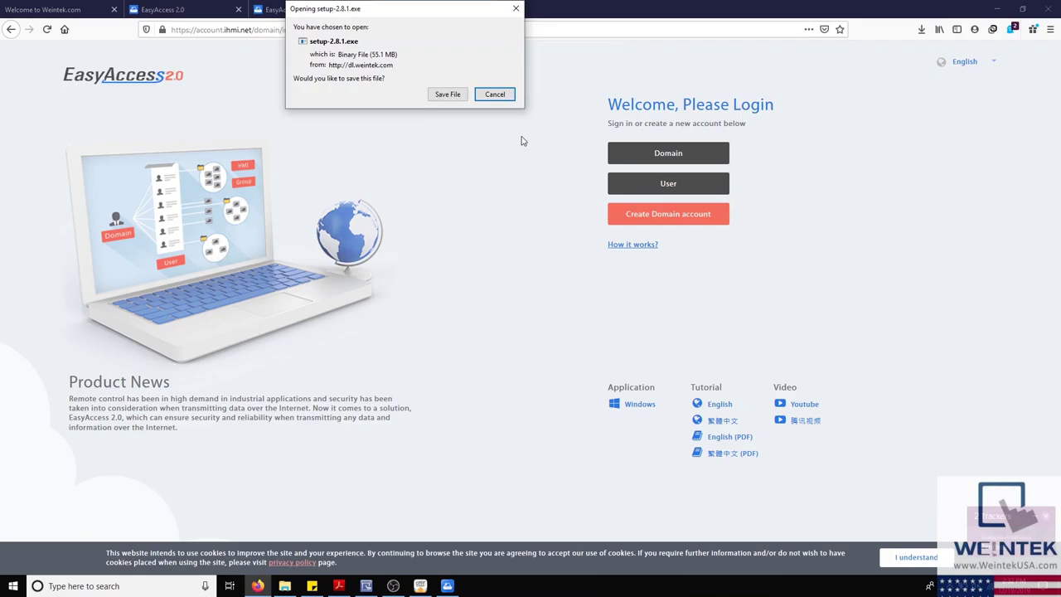
{"action": "left_click", "coordinate": [495, 95]}
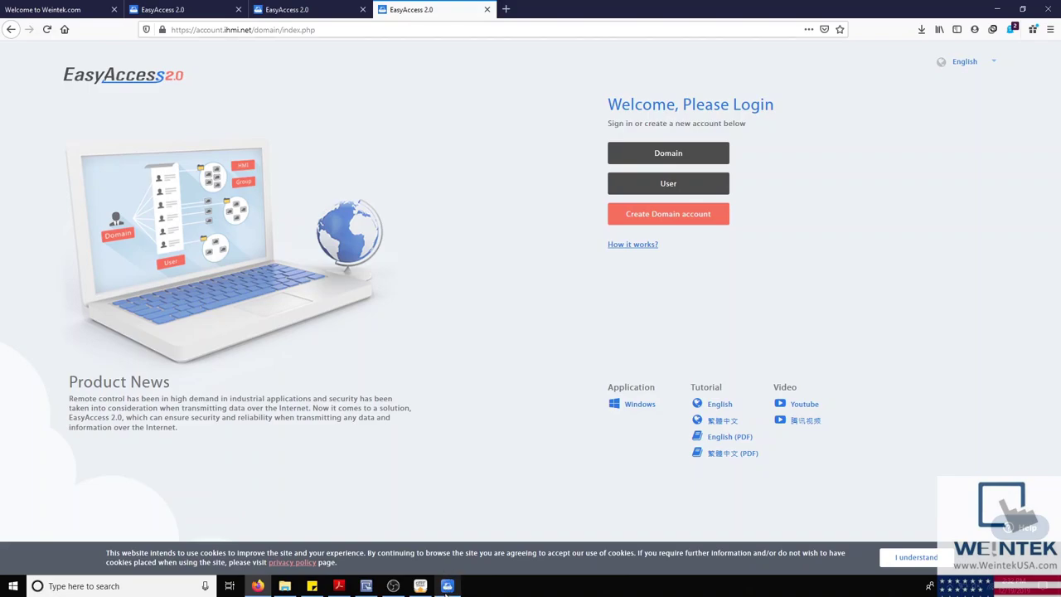
Step: Sign in to the EasyAccess 2.0 desktop app with the saved Global Server credentials
{"action": "mouse_move", "coordinate": [447, 586]}
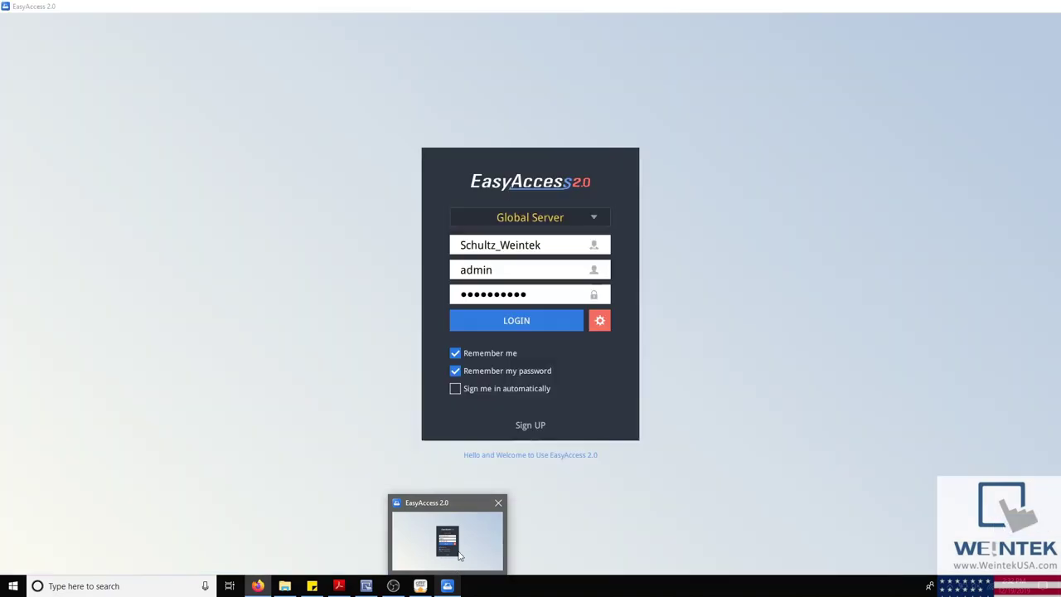
{"action": "left_click", "coordinate": [460, 556]}
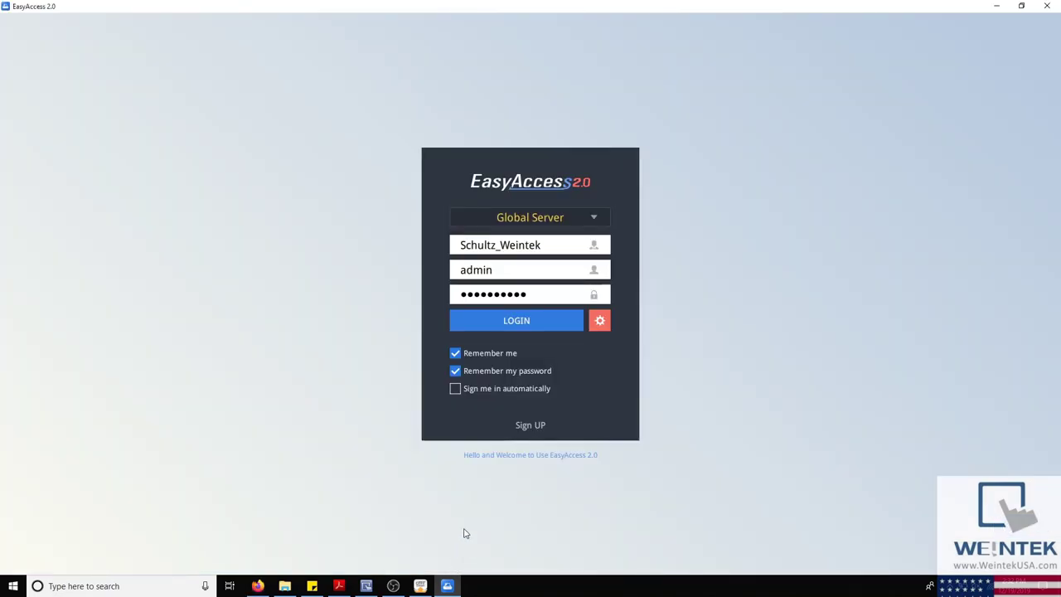
{"action": "left_click", "coordinate": [528, 324]}
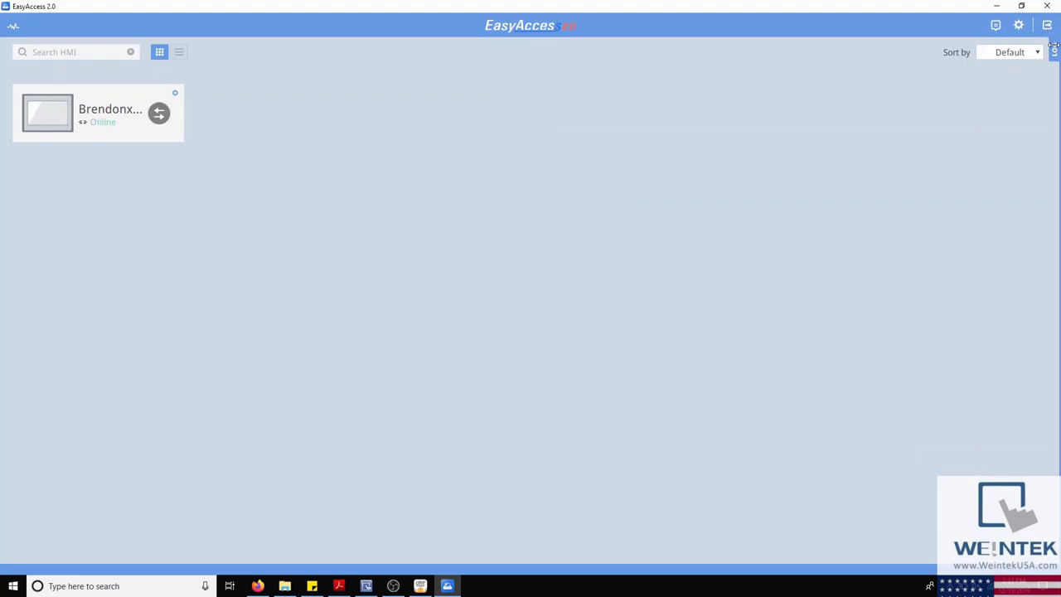
Step: Review the HMI Event Logs and their Push Notification tab, then close them
{"action": "left_click", "coordinate": [996, 26]}
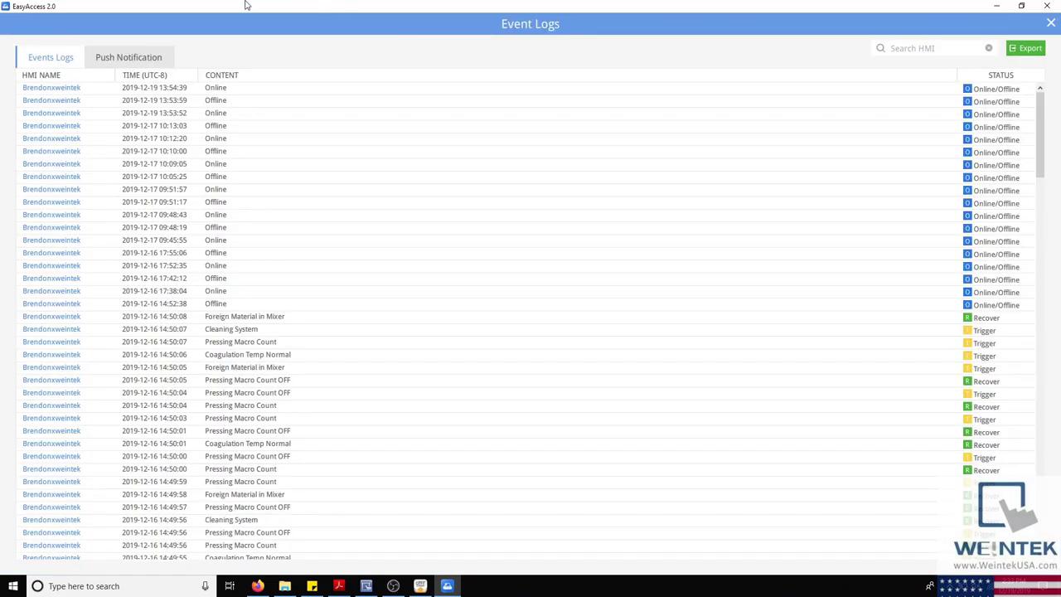
{"action": "left_click", "coordinate": [150, 61]}
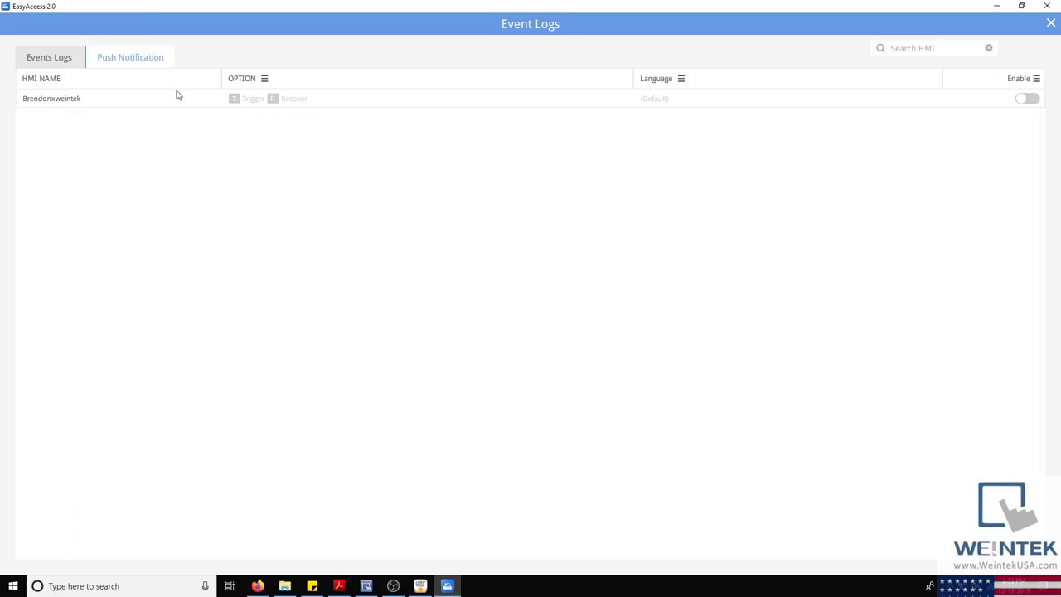
{"action": "left_click", "coordinate": [1052, 23]}
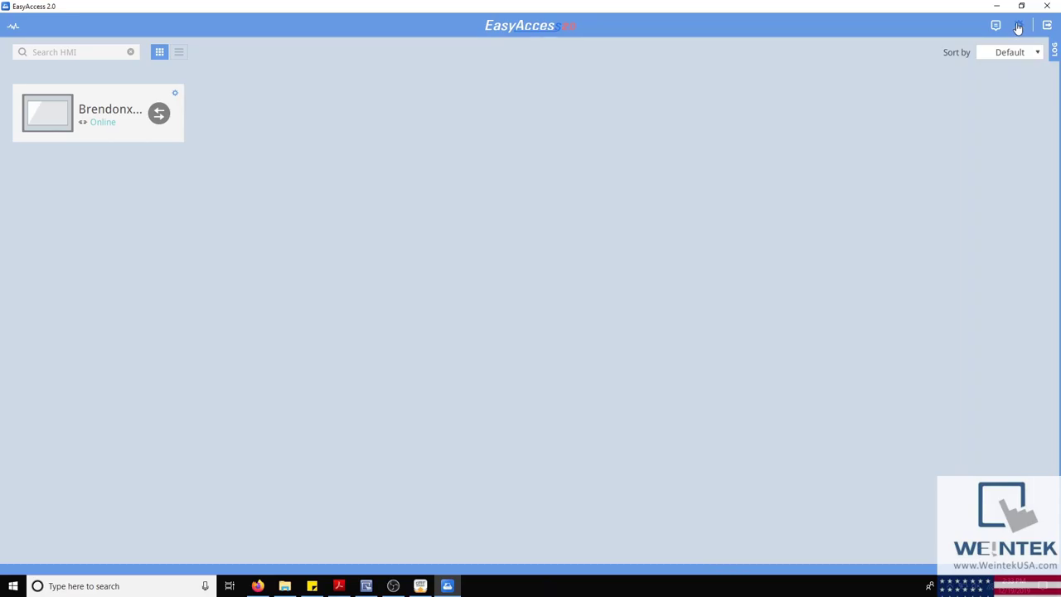
{"action": "left_click", "coordinate": [1019, 26]}
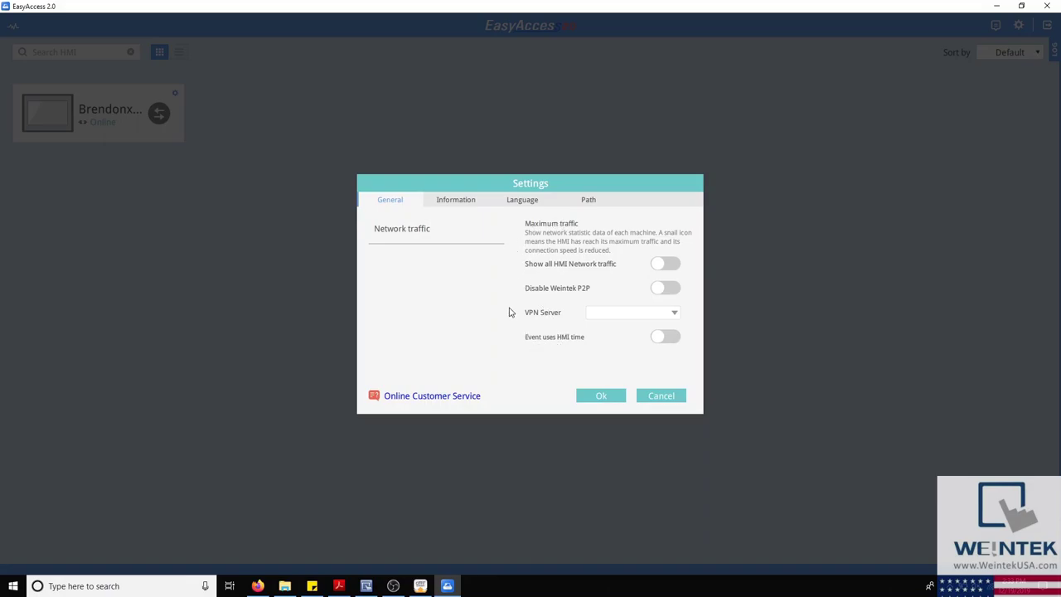
{"action": "left_click", "coordinate": [457, 201]}
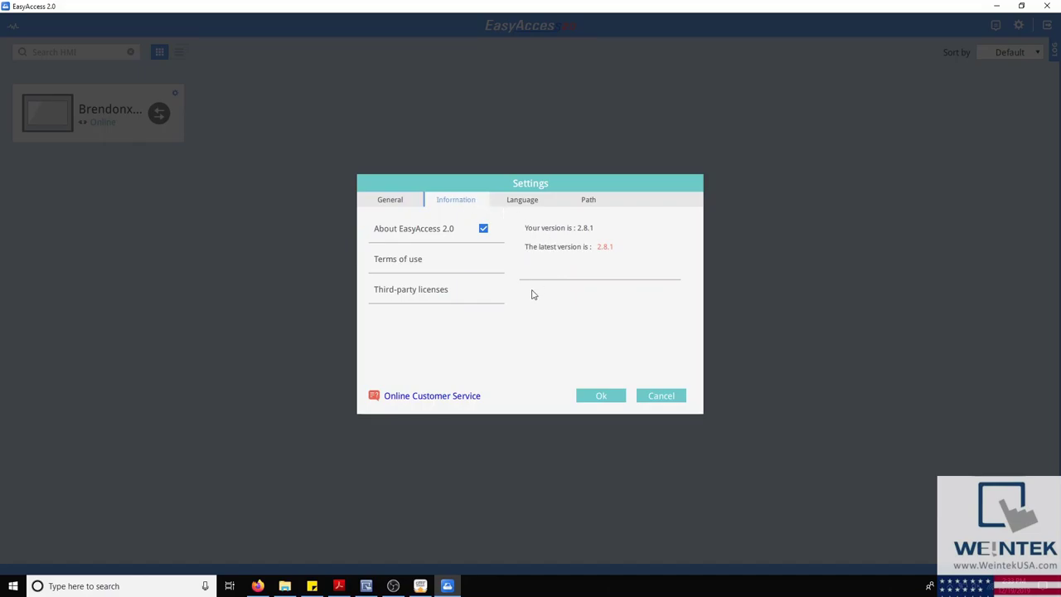
{"action": "left_click", "coordinate": [524, 200]}
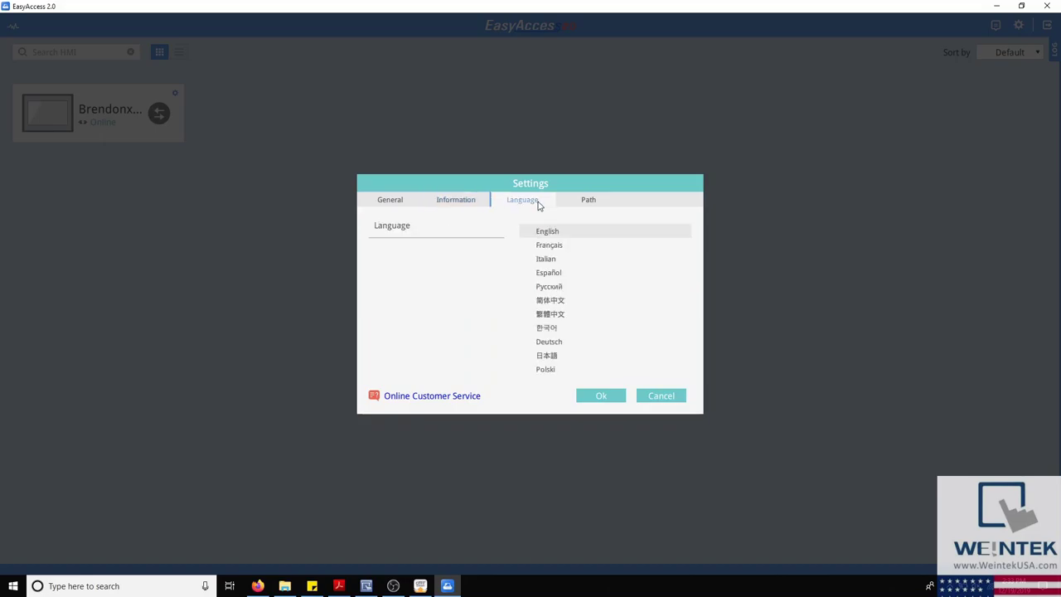
{"action": "left_click", "coordinate": [548, 249]}
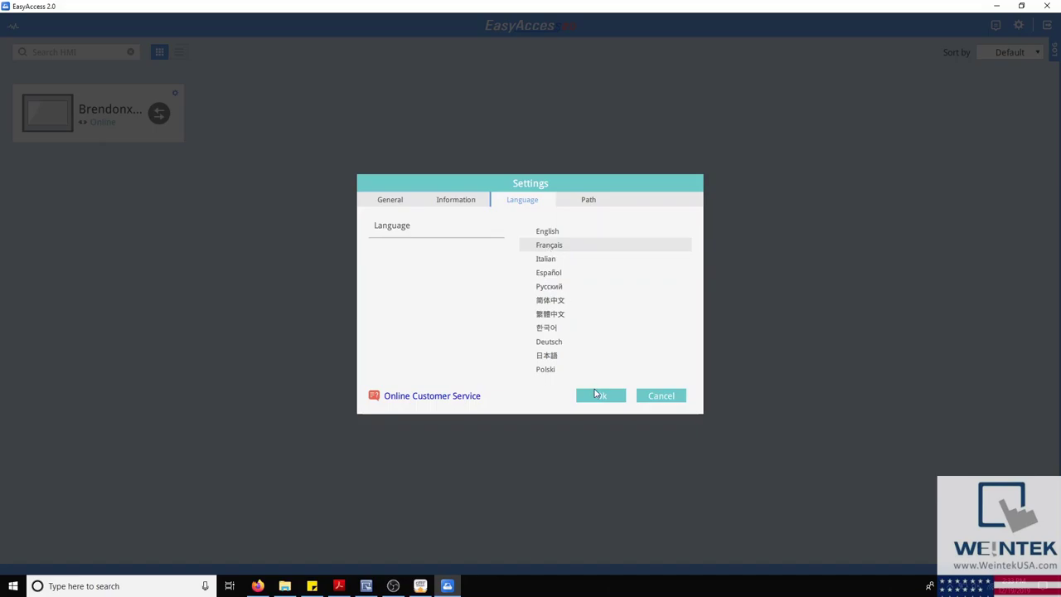
{"action": "left_click", "coordinate": [549, 233]}
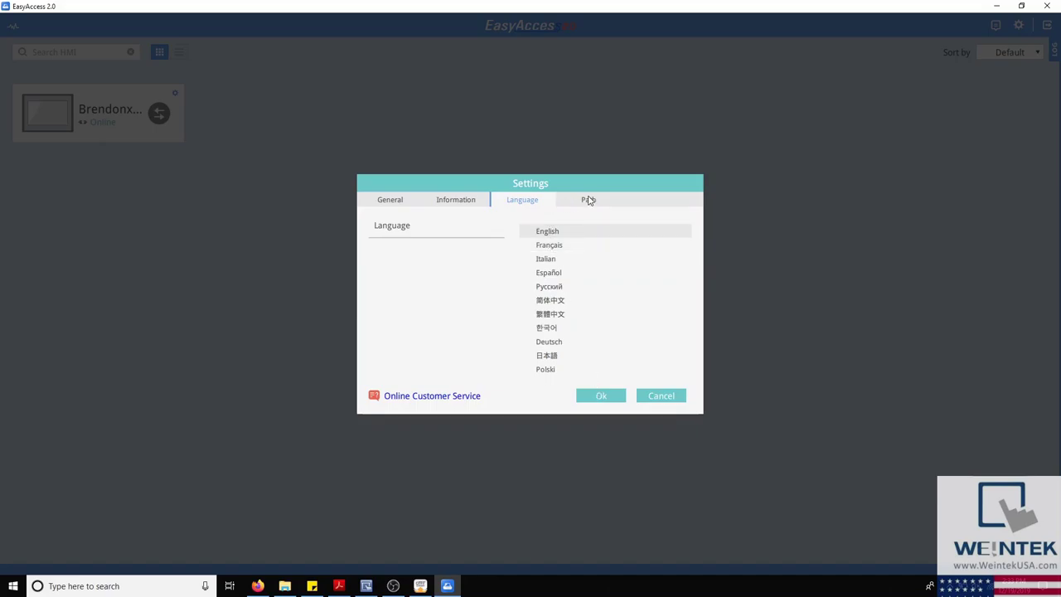
{"action": "left_click", "coordinate": [589, 201]}
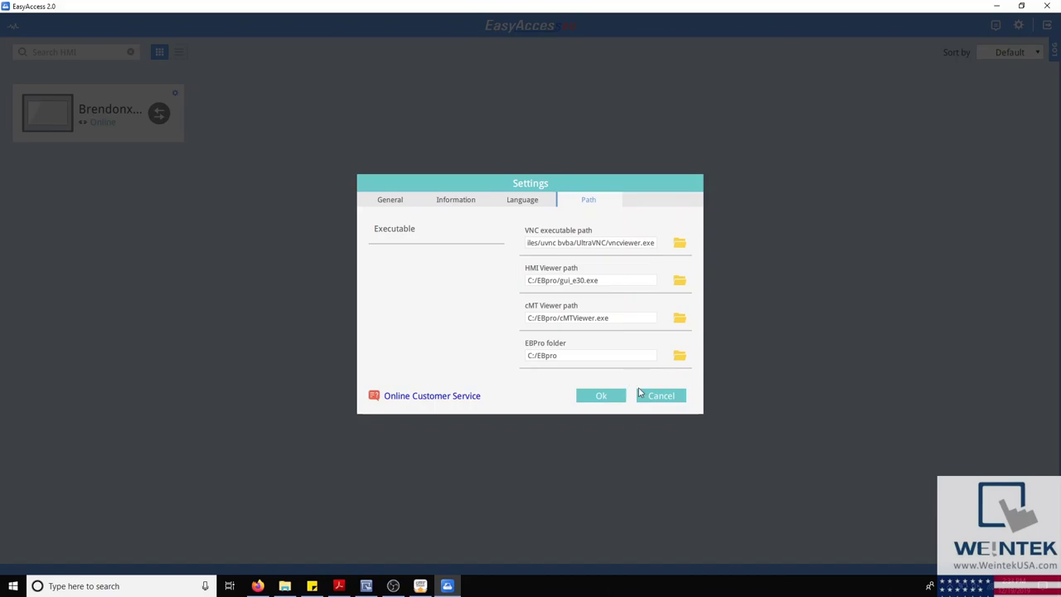
Step: Discard the settings changes and dismiss the logout prompt without logging out
{"action": "left_click", "coordinate": [661, 397]}
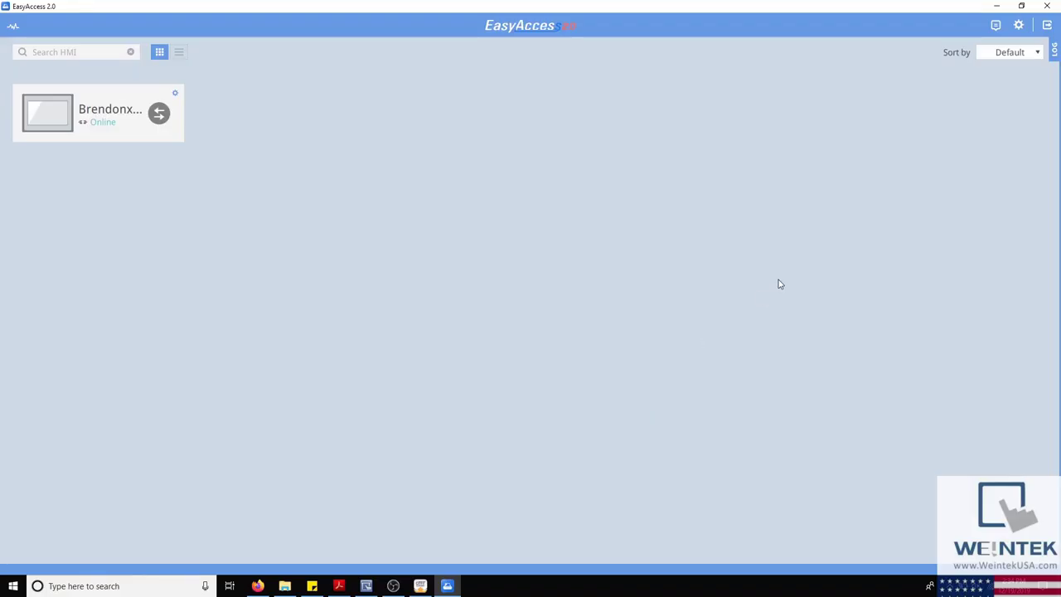
{"action": "left_click", "coordinate": [1048, 26]}
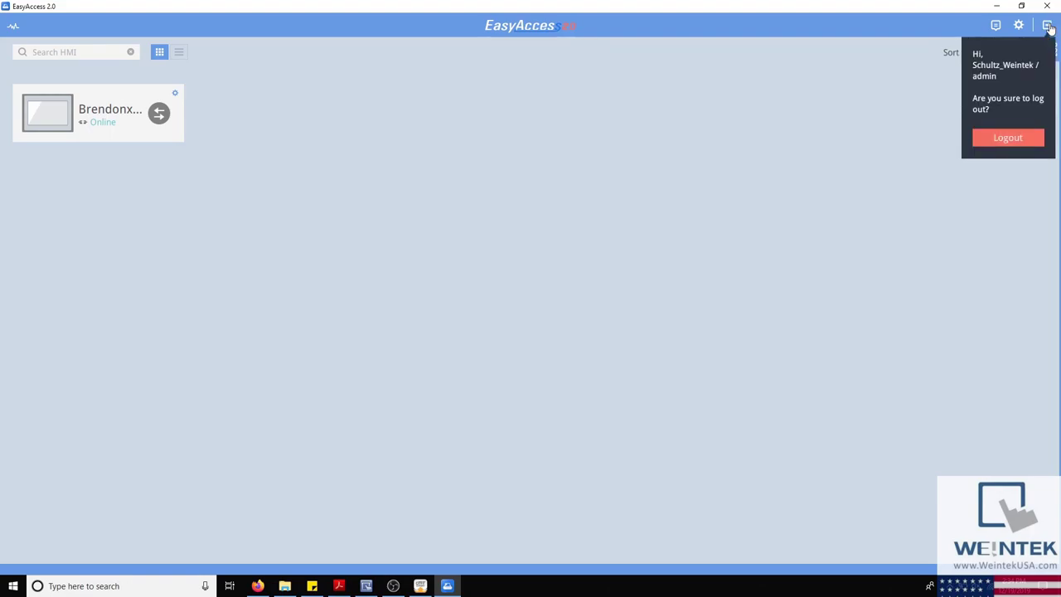
{"action": "left_click", "coordinate": [1049, 26]}
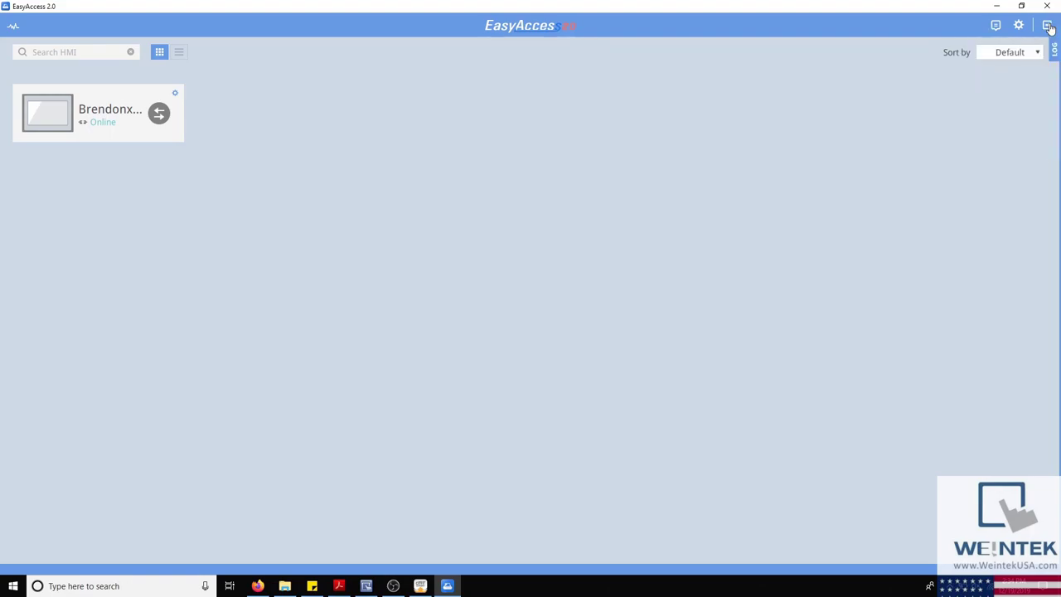
{"action": "left_click", "coordinate": [1038, 54]}
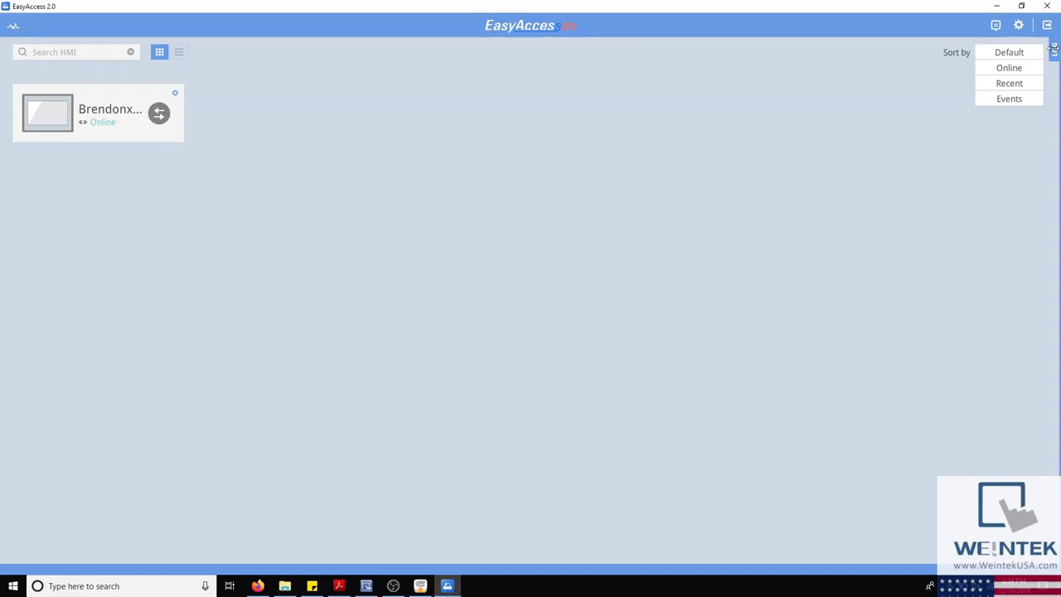
Step: Filter the activity log by VPN, UAC and GUI, close it, and open the online HMI's details
{"action": "left_click", "coordinate": [1054, 50]}
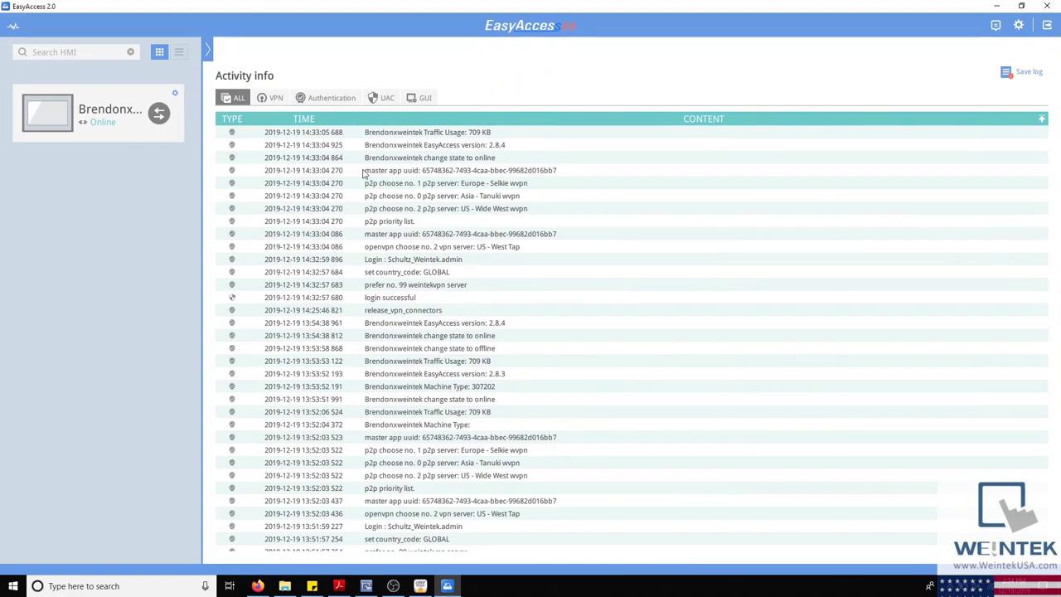
{"action": "left_click", "coordinate": [274, 100]}
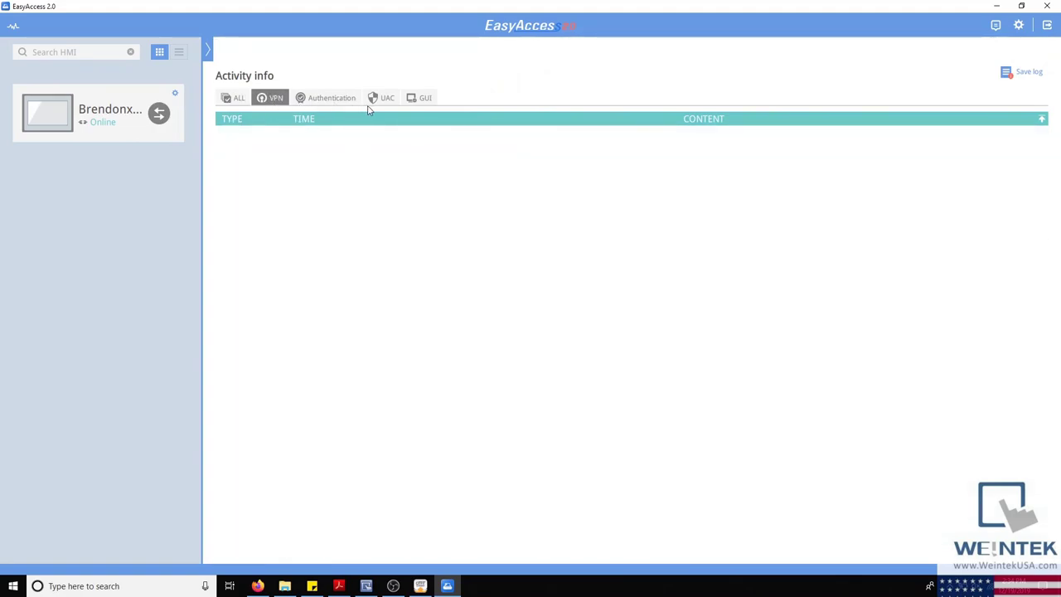
{"action": "left_click", "coordinate": [378, 104]}
{"action": "left_click", "coordinate": [417, 103]}
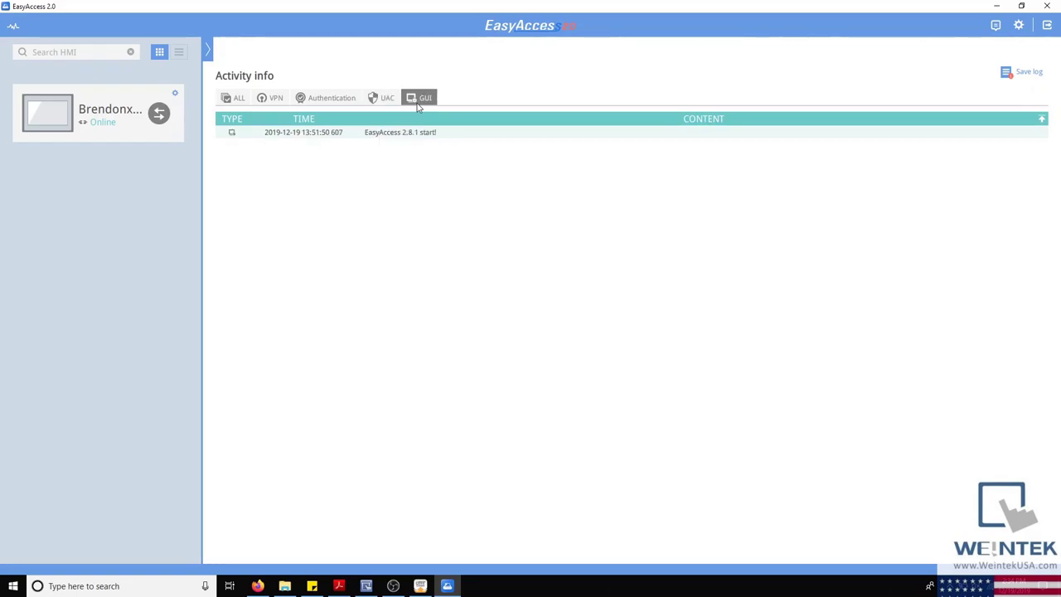
{"action": "left_click", "coordinate": [207, 48]}
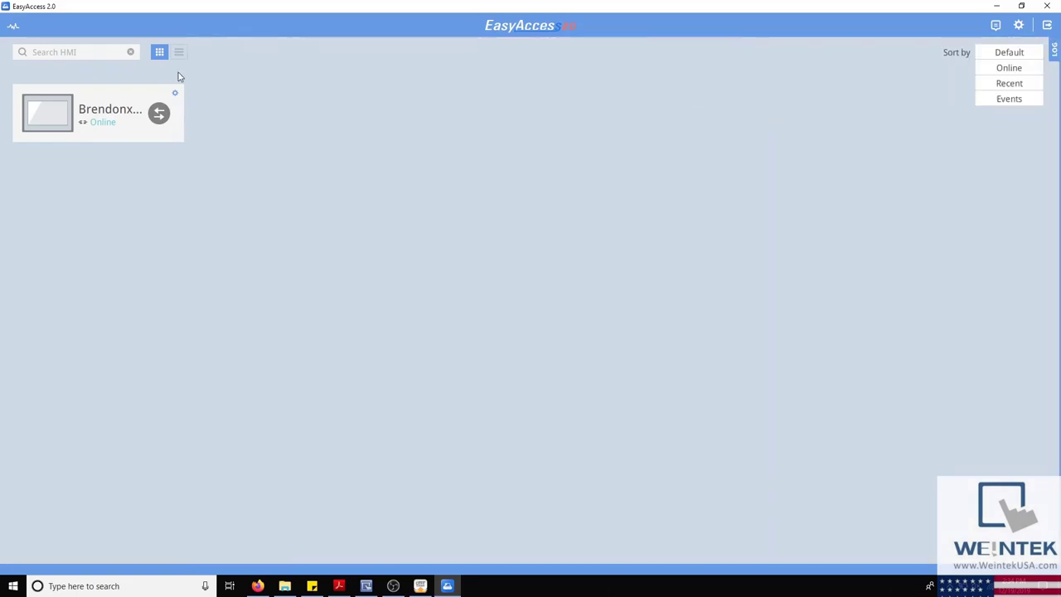
{"action": "left_click", "coordinate": [52, 118]}
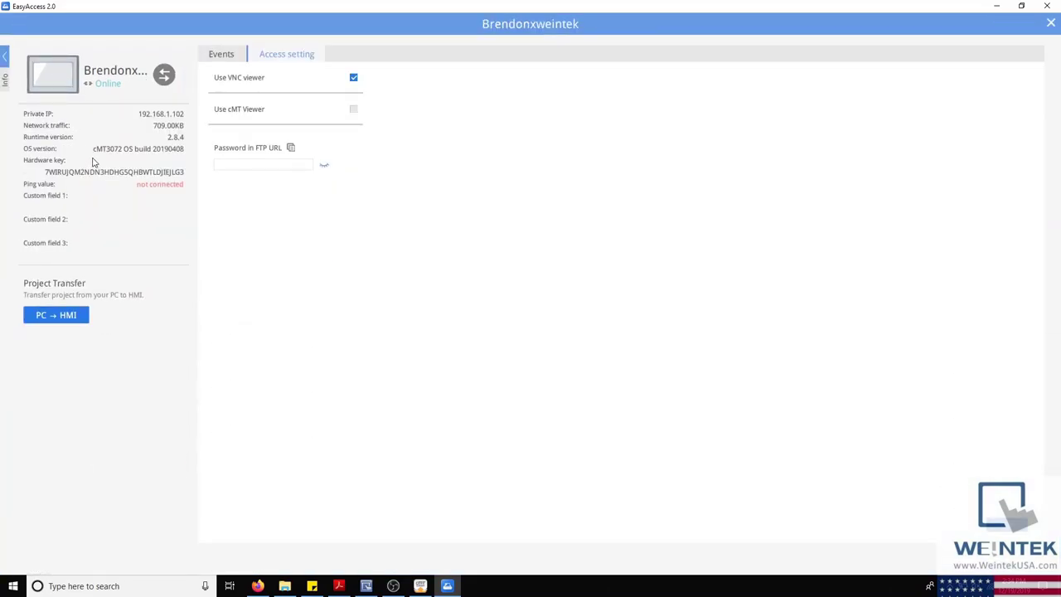
Step: Check the HMI's events, connect it in pass-through mode, and set access to Use cMT Viewer
{"action": "left_click", "coordinate": [221, 57]}
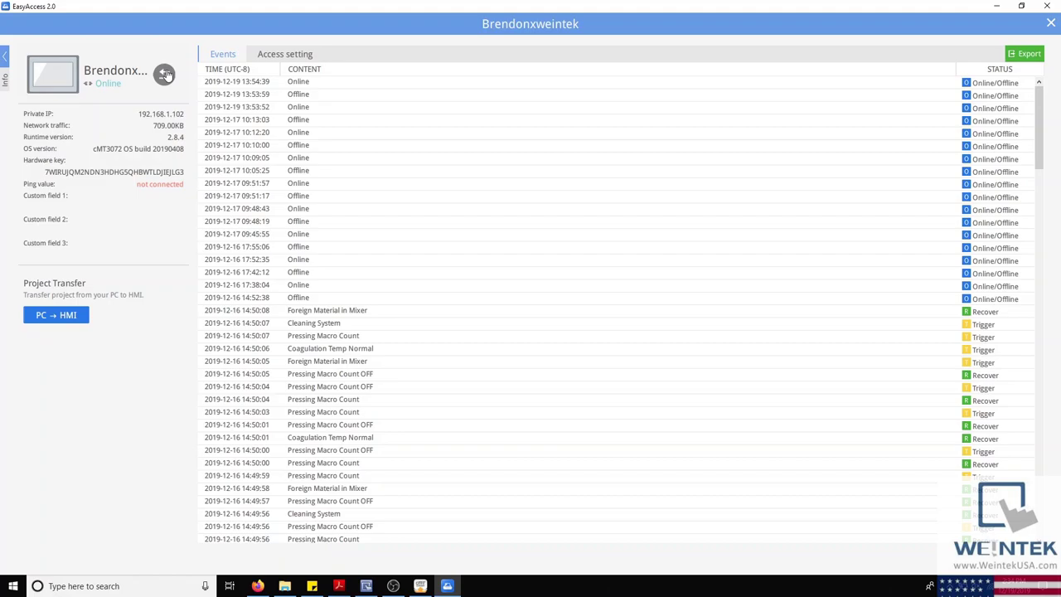
{"action": "left_click", "coordinate": [165, 74]}
{"action": "left_click", "coordinate": [270, 54]}
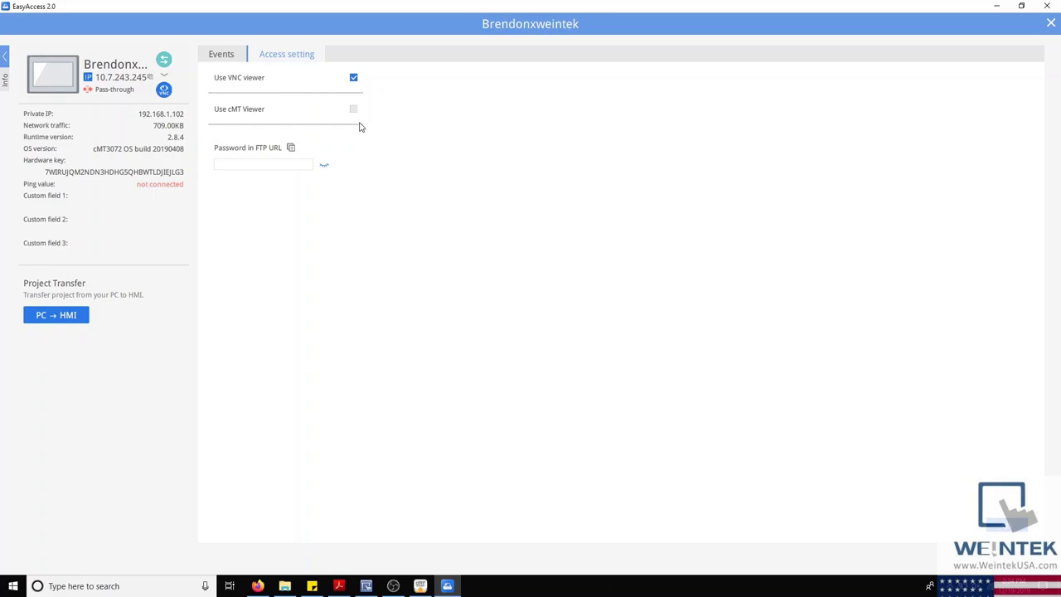
{"action": "left_click", "coordinate": [353, 110]}
{"action": "key", "text": "Escape"}
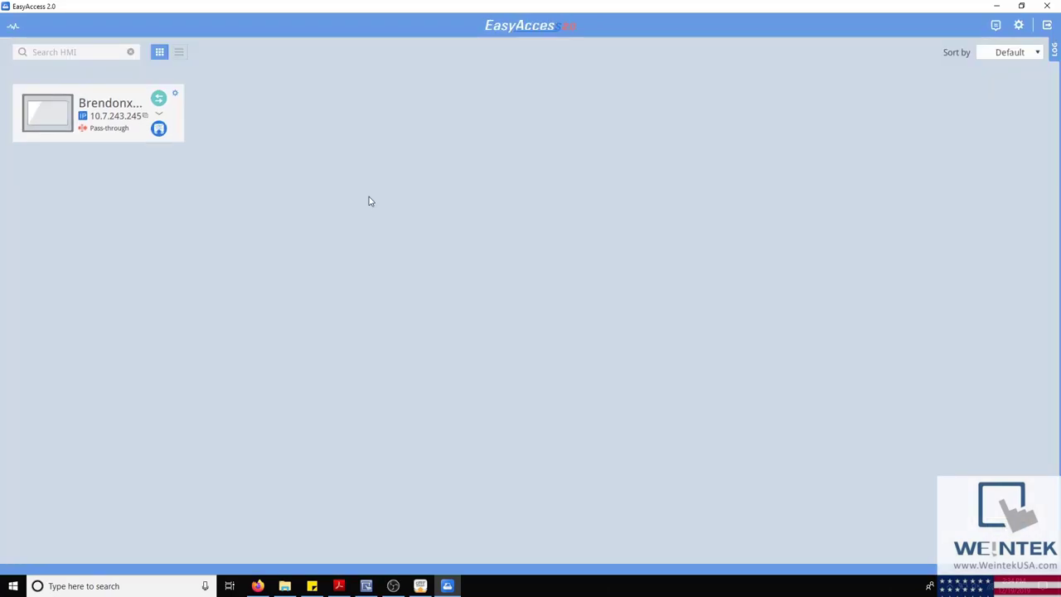
Step: View the HMI's user-account screen in cMT Viewer using the HMI user password, then close it
{"action": "left_click", "coordinate": [62, 116]}
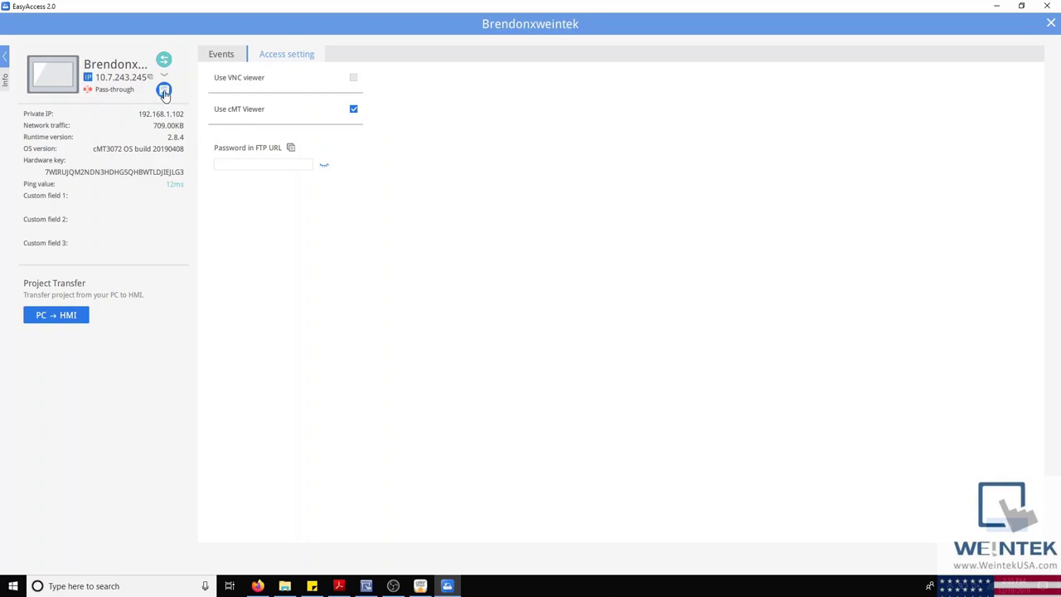
{"action": "left_click", "coordinate": [164, 90]}
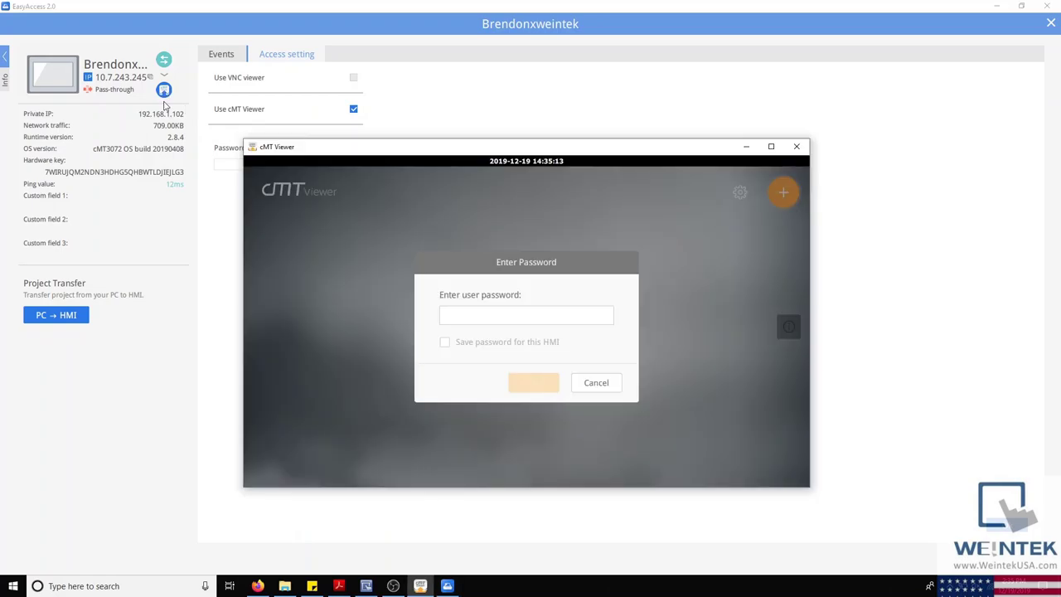
{"action": "type", "text": "1"}
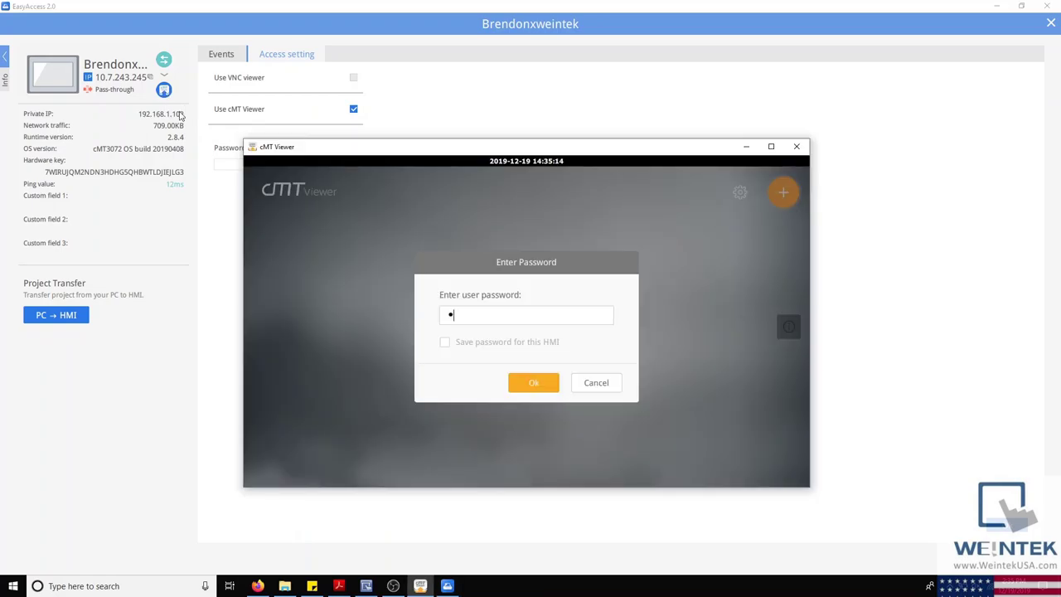
{"action": "type", "text": "11111"}
{"action": "key", "text": "Return"}
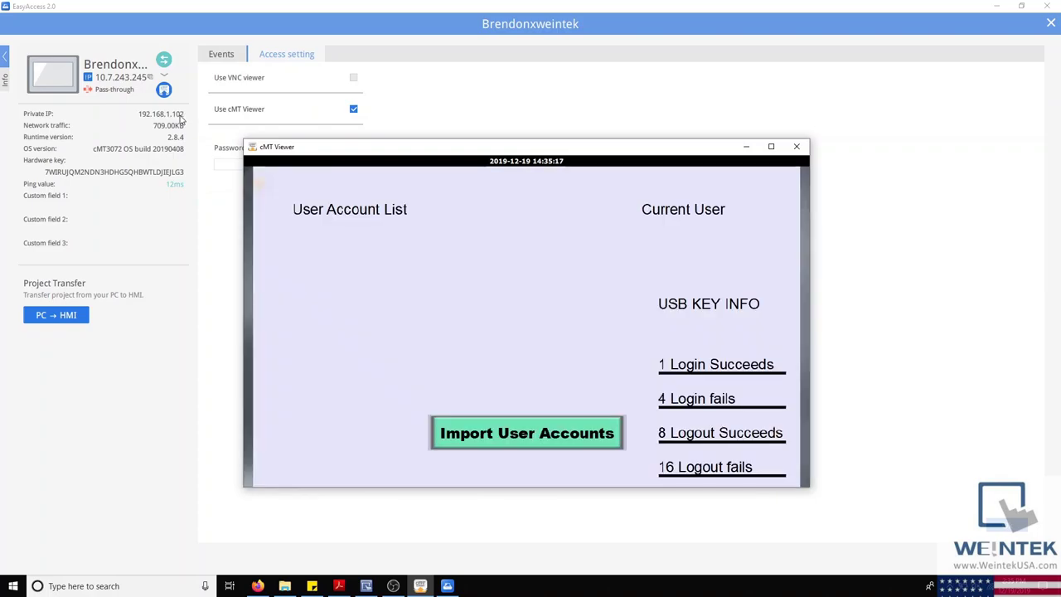
{"action": "left_click_drag", "start_coordinate": [340, 148], "coordinate": [460, 98]}
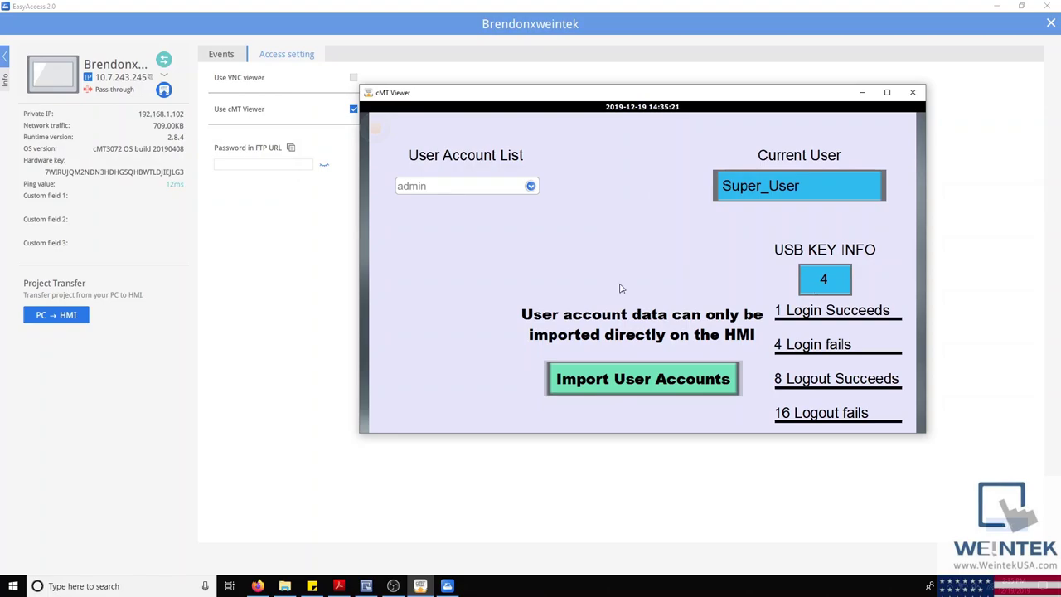
{"action": "left_click", "coordinate": [915, 93]}
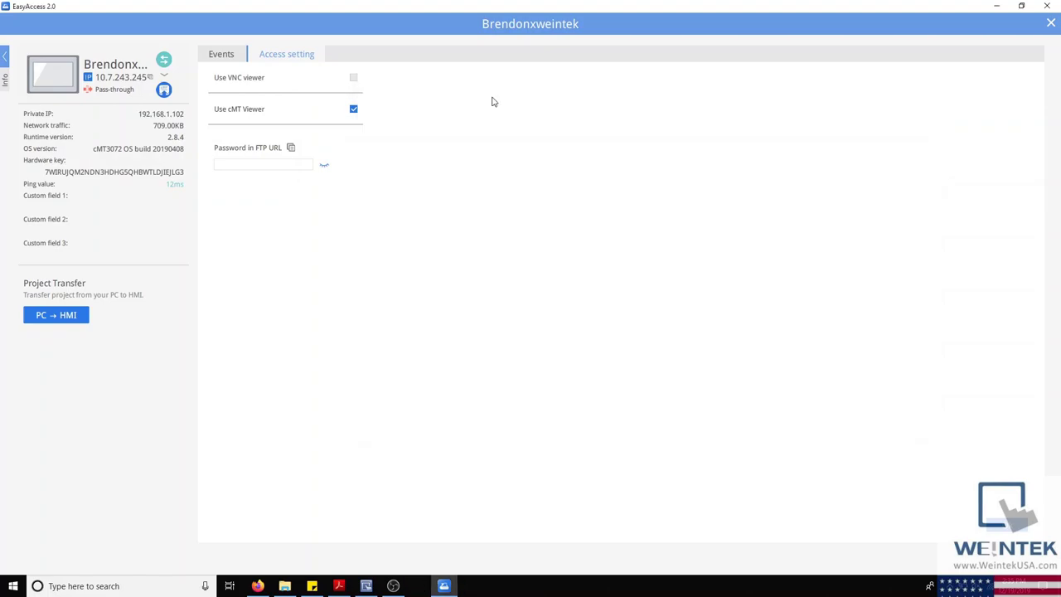
Step: Glance at the pass-through IP settings, then minimize the PDF manual to show the desktop
{"action": "left_click", "coordinate": [108, 90]}
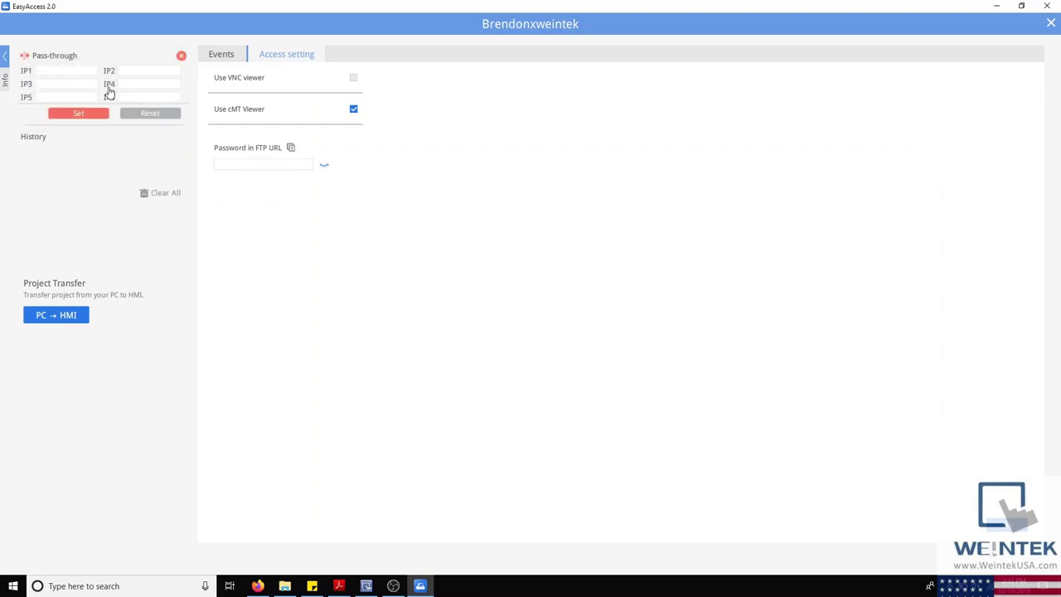
{"action": "left_click", "coordinate": [181, 56]}
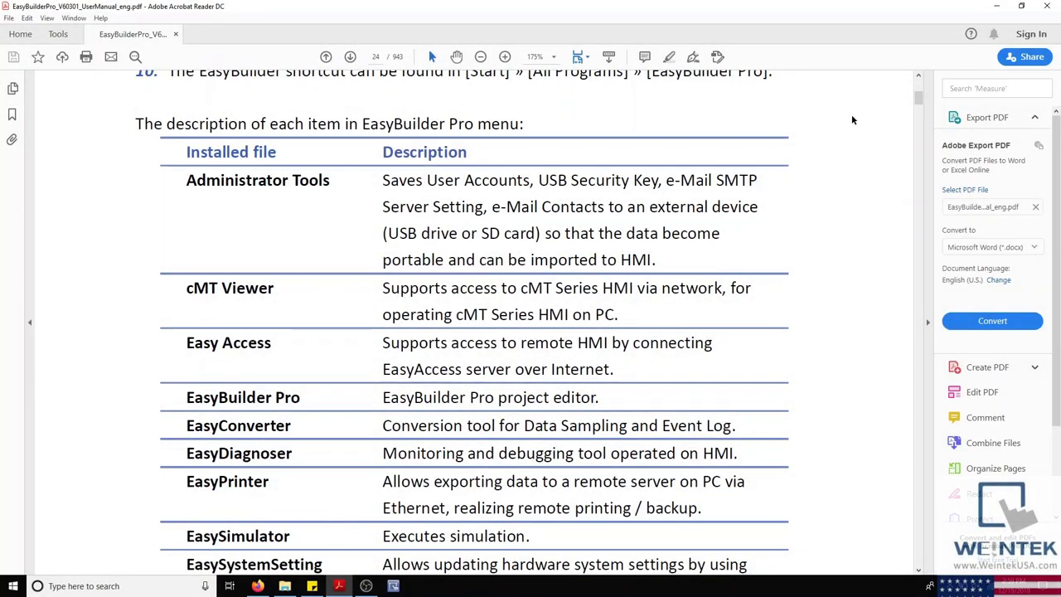
{"action": "left_click", "coordinate": [997, 7]}
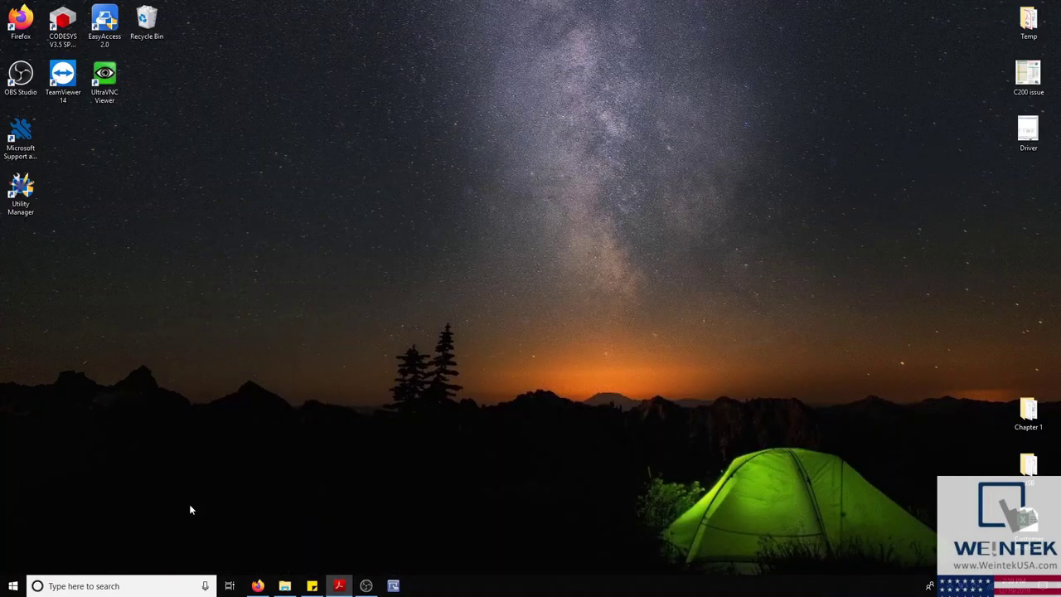
Step: Launch EasyBuilder Pro from a Windows search for 'easyb' and start a new project
{"action": "left_click", "coordinate": [165, 586]}
{"action": "type", "text": "eas"}
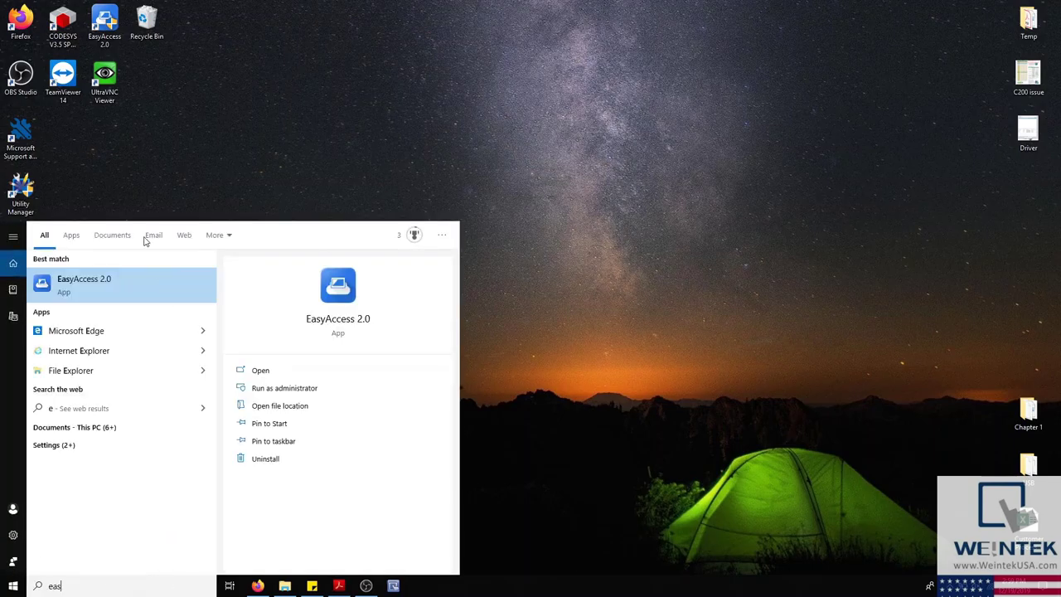
{"action": "type", "text": "yb"}
{"action": "left_click", "coordinate": [129, 282]}
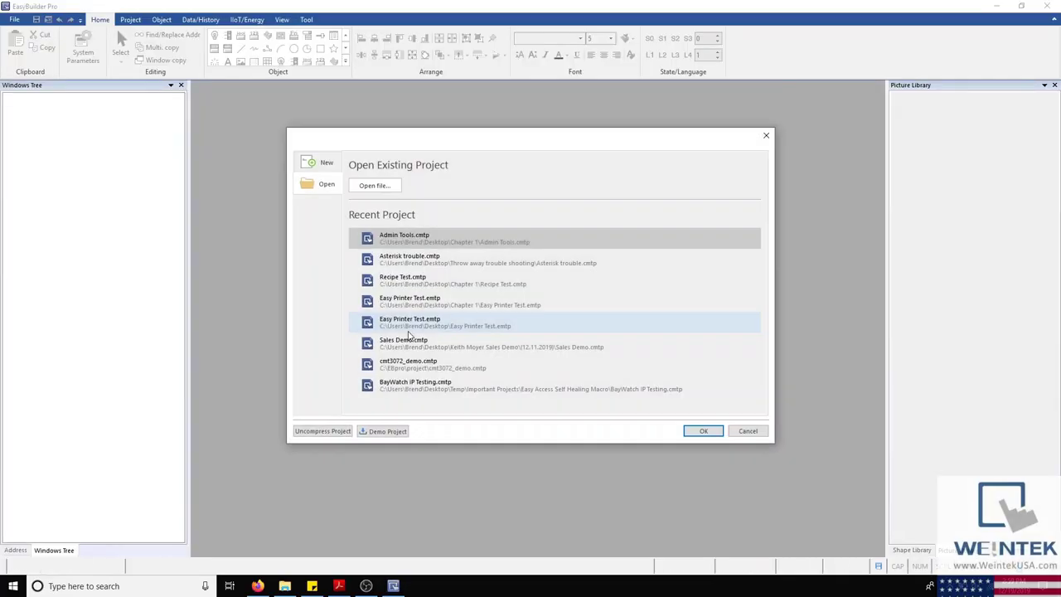
{"action": "left_click", "coordinate": [321, 168]}
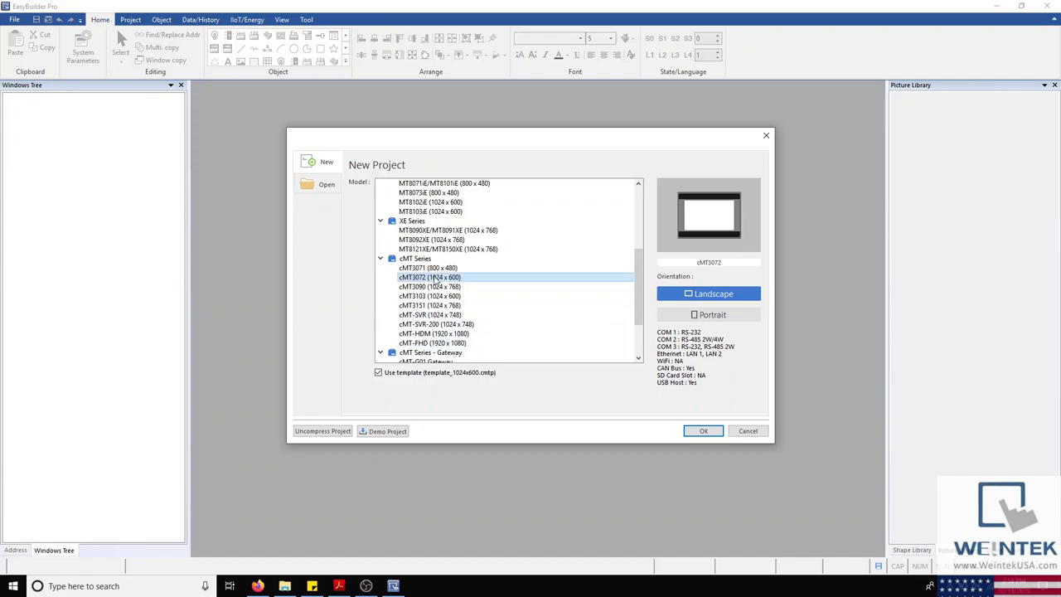
Step: Create a cMT3072 (1024 x 600) project, cancelling the new-device and system parameter dialogs
{"action": "left_click", "coordinate": [434, 278]}
{"action": "double_click", "coordinate": [435, 278]}
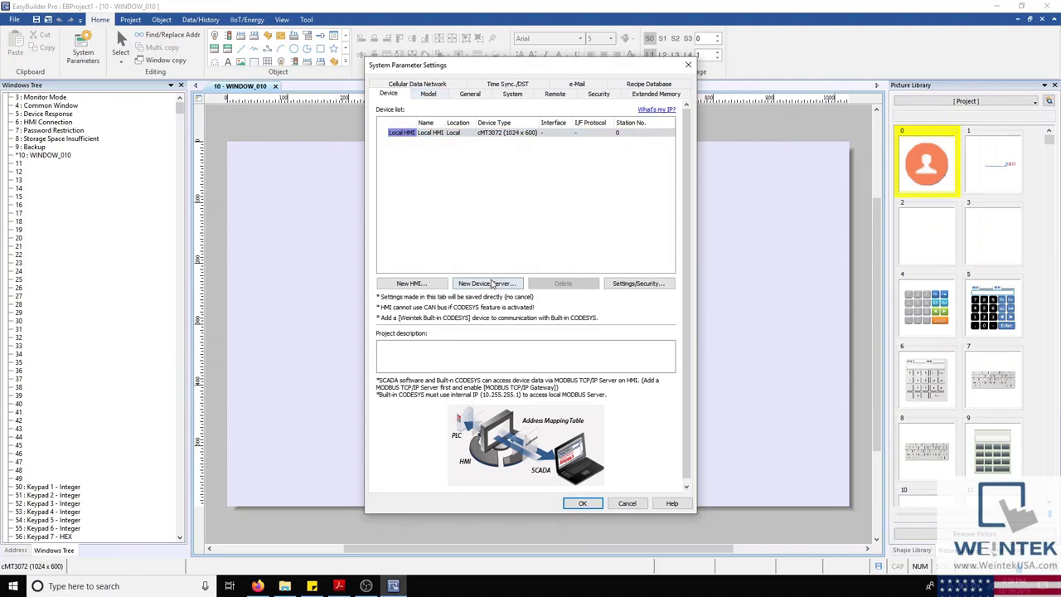
{"action": "left_click", "coordinate": [495, 283]}
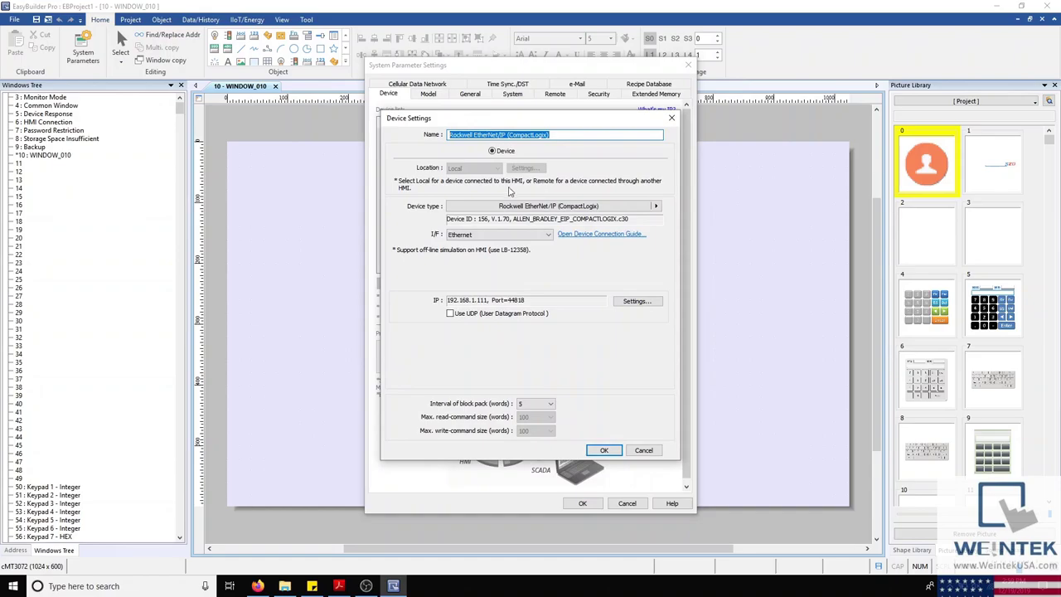
{"action": "left_click", "coordinate": [643, 450]}
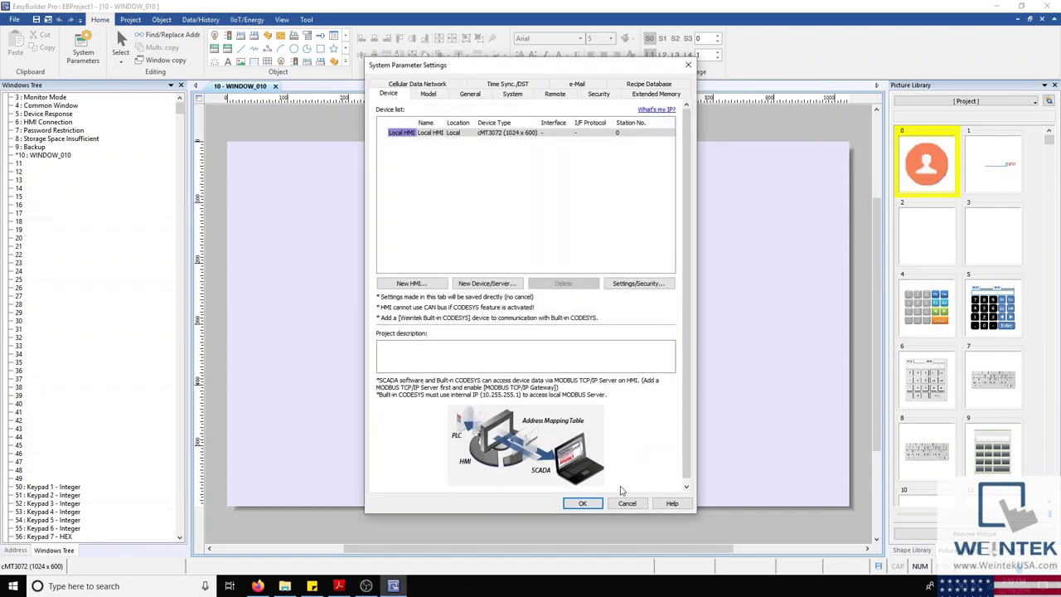
{"action": "left_click", "coordinate": [623, 503]}
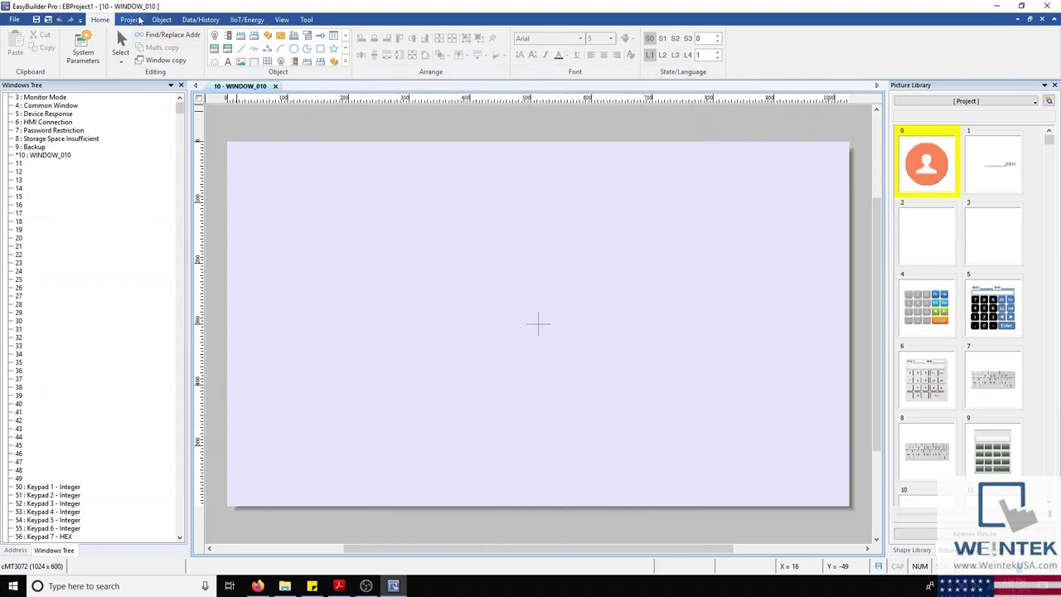
Step: Tour the Project, Object, Data/History, IIoT/Energy, View, Tool and Home ribbon tabs, ending on Object
{"action": "left_click", "coordinate": [136, 20]}
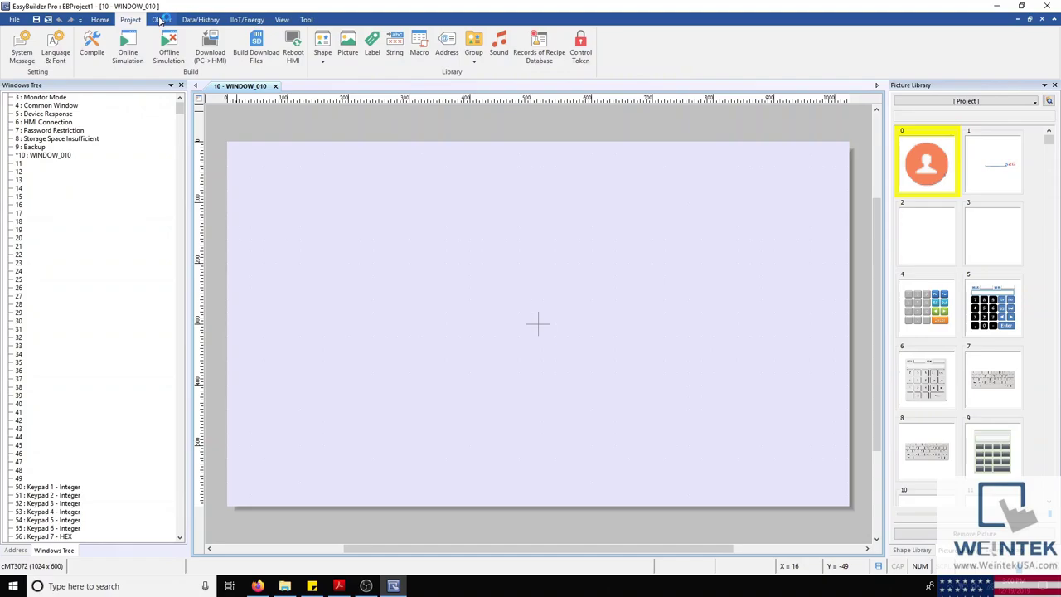
{"action": "left_click", "coordinate": [161, 20]}
{"action": "left_click", "coordinate": [190, 20]}
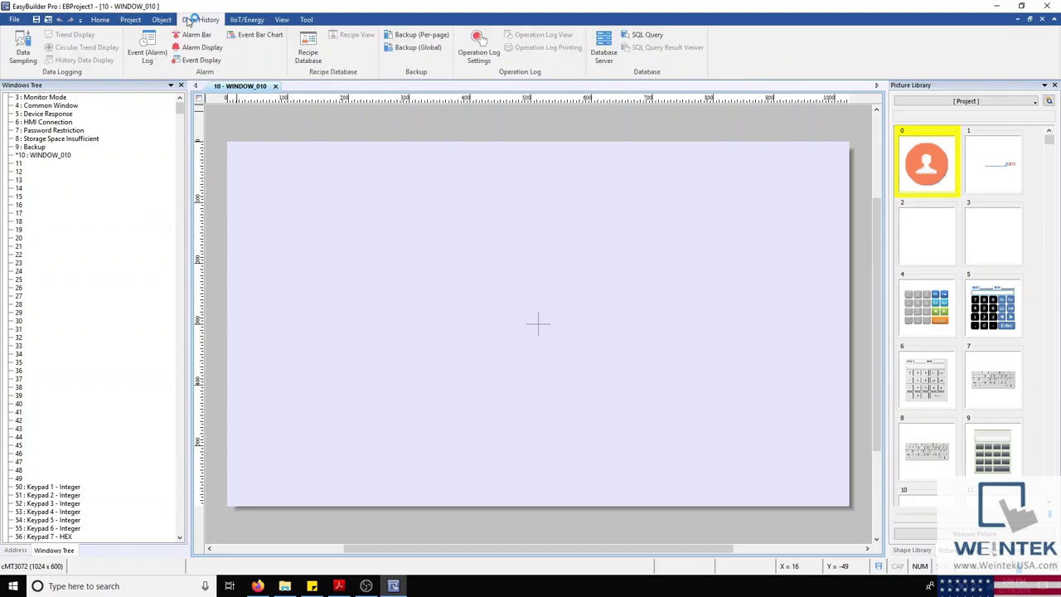
{"action": "left_click", "coordinate": [253, 19]}
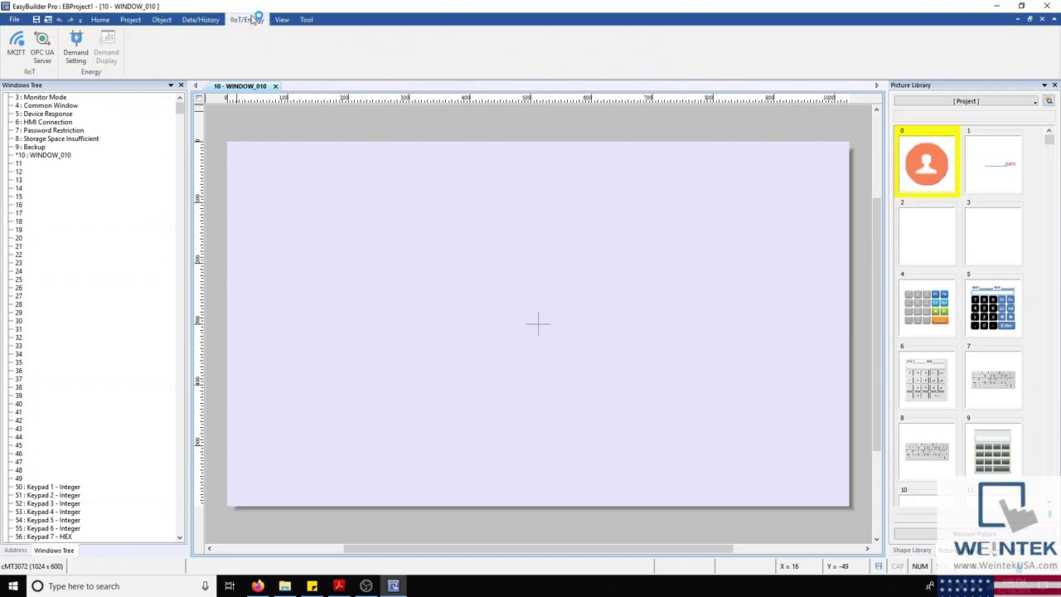
{"action": "left_click", "coordinate": [282, 19]}
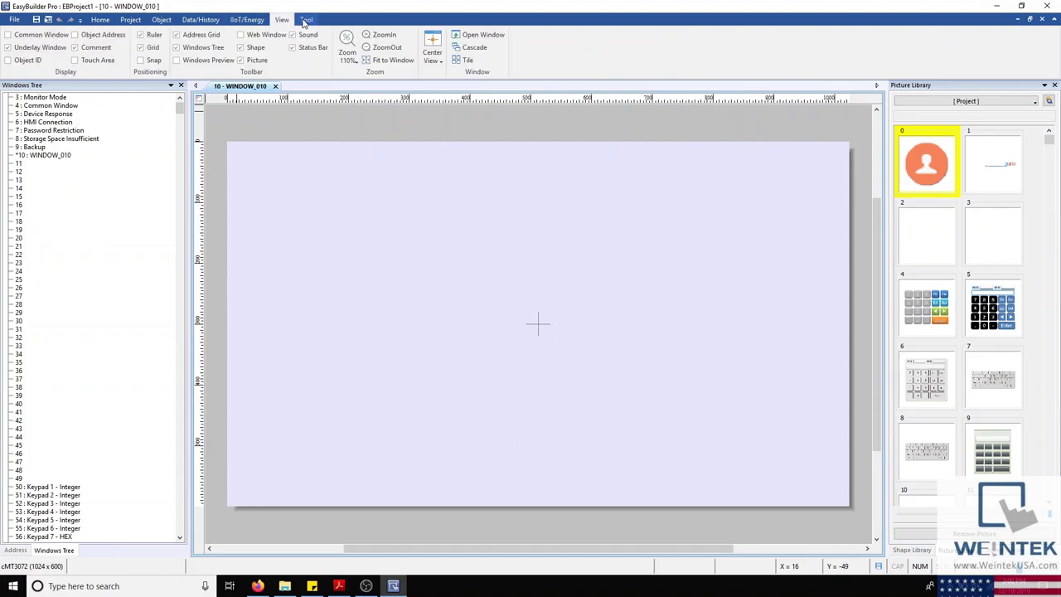
{"action": "left_click", "coordinate": [306, 20]}
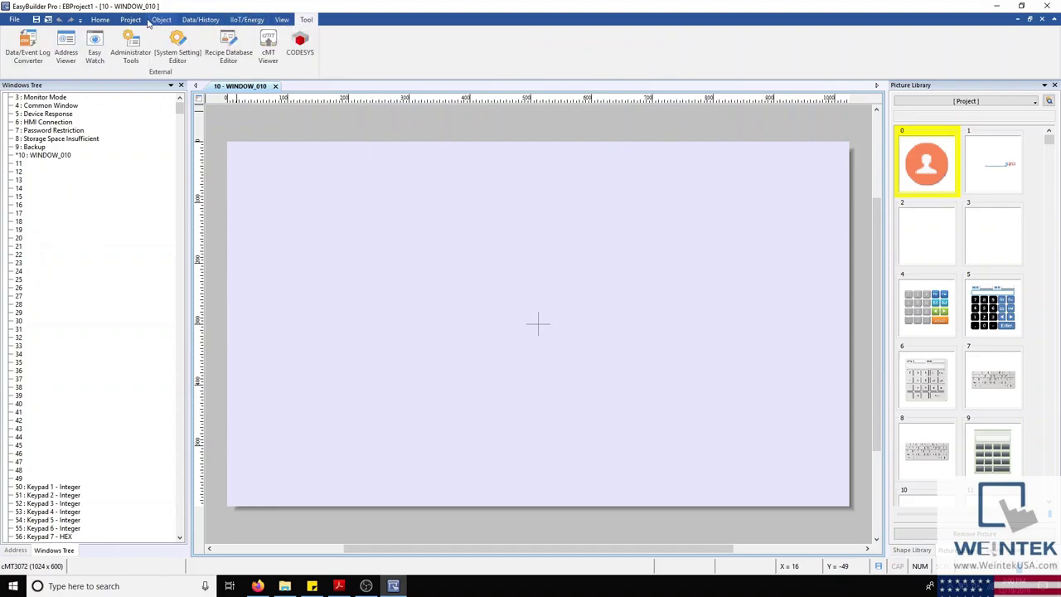
{"action": "left_click", "coordinate": [100, 20]}
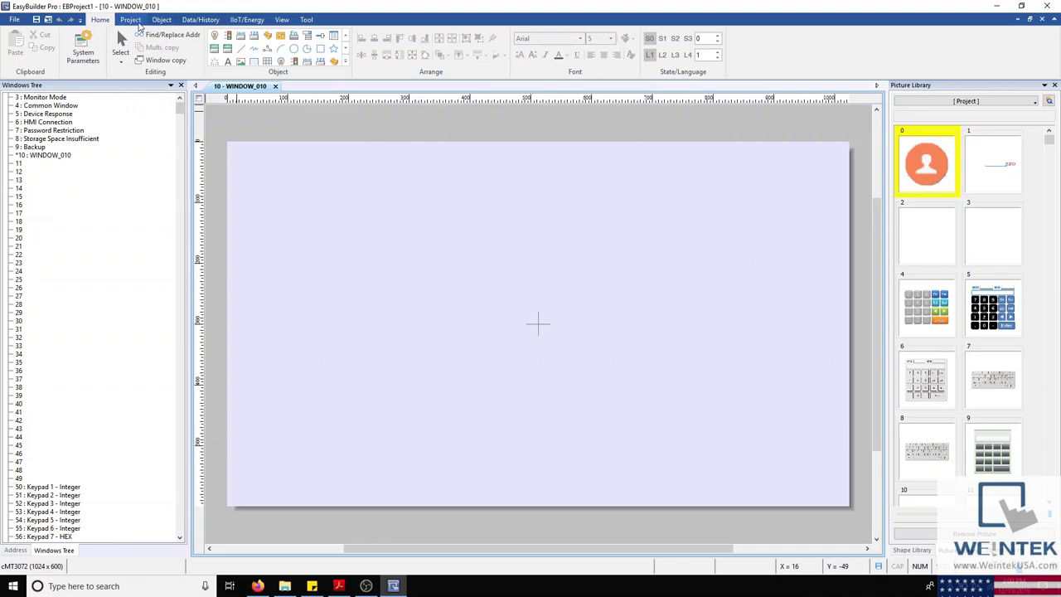
{"action": "left_click", "coordinate": [138, 24]}
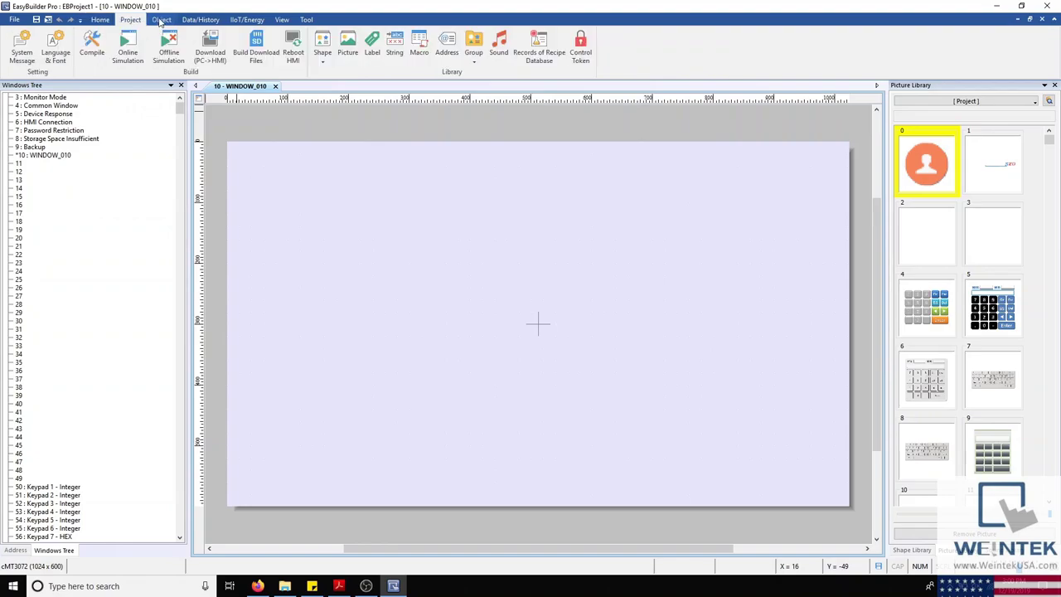
{"action": "left_click", "coordinate": [161, 21]}
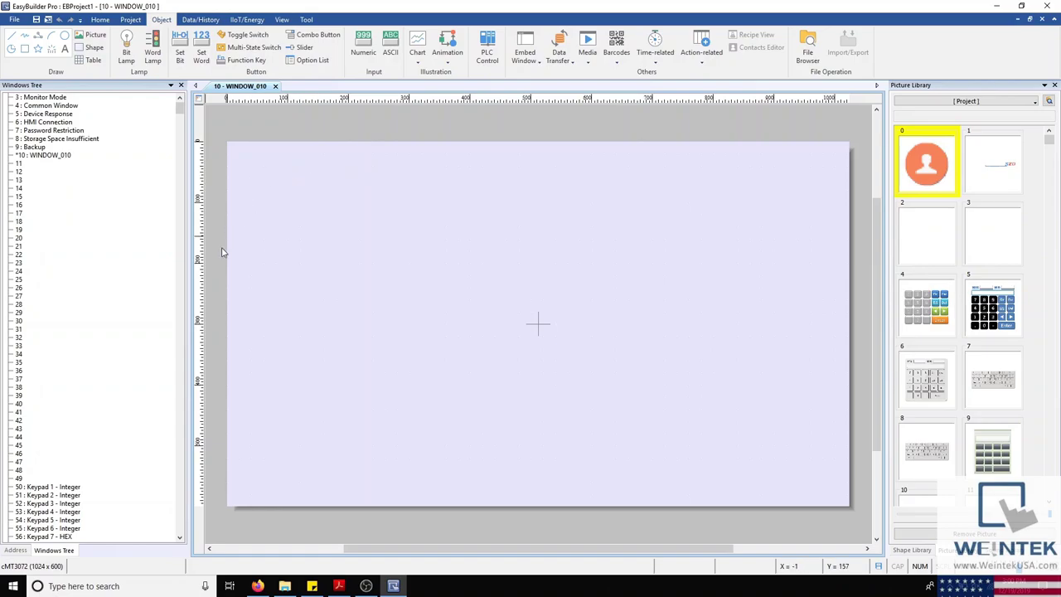
Step: Open the Device Response, HMI Connection, Password Restriction and EasyAccess 2.0 Setting windows
{"action": "scroll", "coordinate": [89, 217], "scroll_direction": "down", "scroll_amount": 1}
{"action": "scroll", "coordinate": [75, 191], "scroll_direction": "up", "scroll_amount": 1}
{"action": "double_click", "coordinate": [55, 114]}
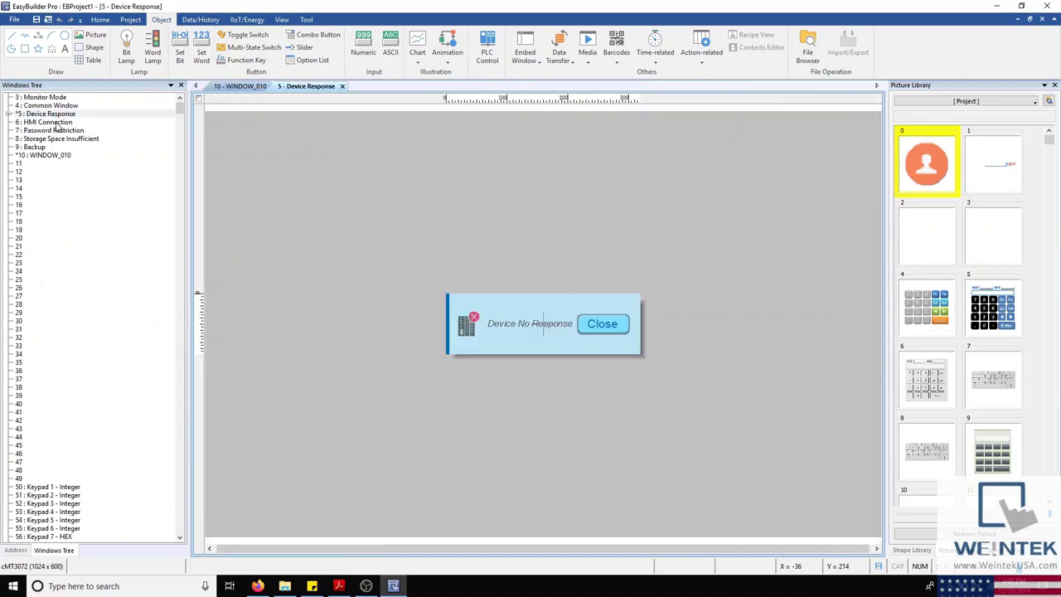
{"action": "double_click", "coordinate": [55, 123]}
{"action": "double_click", "coordinate": [58, 131]}
{"action": "scroll", "coordinate": [116, 309], "scroll_direction": "down", "scroll_amount": 8}
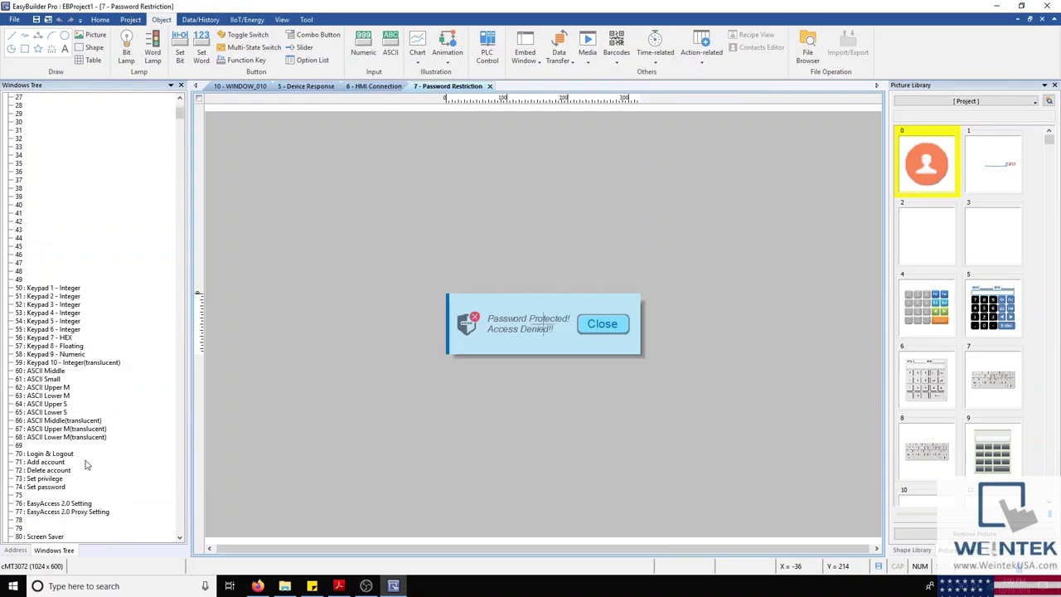
{"action": "double_click", "coordinate": [59, 504]}
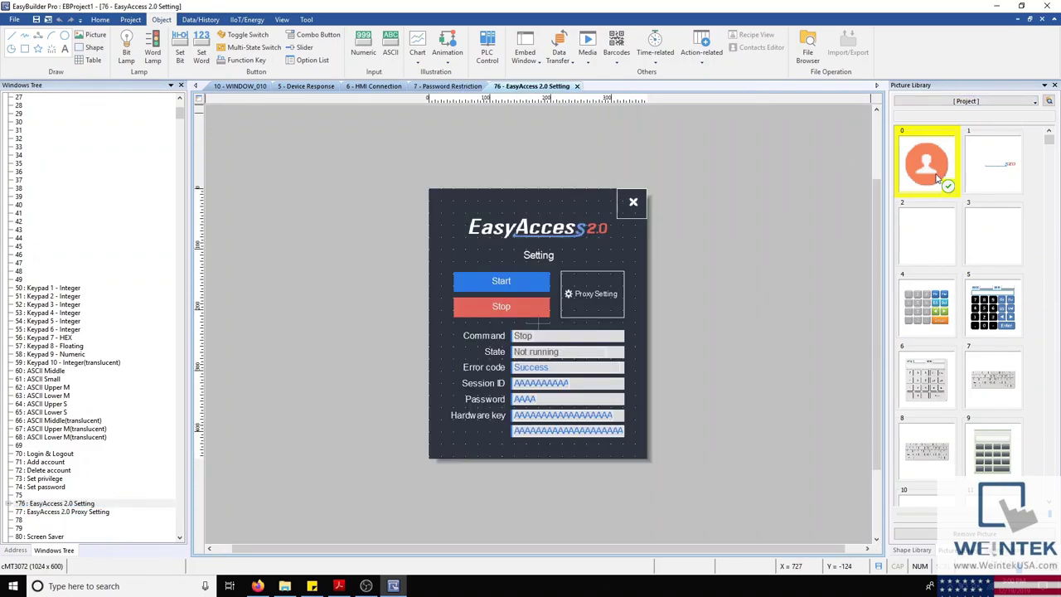
Step: Add the orange user-icon picture 0 from the Picture Library to the setting window
{"action": "left_click_drag", "start_coordinate": [937, 178], "coordinate": [566, 231]}
{"action": "scroll", "coordinate": [977, 238], "scroll_direction": "down", "scroll_amount": 5}
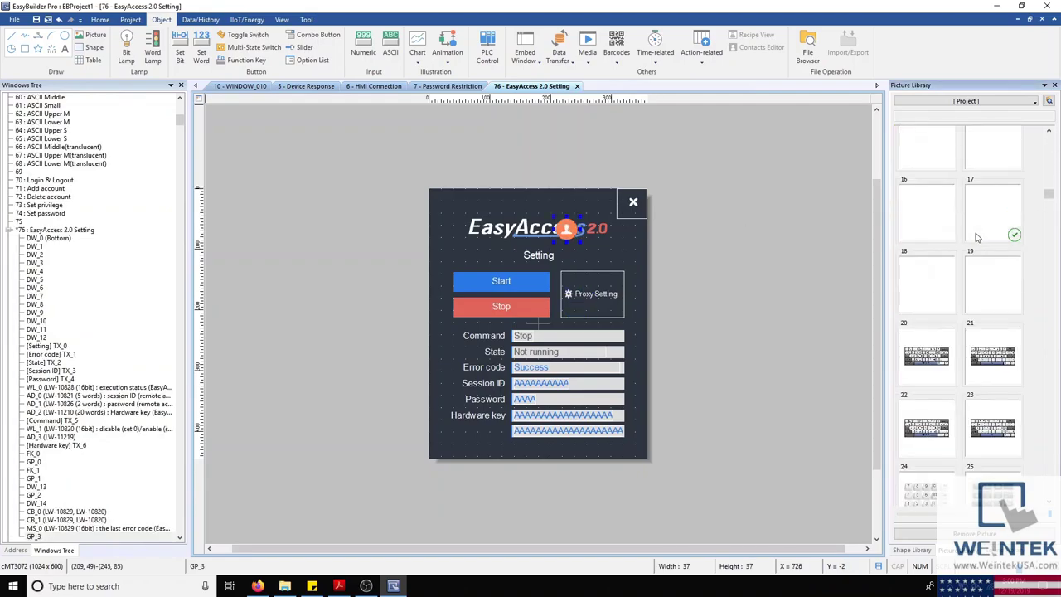
{"action": "scroll", "coordinate": [977, 238], "scroll_direction": "down", "scroll_amount": 4}
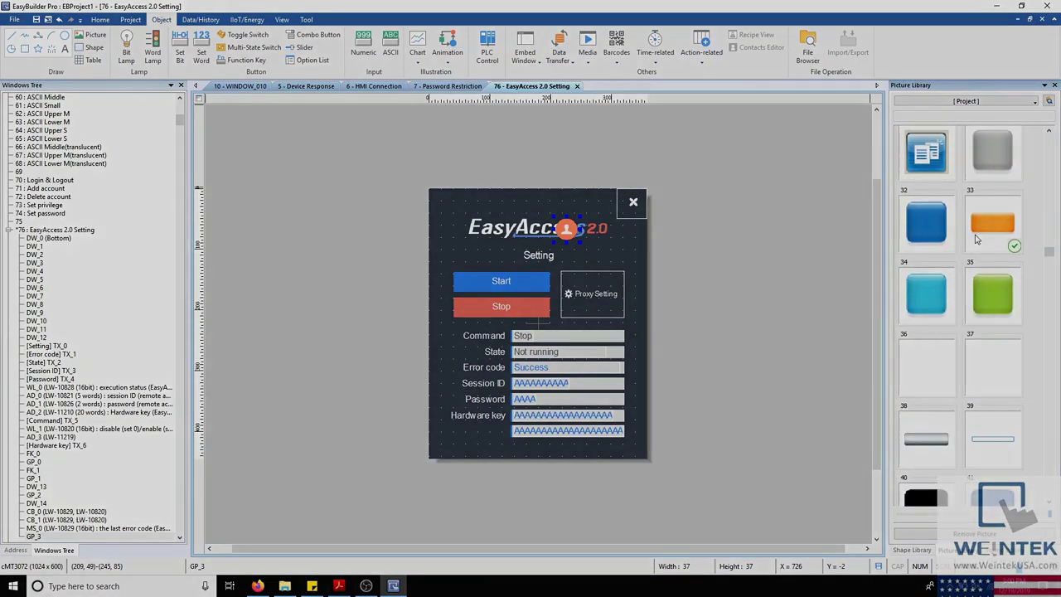
{"action": "scroll", "coordinate": [977, 240], "scroll_direction": "down", "scroll_amount": 3}
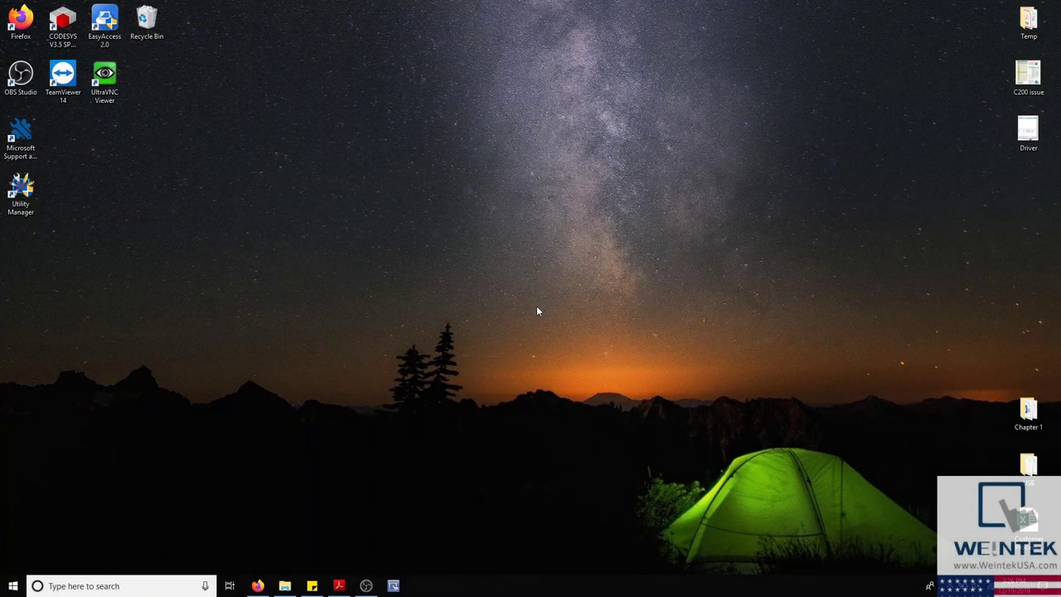
Step: Launch EasyConverter from the C:\EBpro folder
{"action": "left_click", "coordinate": [285, 585]}
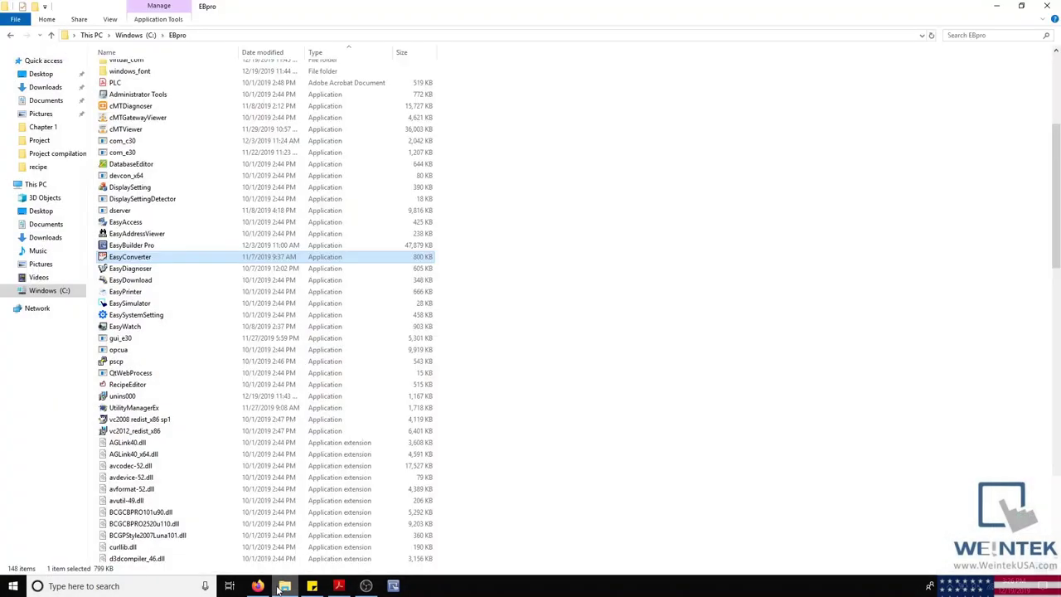
{"action": "double_click", "coordinate": [203, 258]}
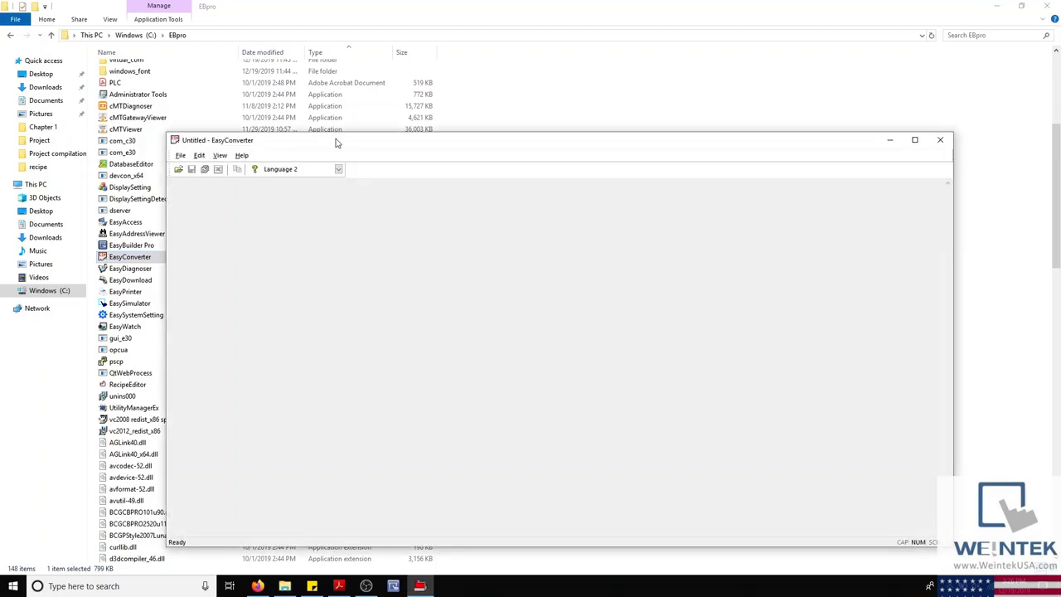
{"action": "left_click_drag", "start_coordinate": [337, 142], "coordinate": [371, 131]}
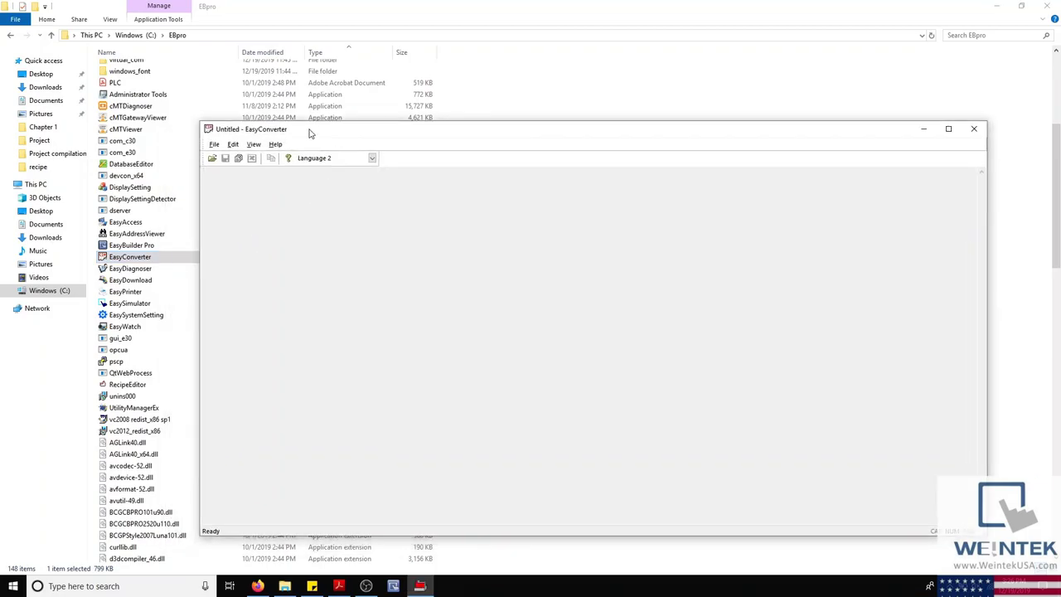
Step: Browse the file-open dialog showing the Data log folder, then close it without opening anything
{"action": "left_click", "coordinate": [212, 158]}
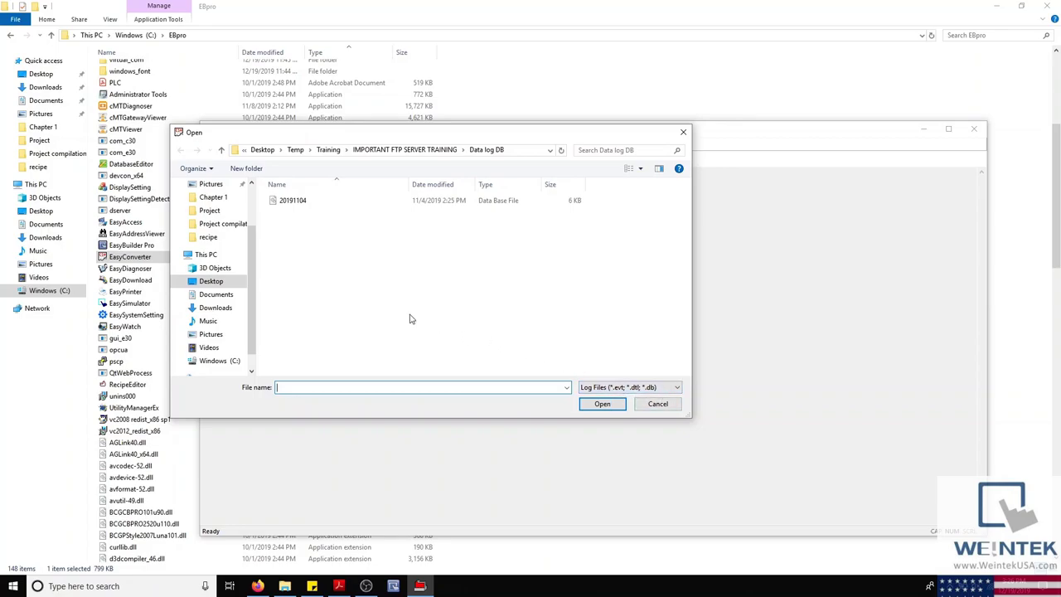
{"action": "left_click_drag", "start_coordinate": [412, 135], "coordinate": [556, 275]}
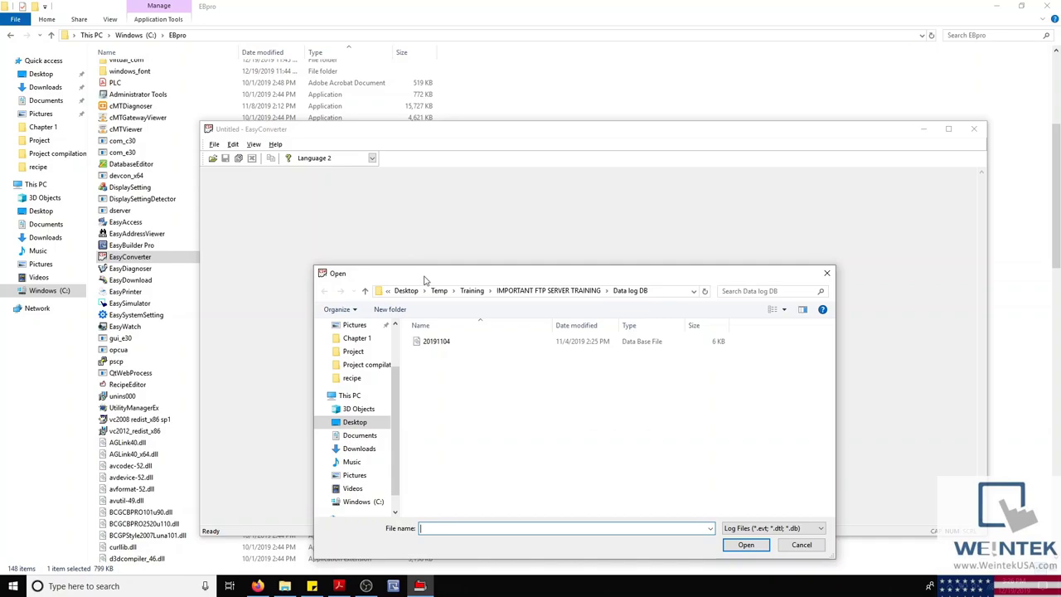
{"action": "left_click_drag", "start_coordinate": [424, 281], "coordinate": [466, 164]}
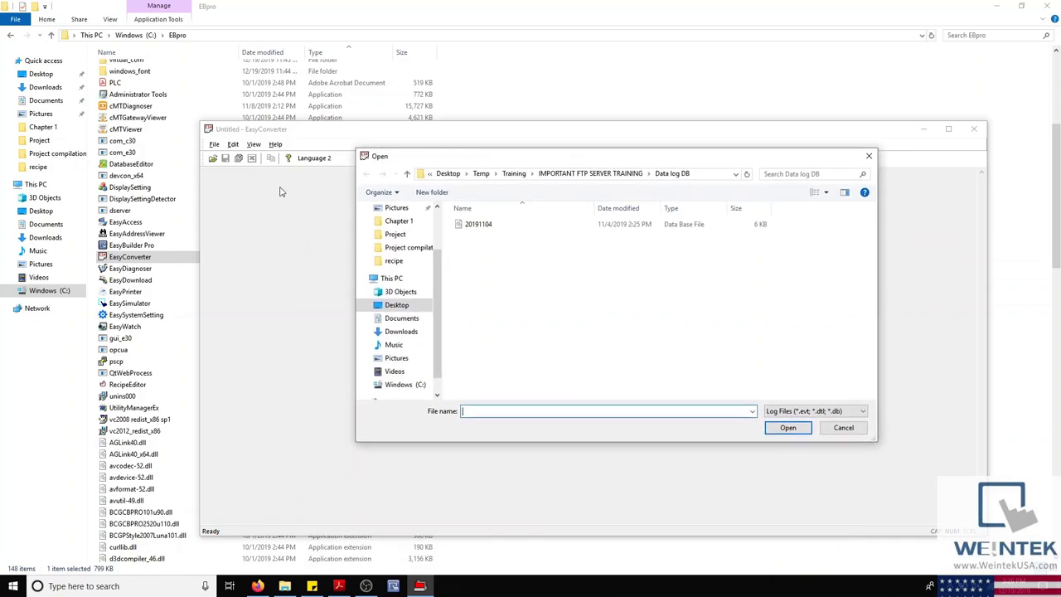
{"action": "left_click", "coordinate": [868, 159]}
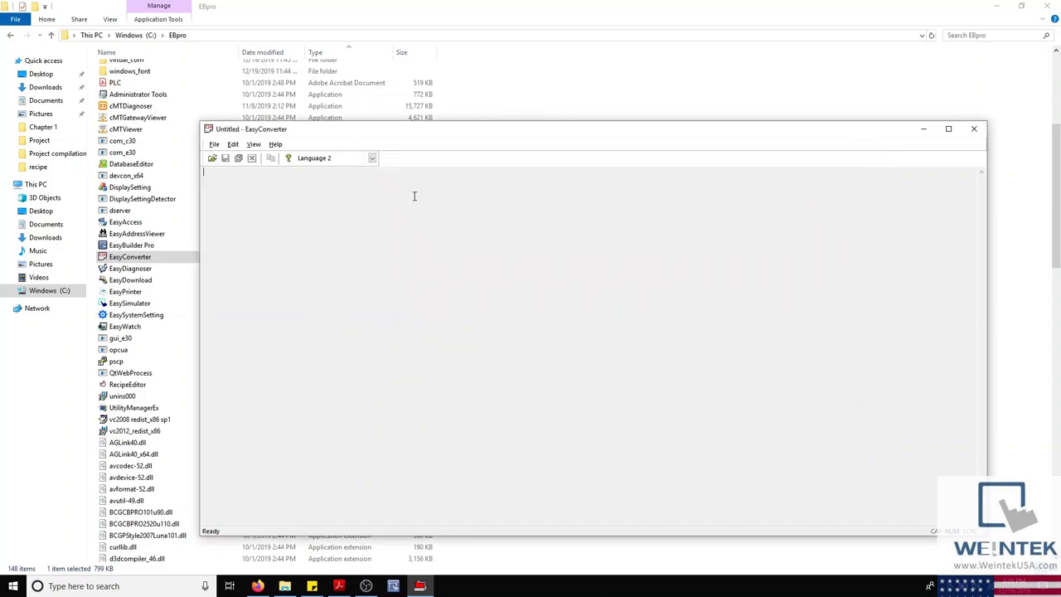
Step: Load the 20191104 data log, accepting the 11/4/2019 date range and sampling settings
{"action": "left_click", "coordinate": [212, 157]}
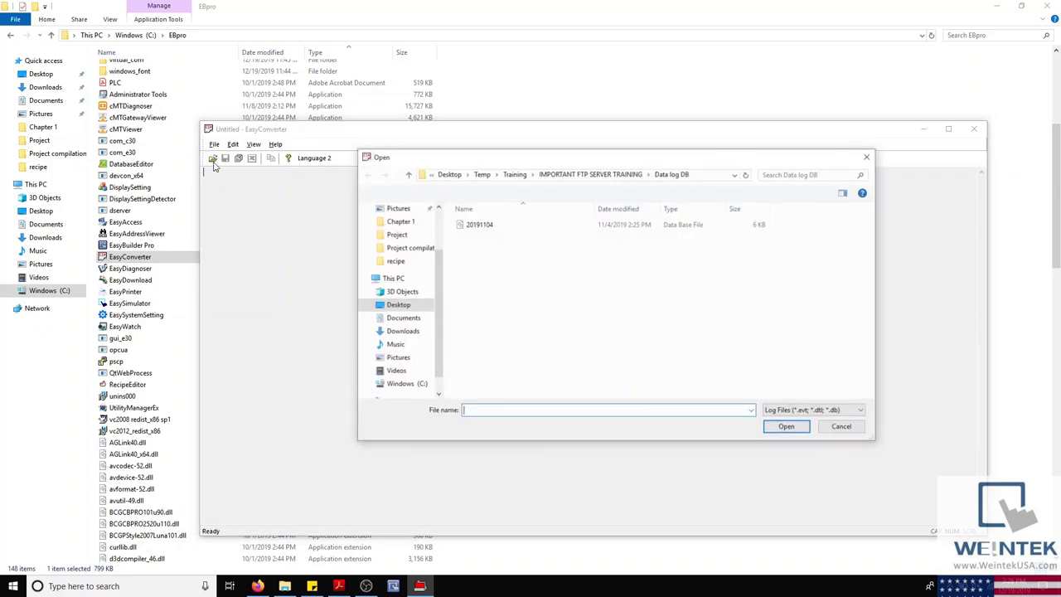
{"action": "left_click", "coordinate": [515, 226]}
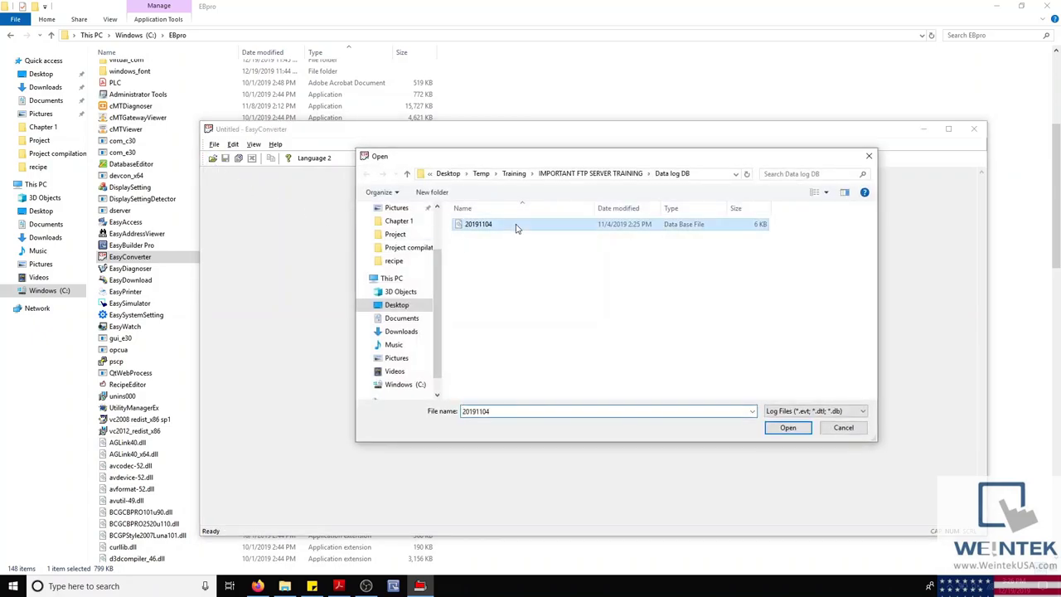
{"action": "left_click", "coordinate": [788, 427]}
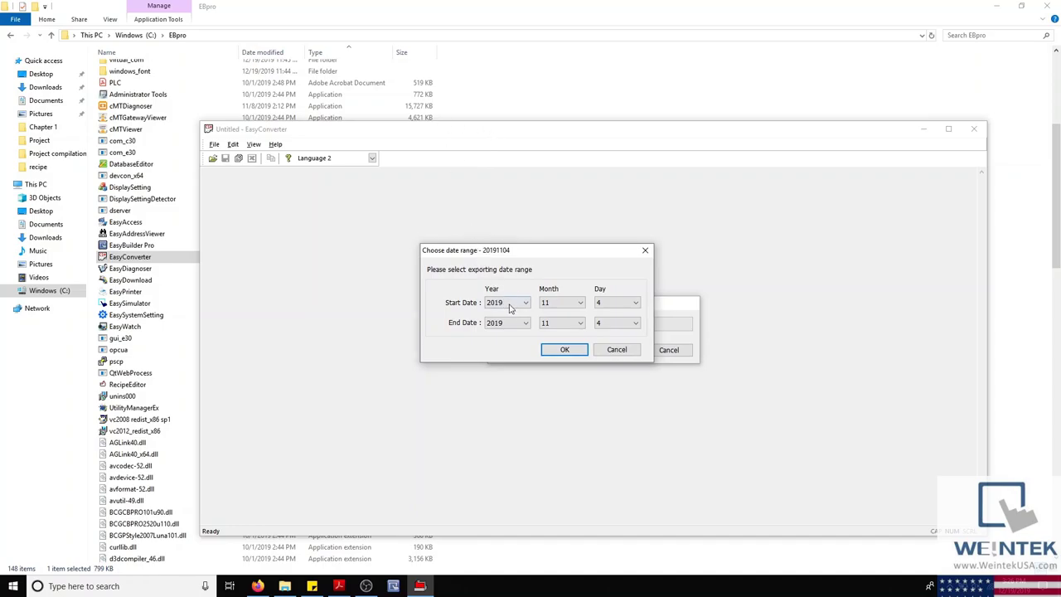
{"action": "left_click", "coordinate": [567, 350]}
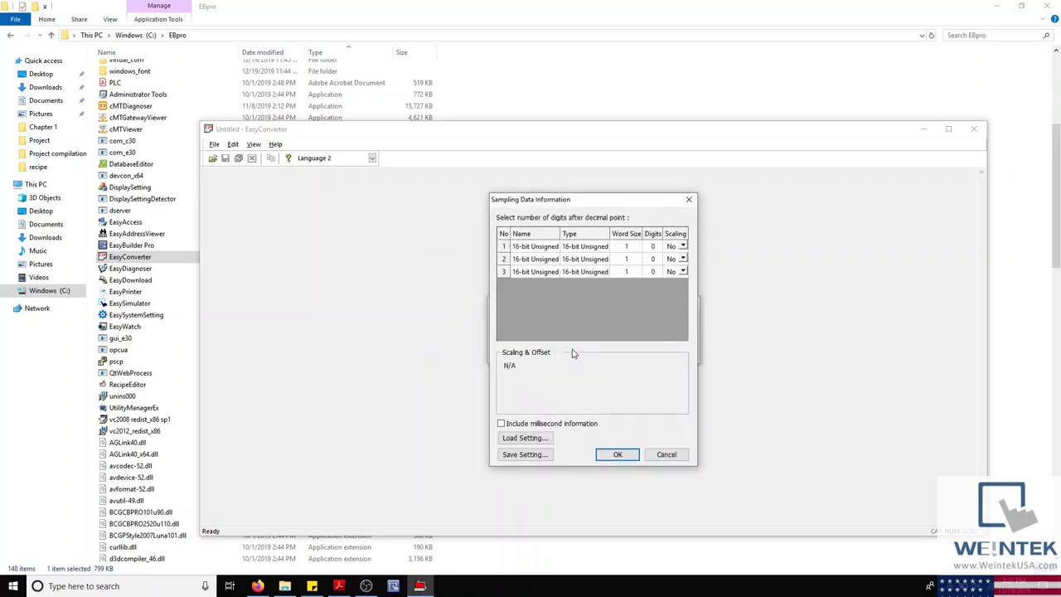
{"action": "left_click", "coordinate": [616, 455]}
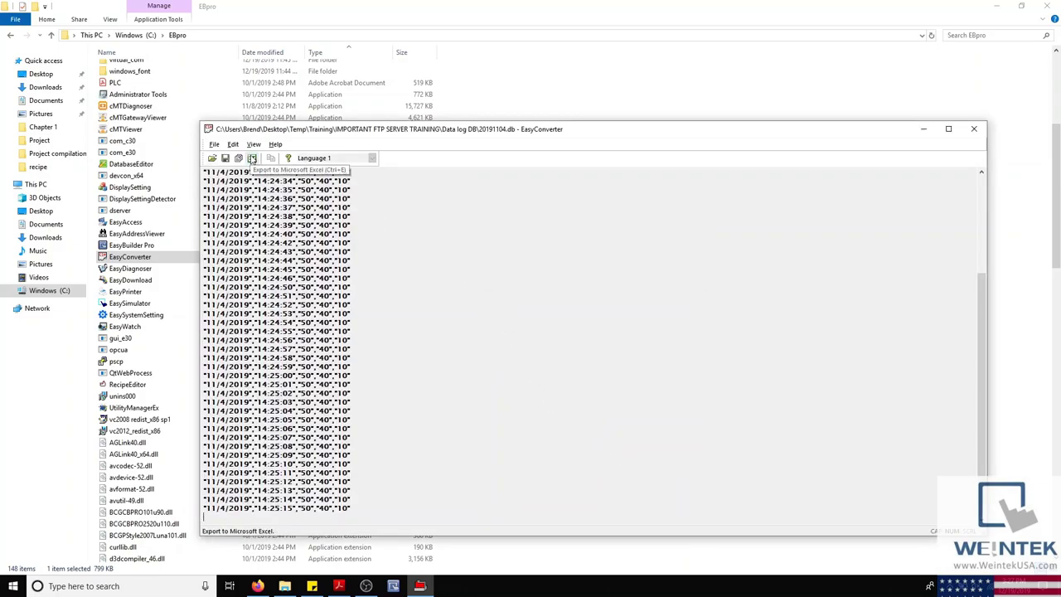
Step: Export the loaded 20191104 log from EasyConverter to Microsoft Excel
{"action": "left_click", "coordinate": [252, 158]}
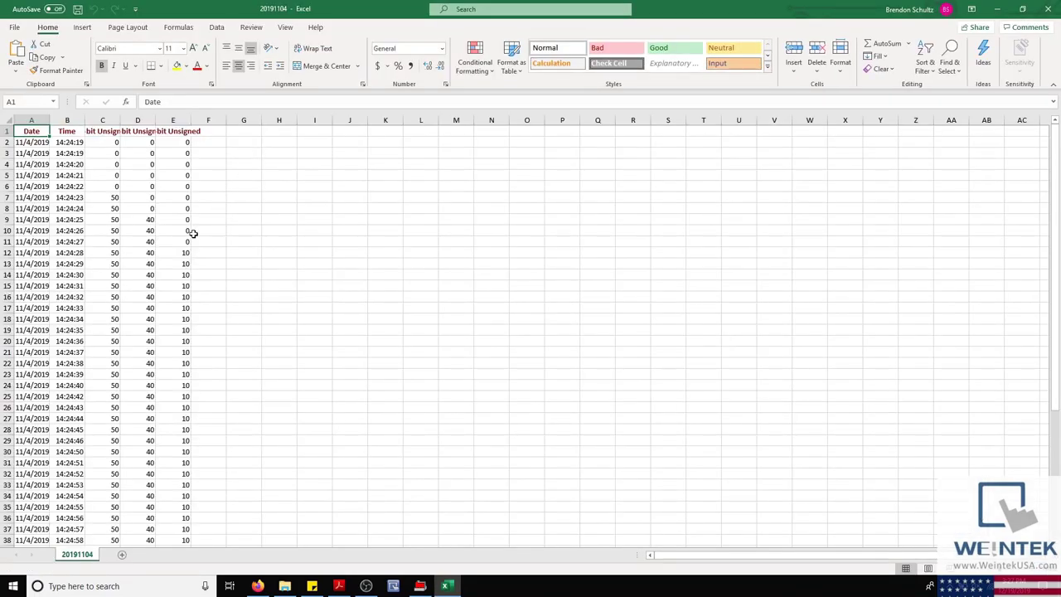
{"action": "scroll", "coordinate": [199, 232], "scroll_direction": "down", "scroll_amount": 8}
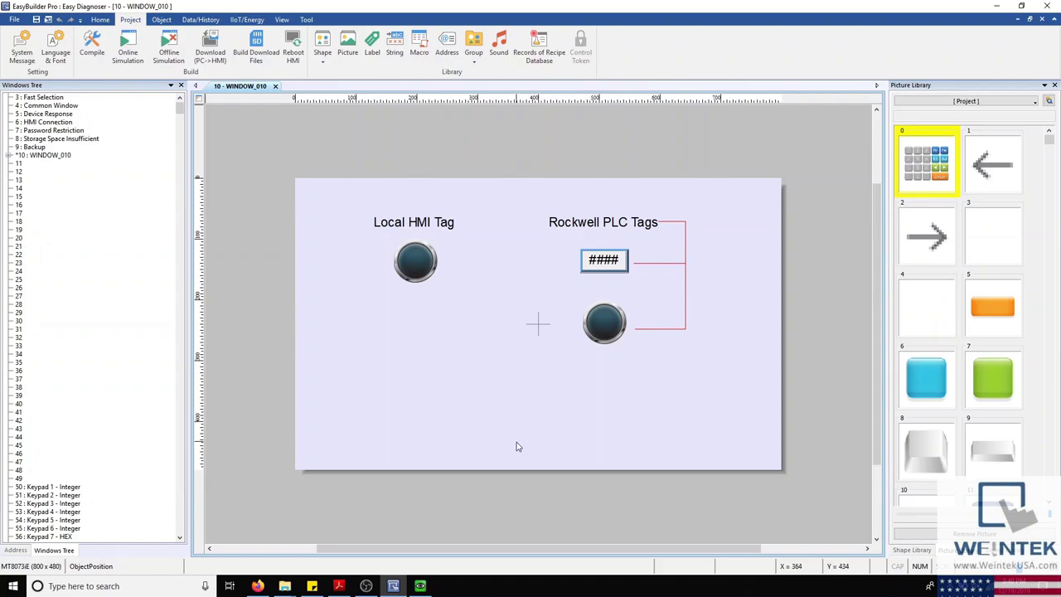
Step: Show the remote HMI view, then run EasyDiagnoser against the HMI at 192.168.100.37, port 8000
{"action": "left_click", "coordinate": [422, 587]}
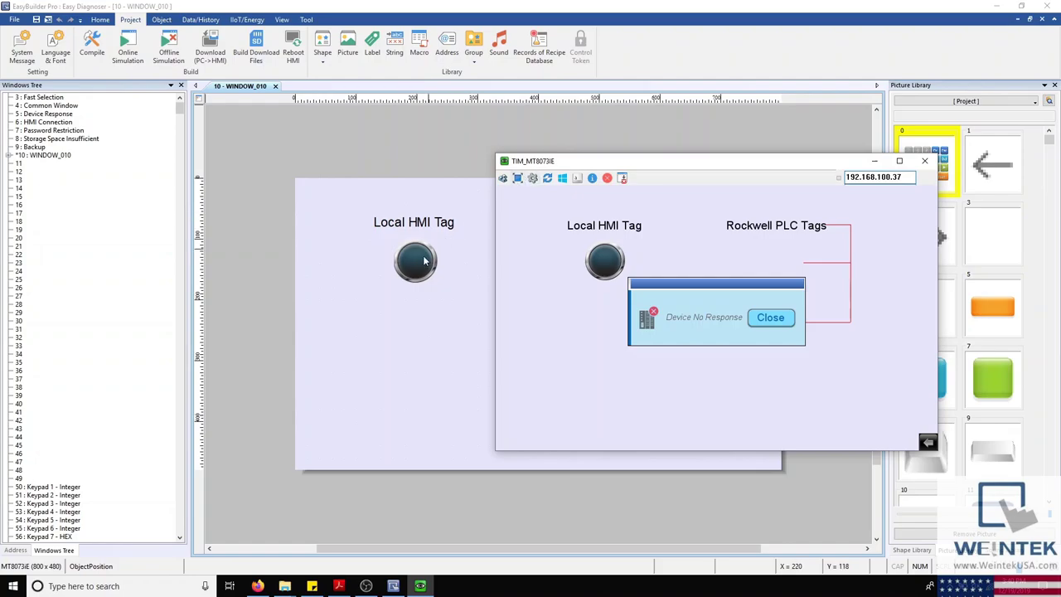
{"action": "left_click", "coordinate": [284, 586]}
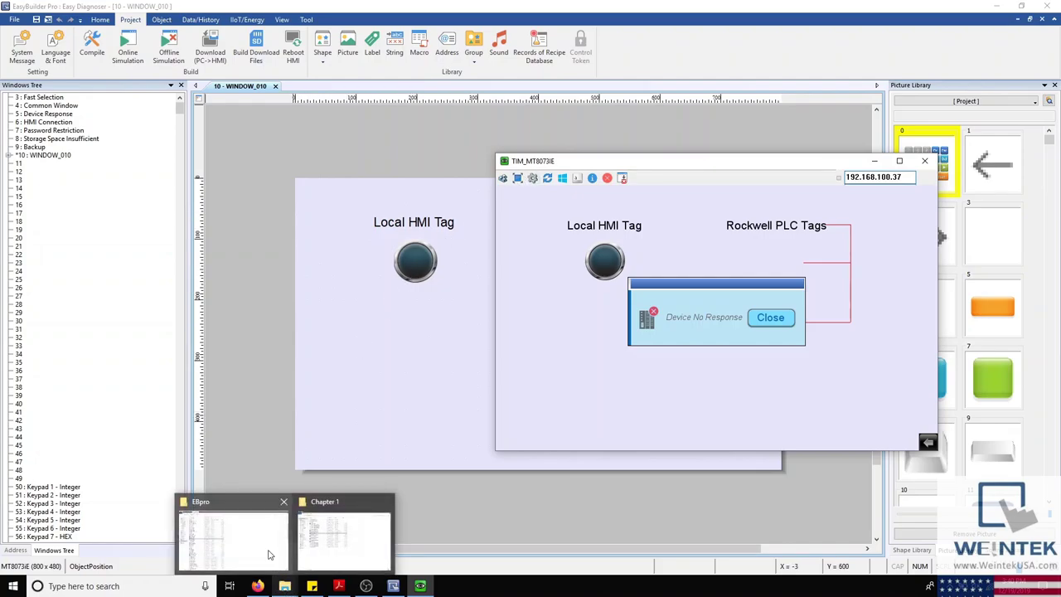
{"action": "left_click", "coordinate": [273, 552]}
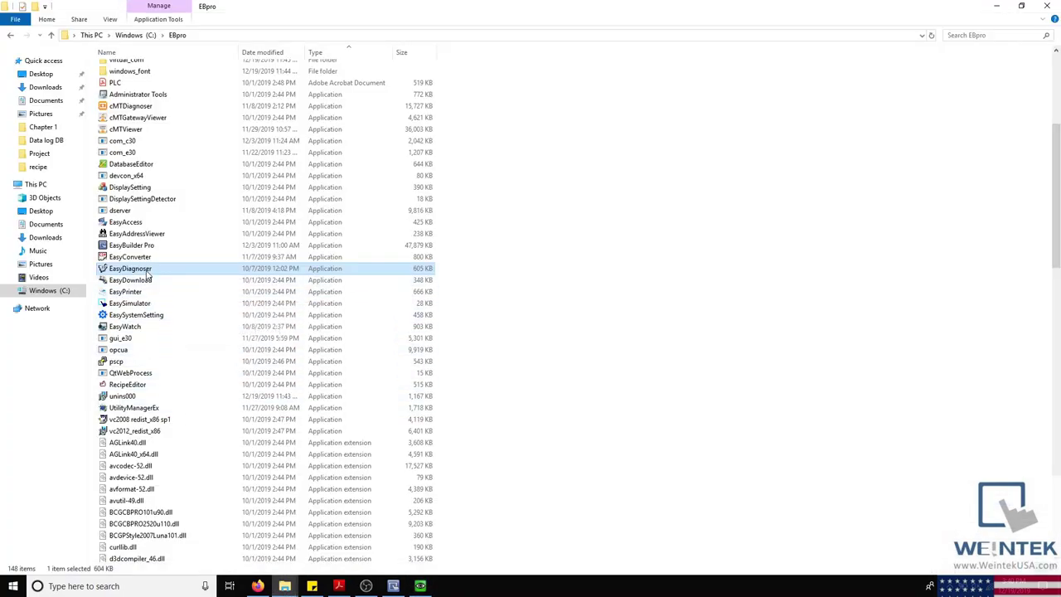
{"action": "double_click", "coordinate": [151, 269]}
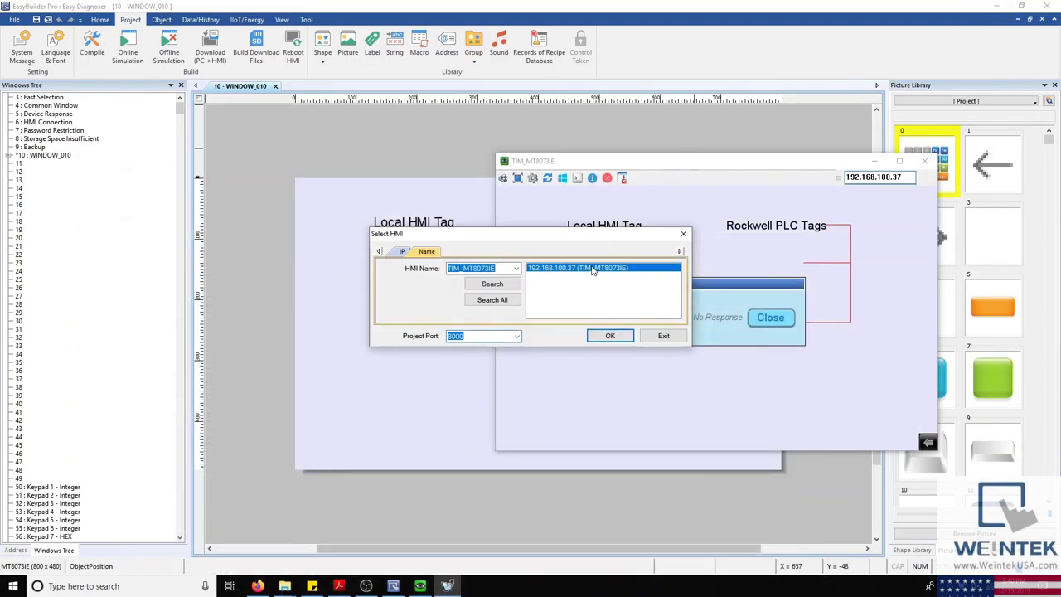
{"action": "left_click", "coordinate": [585, 271]}
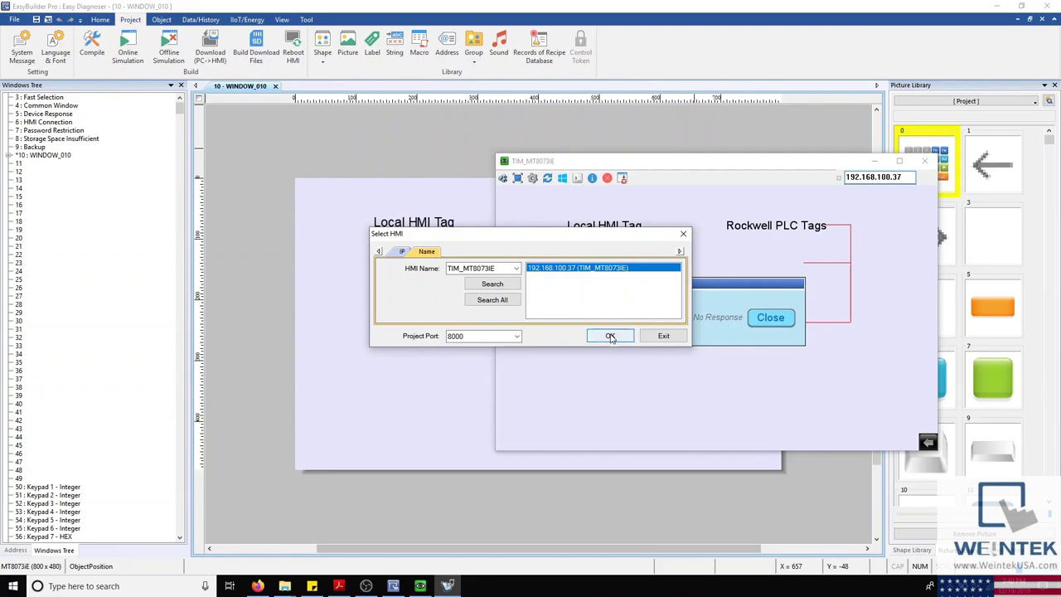
{"action": "left_click", "coordinate": [611, 336]}
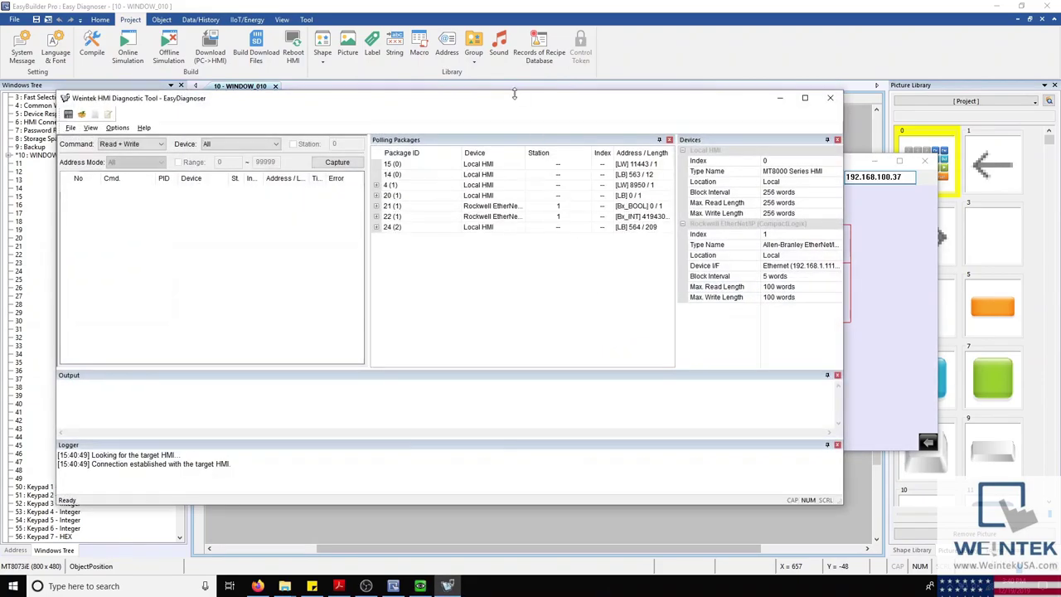
Step: Move and enlarge the EasyDiagnoser window and widen its Polling Packages pane
{"action": "left_click_drag", "start_coordinate": [515, 102], "coordinate": [541, 93]}
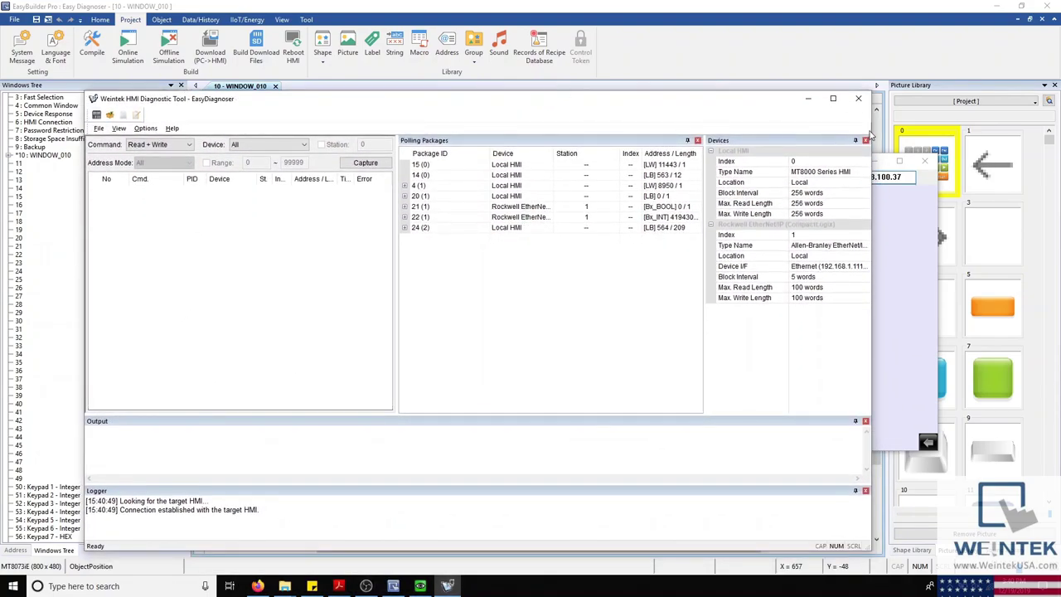
{"action": "left_click_drag", "start_coordinate": [871, 135], "coordinate": [952, 138]}
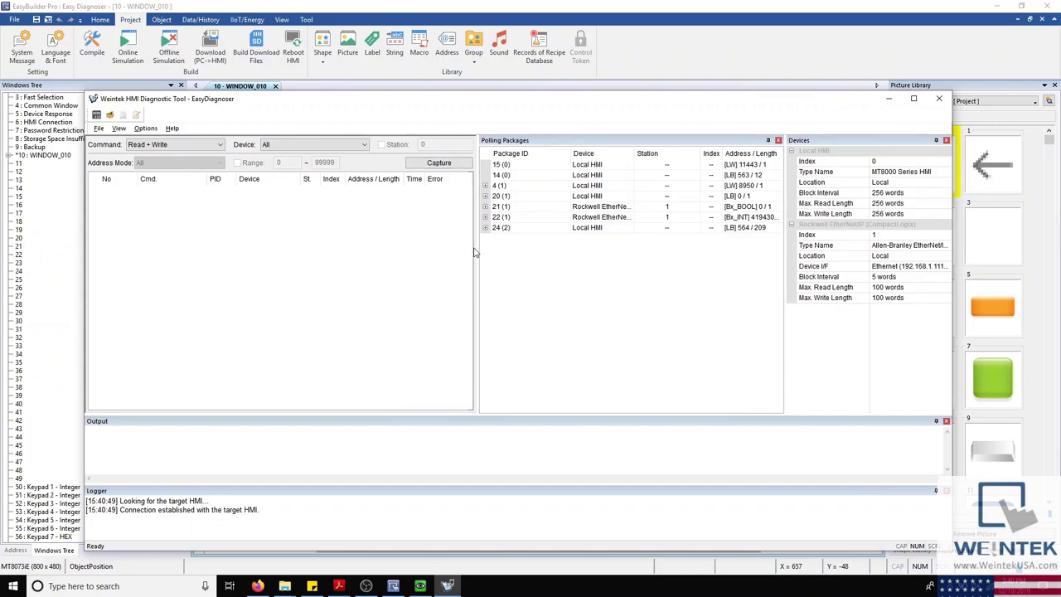
{"action": "left_click_drag", "start_coordinate": [477, 250], "coordinate": [401, 242]}
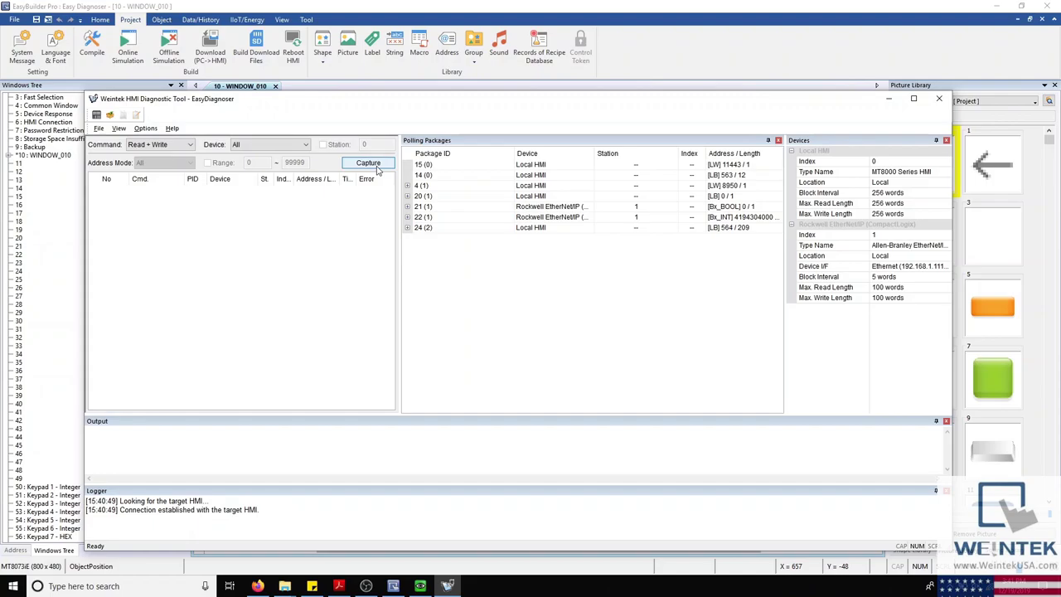
Step: Briefly capture live packets, then expand package 22 (1) to its Numeric Input on screen 10
{"action": "left_click", "coordinate": [378, 168]}
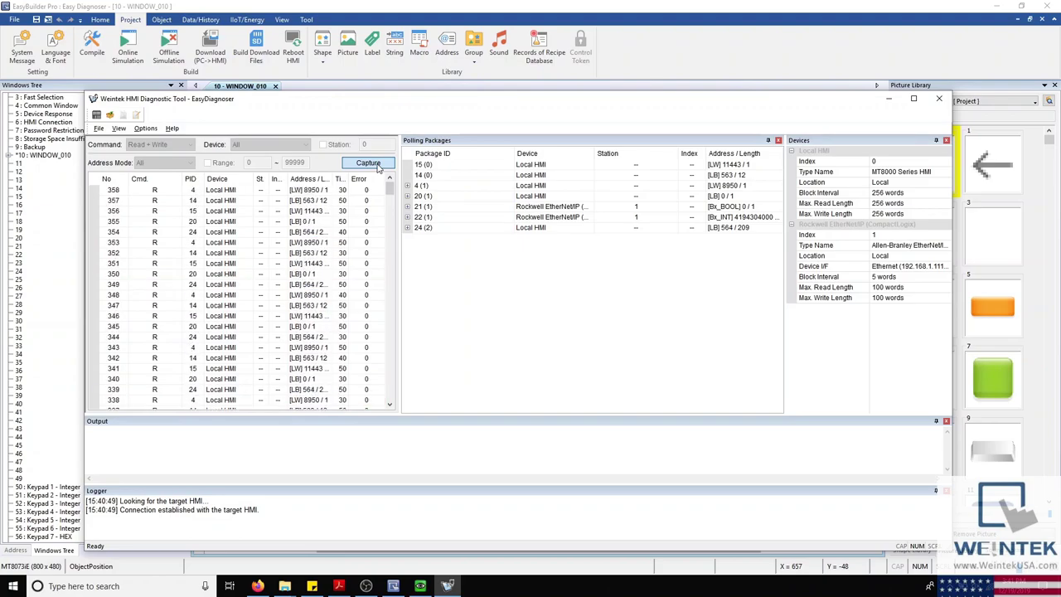
{"action": "left_click", "coordinate": [377, 165]}
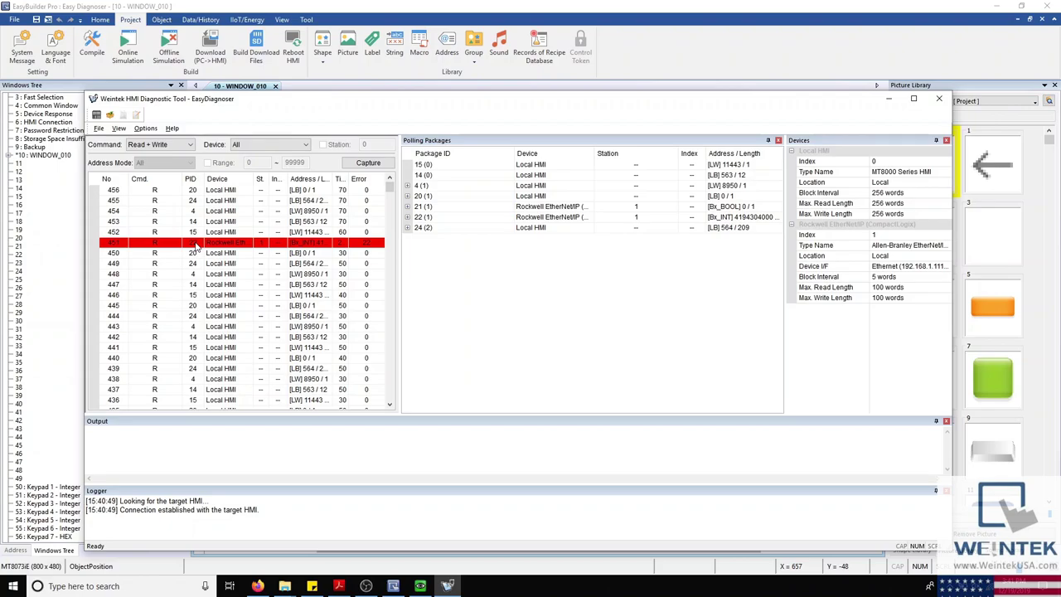
{"action": "left_click", "coordinate": [408, 217]}
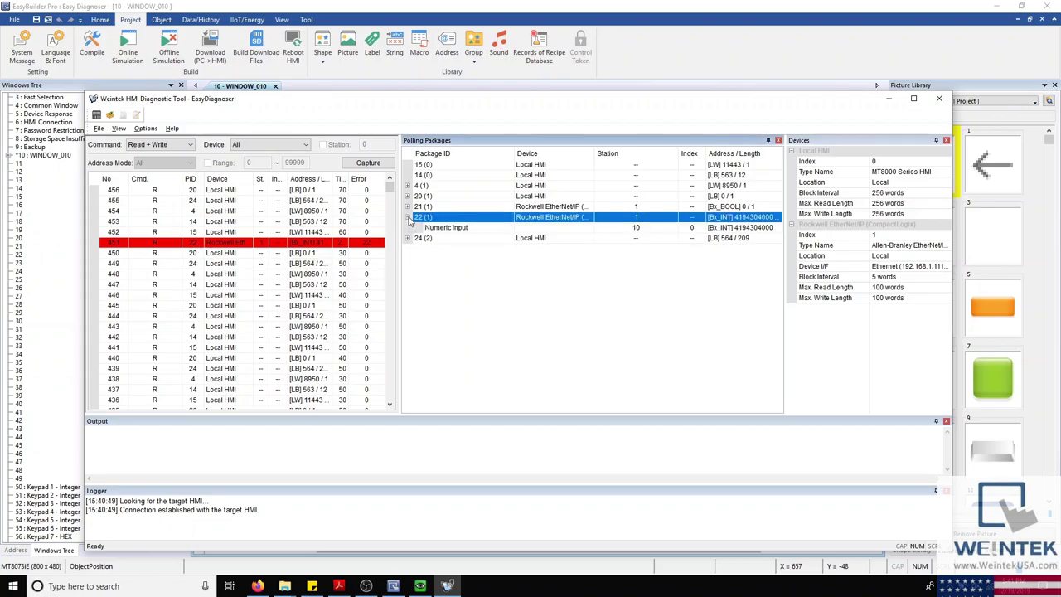
{"action": "left_click", "coordinate": [446, 229]}
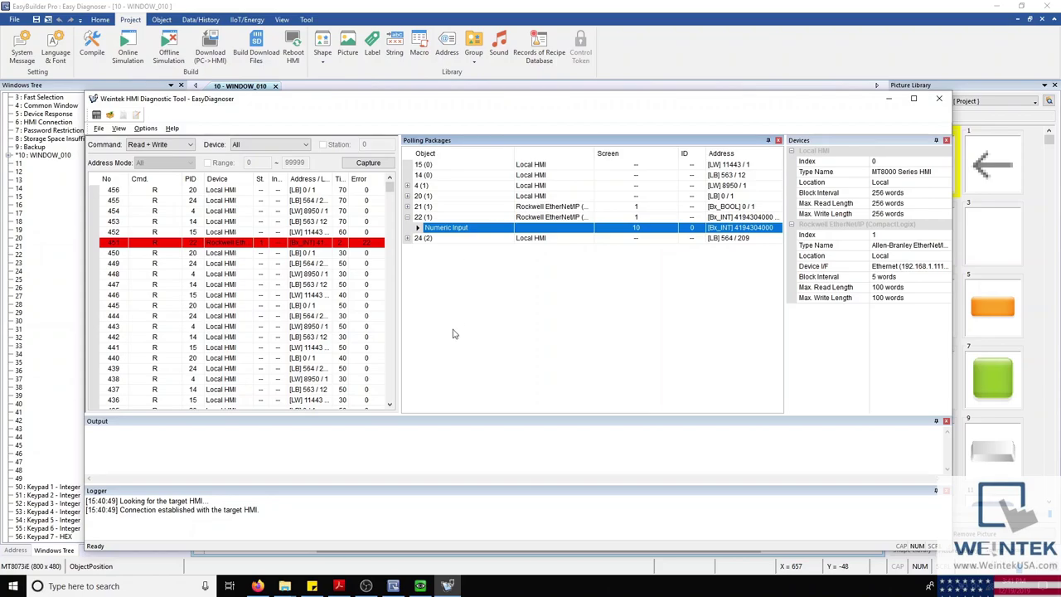
Step: Show the Acrobat manual's section 33.4 Error Code communication error table
{"action": "left_click", "coordinate": [339, 586]}
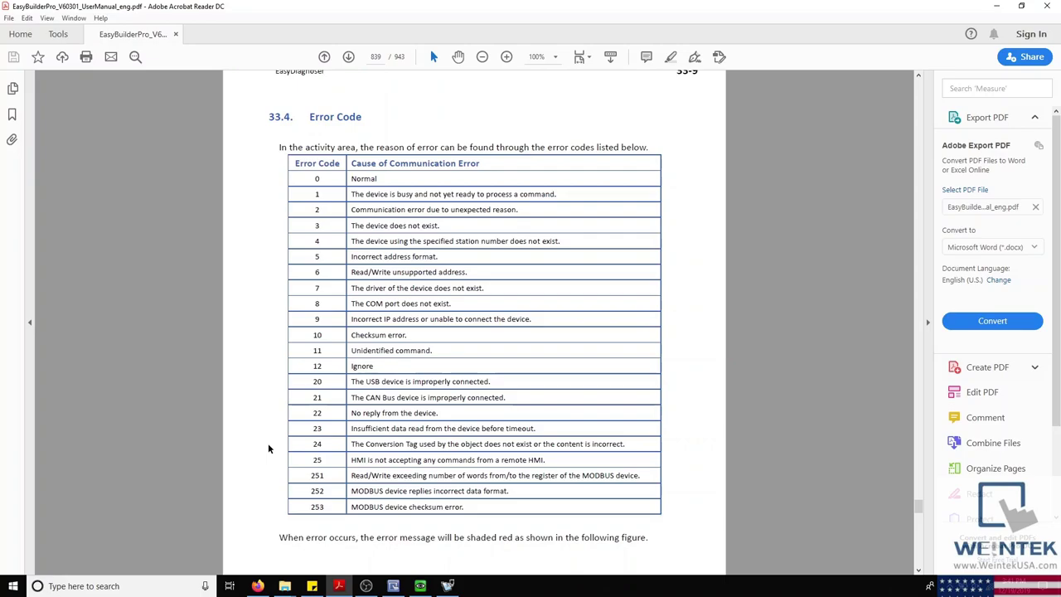
{"action": "scroll", "coordinate": [269, 448], "scroll_direction": "up", "scroll_amount": 2}
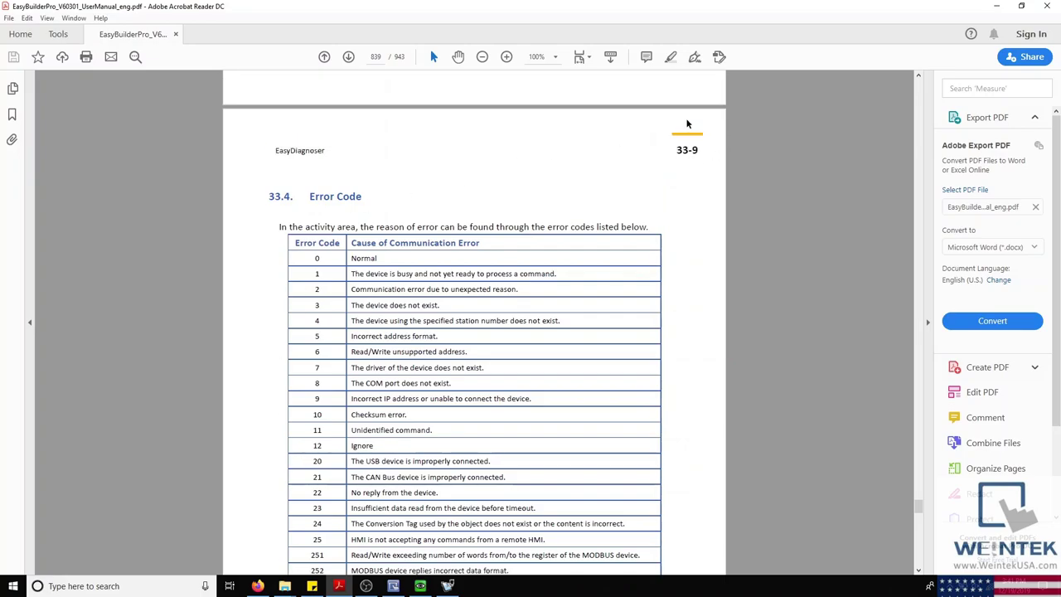
{"action": "scroll", "coordinate": [668, 215], "scroll_direction": "down", "scroll_amount": 1}
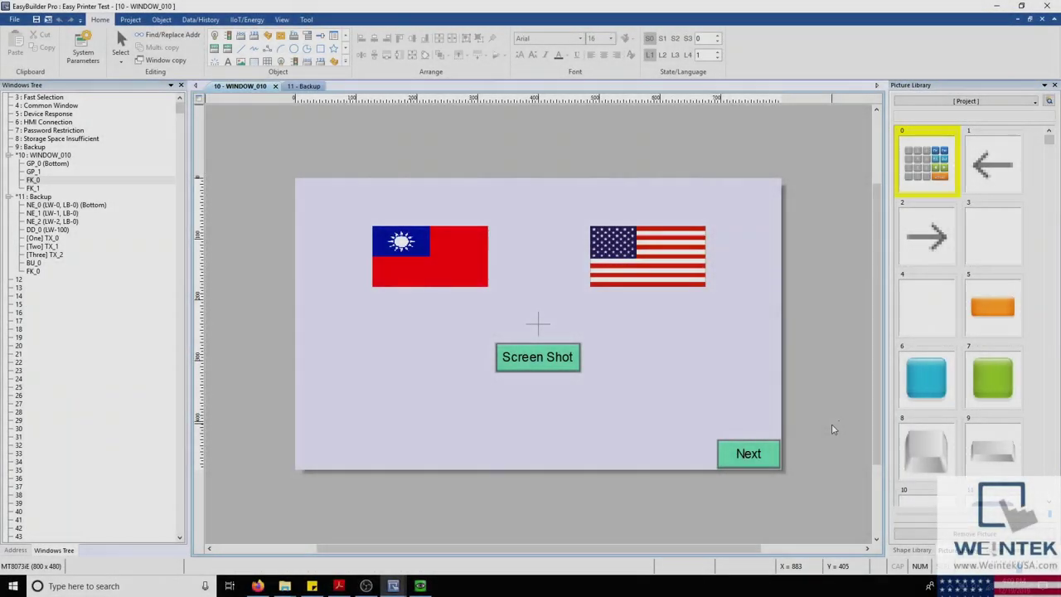
Step: Launch EasyPrinter from the C:\EBpro folder and minimize File Explorer
{"action": "mouse_move", "coordinate": [285, 586]}
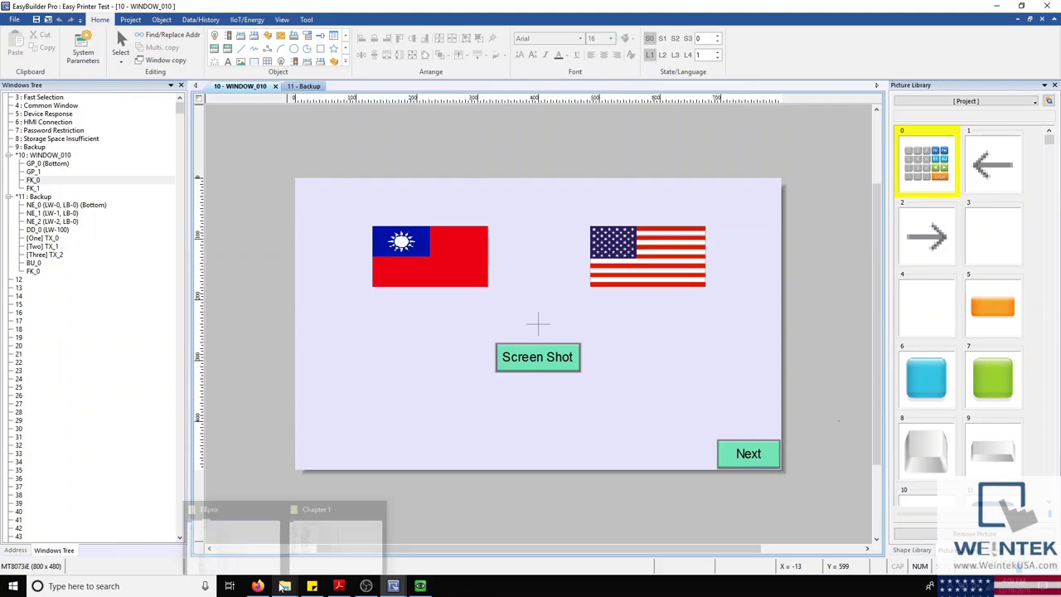
{"action": "left_click", "coordinate": [276, 553]}
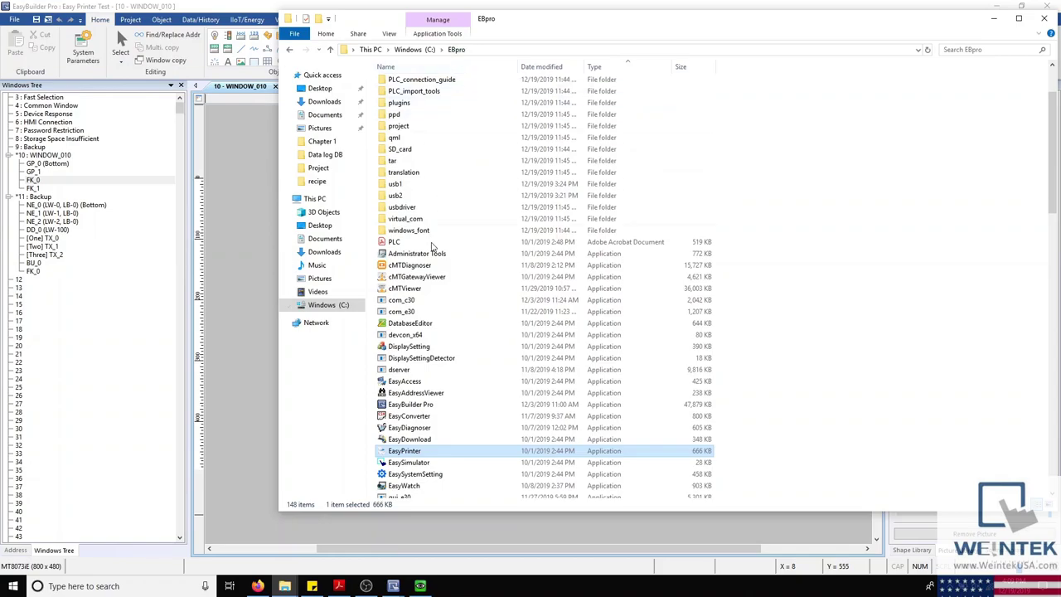
{"action": "double_click", "coordinate": [409, 449]}
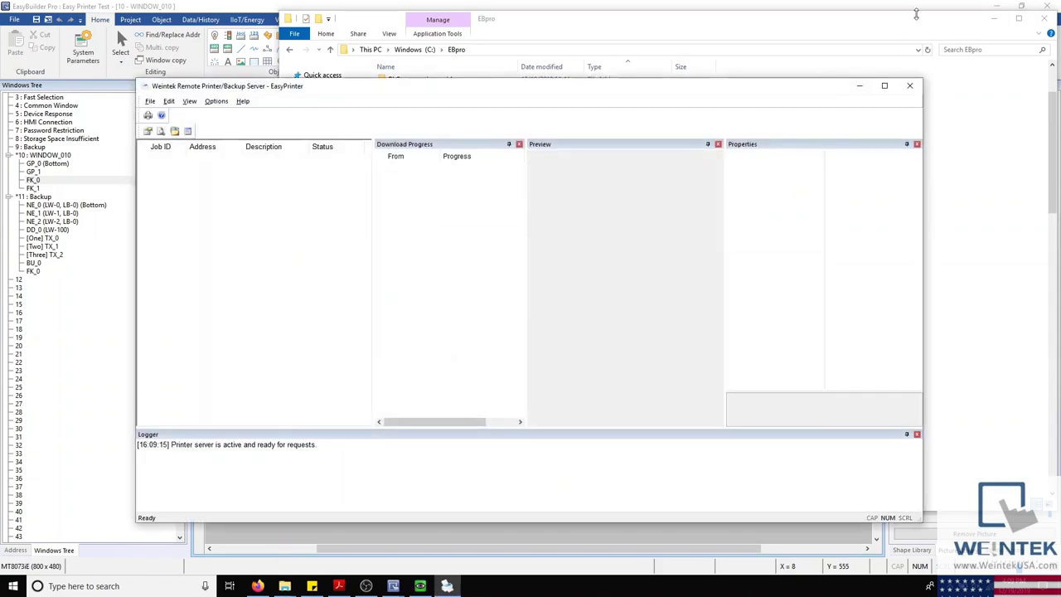
{"action": "left_click", "coordinate": [991, 19]}
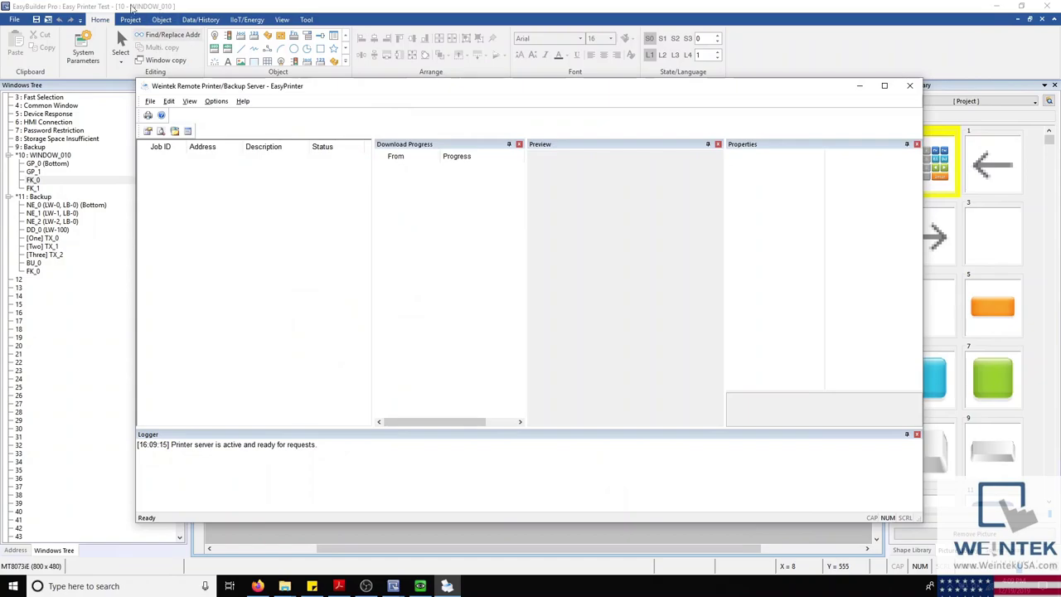
{"action": "left_click", "coordinate": [86, 64]}
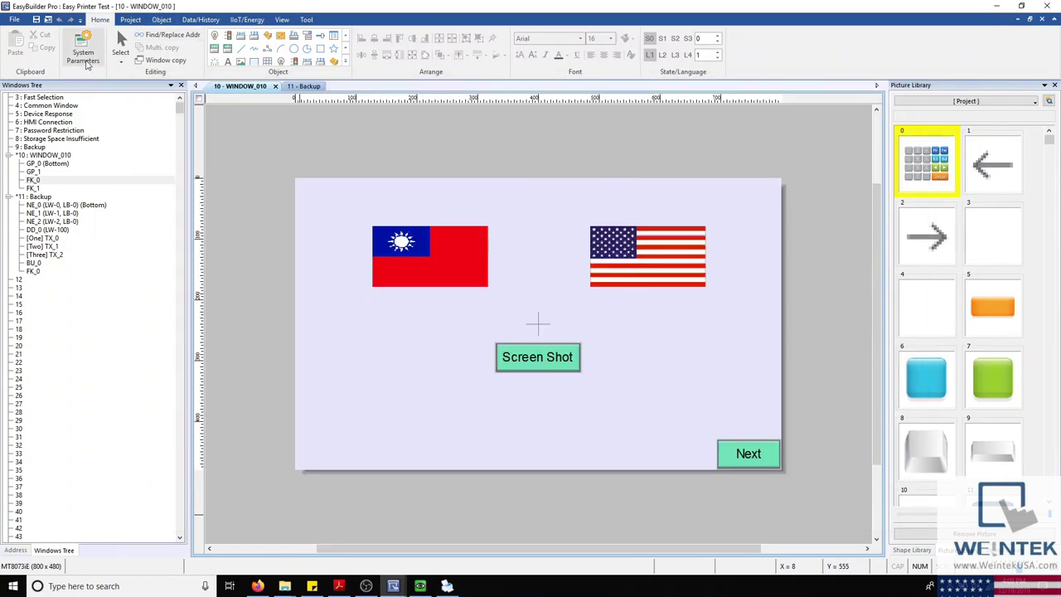
{"action": "left_click", "coordinate": [83, 55]}
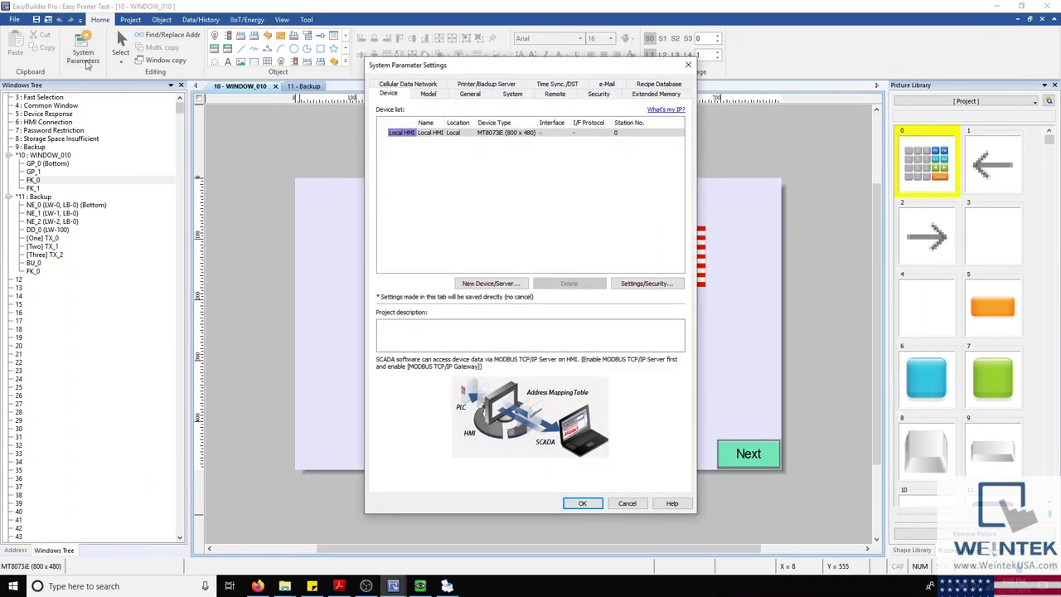
{"action": "left_click", "coordinate": [499, 82]}
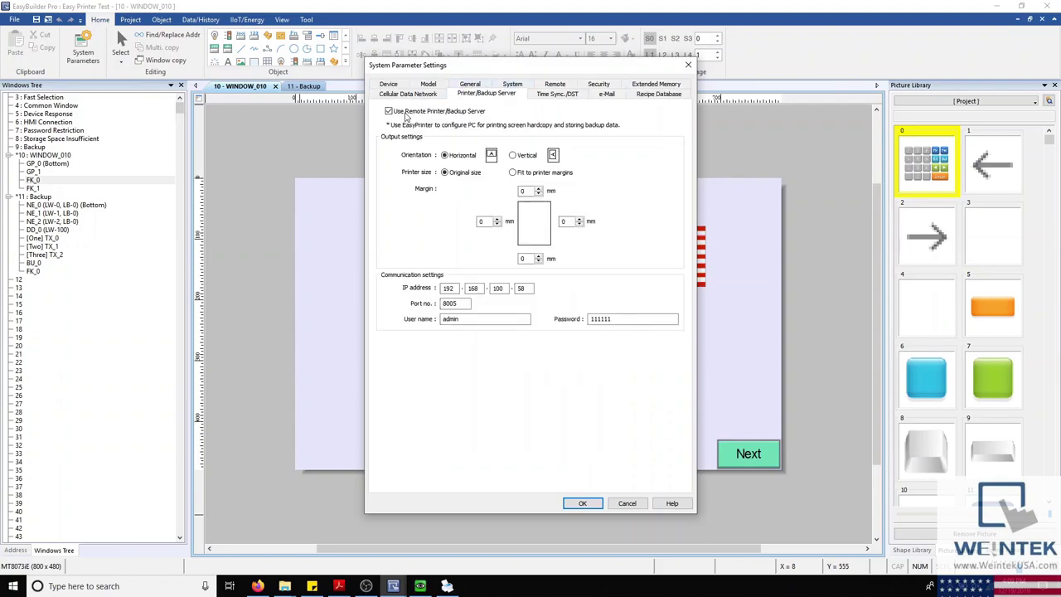
{"action": "left_click", "coordinate": [401, 116]}
{"action": "left_click", "coordinate": [401, 115]}
{"action": "left_click", "coordinate": [583, 503]}
{"action": "left_click", "coordinate": [562, 352]}
{"action": "double_click", "coordinate": [562, 352]}
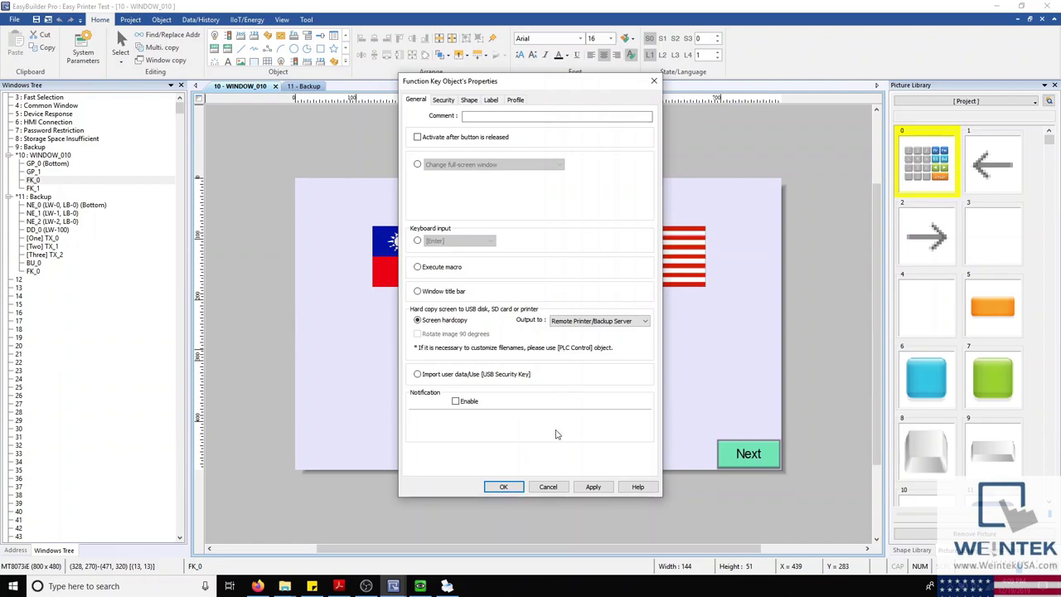
{"action": "left_click", "coordinate": [541, 490]}
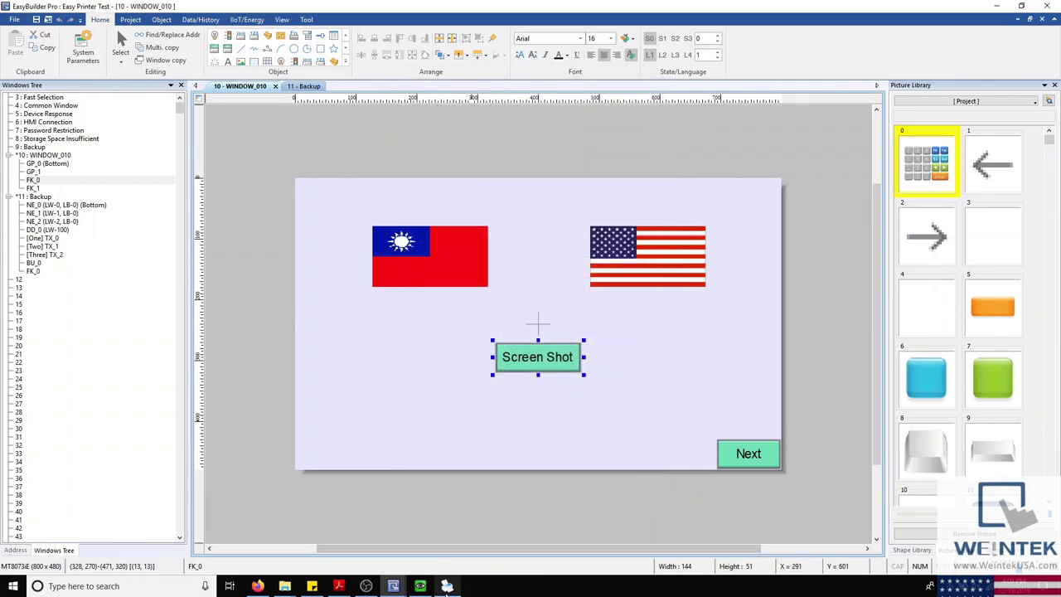
Step: Open EasyPrinter's Remote Printer Server Settings via Options > Settings
{"action": "left_click", "coordinate": [447, 586]}
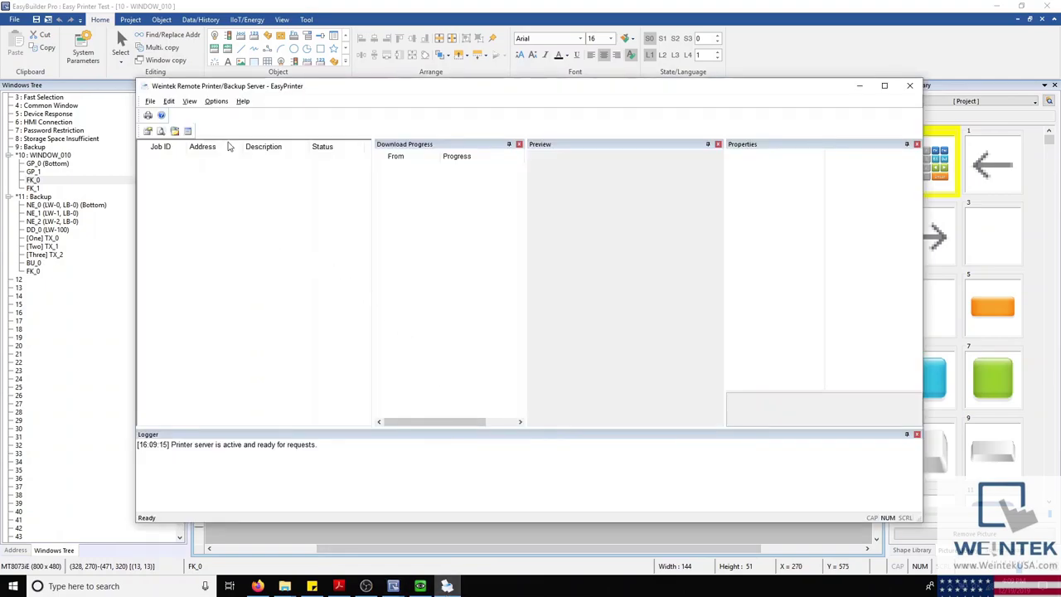
{"action": "left_click", "coordinate": [217, 102]}
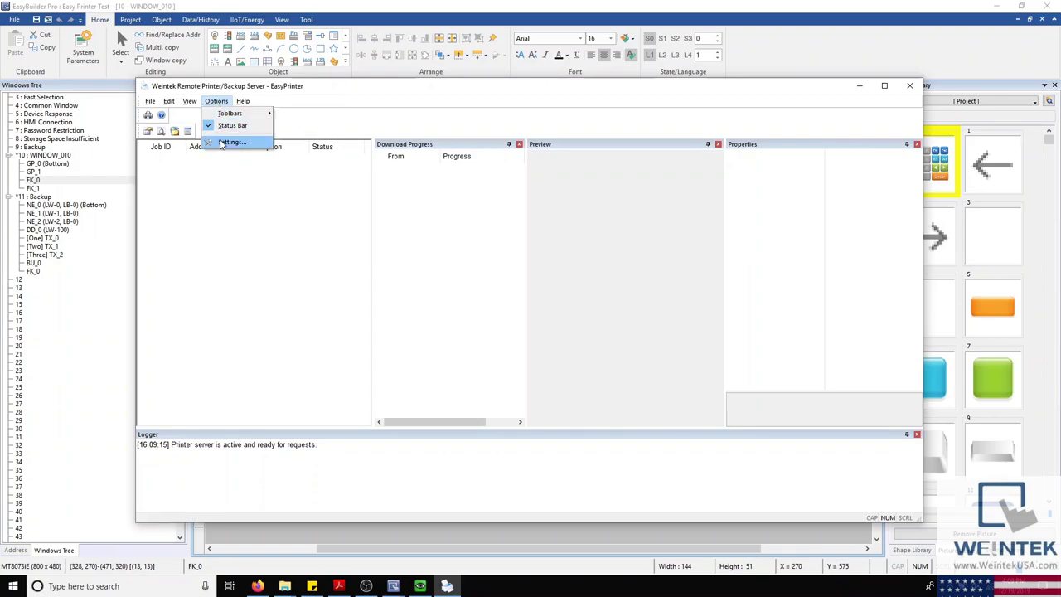
{"action": "left_click", "coordinate": [222, 144]}
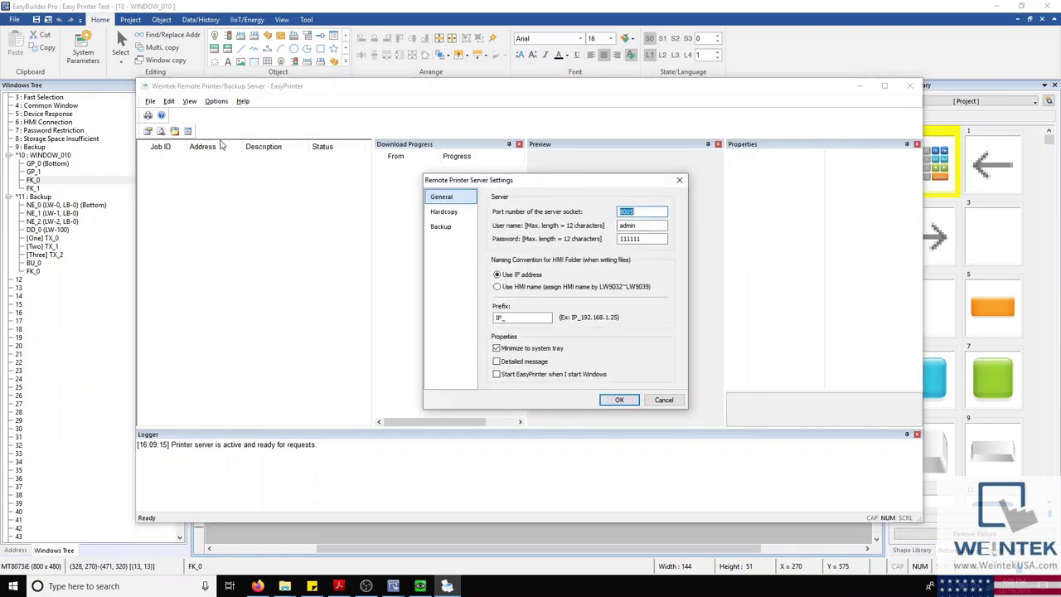
Step: Review the General page: server port 8005, user name, password and IP_ folder prefix
{"action": "left_click", "coordinate": [661, 210]}
{"action": "left_click", "coordinate": [652, 224]}
{"action": "left_click", "coordinate": [654, 238]}
{"action": "left_click", "coordinate": [654, 238]}
{"action": "left_click_drag", "start_coordinate": [545, 318], "coordinate": [465, 315]}
Step: Try hardcopy output to the HP OfficeJet 5200 series printer, disable it, then view Backup settings
{"action": "left_click", "coordinate": [470, 213]}
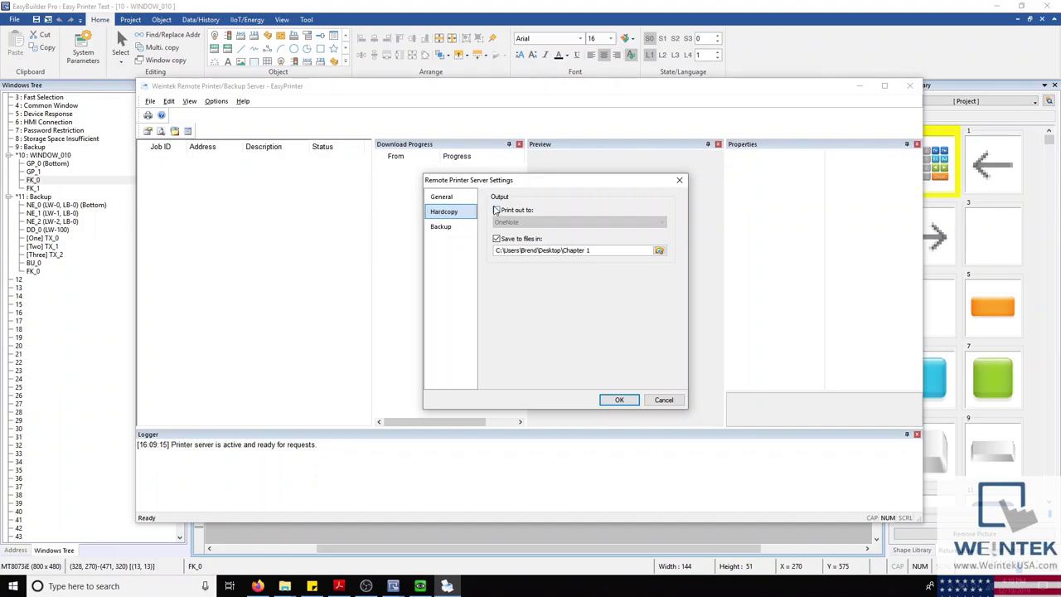
{"action": "left_click", "coordinate": [496, 211]}
{"action": "left_click", "coordinate": [523, 223]}
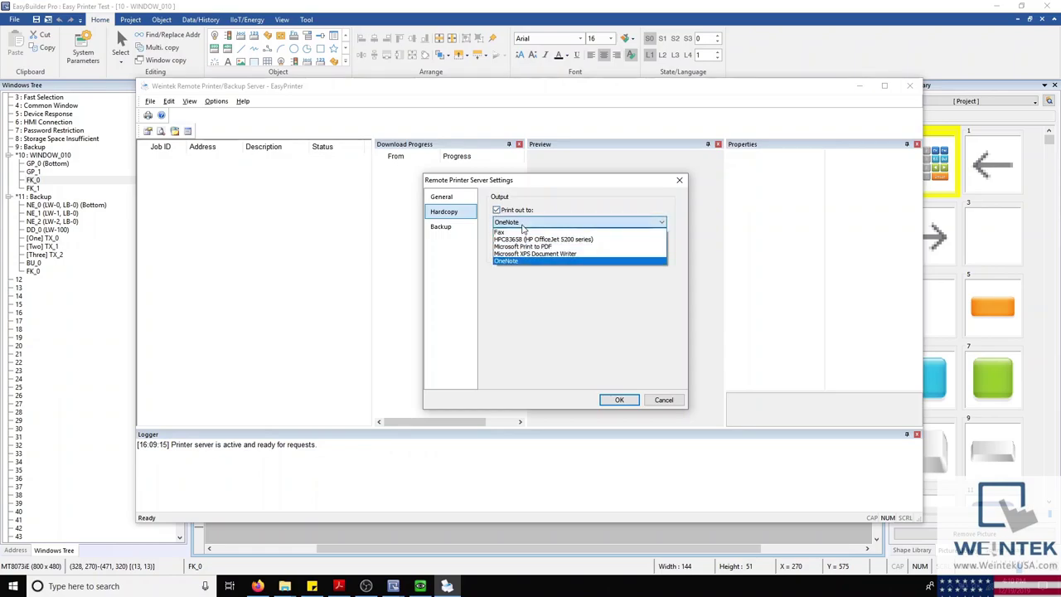
{"action": "left_click", "coordinate": [525, 240]}
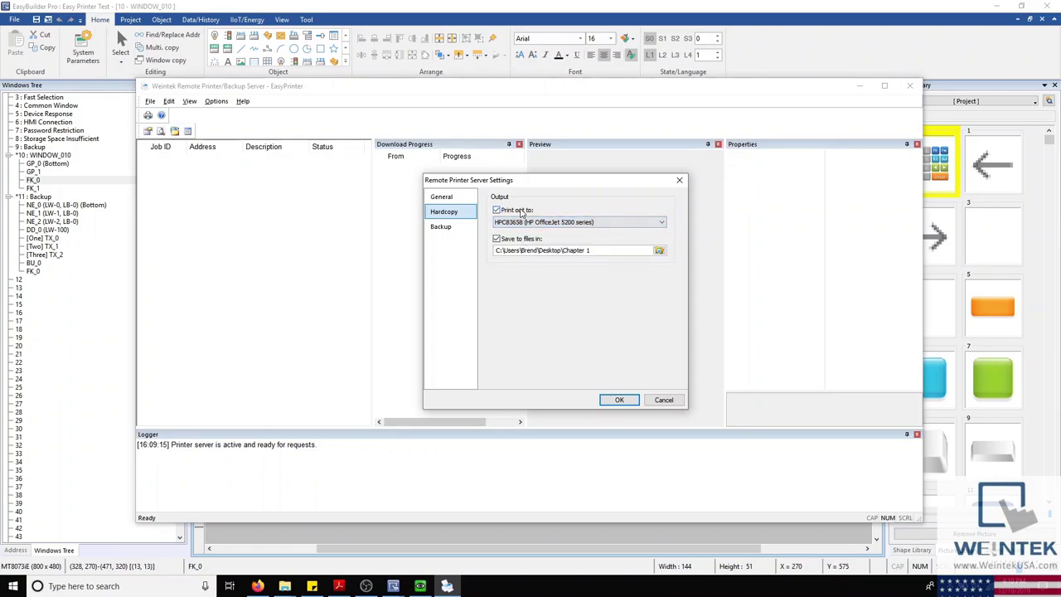
{"action": "left_click", "coordinate": [522, 212]}
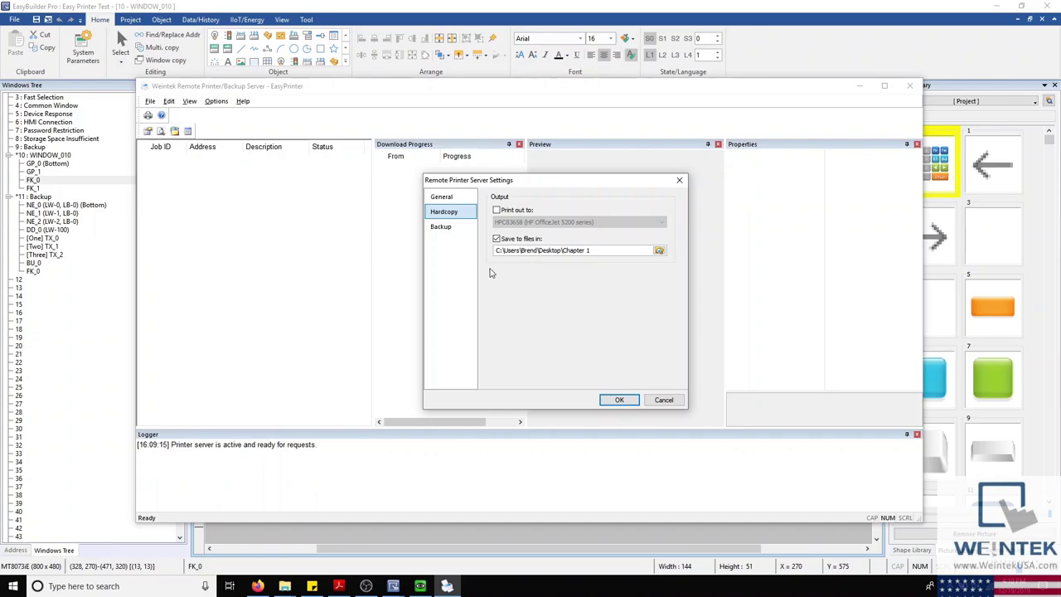
{"action": "left_click", "coordinate": [462, 229]}
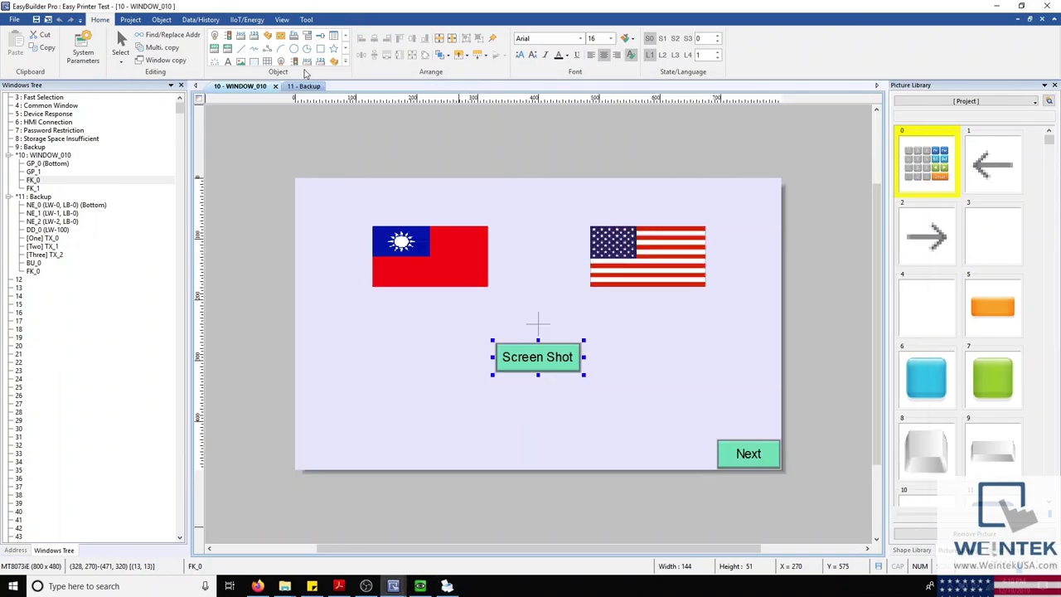
Step: Show the 11 - Backup window in the editor, briefly revisiting EasyPrinter's settings
{"action": "left_click", "coordinate": [300, 87]}
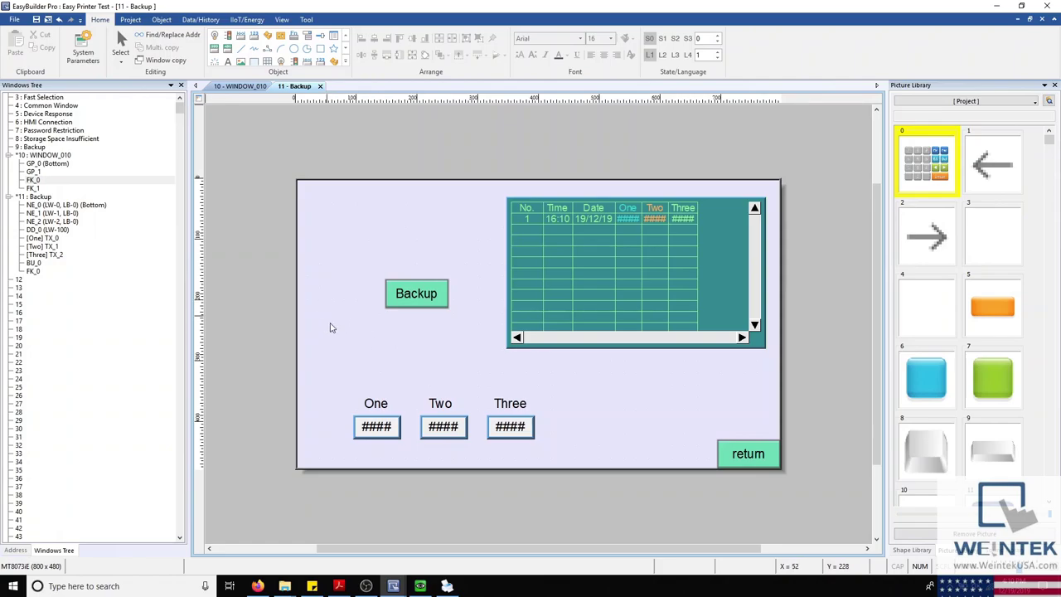
{"action": "left_click", "coordinate": [447, 586]}
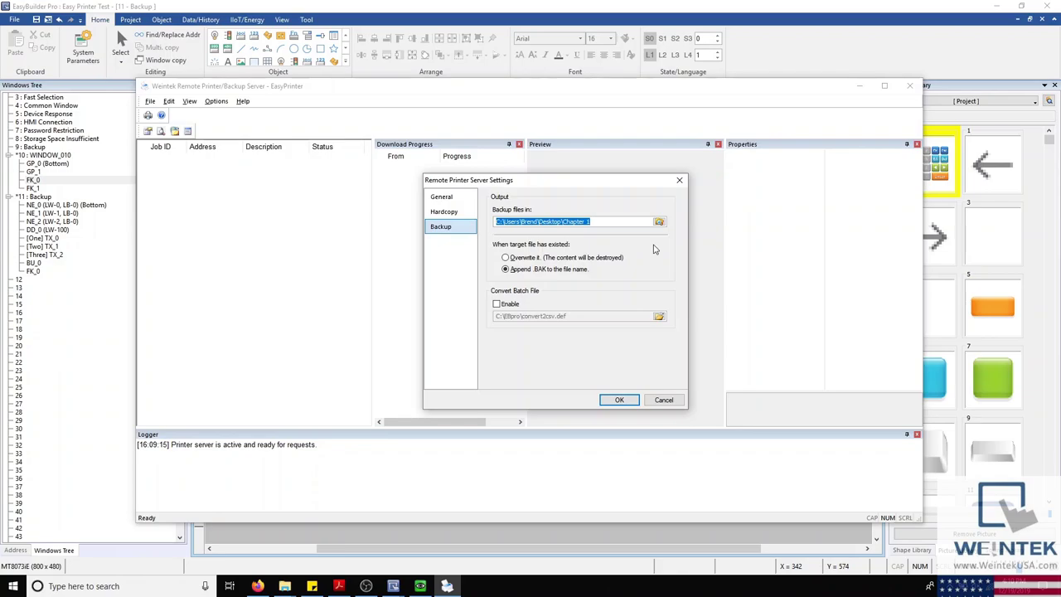
{"action": "left_click", "coordinate": [508, 537]}
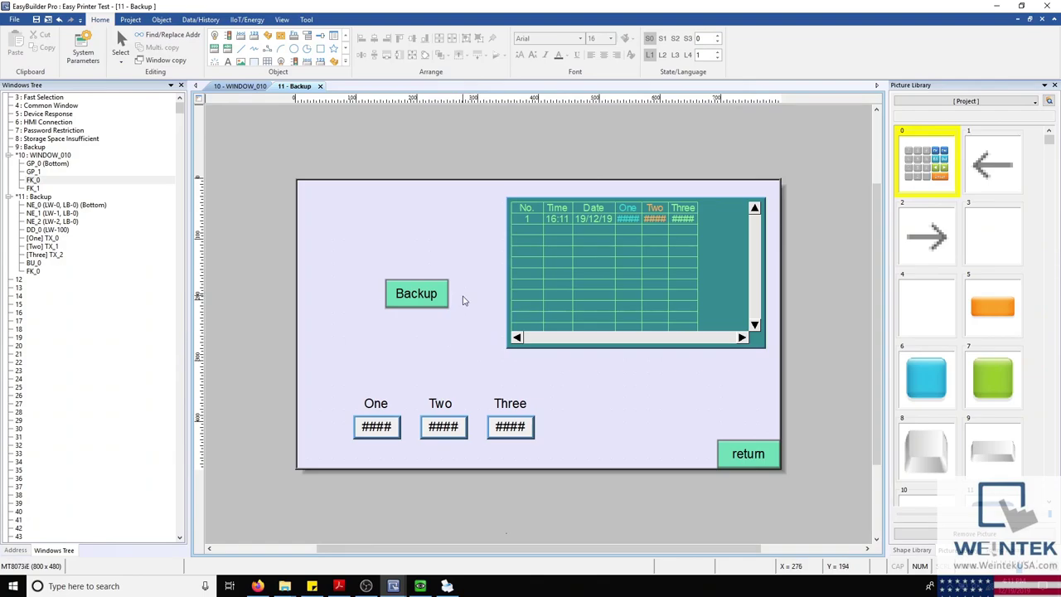
Step: Inspect the Backup button's properties and close the dialog without changes
{"action": "double_click", "coordinate": [441, 299]}
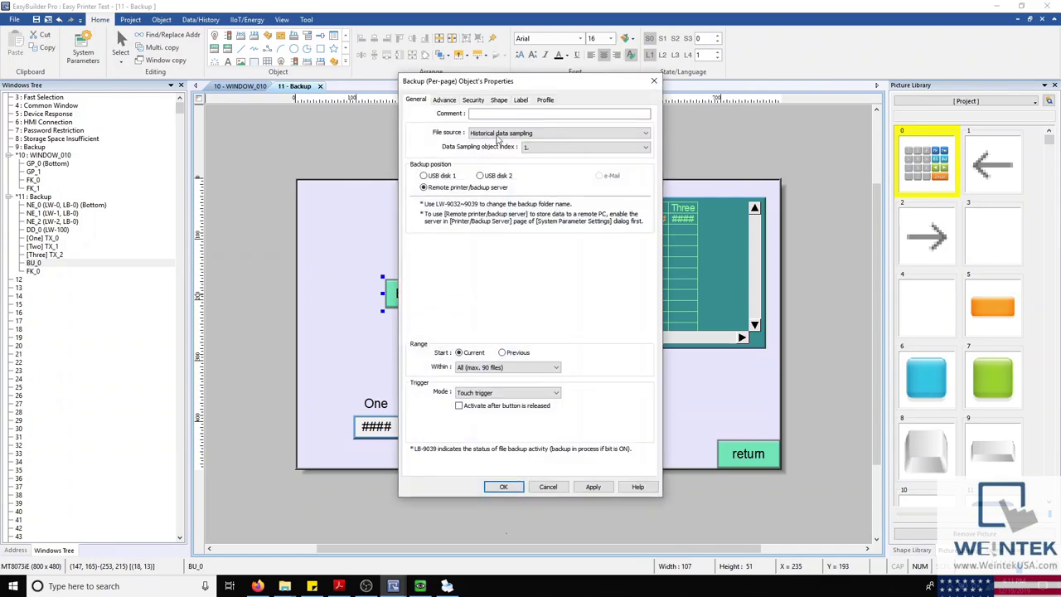
{"action": "left_click_drag", "start_coordinate": [500, 85], "coordinate": [471, 145]}
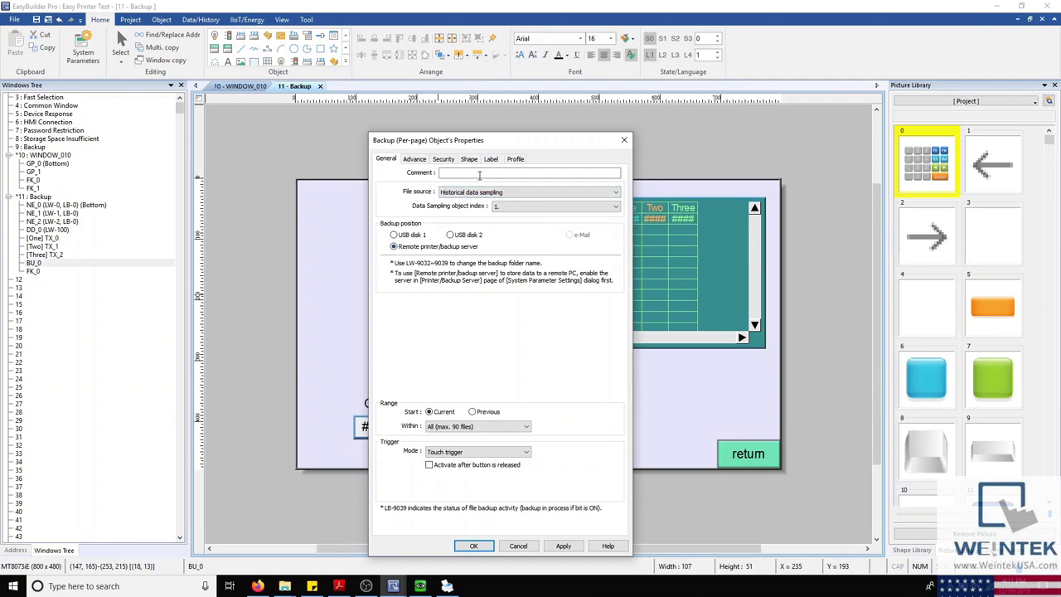
{"action": "left_click_drag", "start_coordinate": [498, 143], "coordinate": [481, 93]}
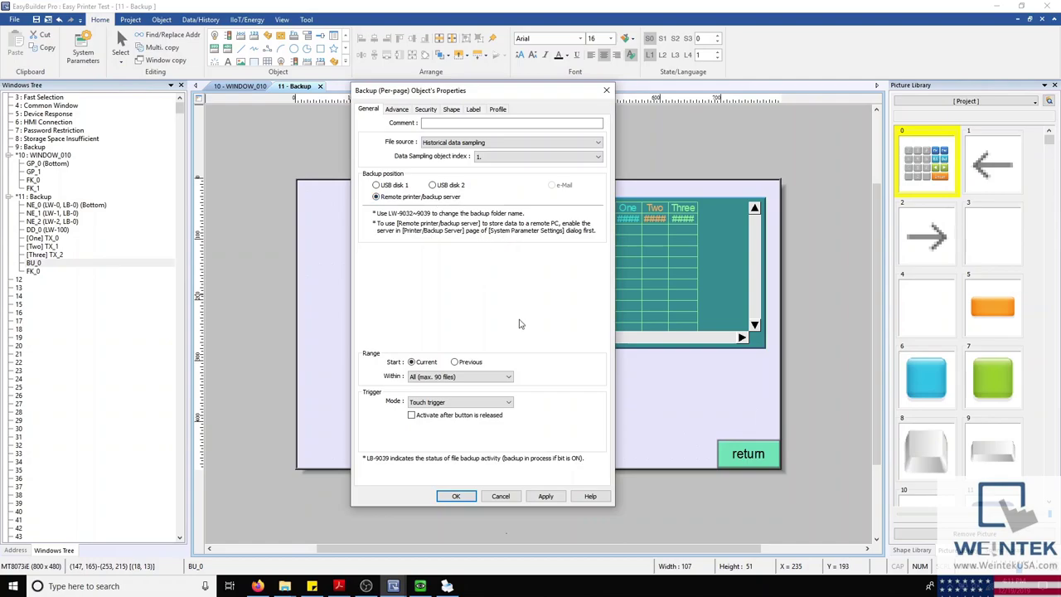
{"action": "left_click", "coordinate": [500, 495]}
Step: Arrange EasyPrinter to the upper right and the HMI simulator to the left
{"action": "left_click", "coordinate": [421, 586]}
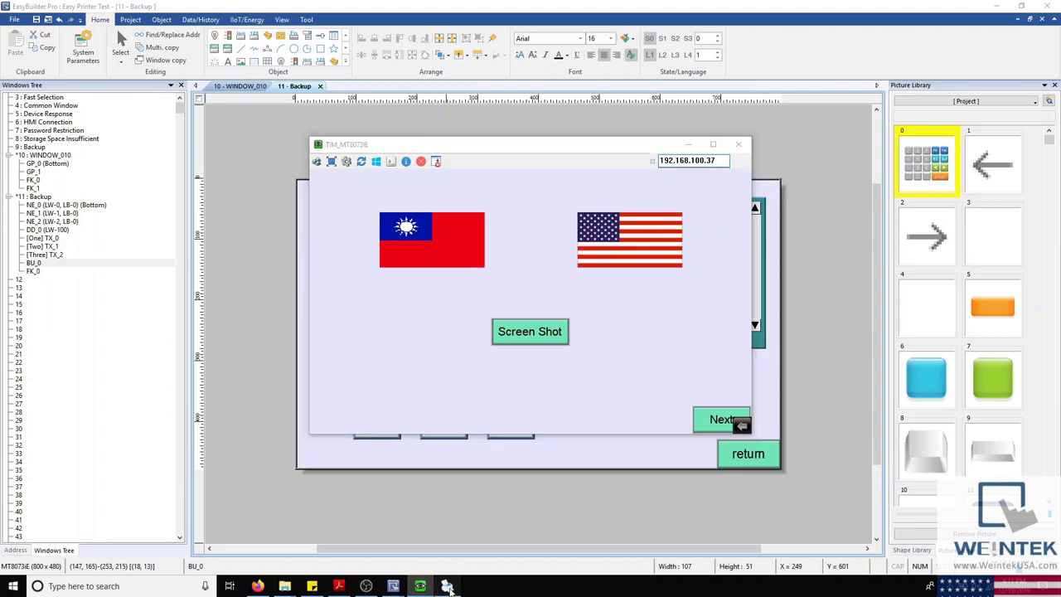
{"action": "left_click", "coordinate": [448, 586]}
{"action": "left_click", "coordinate": [678, 177]}
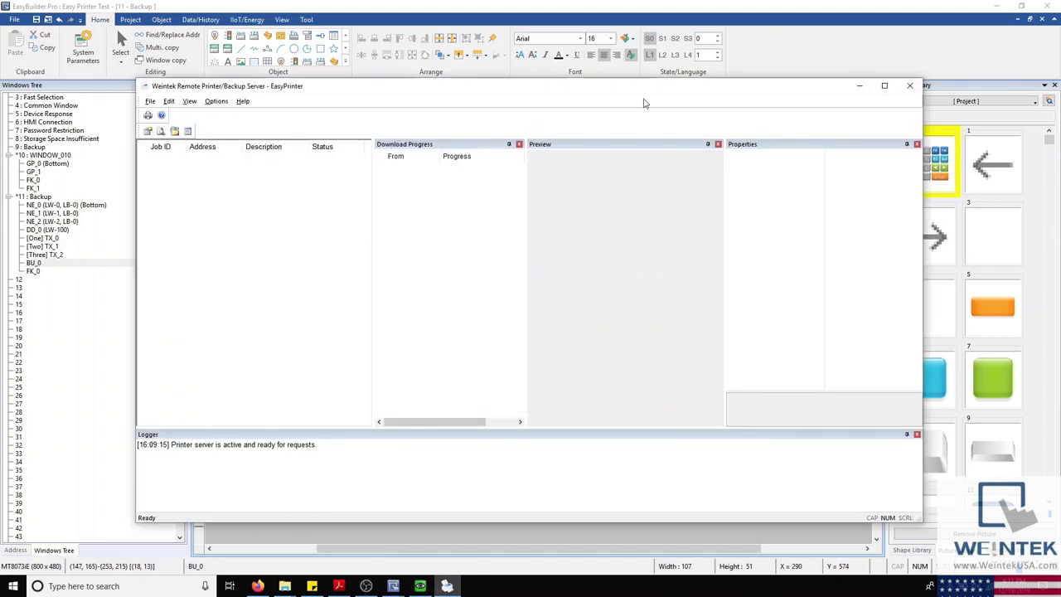
{"action": "left_click_drag", "start_coordinate": [645, 86], "coordinate": [840, 60]}
{"action": "left_click", "coordinate": [330, 143]}
{"action": "left_click_drag", "start_coordinate": [386, 141], "coordinate": [65, 136]}
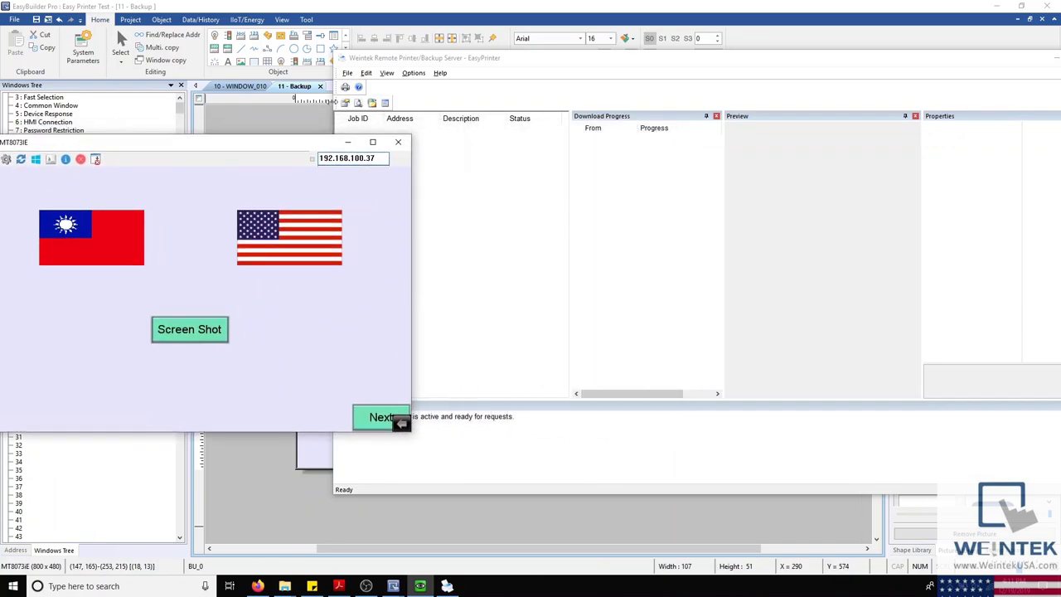
Step: Enable EasyPrinter job processing and send a screenshot print job from the HMI
{"action": "left_click", "coordinate": [346, 87]}
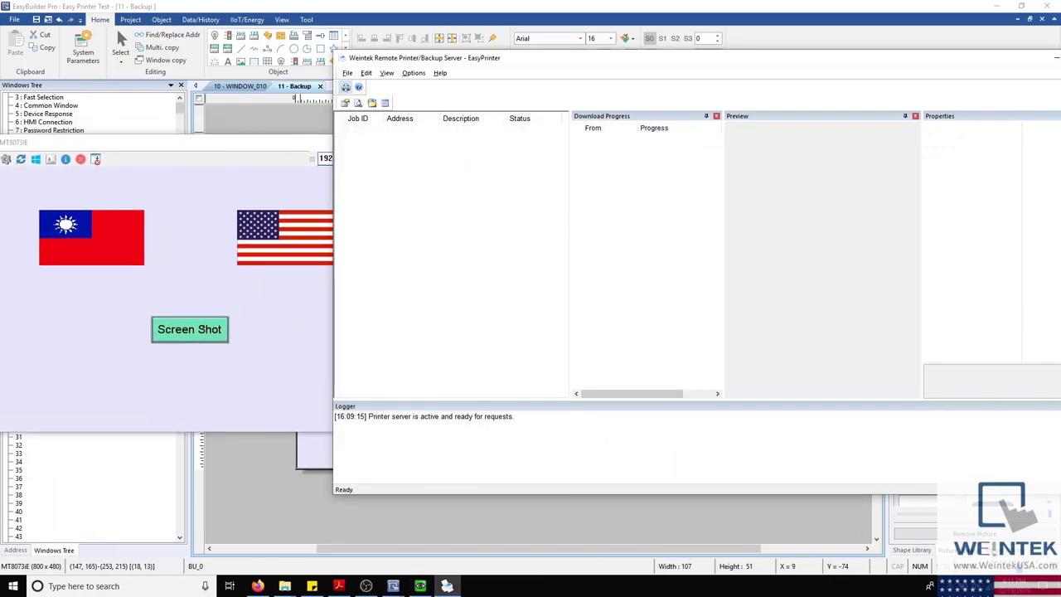
{"action": "left_click", "coordinate": [189, 330]}
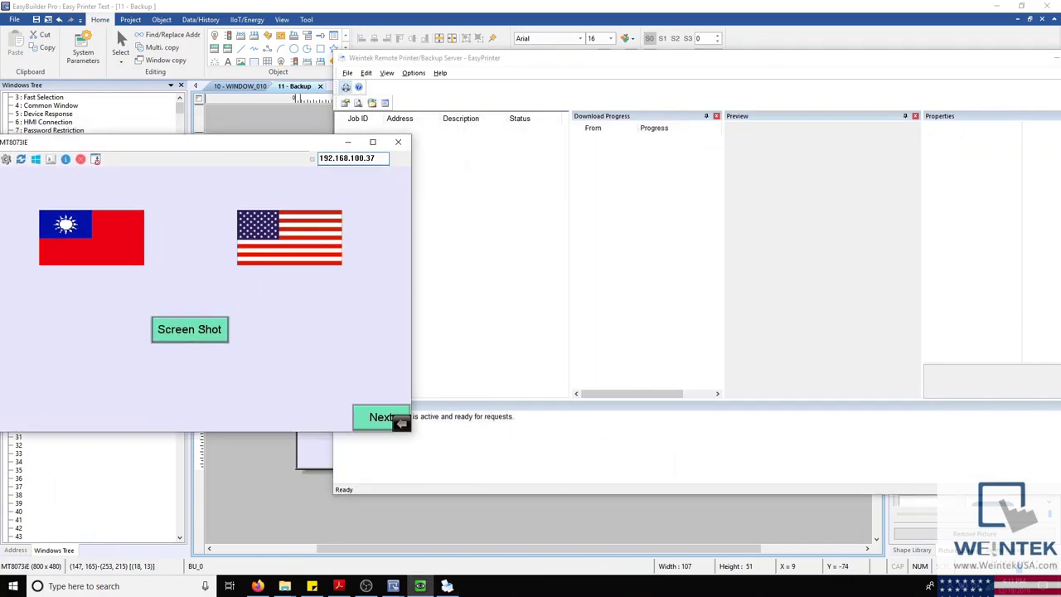
{"action": "left_click", "coordinate": [606, 73]}
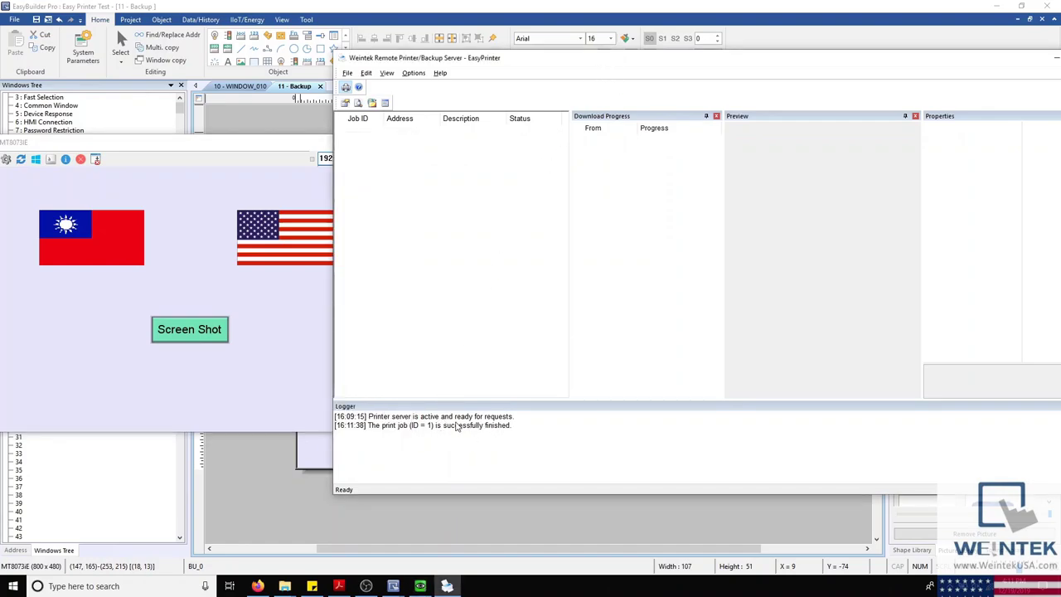
{"action": "left_click", "coordinate": [299, 334]}
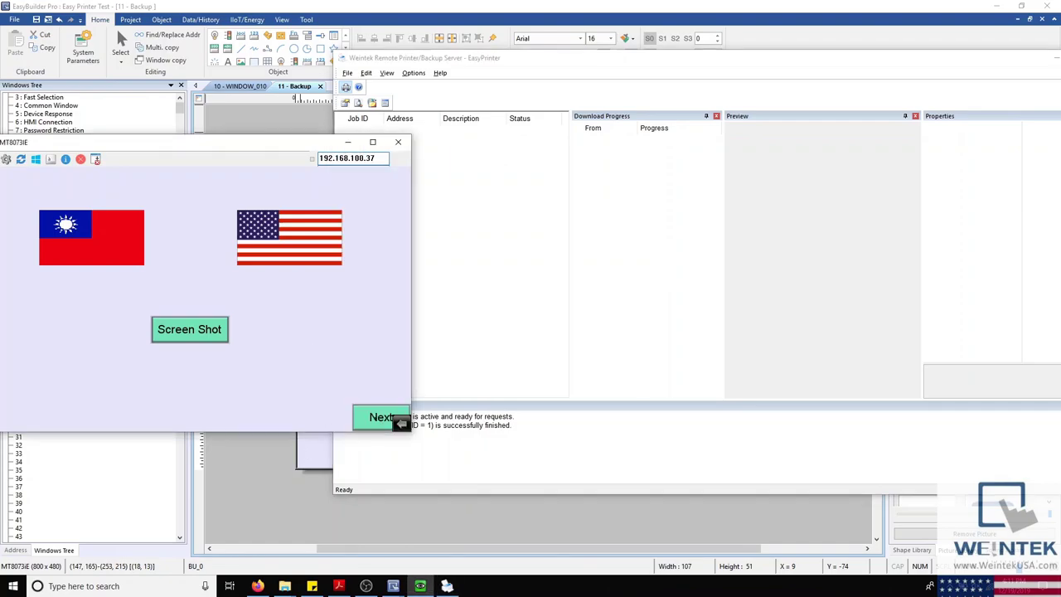
Step: On the HMI backup screen set One 8, Two 9, Three 3 and back up the data log
{"action": "left_click", "coordinate": [381, 417]}
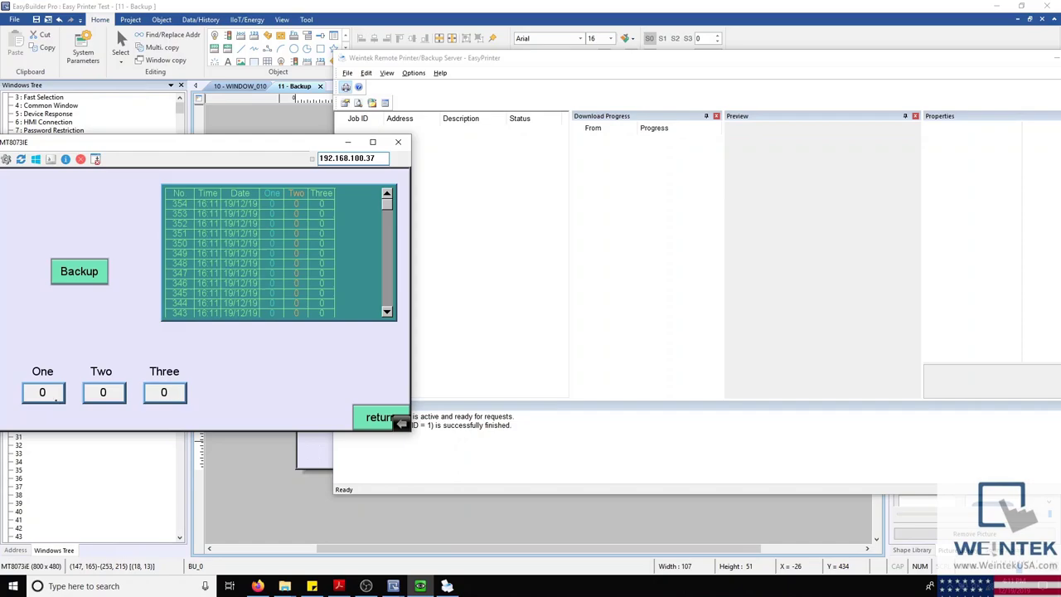
{"action": "left_click", "coordinate": [42, 392]}
{"action": "left_click", "coordinate": [160, 274]}
{"action": "left_click", "coordinate": [224, 368]}
{"action": "left_click", "coordinate": [103, 392]}
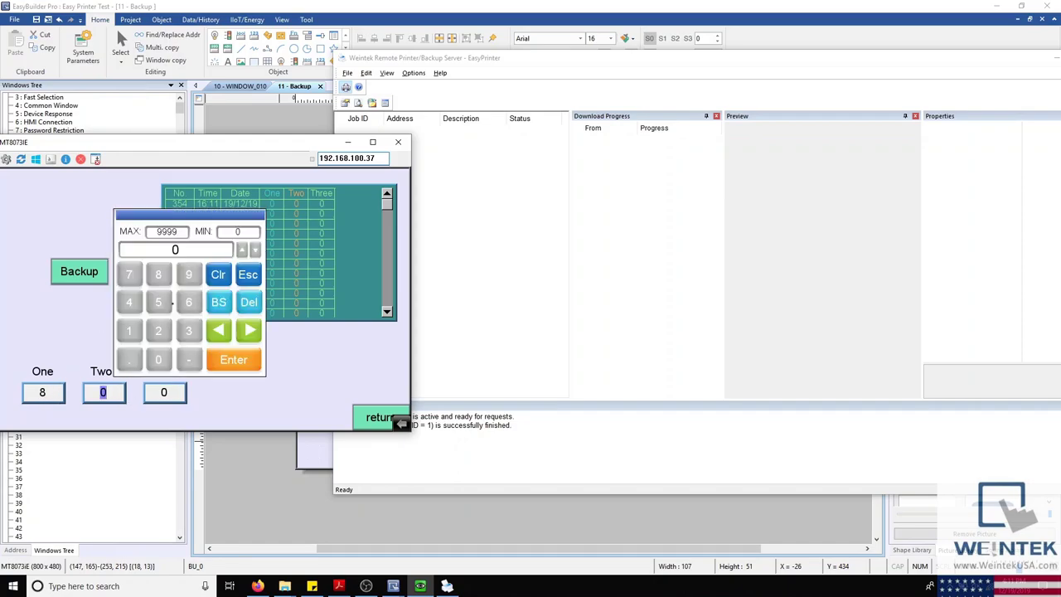
{"action": "left_click", "coordinate": [188, 274]}
{"action": "left_click", "coordinate": [233, 359]}
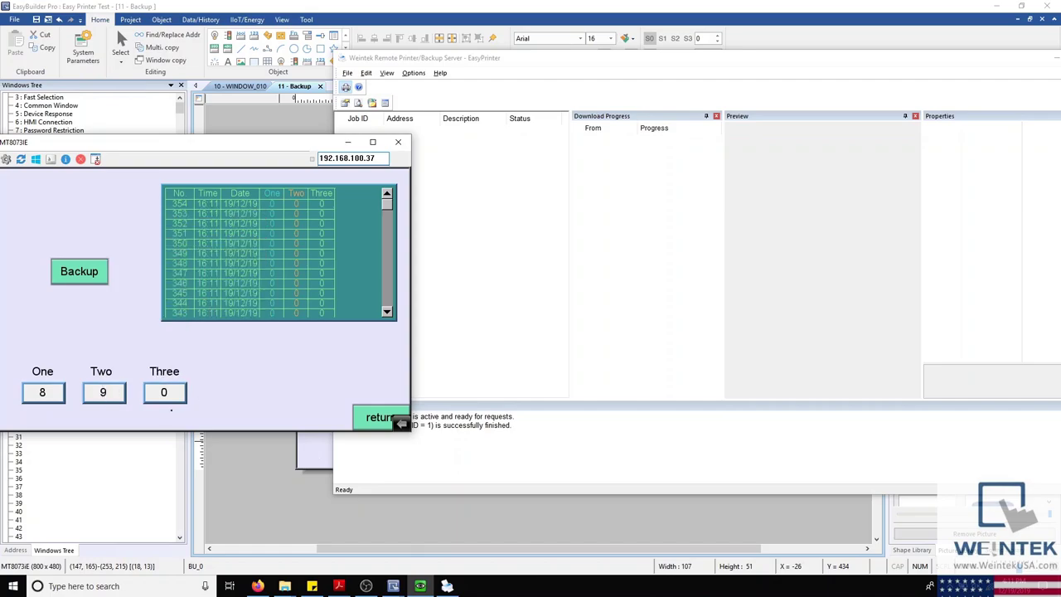
{"action": "left_click", "coordinate": [164, 392]}
{"action": "left_click", "coordinate": [188, 331]}
{"action": "key", "text": "Return"}
{"action": "left_click", "coordinate": [101, 282]}
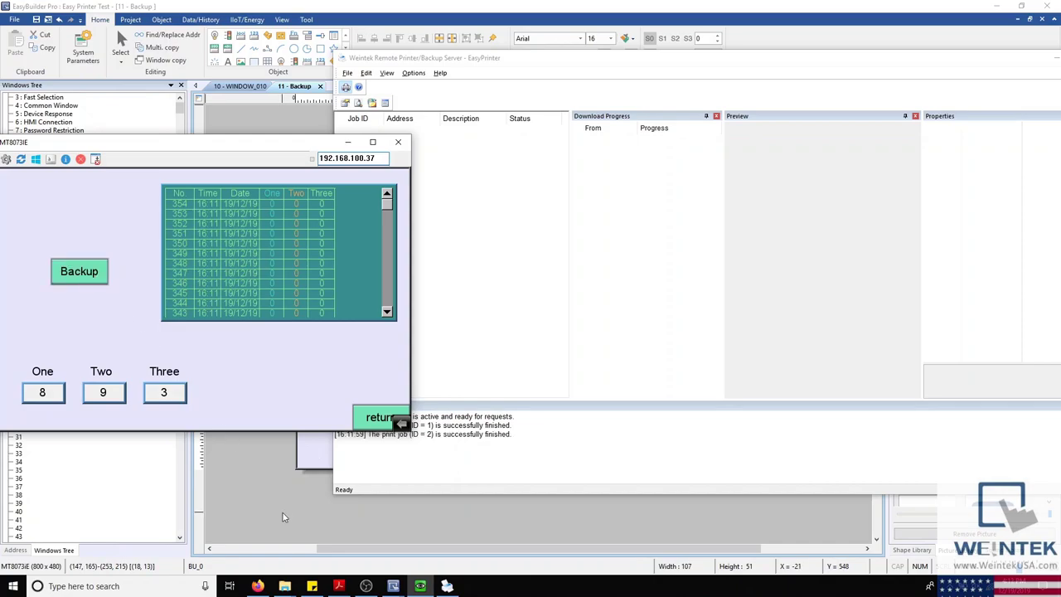
{"action": "left_click", "coordinate": [284, 587]}
Step: Open the 20191219 data log from IP_192.168.100.37\datalog\log000 in Excel, then close it
{"action": "left_click", "coordinate": [307, 554]}
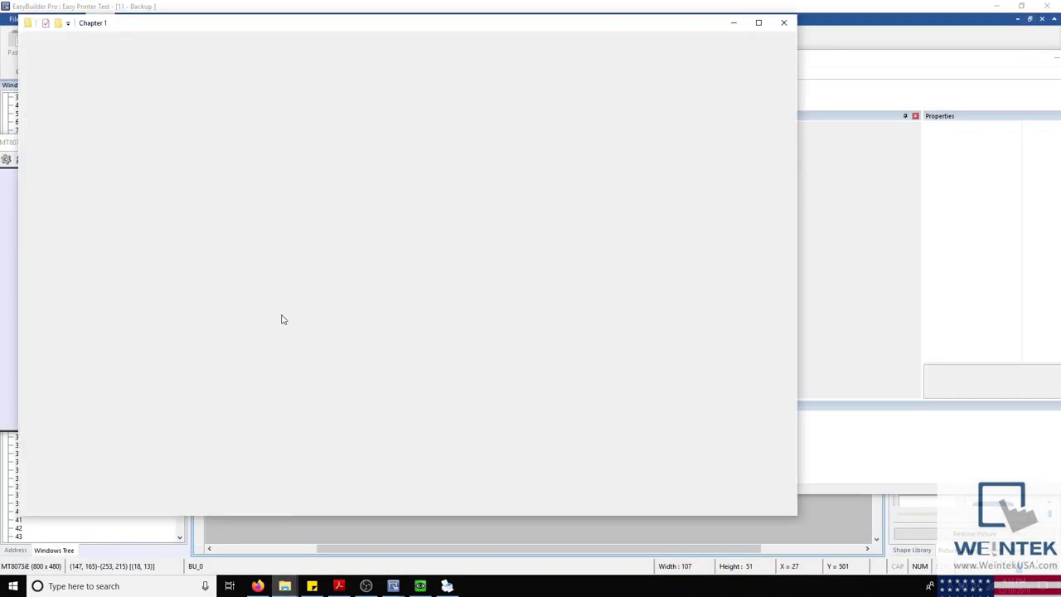
{"action": "left_click", "coordinate": [151, 87]}
{"action": "double_click", "coordinate": [151, 87]}
{"action": "double_click", "coordinate": [151, 88]}
{"action": "double_click", "coordinate": [147, 92]}
{"action": "left_click", "coordinate": [146, 92]}
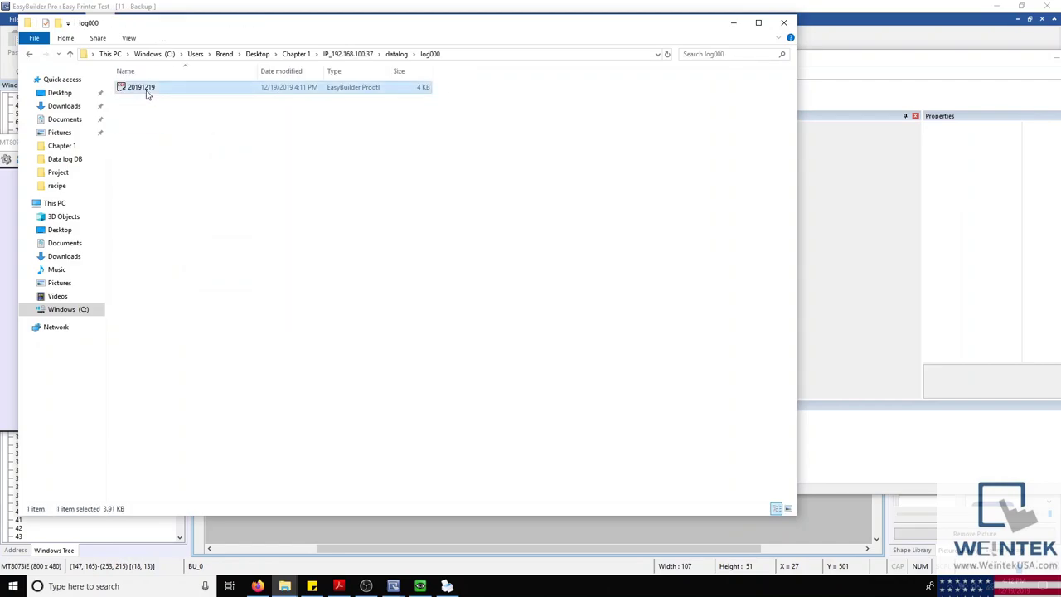
{"action": "left_click", "coordinate": [153, 103]}
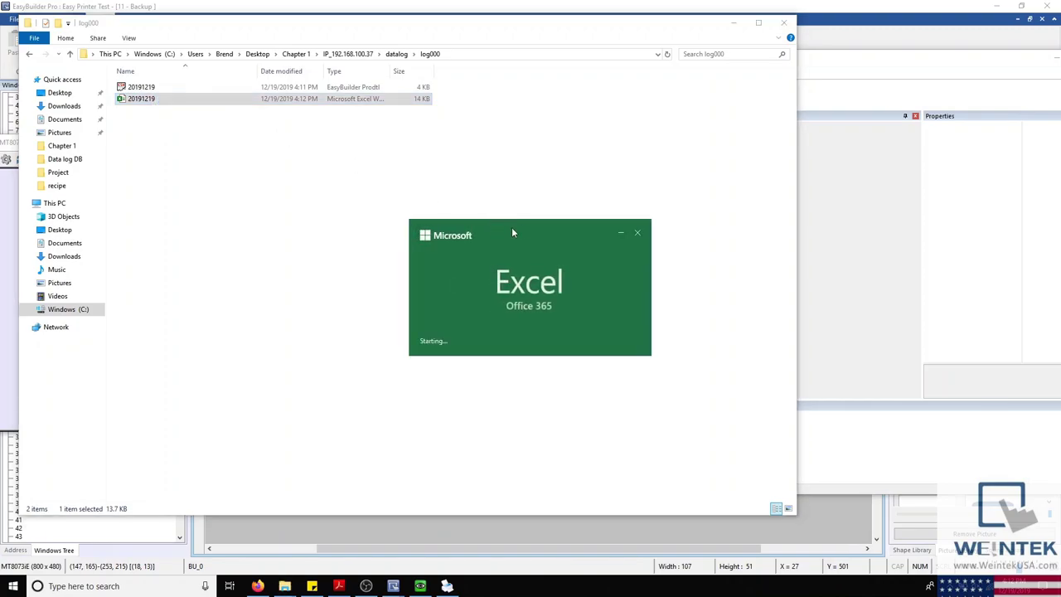
{"action": "scroll", "coordinate": [201, 282], "scroll_direction": "down", "scroll_amount": 10}
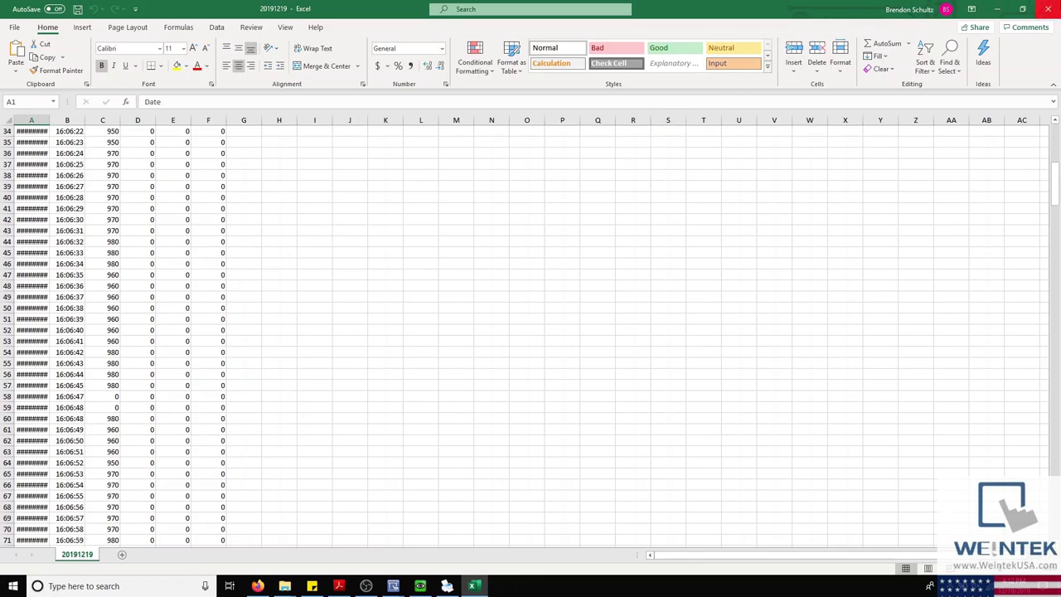
{"action": "left_click", "coordinate": [1042, 9]}
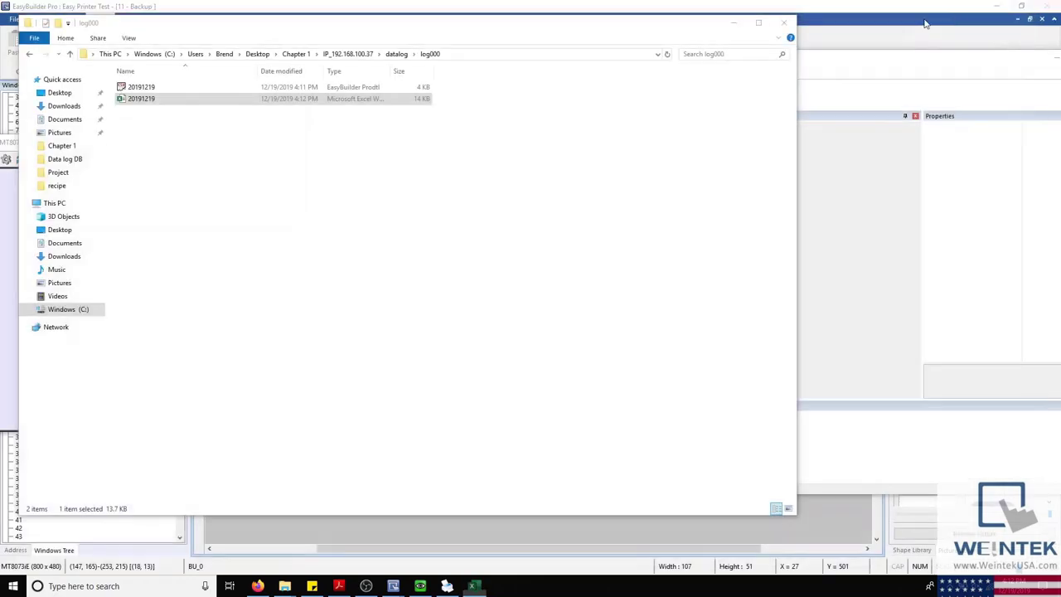
Step: View the 191219_1611 HMI screenshot, then close the viewer and File Explorer
{"action": "left_click", "coordinate": [398, 54]}
{"action": "double_click", "coordinate": [219, 104]}
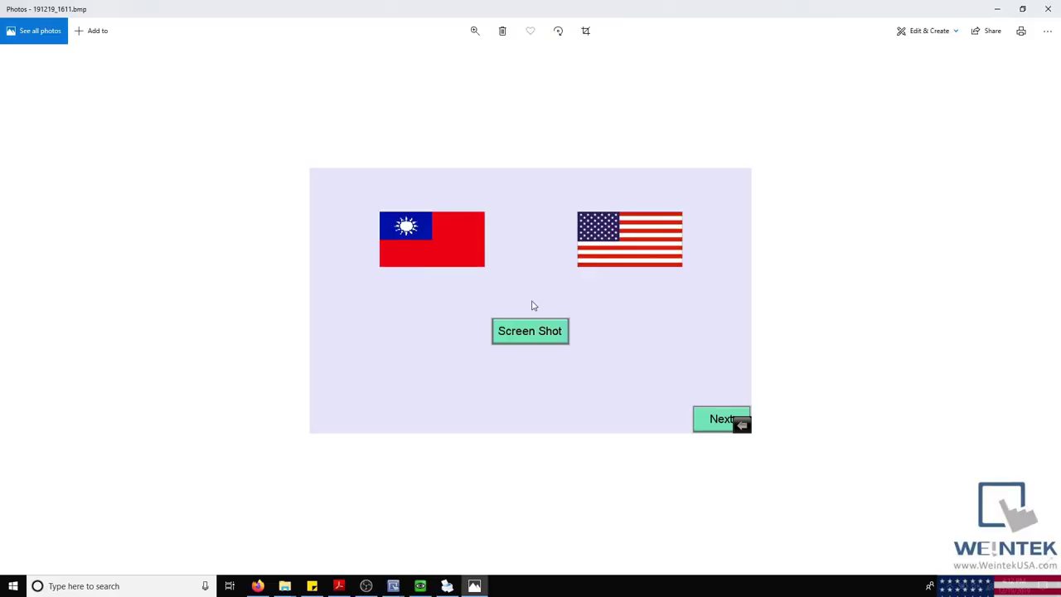
{"action": "left_click", "coordinate": [1048, 9]}
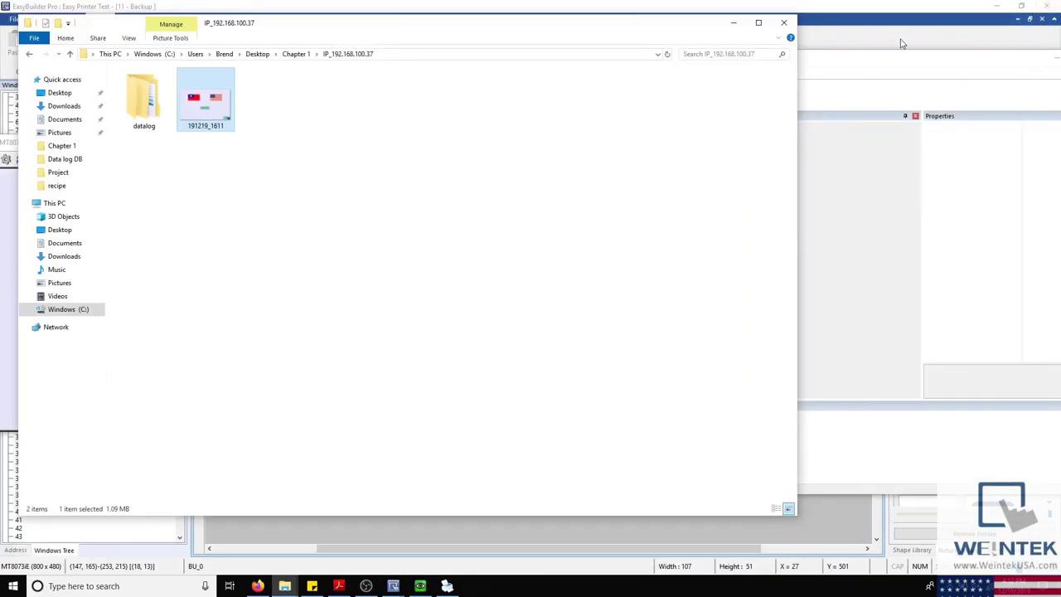
{"action": "left_click", "coordinate": [785, 22]}
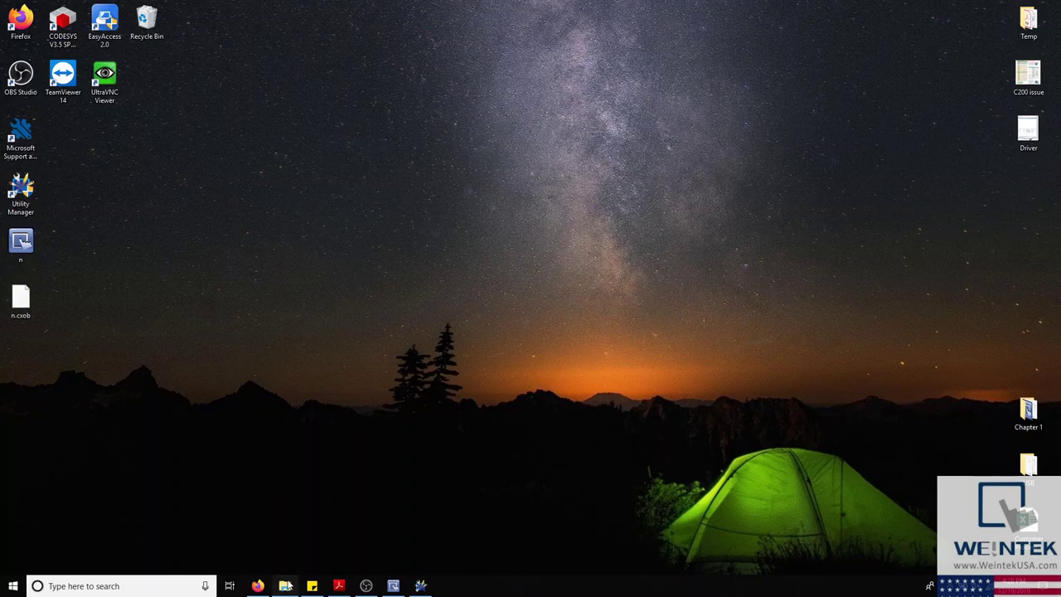
Step: Launch EasySimulator from C:\EBpro, dismiss its EXOB error, and bring up the manual's setup page
{"action": "left_click", "coordinate": [285, 586]}
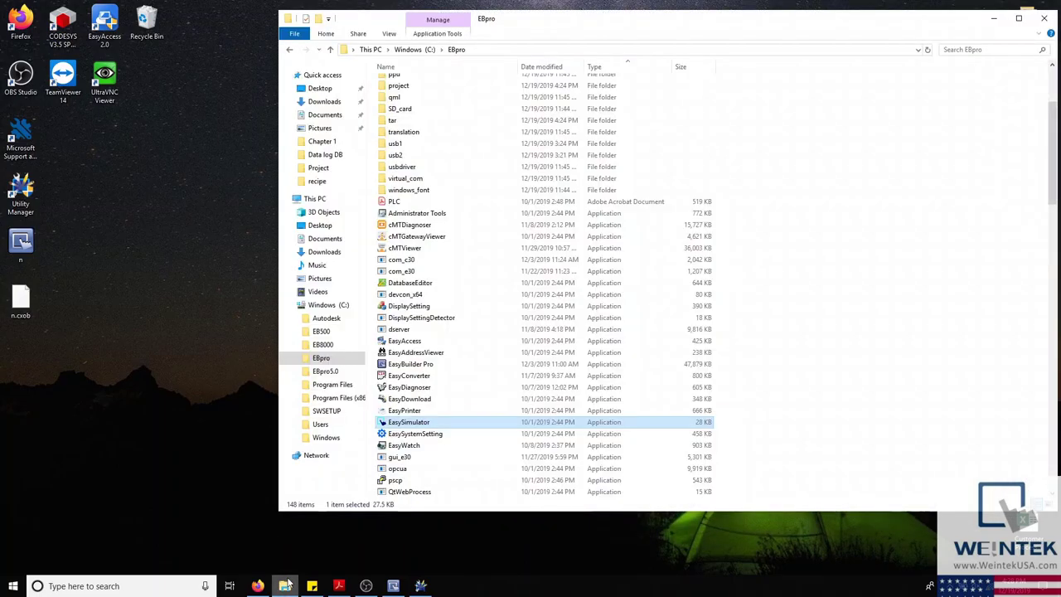
{"action": "double_click", "coordinate": [419, 425]}
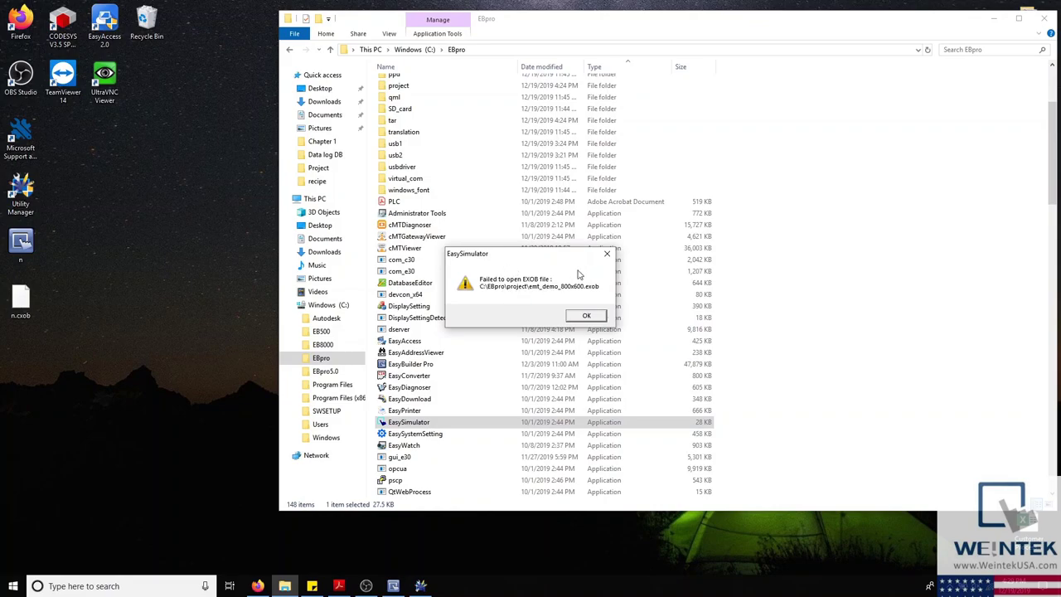
{"action": "left_click", "coordinate": [607, 258]}
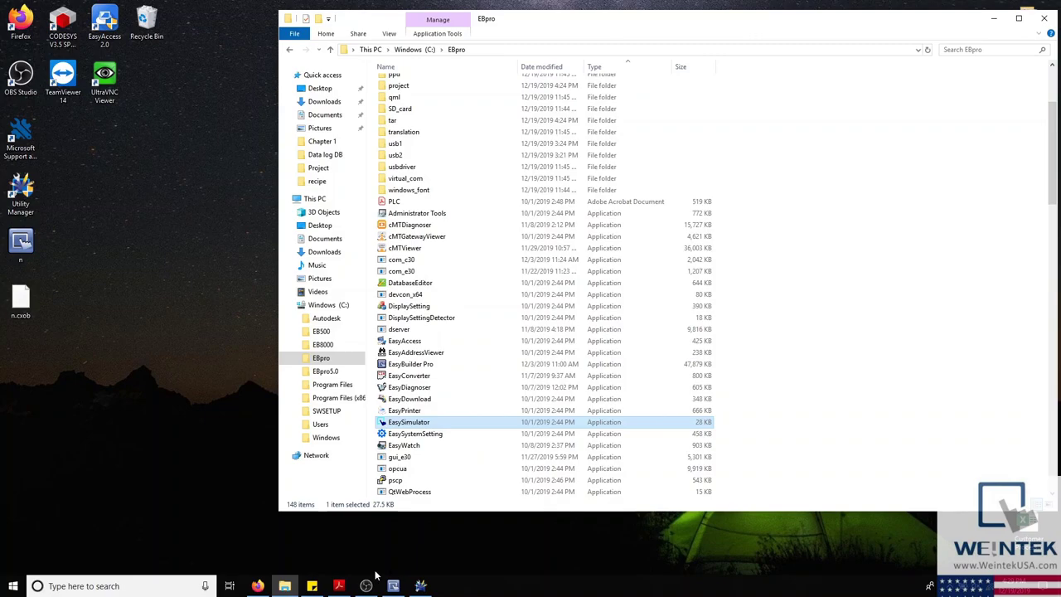
{"action": "left_click", "coordinate": [339, 587]}
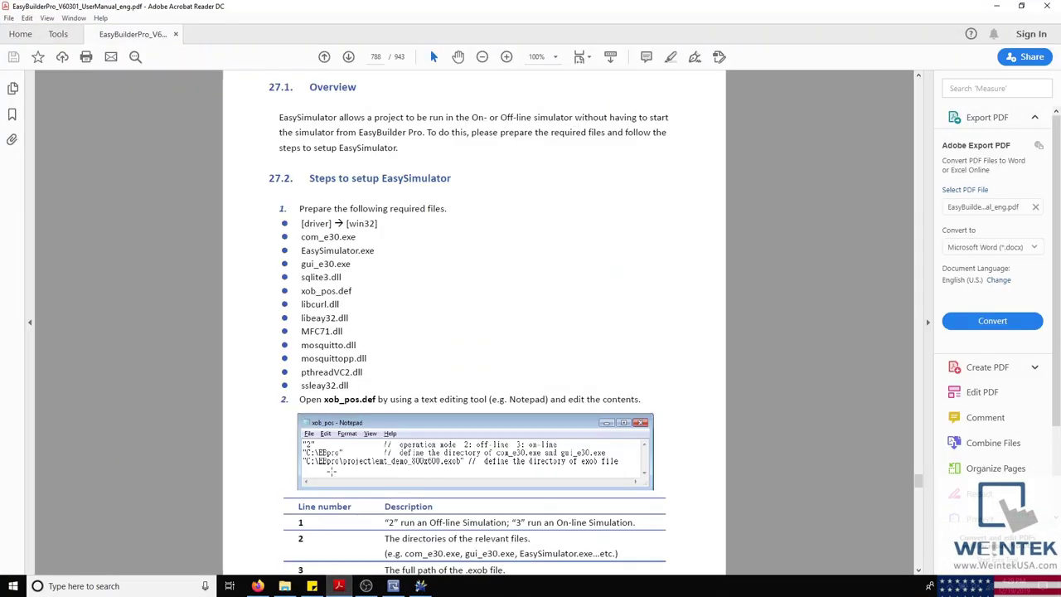
Step: Scroll the Acrobat manual through section 27.2 Steps to setup EasySimulator, then minimize the reader
{"action": "scroll", "coordinate": [654, 368], "scroll_direction": "down", "scroll_amount": 4}
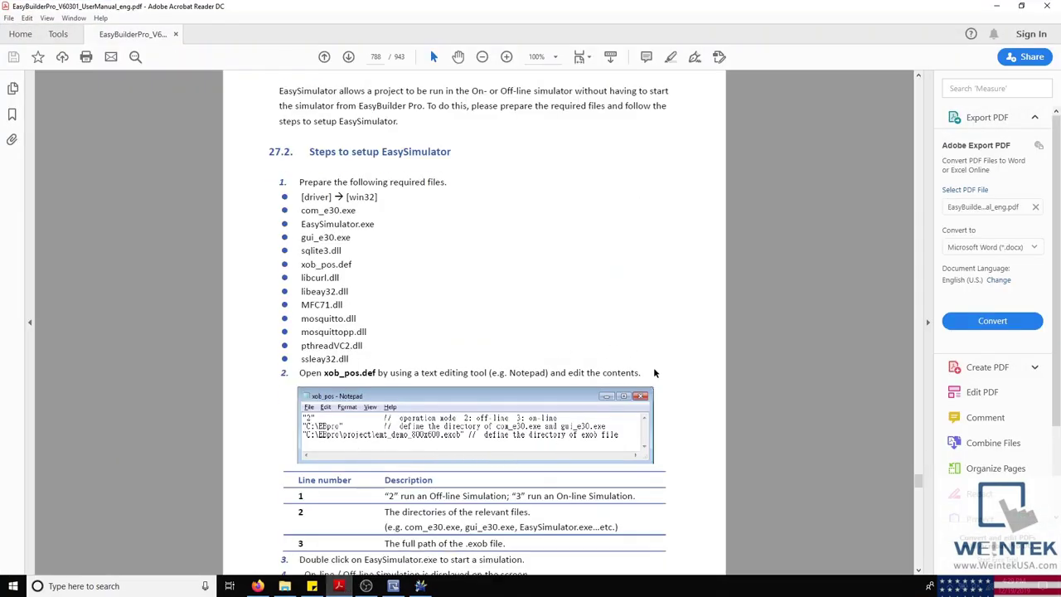
{"action": "scroll", "coordinate": [659, 392], "scroll_direction": "down", "scroll_amount": 3}
{"action": "scroll", "coordinate": [659, 391], "scroll_direction": "up", "scroll_amount": 5}
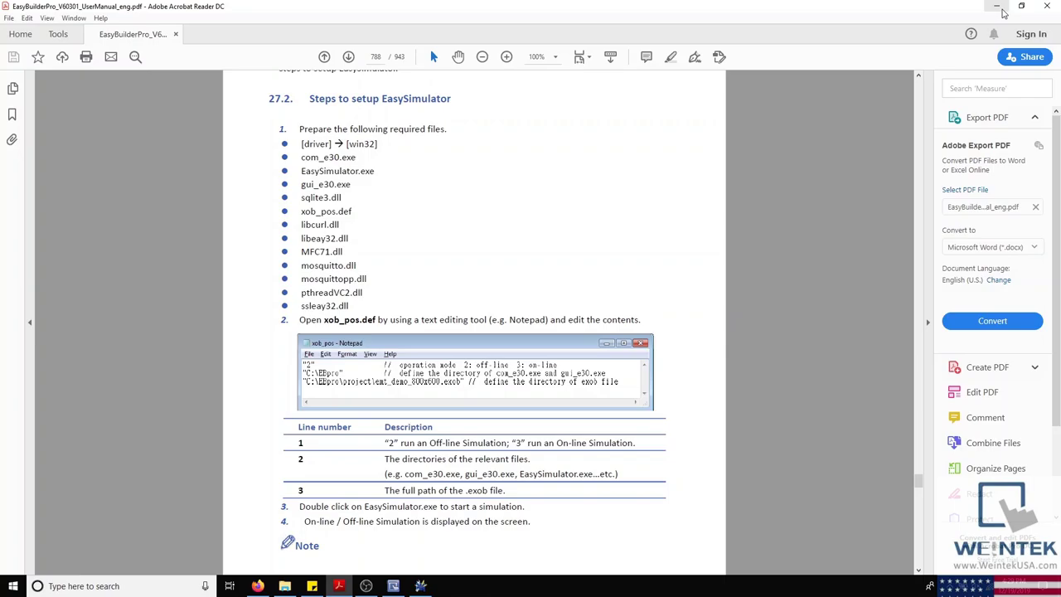
{"action": "left_click", "coordinate": [997, 7]}
Step: Bring EasyBuilder Pro forward and browse the Project, Object, Data/History and IIoT/Energy tabs, ending on Home
{"action": "left_click", "coordinate": [393, 586]}
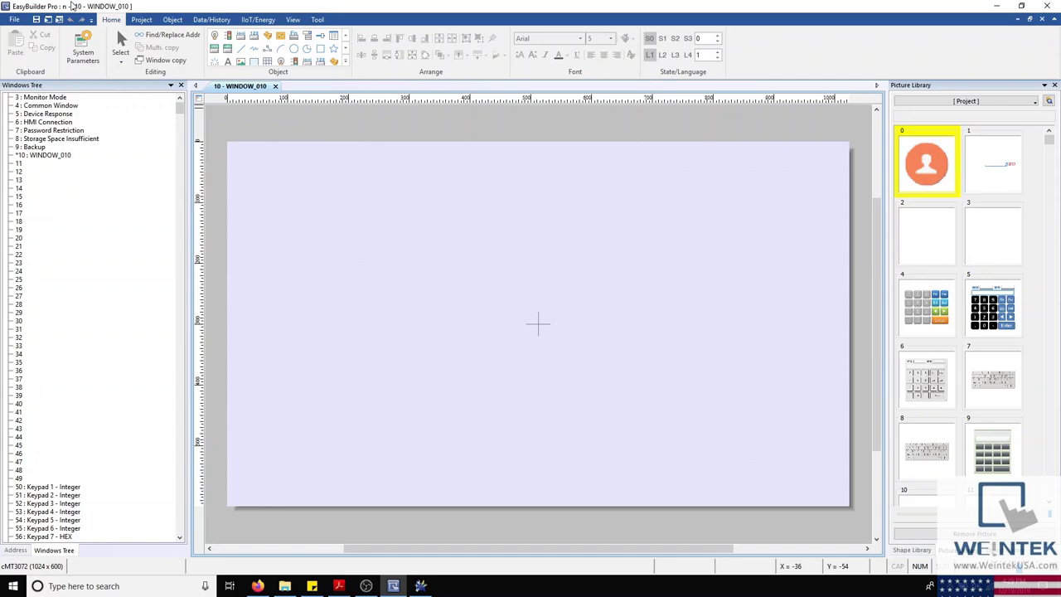
{"action": "left_click", "coordinate": [141, 19]}
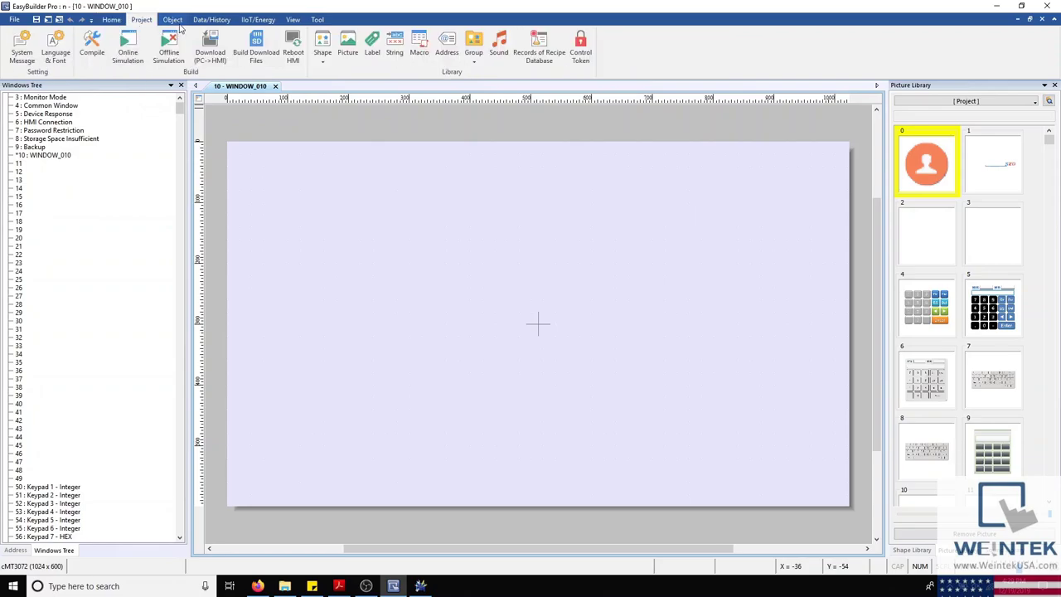
{"action": "left_click", "coordinate": [176, 20]}
{"action": "left_click", "coordinate": [211, 19]}
{"action": "left_click", "coordinate": [258, 19]}
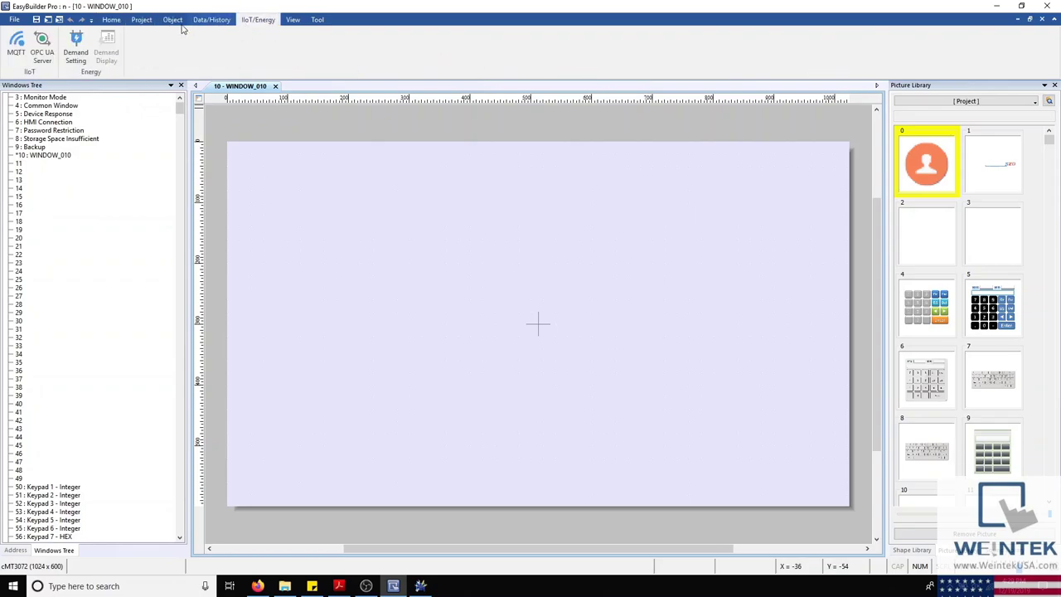
{"action": "left_click", "coordinate": [112, 19]}
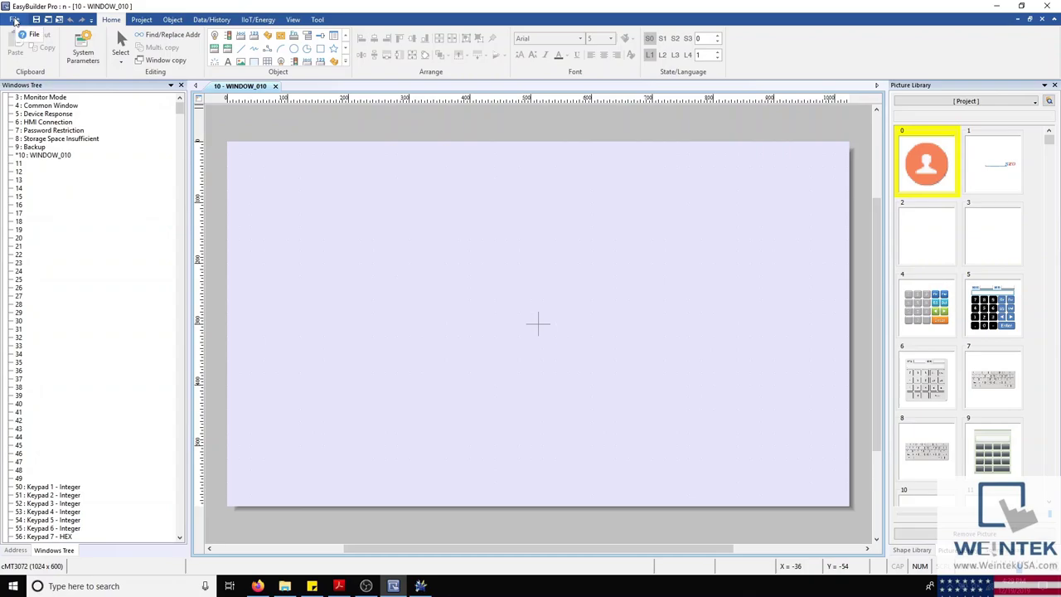
Step: Enable 'Automatically save and compile the project when download and simulate' in Preferences and confirm
{"action": "left_click", "coordinate": [14, 20]}
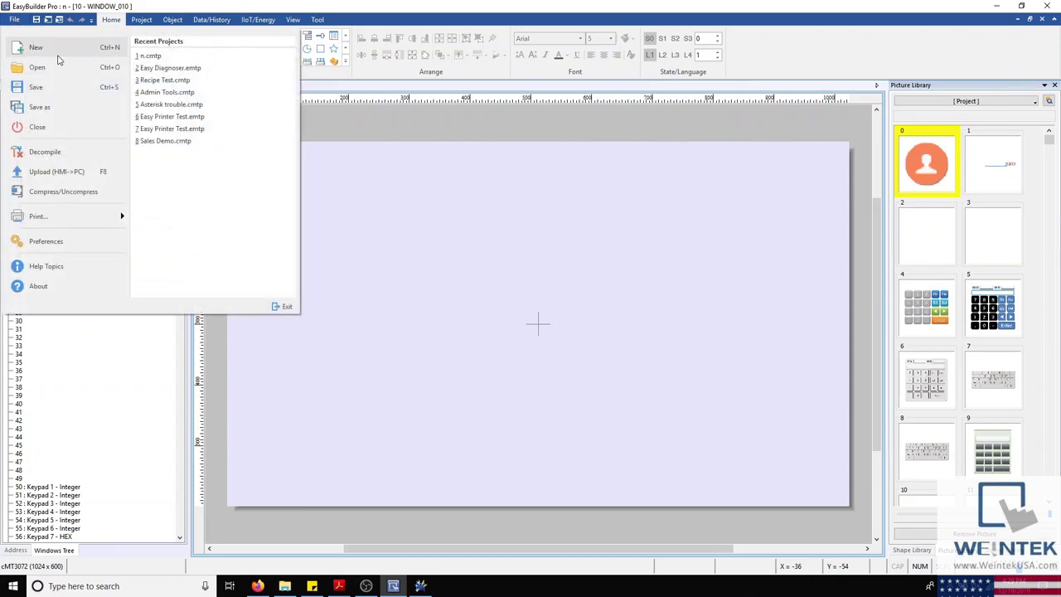
{"action": "left_click", "coordinate": [114, 242]}
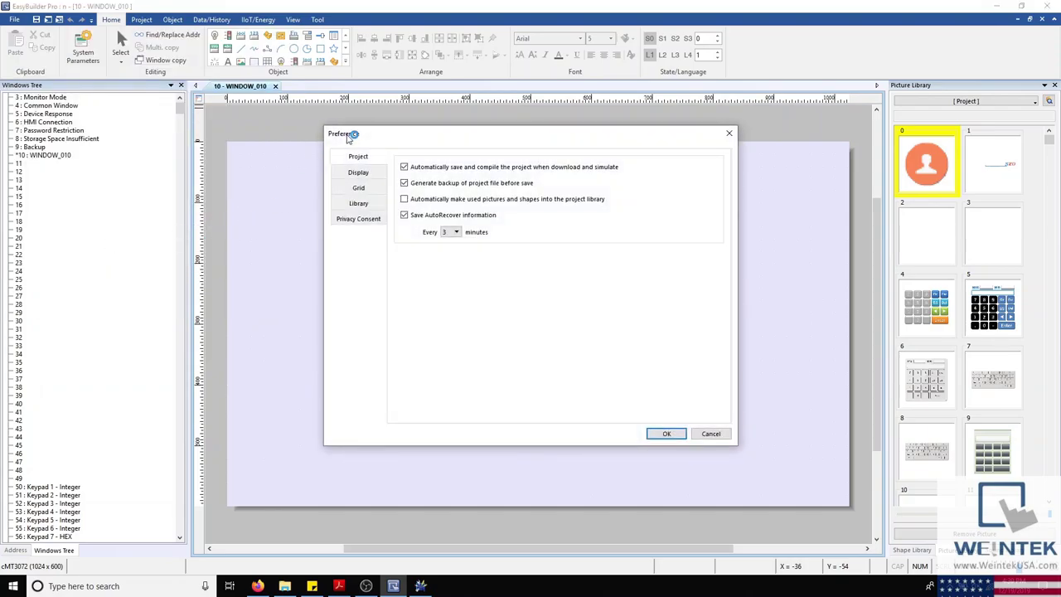
{"action": "left_click_drag", "start_coordinate": [371, 135], "coordinate": [296, 136]}
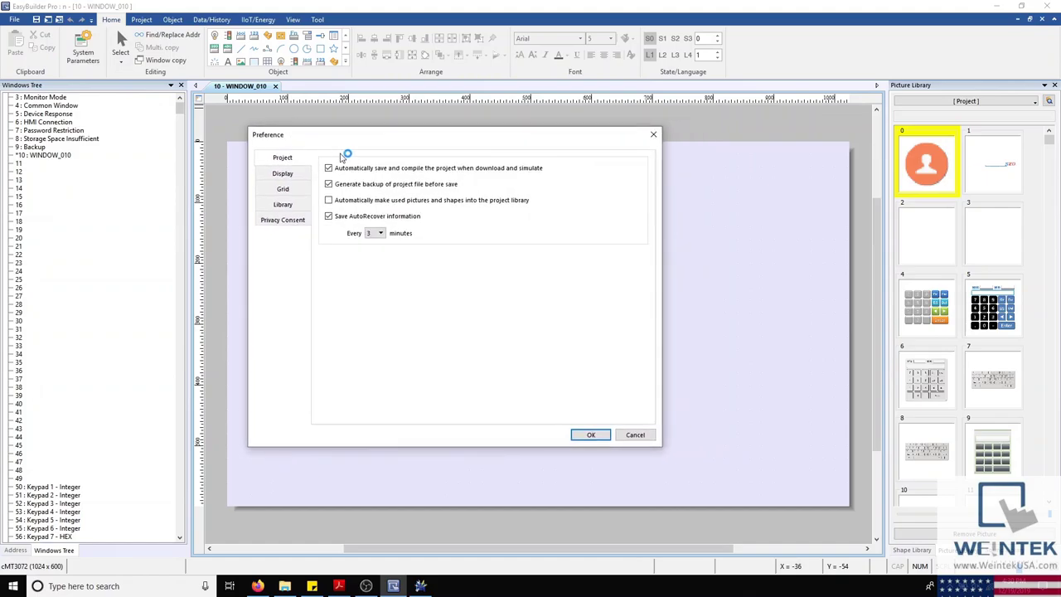
{"action": "left_click", "coordinate": [329, 168]}
{"action": "left_click", "coordinate": [330, 170]}
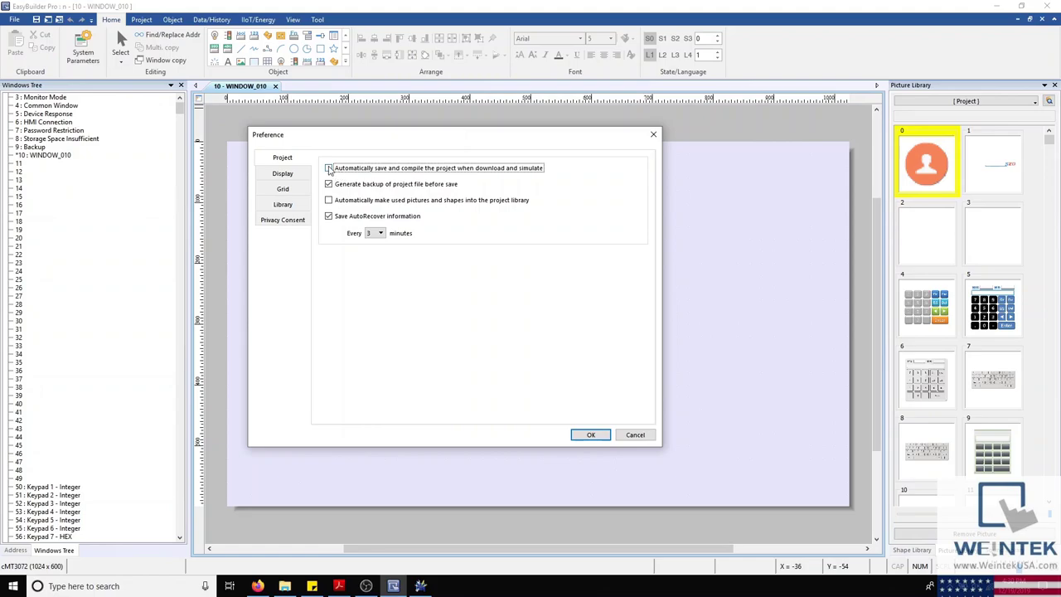
{"action": "left_click", "coordinate": [329, 169]}
{"action": "left_click", "coordinate": [591, 435]}
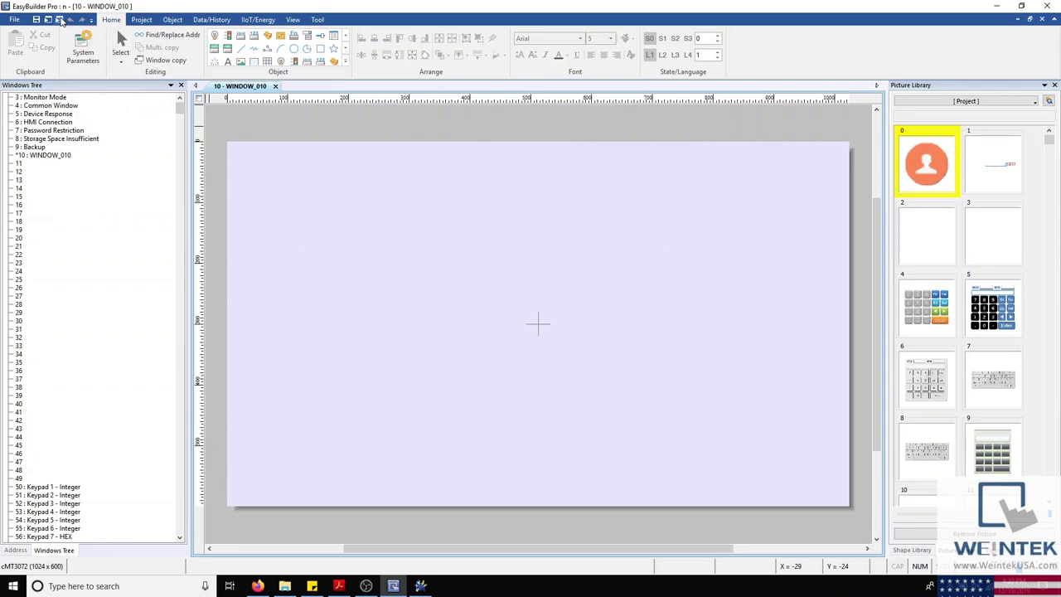
Step: Run an offline simulation of the project, then close the cMT Viewer
{"action": "left_click", "coordinate": [61, 20]}
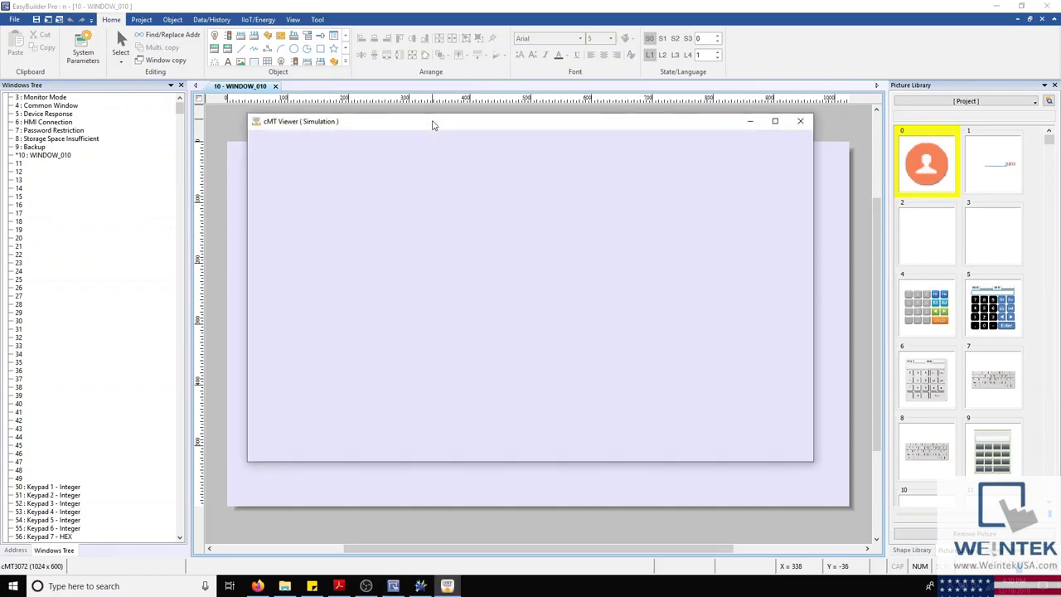
{"action": "left_click_drag", "start_coordinate": [433, 123], "coordinate": [444, 160]}
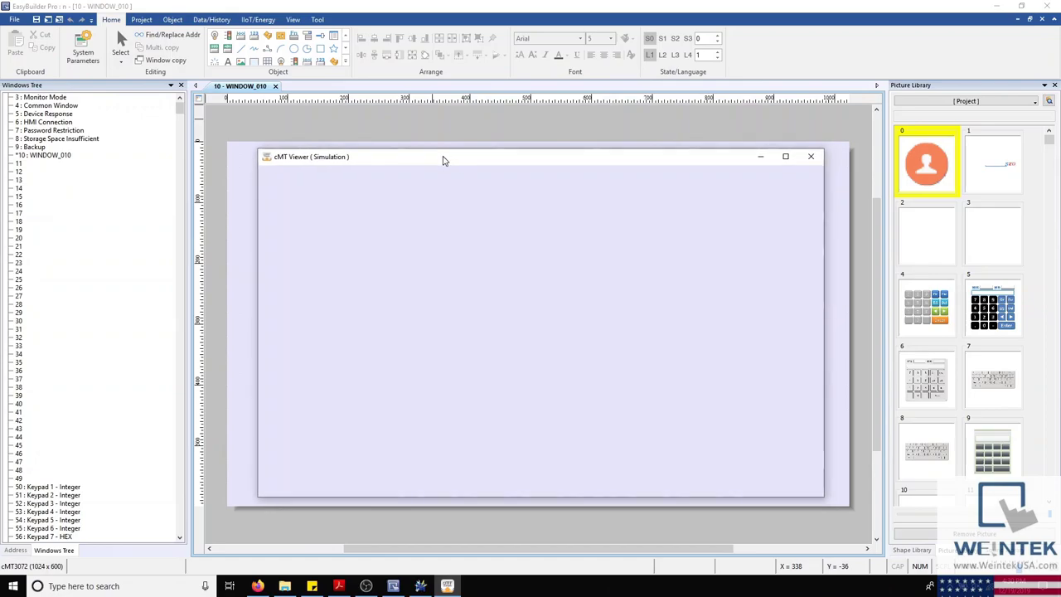
{"action": "left_click", "coordinate": [811, 156]}
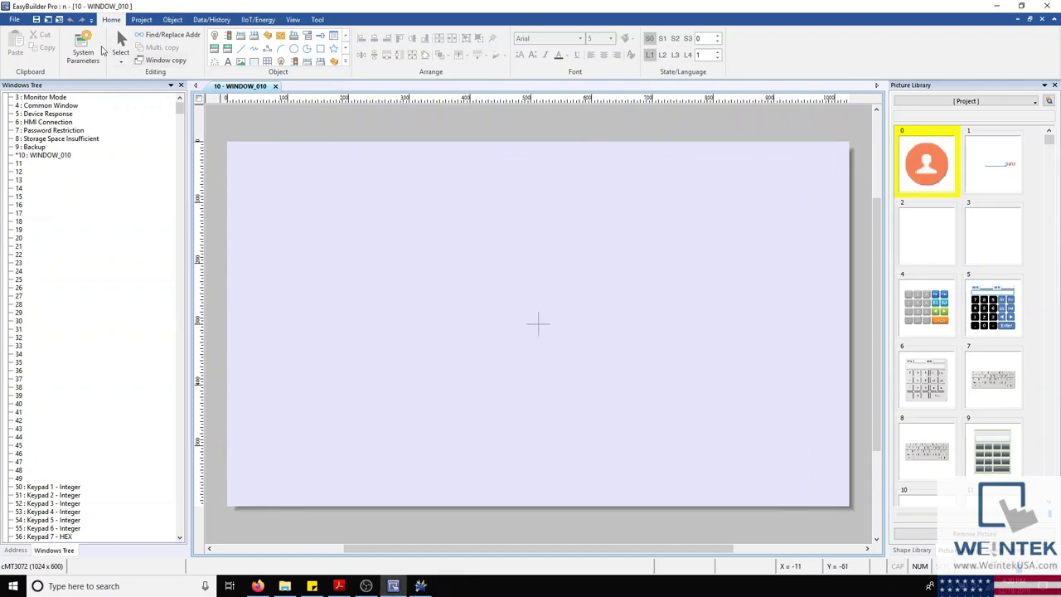
Step: Inspect the Quick Access command list, then show the Project tab commands
{"action": "left_click", "coordinate": [92, 20]}
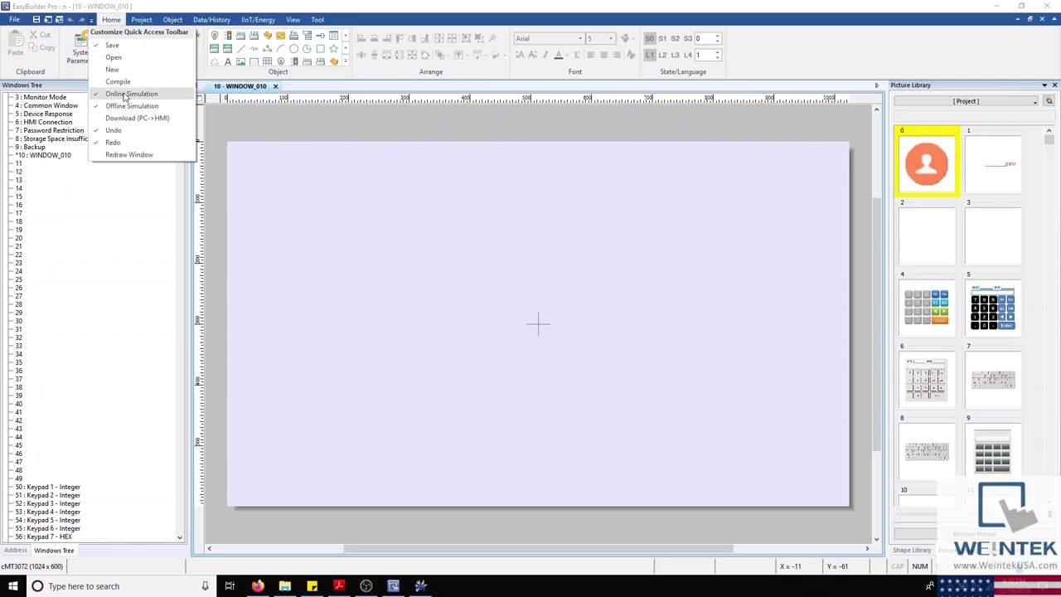
{"action": "left_click", "coordinate": [93, 21]}
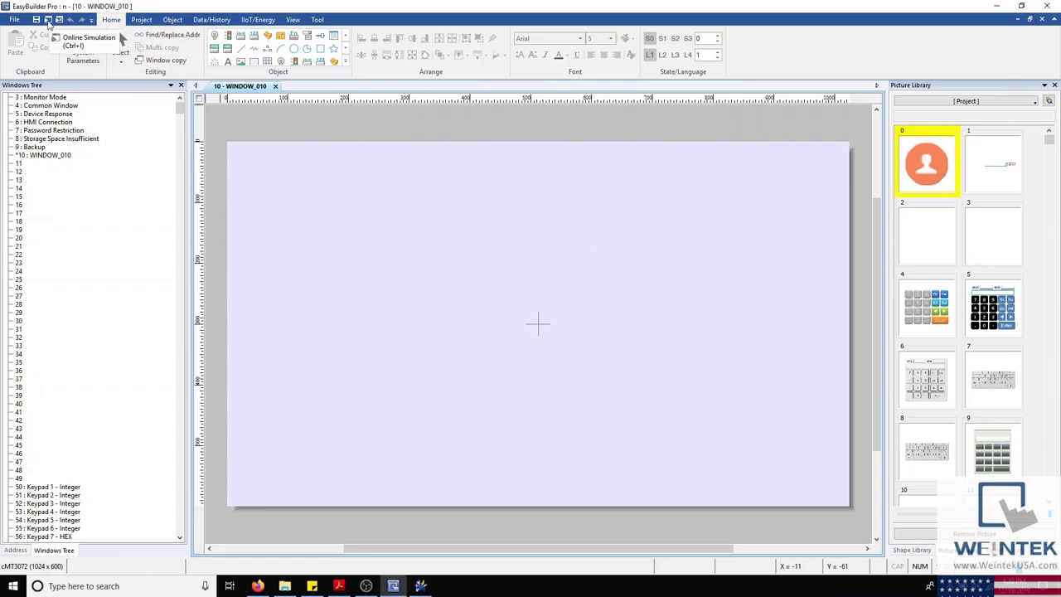
{"action": "left_click", "coordinate": [139, 19]}
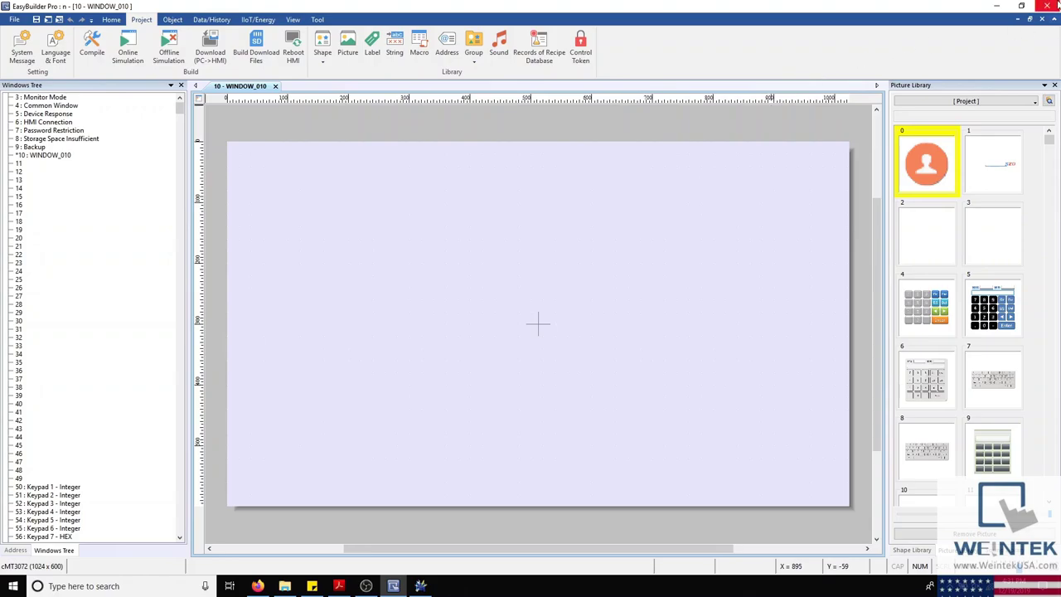
Step: Close EasyBuilder Pro and launch Utility Manager with the cMT Series selected
{"action": "left_click", "coordinate": [1048, 6]}
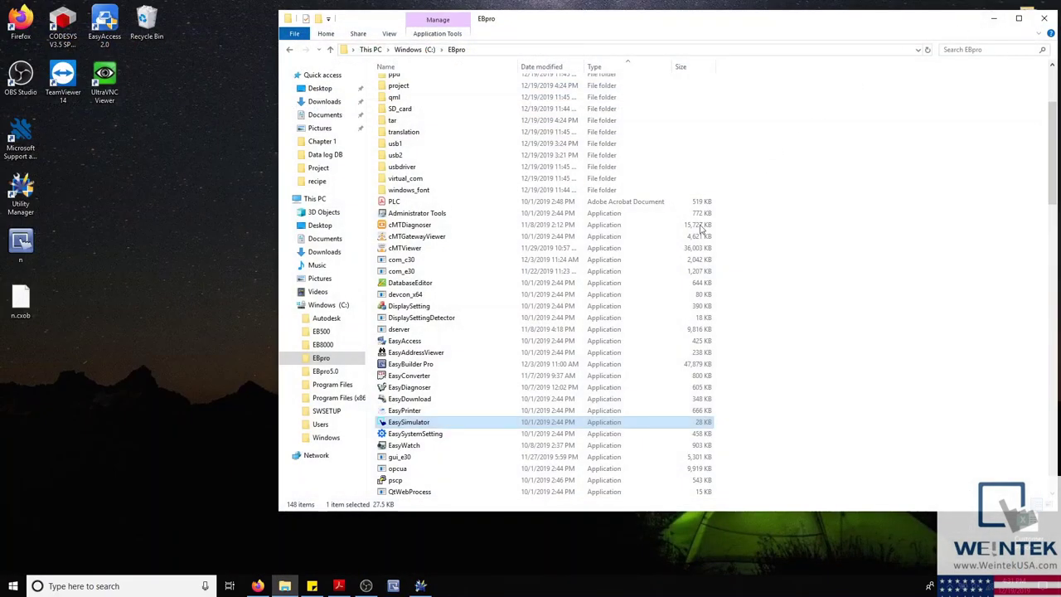
{"action": "left_click", "coordinate": [420, 586]}
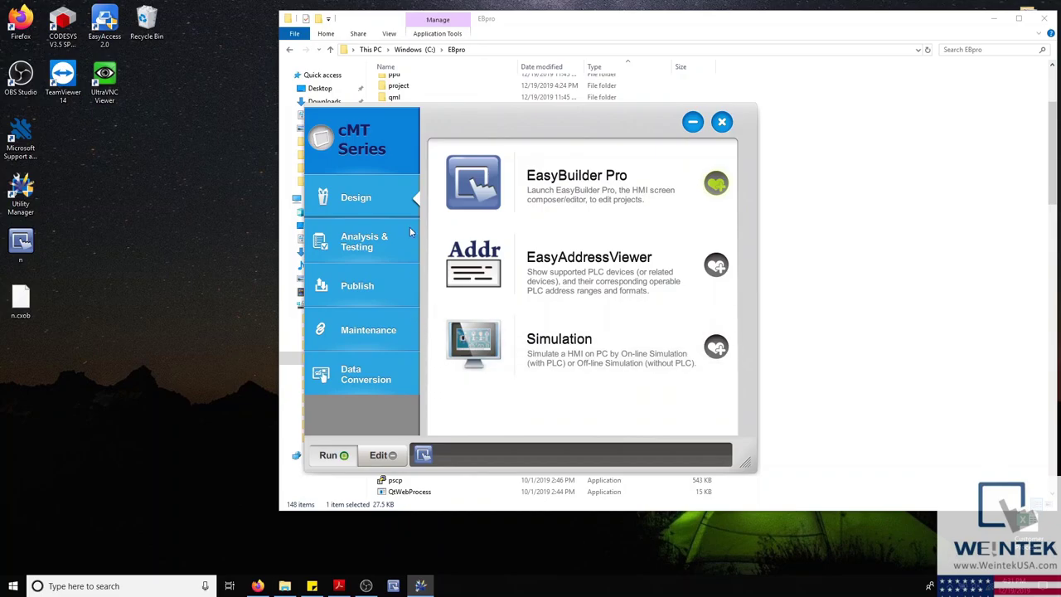
{"action": "left_click", "coordinate": [349, 135]}
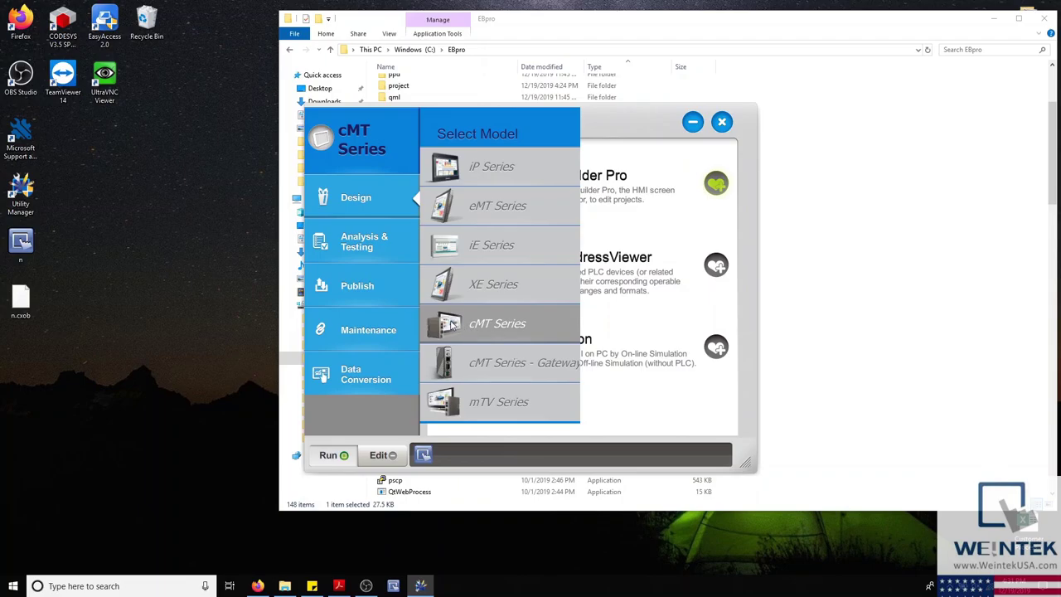
{"action": "left_click", "coordinate": [441, 318]}
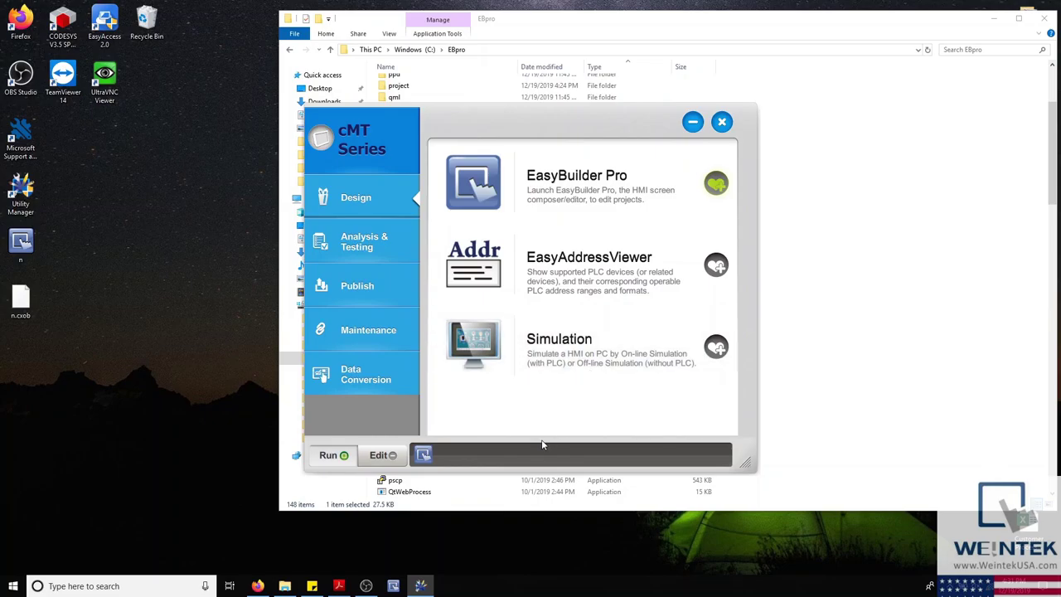
Step: Start an off-line simulation of Desktop\n.cxob from the Simulation launcher
{"action": "left_click", "coordinate": [492, 344]}
{"action": "left_click", "coordinate": [631, 284]}
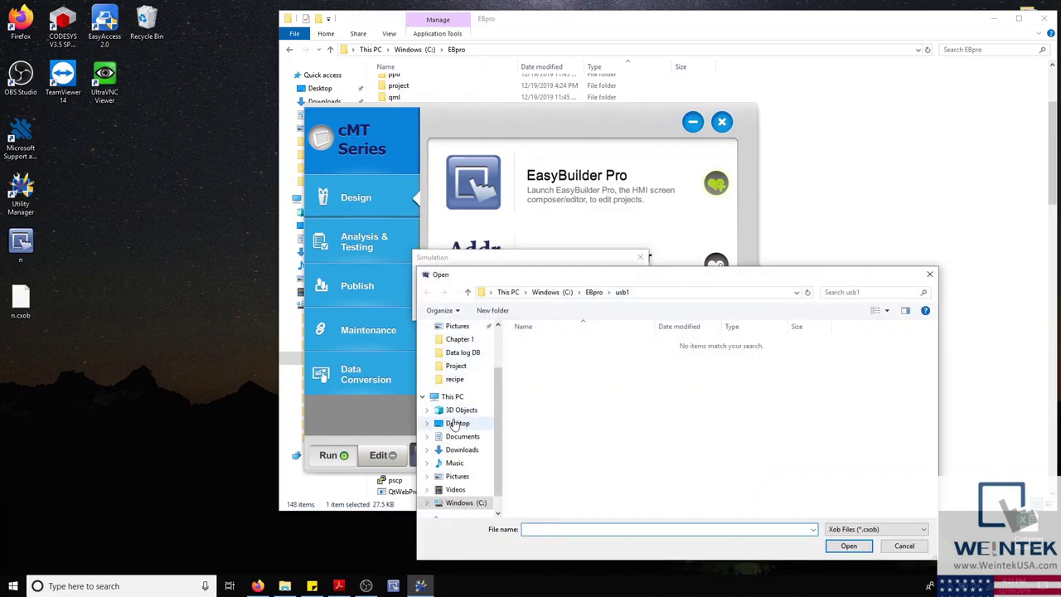
{"action": "left_click", "coordinate": [454, 423]}
{"action": "left_click", "coordinate": [529, 378]}
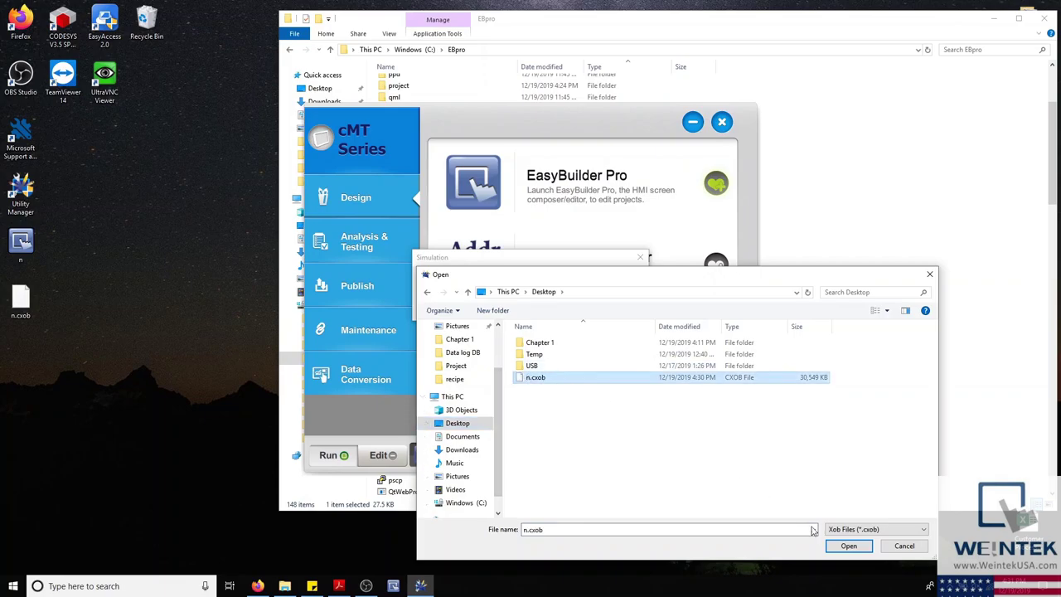
{"action": "left_click", "coordinate": [836, 545]}
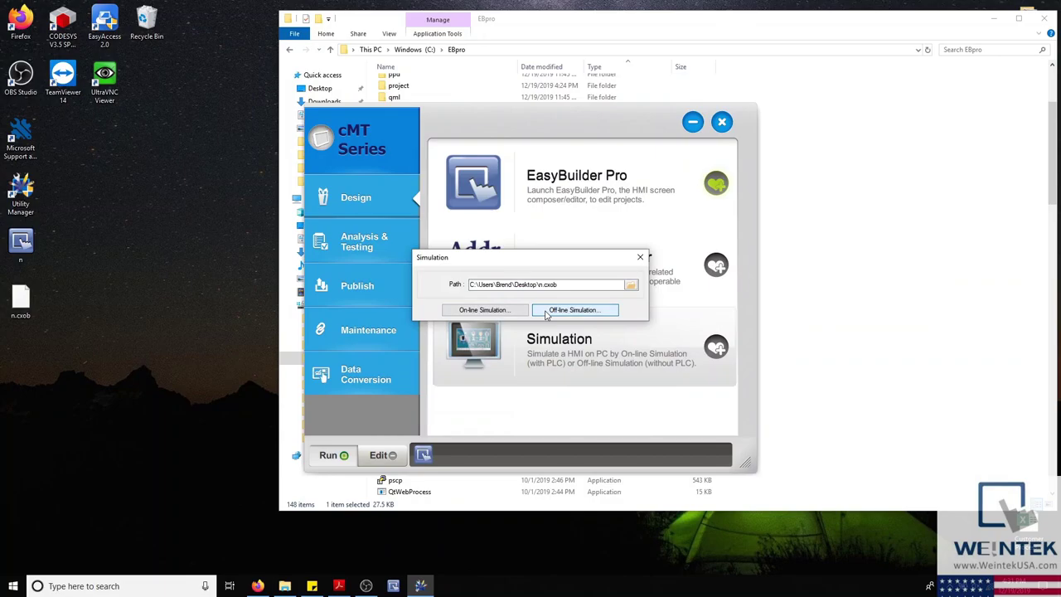
{"action": "left_click", "coordinate": [547, 312]}
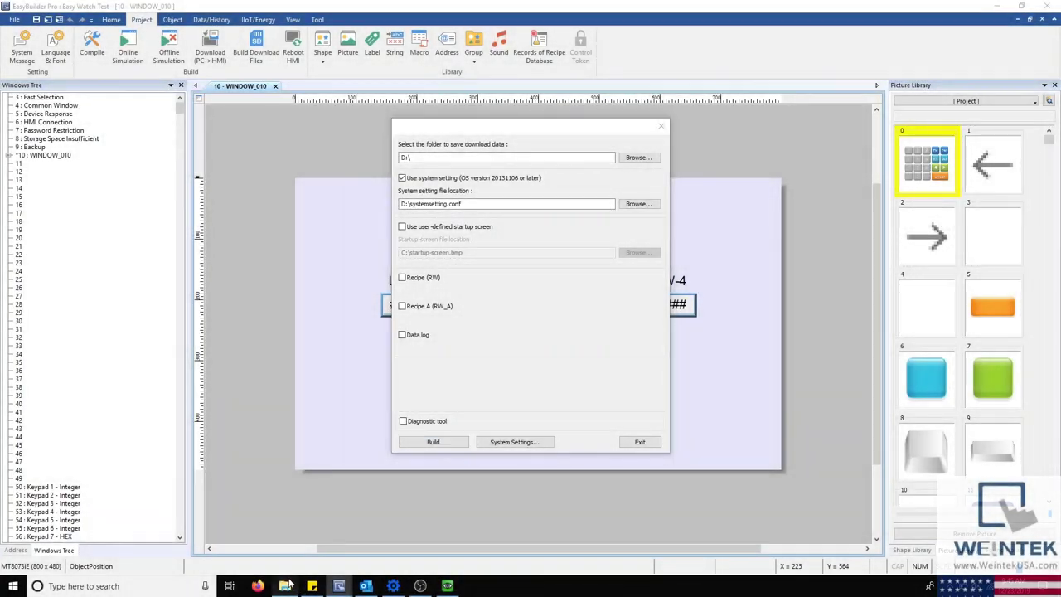
Step: Launch EasySystemSetting from the EBpro folder and move the HMI simulator aside
{"action": "left_click", "coordinate": [287, 587]}
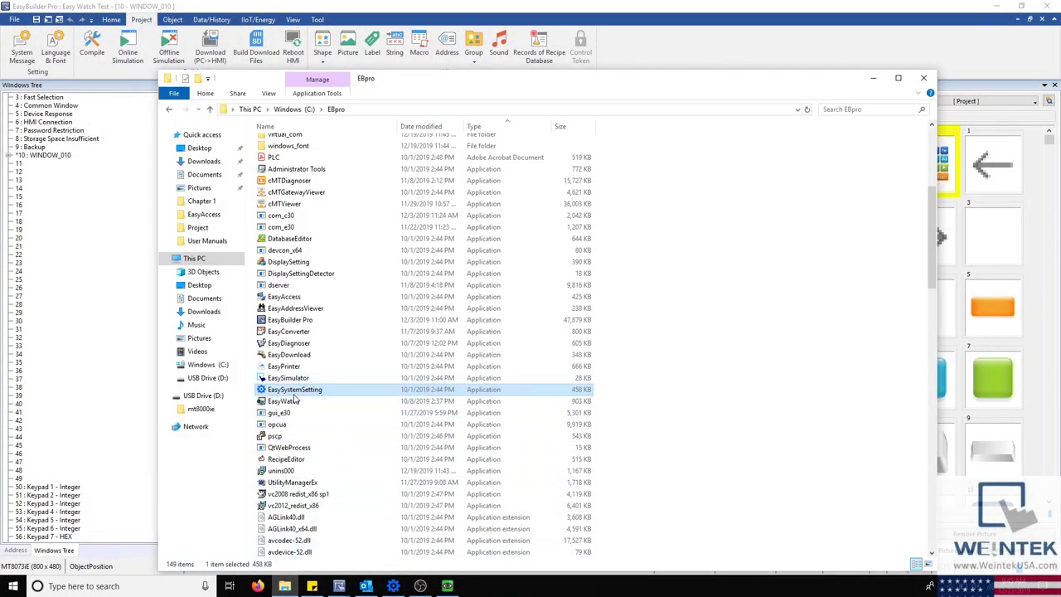
{"action": "key", "text": "Return"}
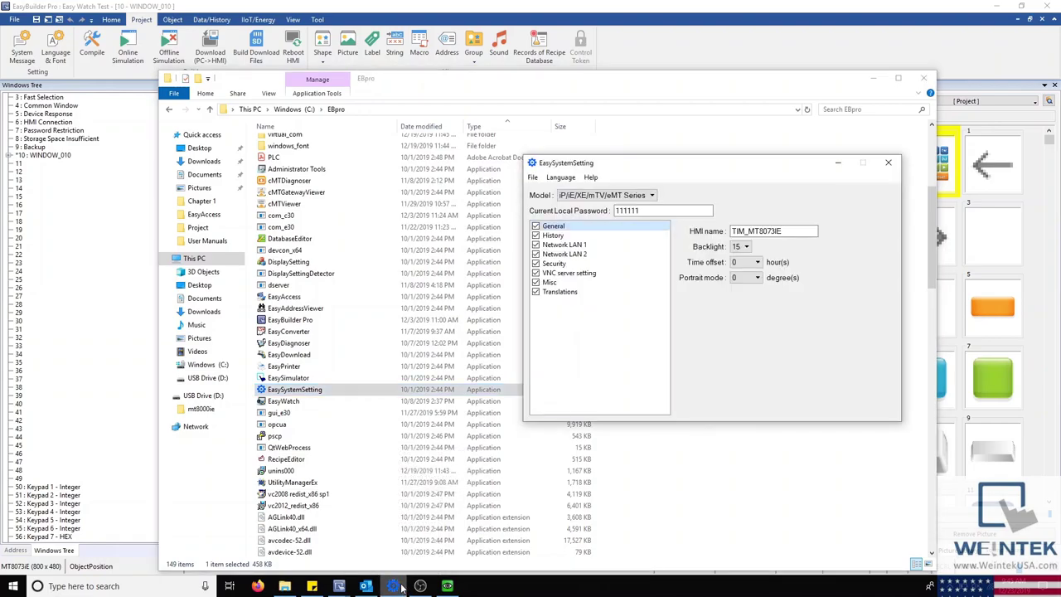
{"action": "left_click", "coordinate": [447, 586]}
{"action": "left_click_drag", "start_coordinate": [556, 146], "coordinate": [302, 148]}
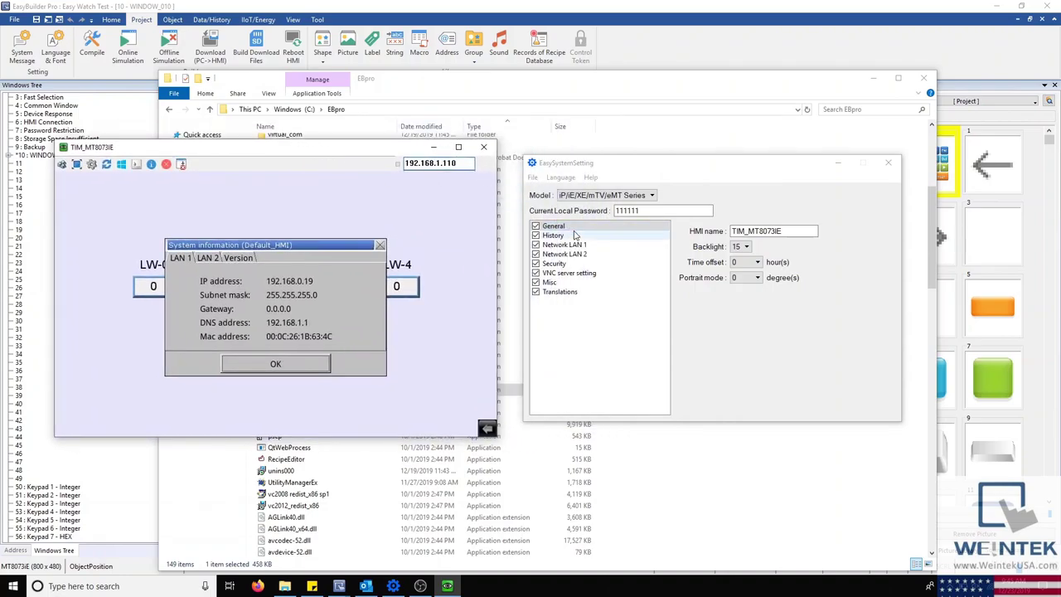
Step: Review the History, Network LAN 1/LAN 2 and General settings, plus the File and Language menus
{"action": "left_click", "coordinate": [558, 236]}
{"action": "left_click", "coordinate": [565, 246]}
{"action": "left_click", "coordinate": [567, 255]}
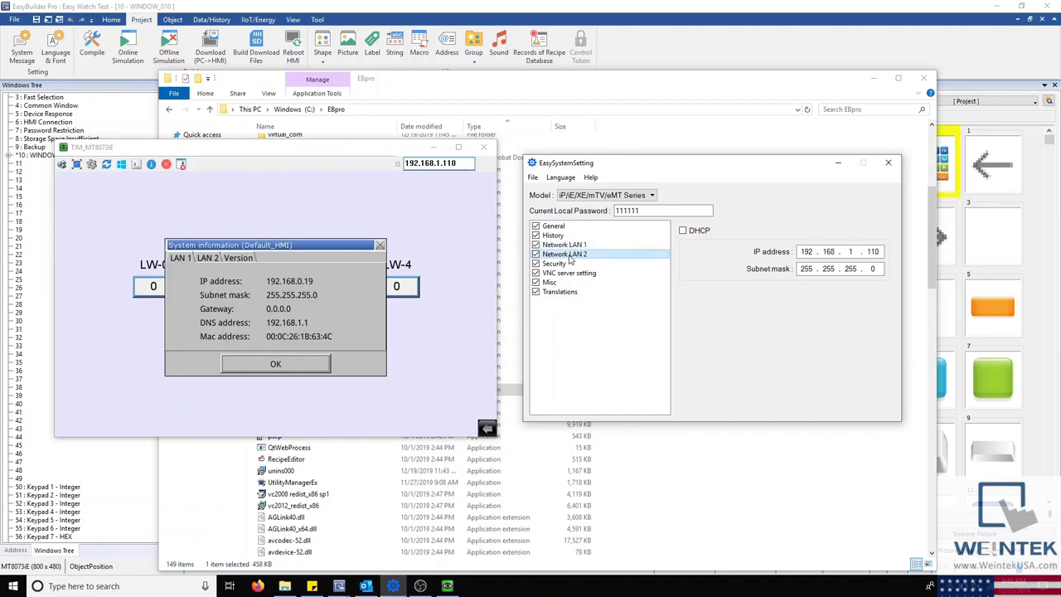
{"action": "left_click", "coordinate": [571, 247]}
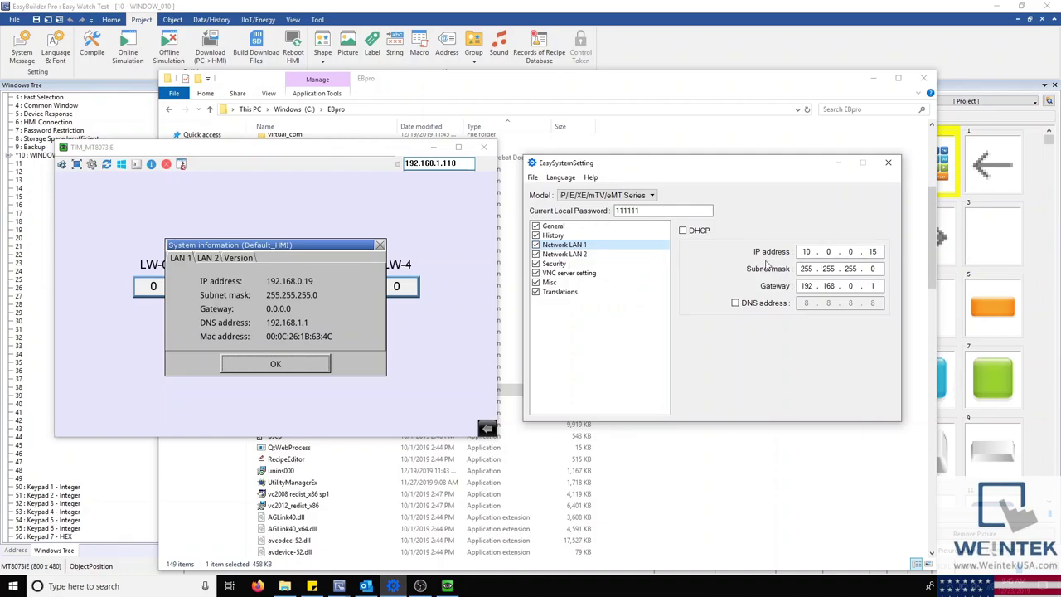
{"action": "left_click", "coordinate": [554, 227]}
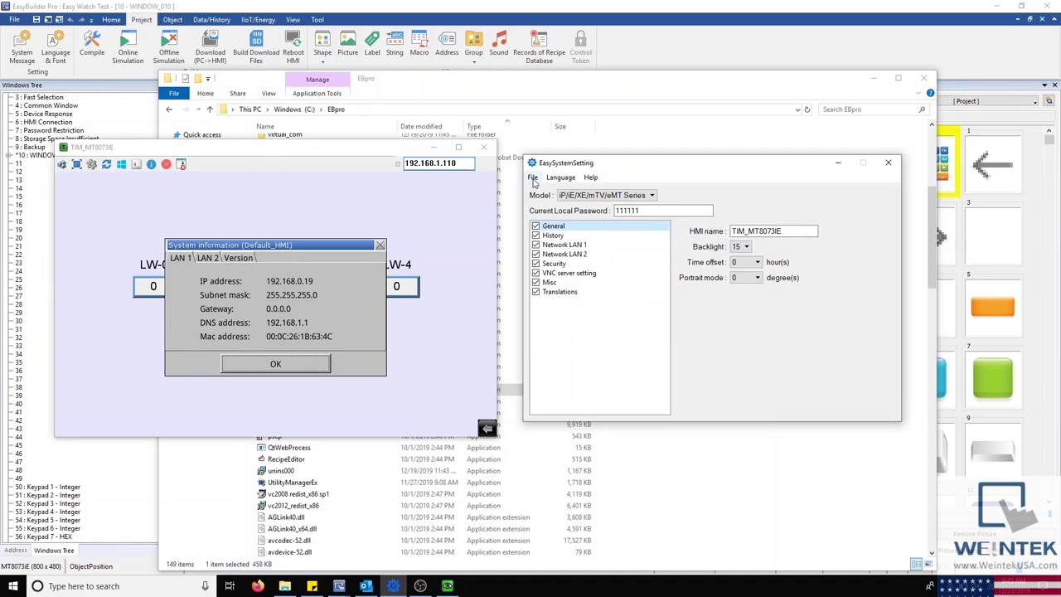
{"action": "left_click", "coordinate": [533, 179]}
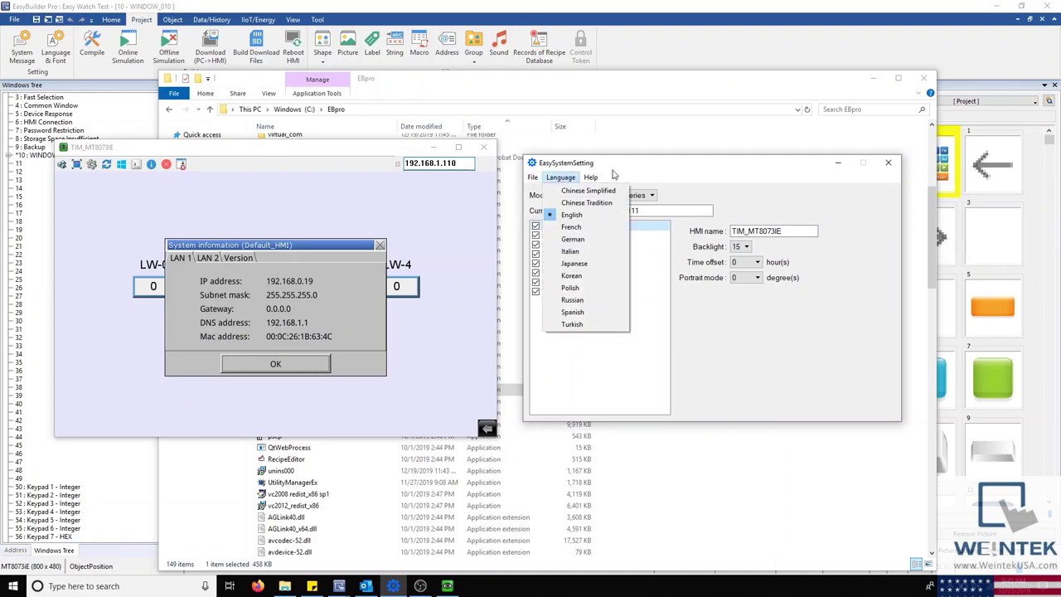
{"action": "left_click", "coordinate": [561, 178]}
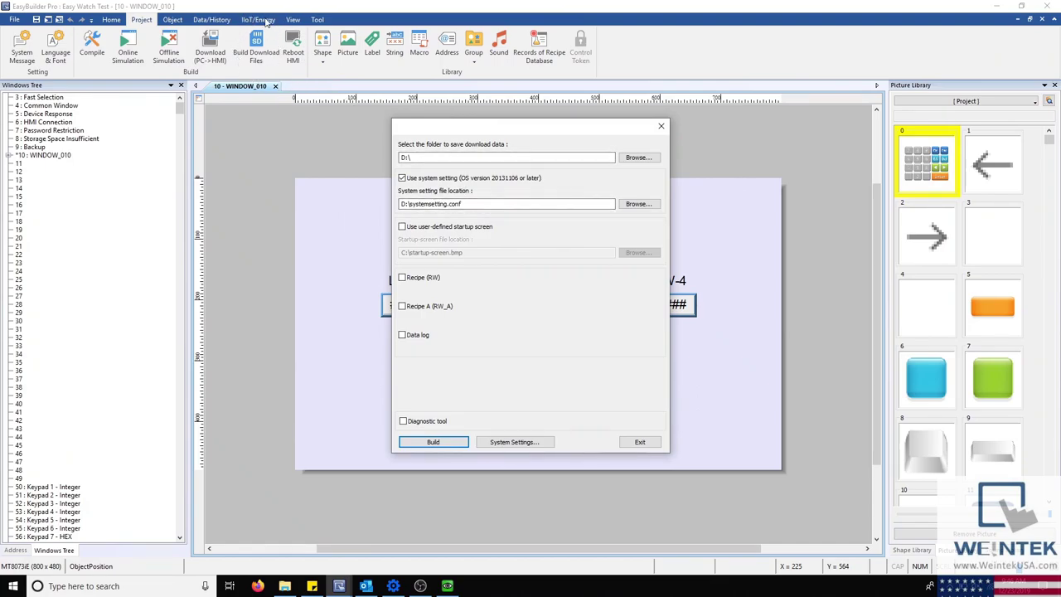
Step: Keep the D:\systemsetting.conf system setting file included in the download files, and check the hidden tray apps
{"action": "left_click", "coordinate": [402, 178]}
{"action": "left_click", "coordinate": [402, 178]}
{"action": "left_click", "coordinate": [403, 178]}
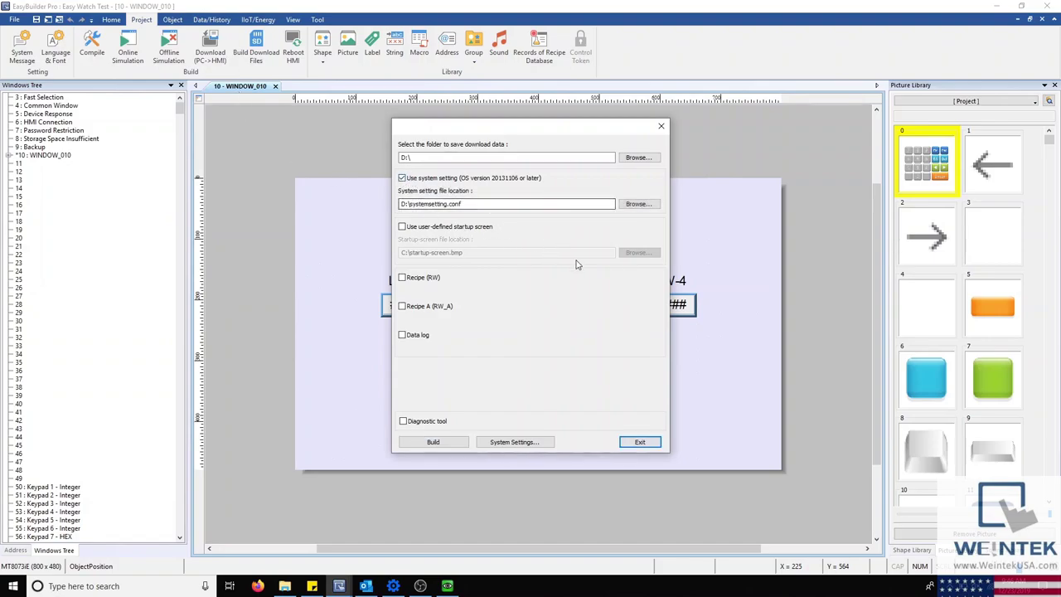
{"action": "left_click", "coordinate": [930, 586]}
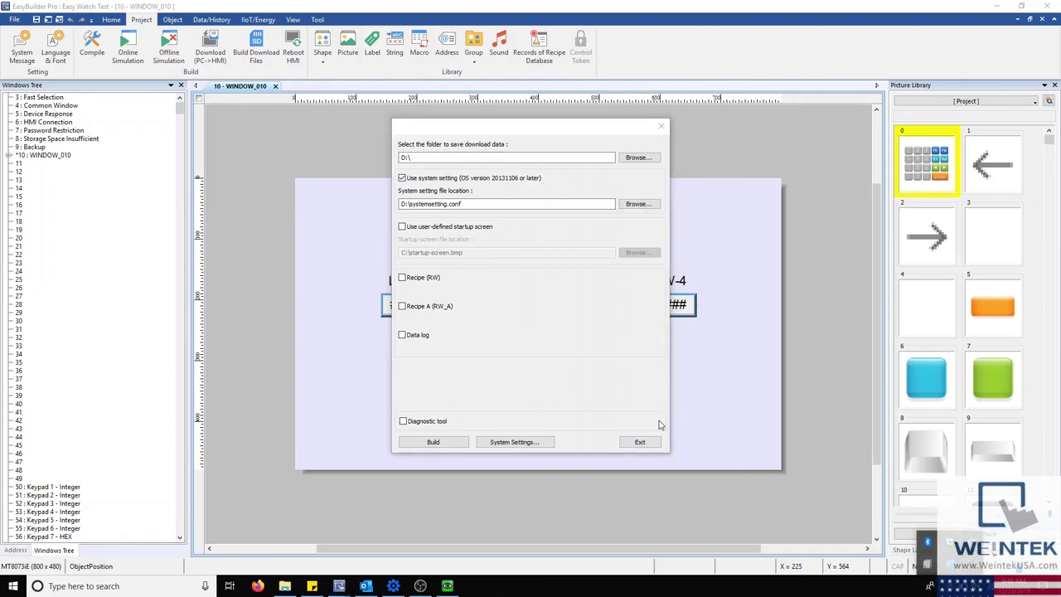
{"action": "left_click", "coordinate": [554, 387]}
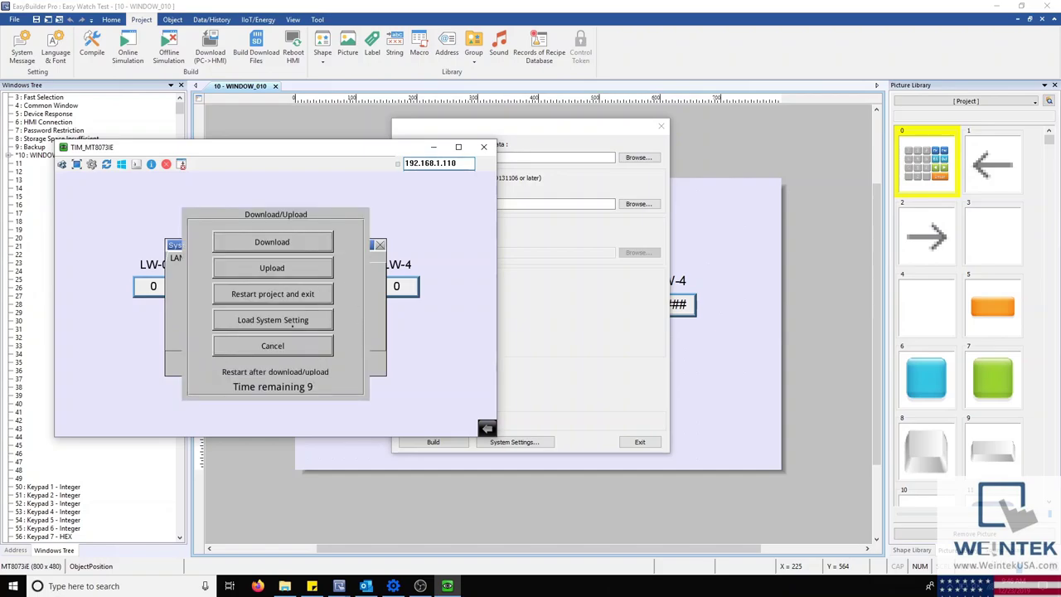
Step: Download the project to the HMI, view System Information showing LAN 1 IP 10.0.0.15, and select EasyWatch
{"action": "left_click", "coordinate": [289, 322]}
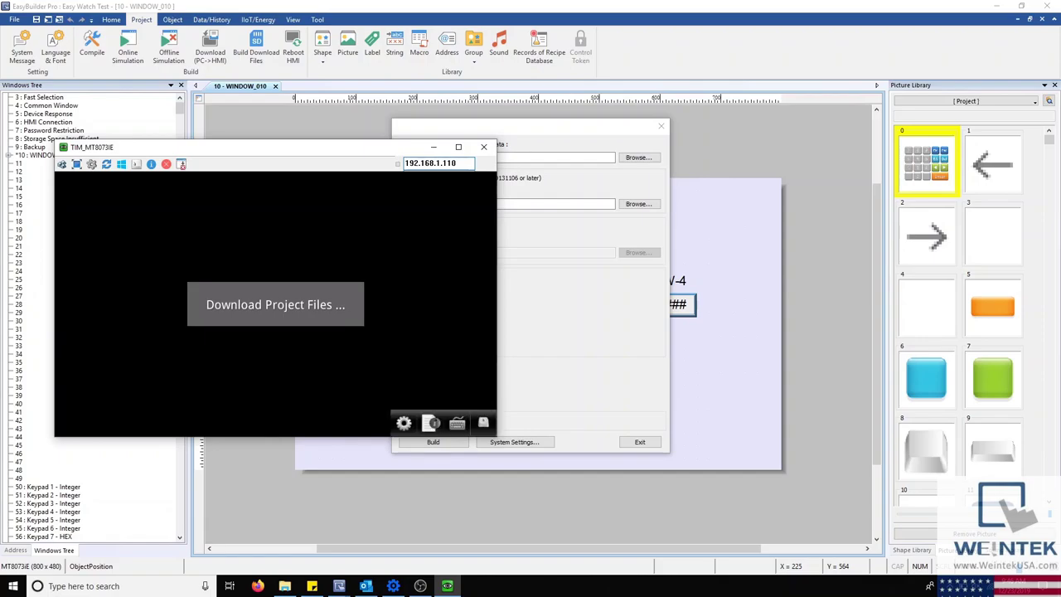
{"action": "left_click", "coordinate": [430, 423]}
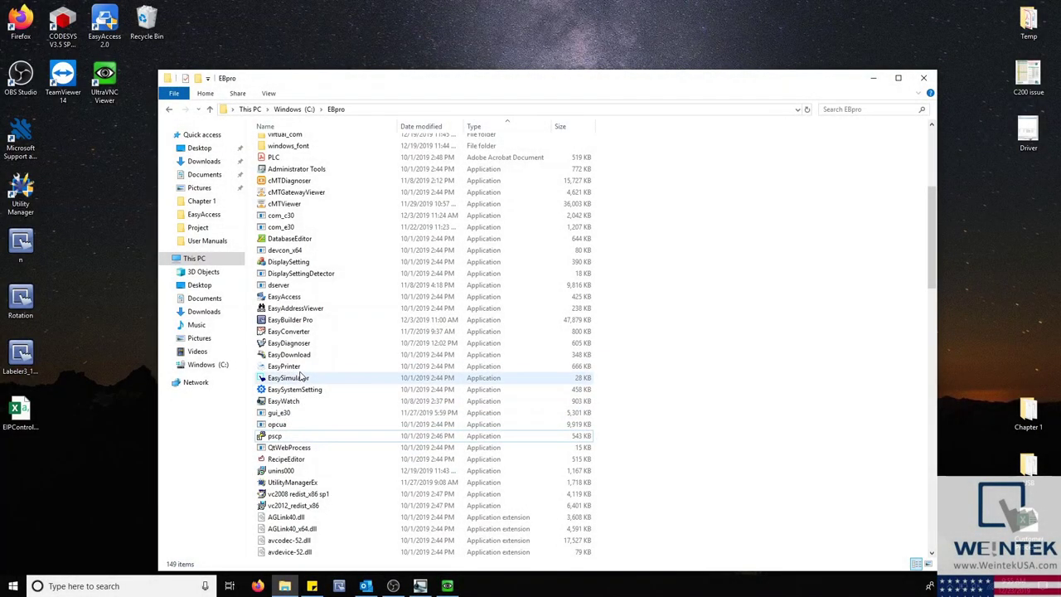
{"action": "left_click", "coordinate": [296, 402]}
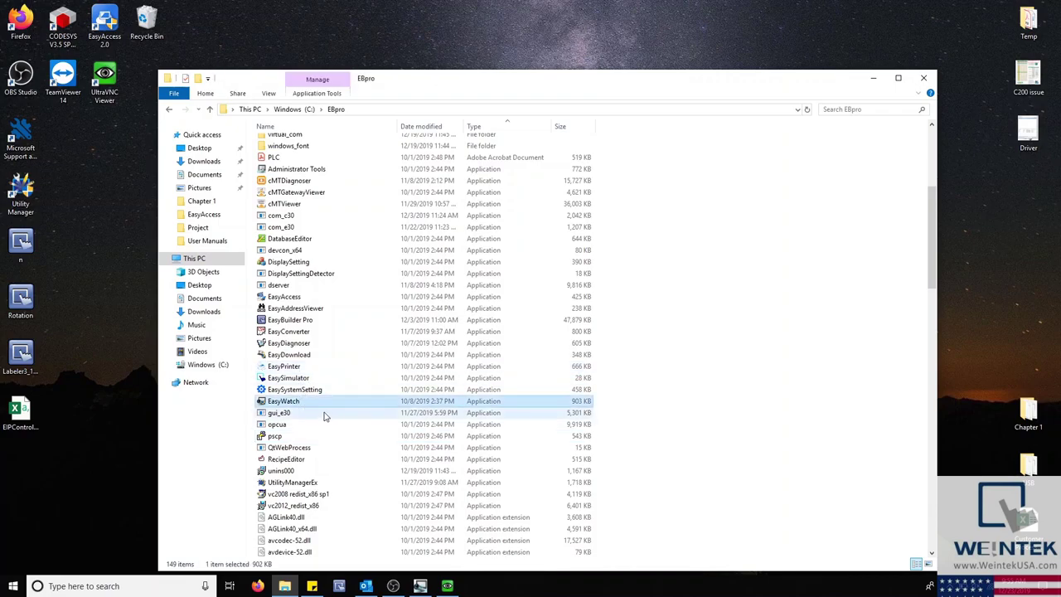
Step: Arrange EasyWatch on the right and the HMI viewer at the top-left of the screen
{"action": "left_click", "coordinate": [421, 586]}
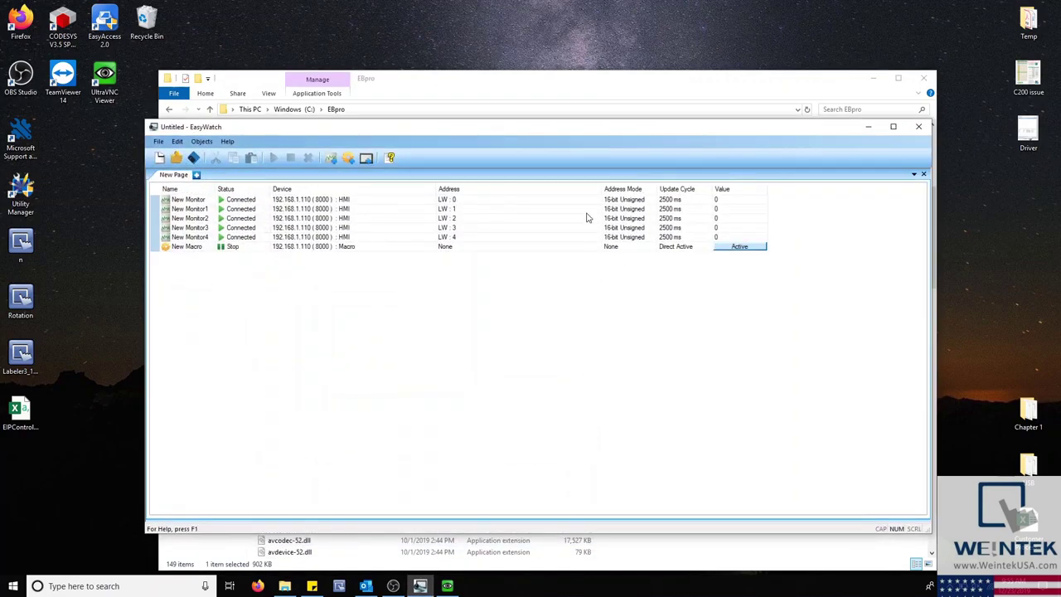
{"action": "left_click_drag", "start_coordinate": [549, 133], "coordinate": [668, 118]}
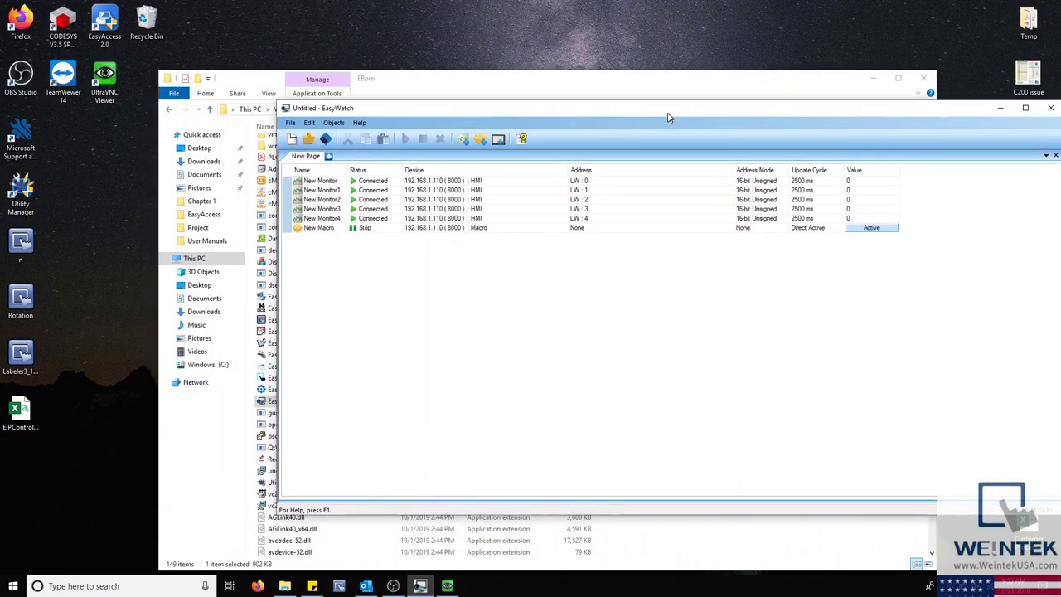
{"action": "left_click_drag", "start_coordinate": [416, 125], "coordinate": [577, 80]}
{"action": "left_click", "coordinate": [452, 589]}
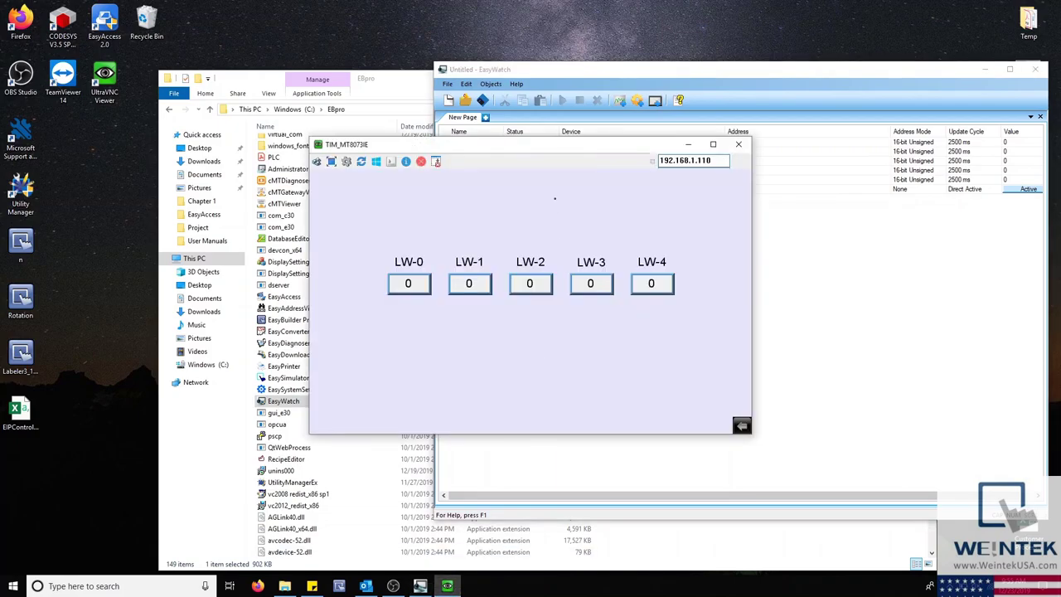
{"action": "left_click_drag", "start_coordinate": [558, 149], "coordinate": [237, 97]}
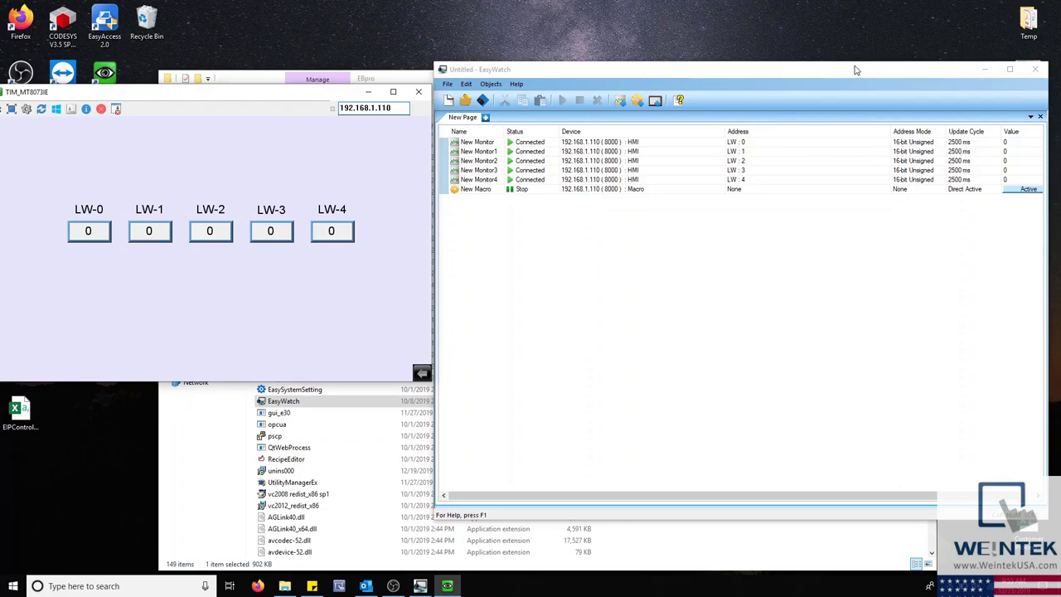
{"action": "left_click_drag", "start_coordinate": [857, 71], "coordinate": [850, 70]}
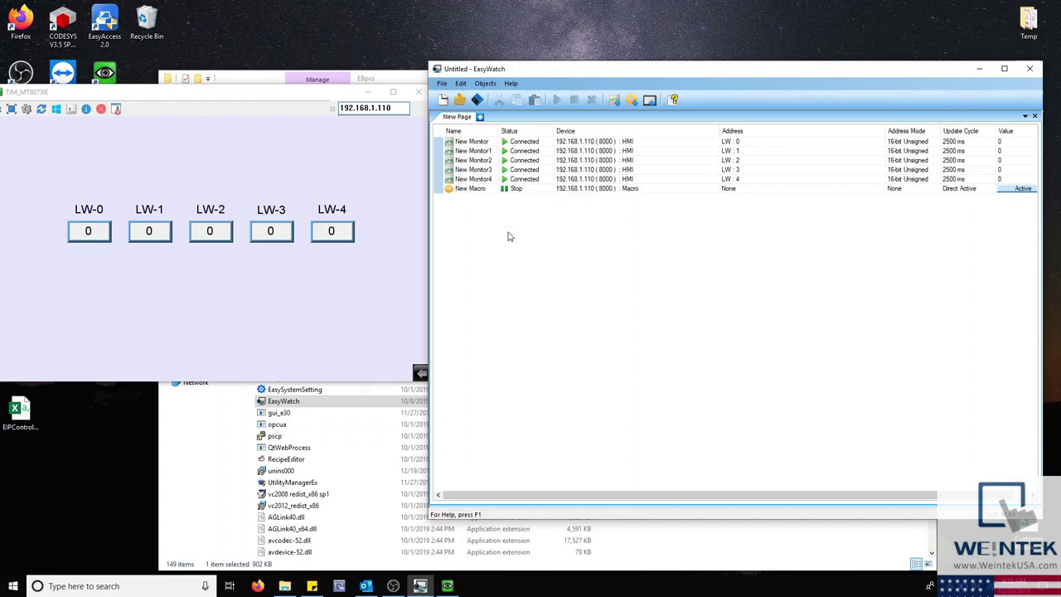
Step: Set LW-0 to 5 on the HMI keypad
{"action": "left_click", "coordinate": [84, 229]}
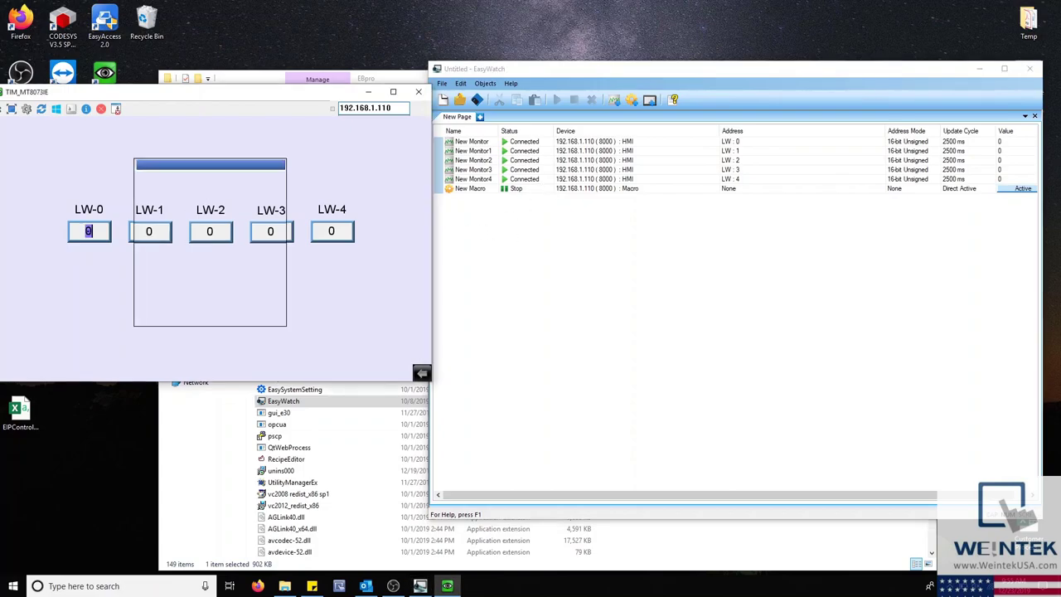
{"action": "left_click", "coordinate": [178, 252]}
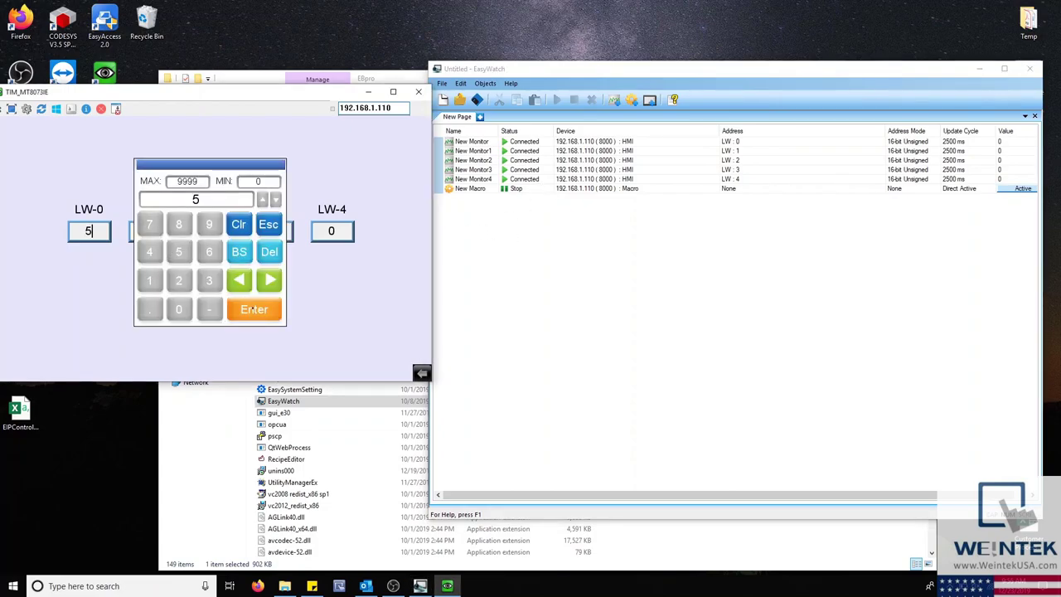
{"action": "left_click", "coordinate": [253, 309]}
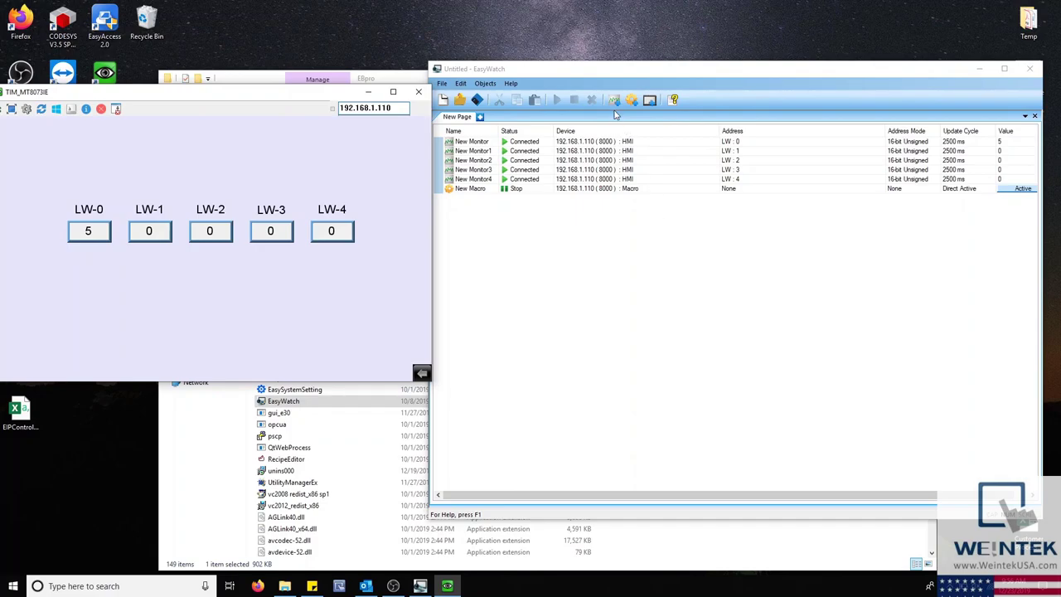
Step: Open the HMI Manager, new HMI settings and Add Monitor dialogs, closing each unchanged
{"action": "left_click", "coordinate": [651, 99]}
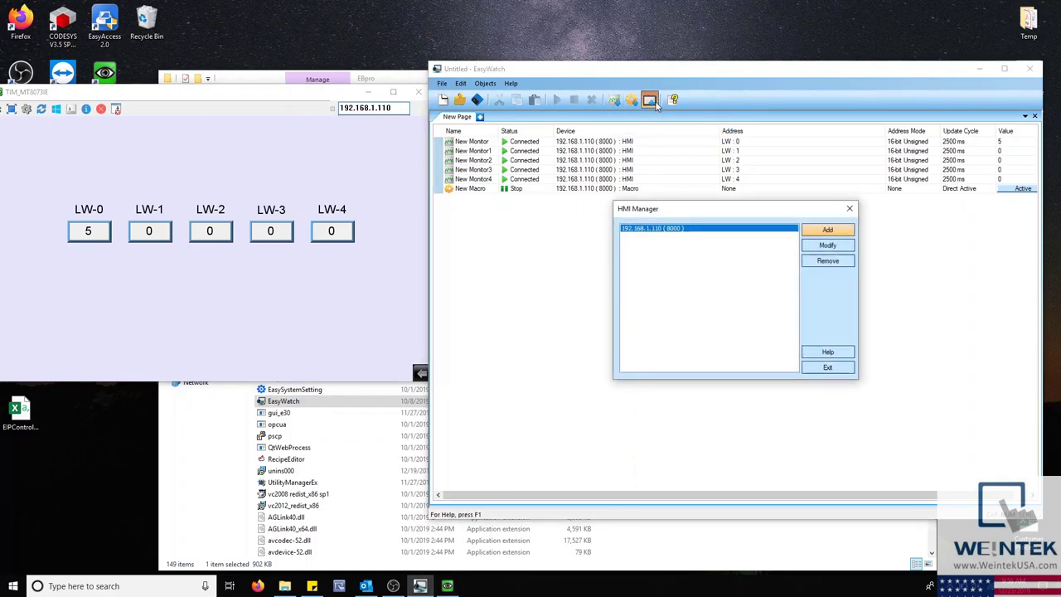
{"action": "left_click", "coordinate": [811, 235]}
{"action": "left_click", "coordinate": [896, 237]}
{"action": "left_click", "coordinate": [849, 209]}
{"action": "left_click", "coordinate": [615, 100]}
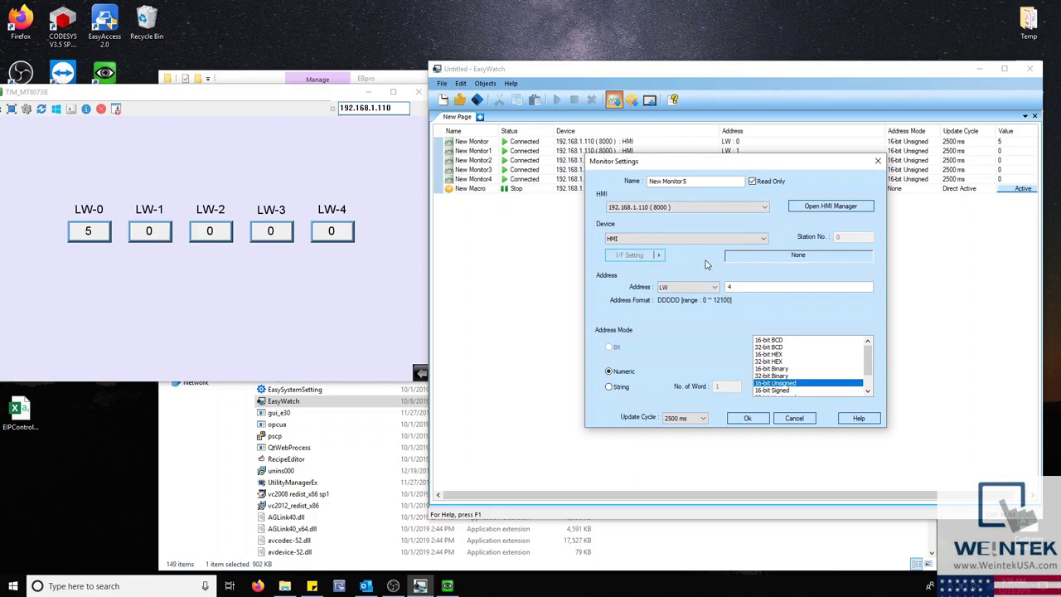
{"action": "left_click", "coordinate": [795, 418]}
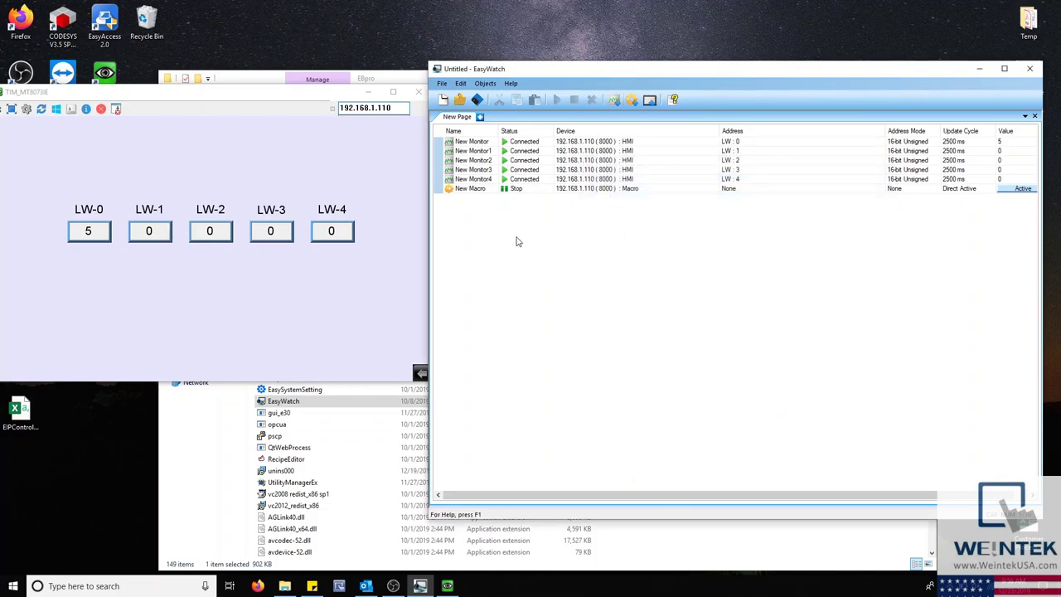
Step: Set LW-2 to 6 on the HMI keypad, then open and cancel the Add Macro dialog
{"action": "left_click", "coordinate": [202, 230]}
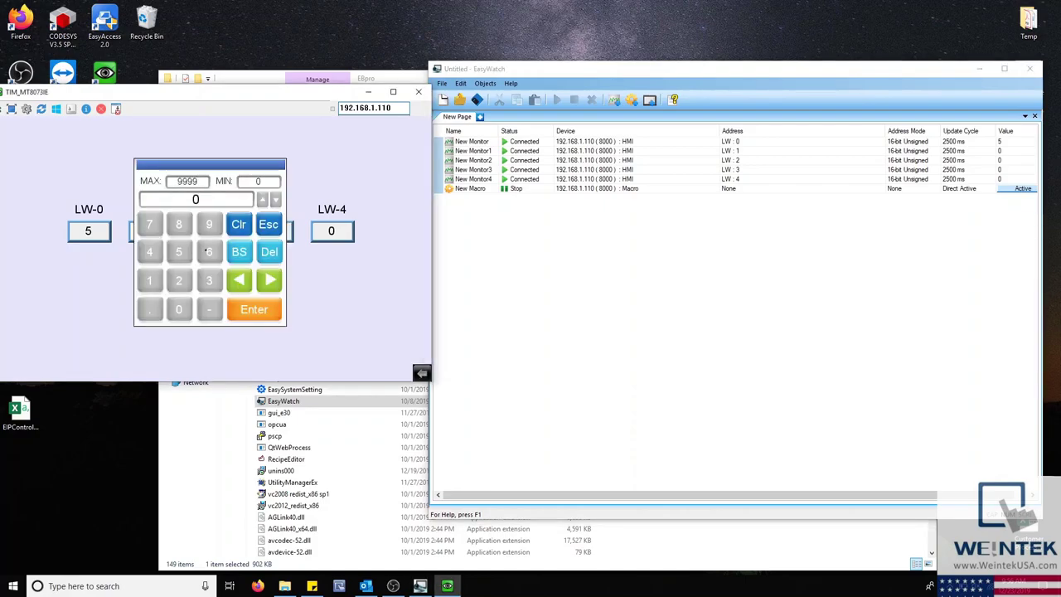
{"action": "left_click", "coordinate": [258, 310]}
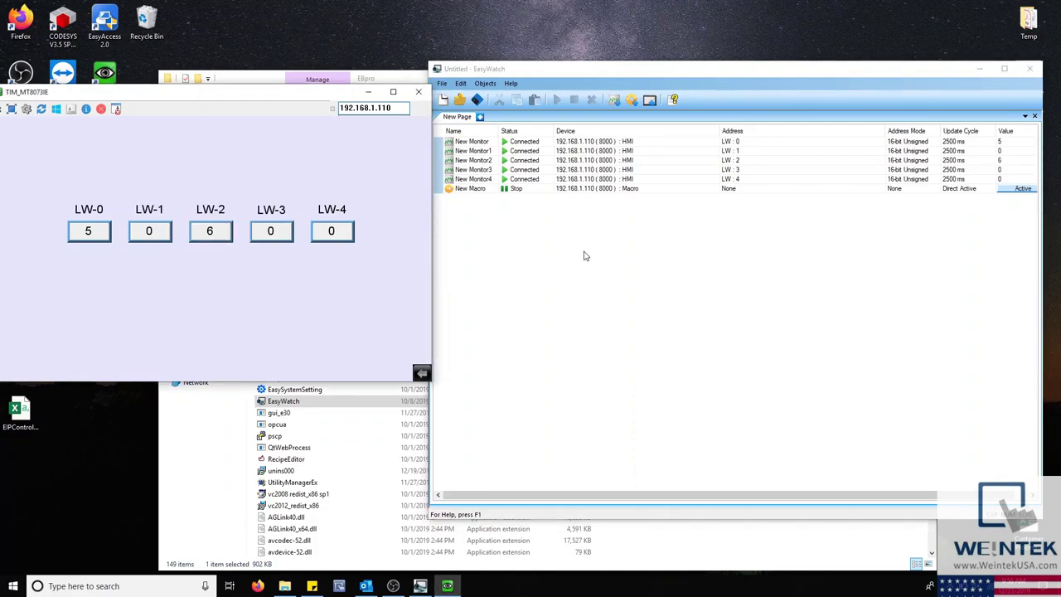
{"action": "left_click", "coordinate": [632, 101]}
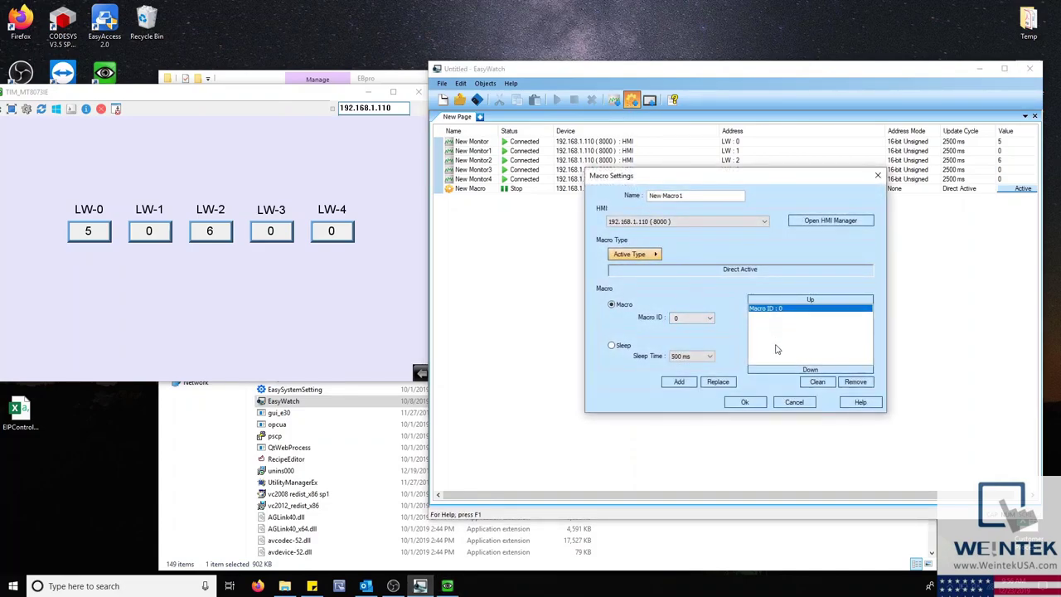
{"action": "left_click", "coordinate": [795, 404]}
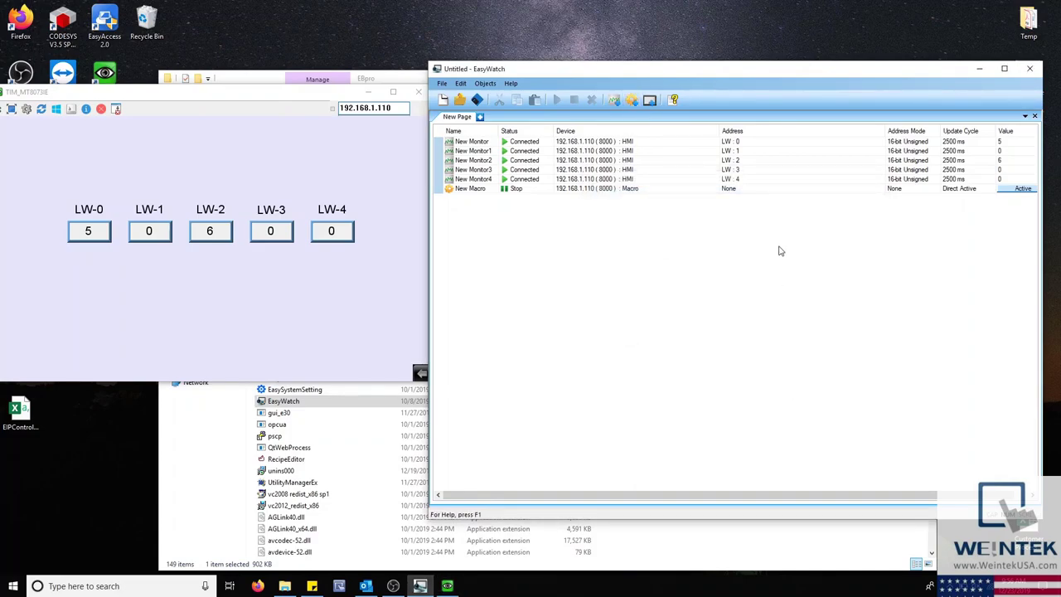
Step: Run the macro to write 5 to all words, then set LW-2 to 6 and LW-4 to 9 on the HMI
{"action": "left_click", "coordinate": [1010, 189]}
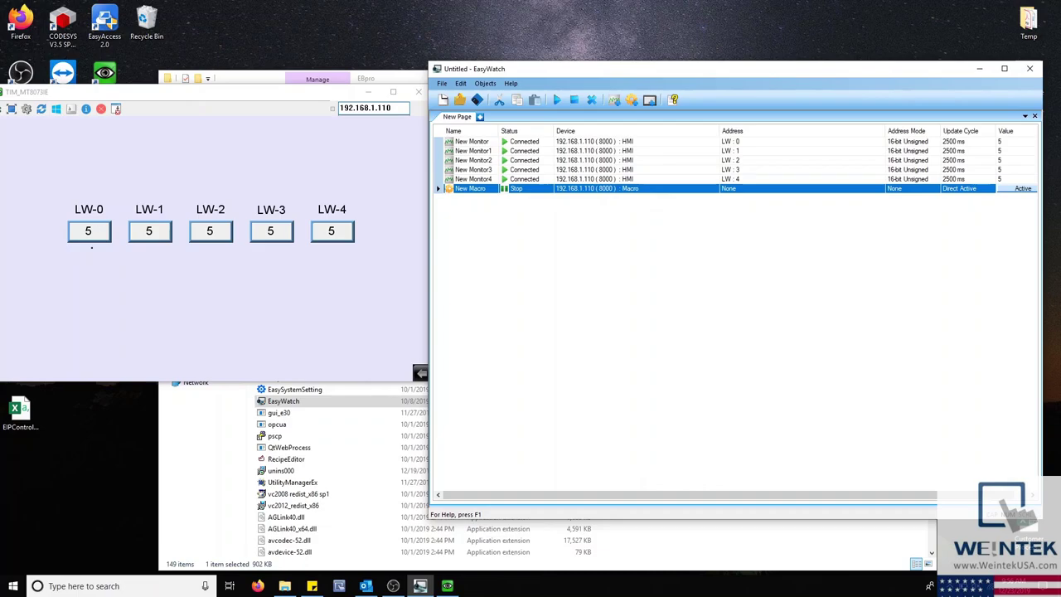
{"action": "left_click", "coordinate": [223, 231]}
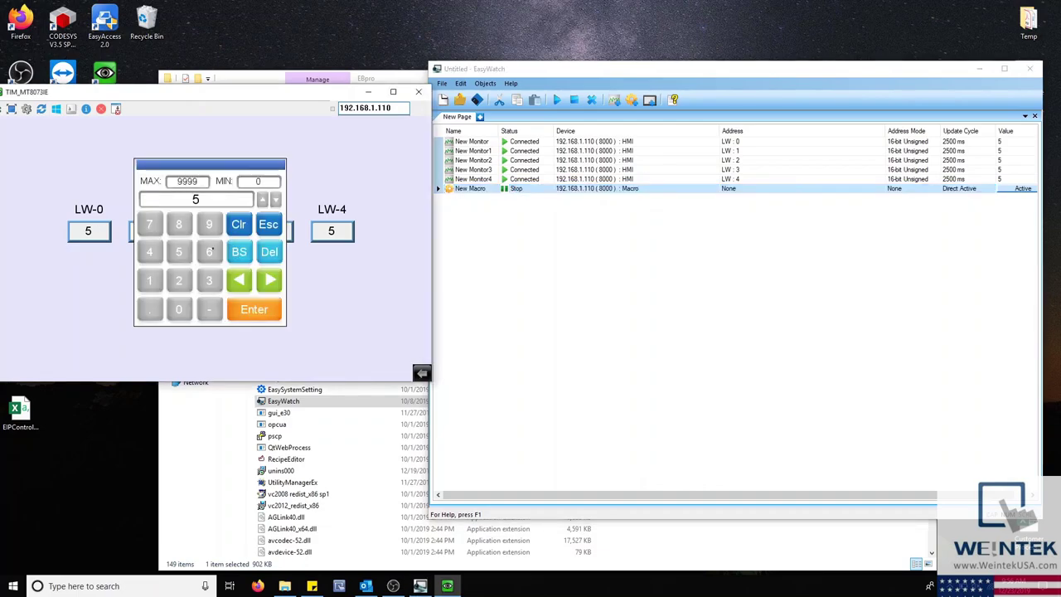
{"action": "type", "text": "6"}
{"action": "left_click", "coordinate": [249, 312]}
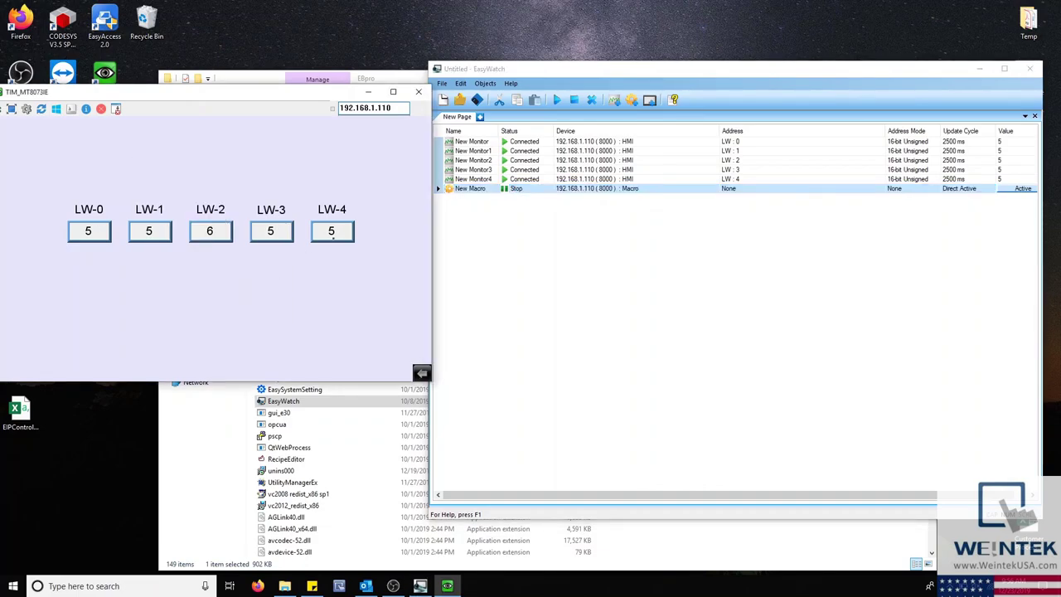
{"action": "left_click", "coordinate": [339, 229]}
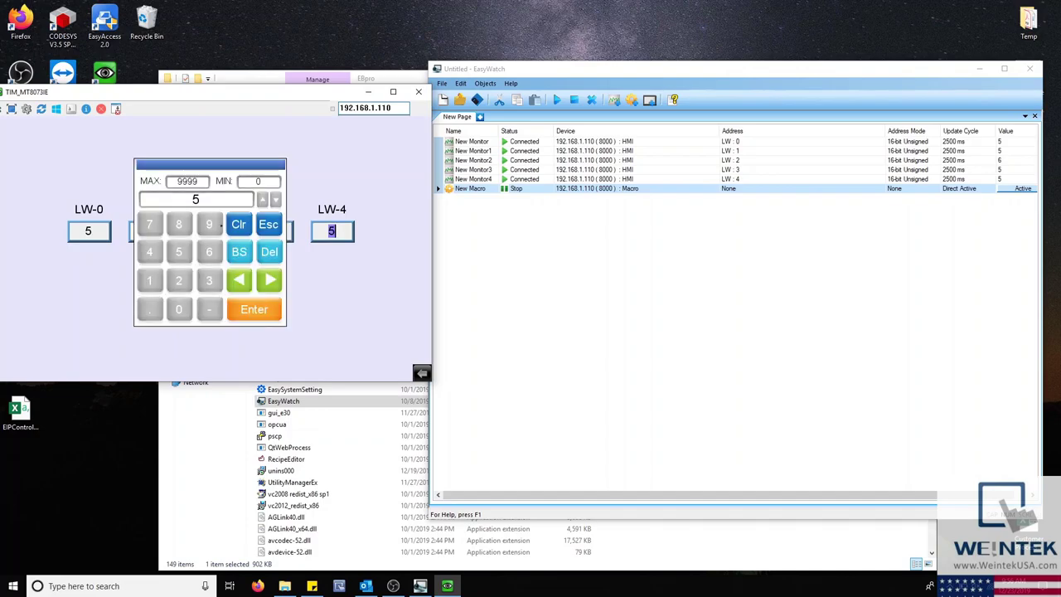
{"action": "type", "text": "9"}
{"action": "left_click", "coordinate": [252, 312]}
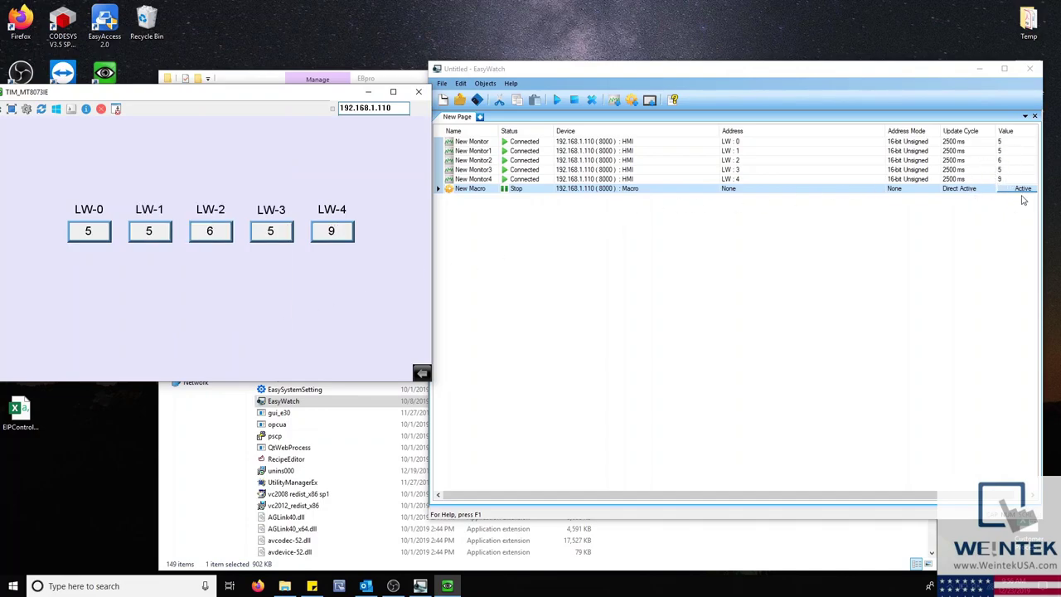
Step: Rerun the macro to reset the words to 5, then set LW-0 to 8 and LW-1 to 6
{"action": "left_click", "coordinate": [1026, 190]}
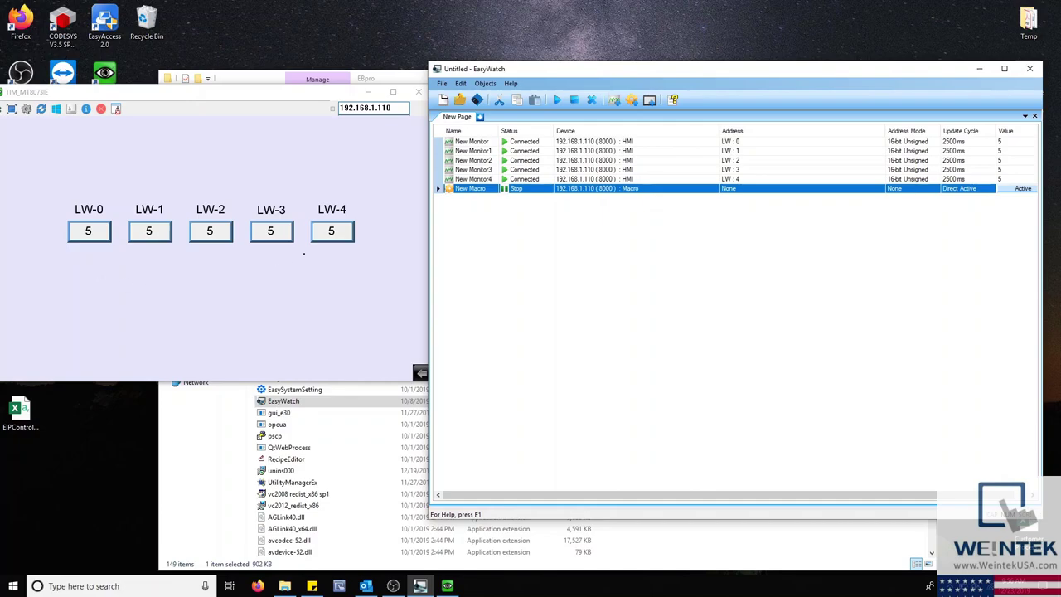
{"action": "left_click", "coordinate": [88, 230]}
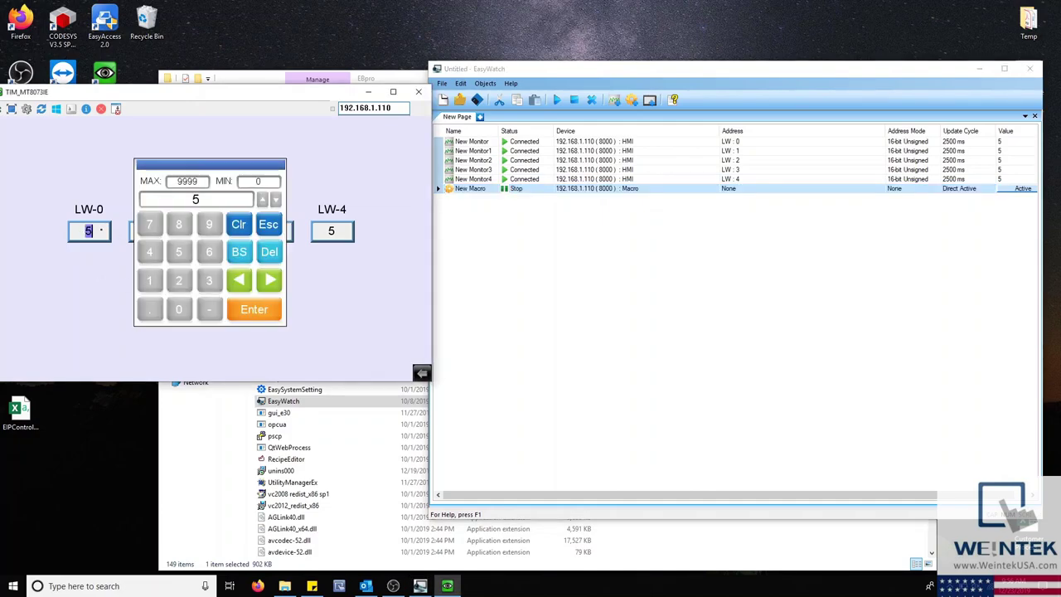
{"action": "left_click", "coordinate": [175, 225]}
{"action": "left_click", "coordinate": [254, 309]}
{"action": "left_click", "coordinate": [157, 233]}
{"action": "left_click", "coordinate": [209, 252]}
{"action": "left_click", "coordinate": [254, 309]}
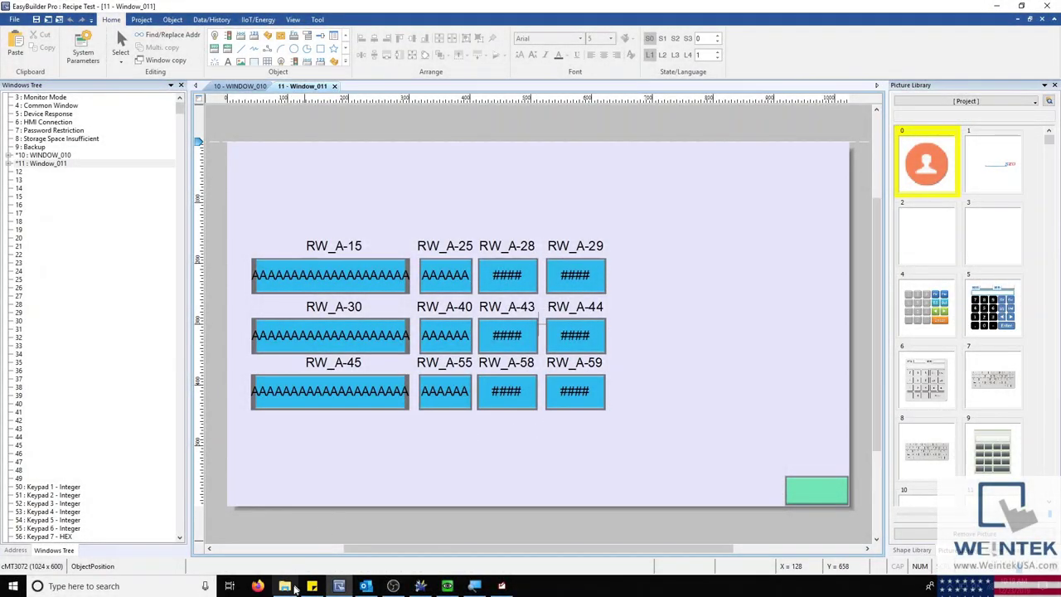
Step: Launch RecipeEditor from the C:\EBpro folder and move its window up slightly
{"action": "left_click", "coordinate": [285, 586]}
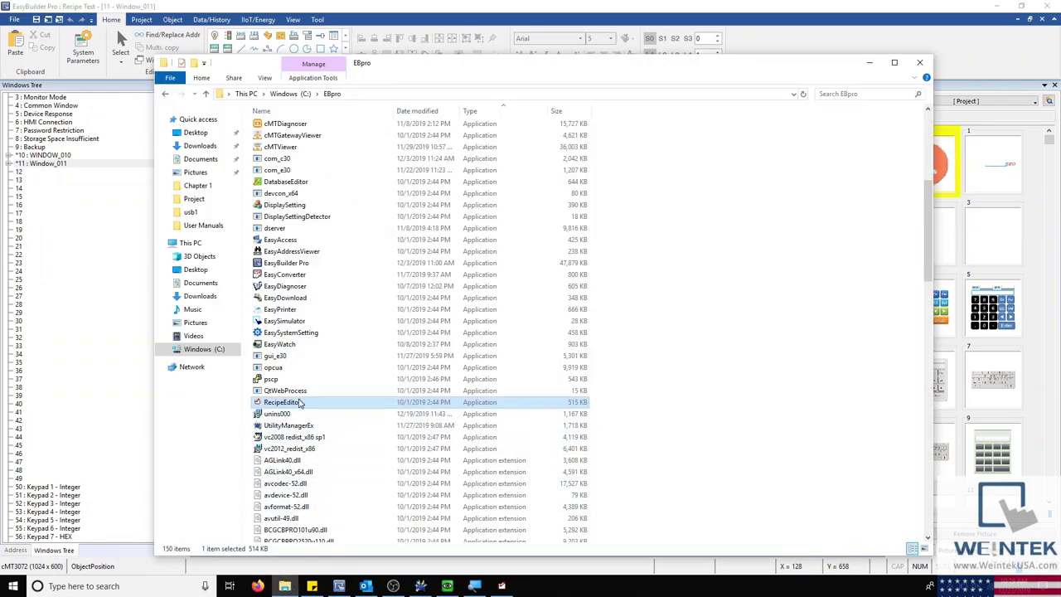
{"action": "double_click", "coordinate": [275, 404]}
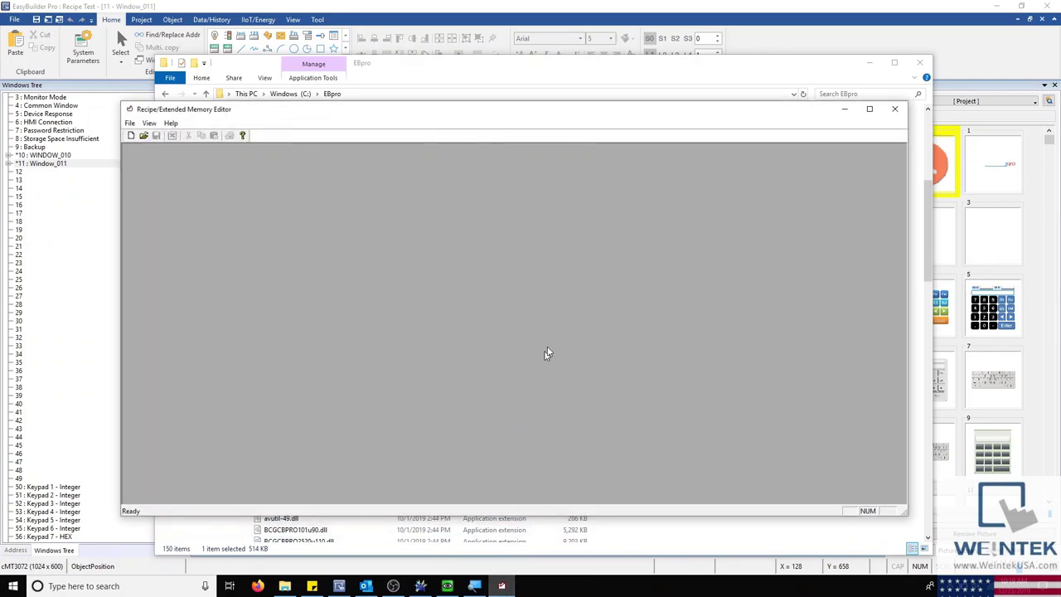
{"action": "left_click_drag", "start_coordinate": [494, 116], "coordinate": [502, 100]}
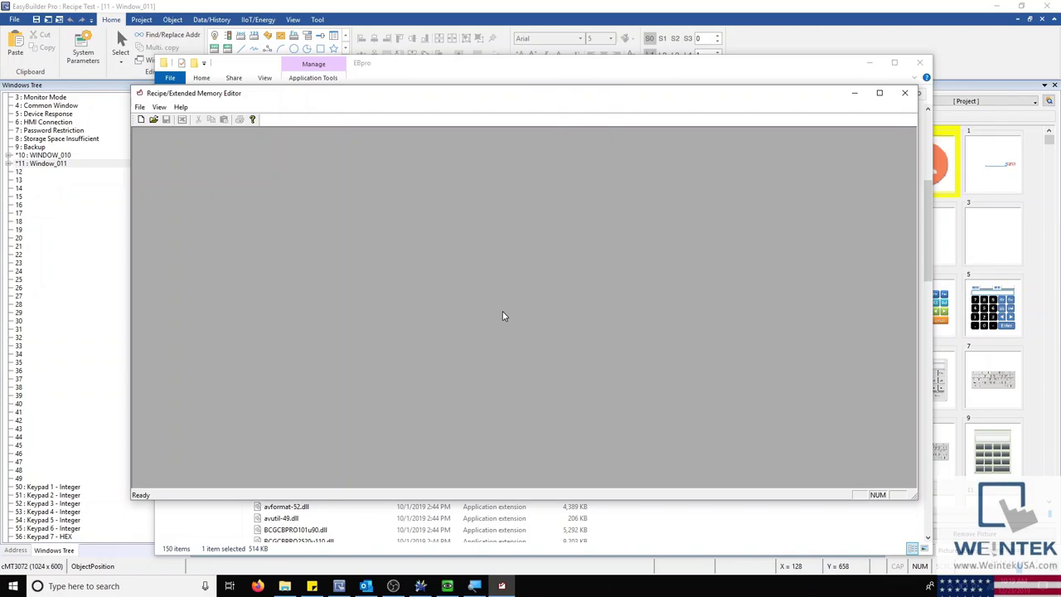
Step: Launch Utility Manager through a Windows search for 'uti' and show its Publish tools
{"action": "left_click", "coordinate": [161, 589]}
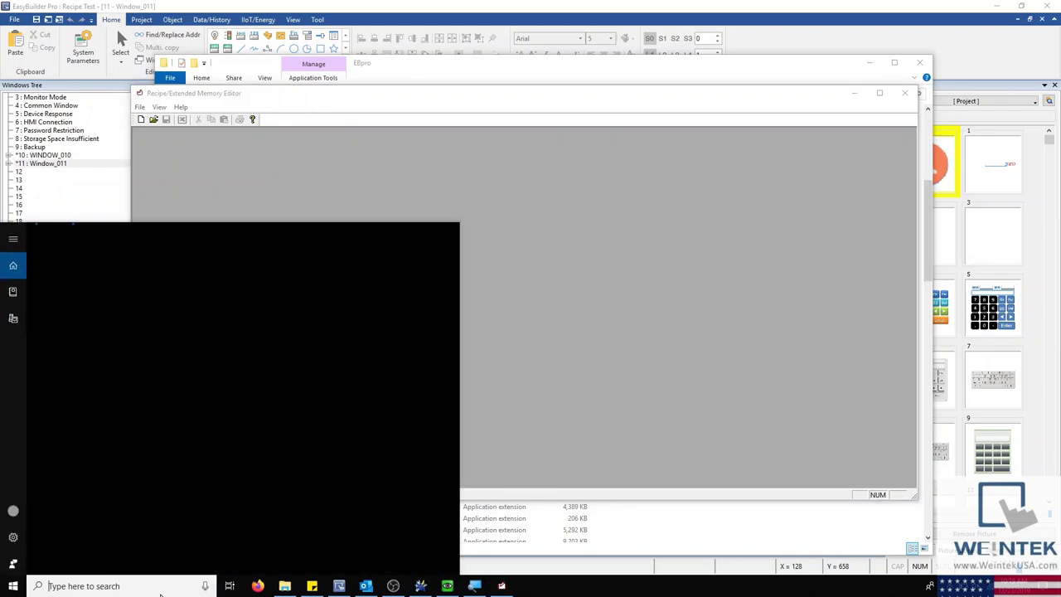
{"action": "type", "text": "uti"}
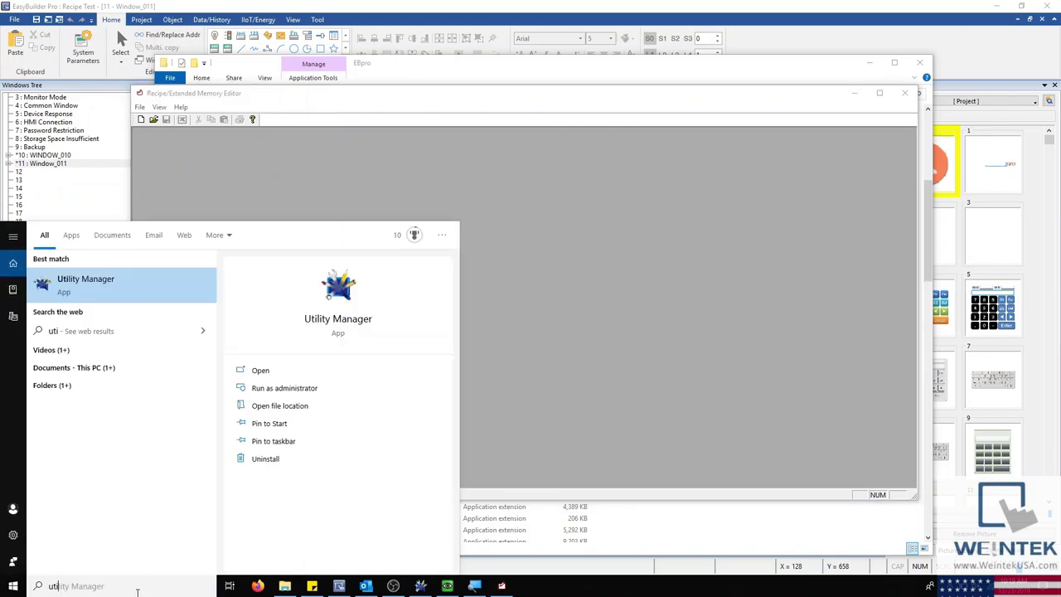
{"action": "left_click", "coordinate": [422, 587]}
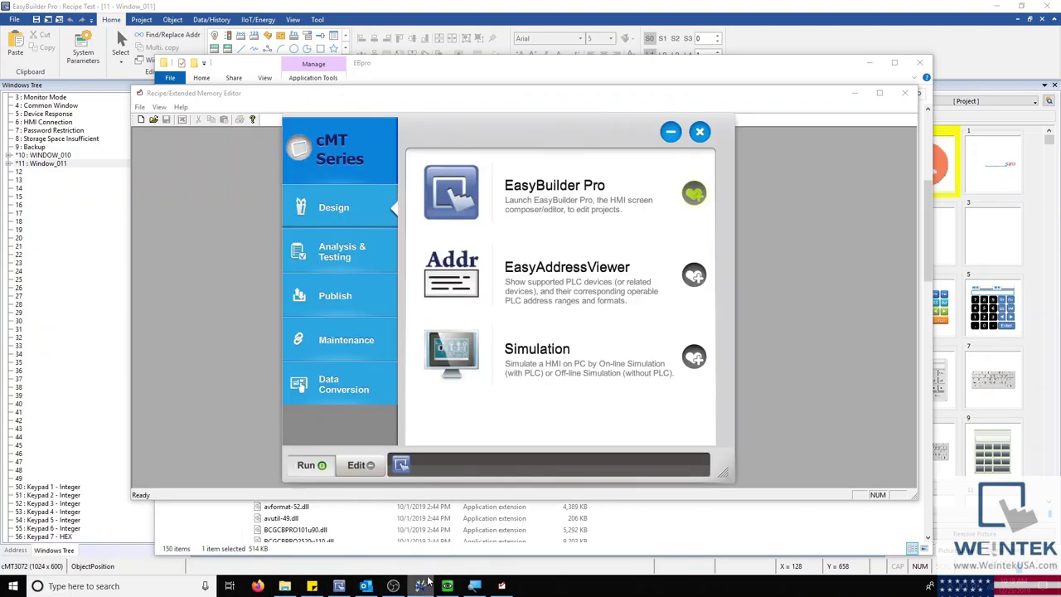
{"action": "left_click", "coordinate": [376, 292]}
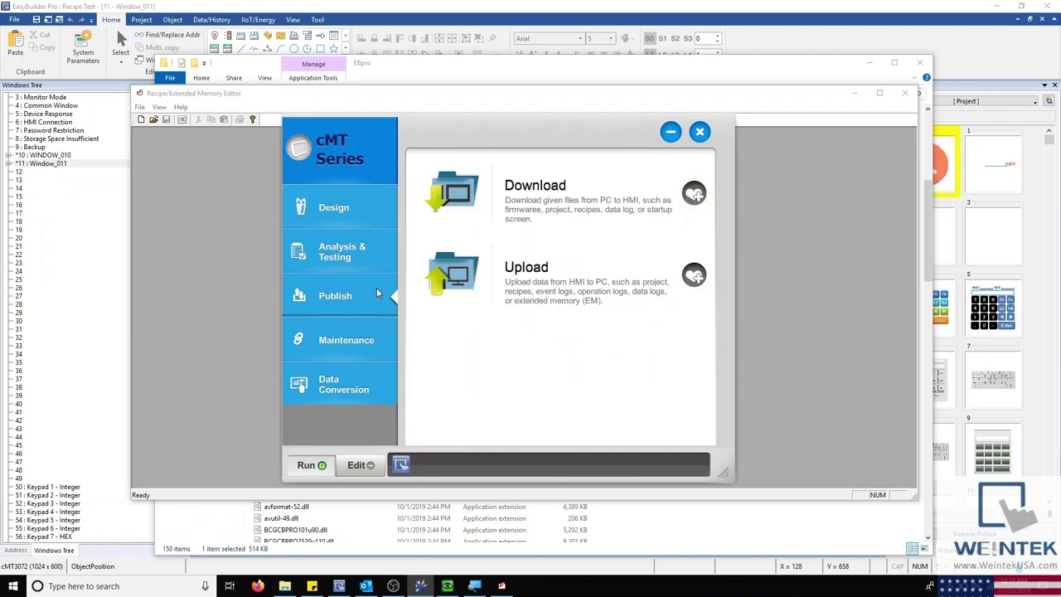
{"action": "left_click", "coordinate": [351, 140]}
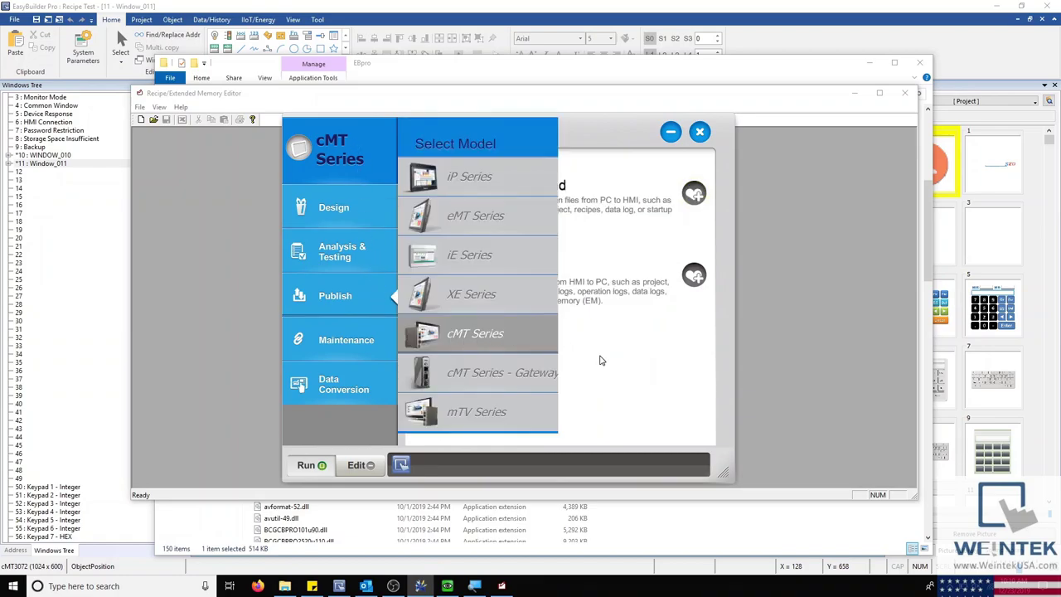
{"action": "left_click", "coordinate": [602, 360]}
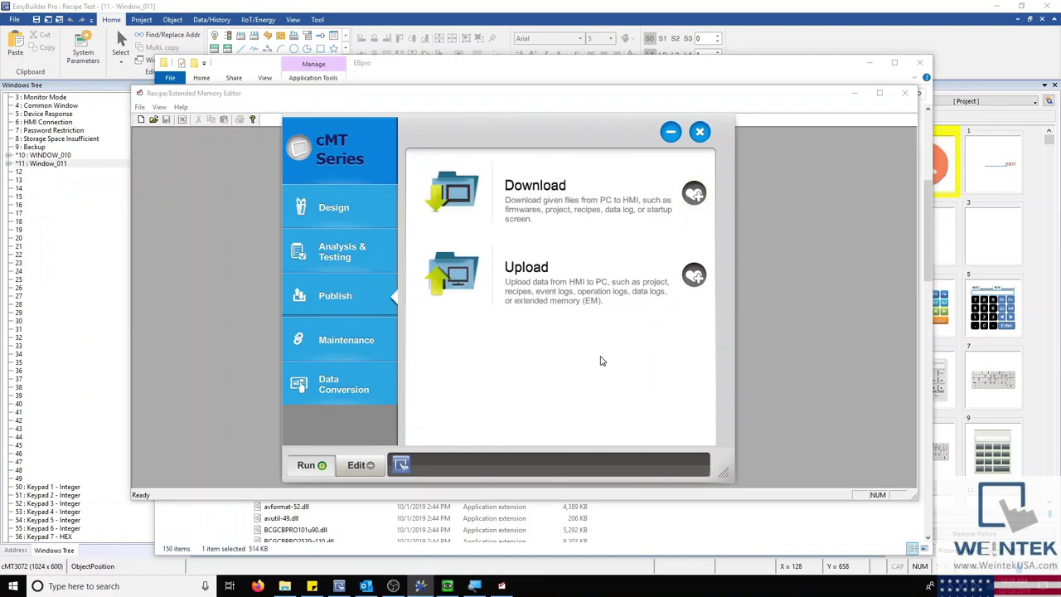
Step: In Download (PC->HMI), include the RW recipe and inspect the RW_A recipe_a.rcp path
{"action": "left_click", "coordinate": [469, 187]}
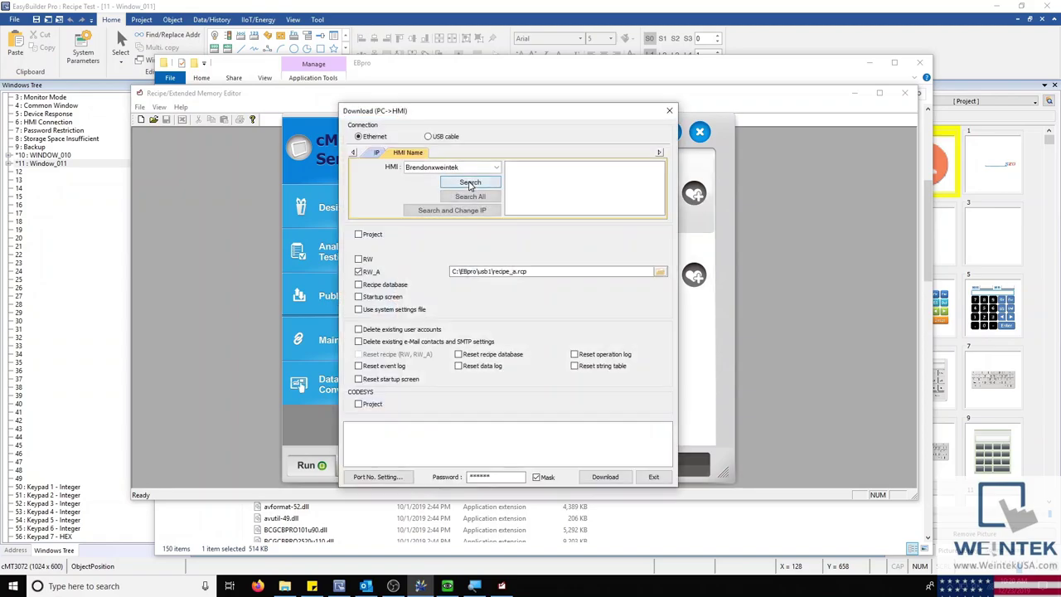
{"action": "left_click", "coordinate": [358, 260]}
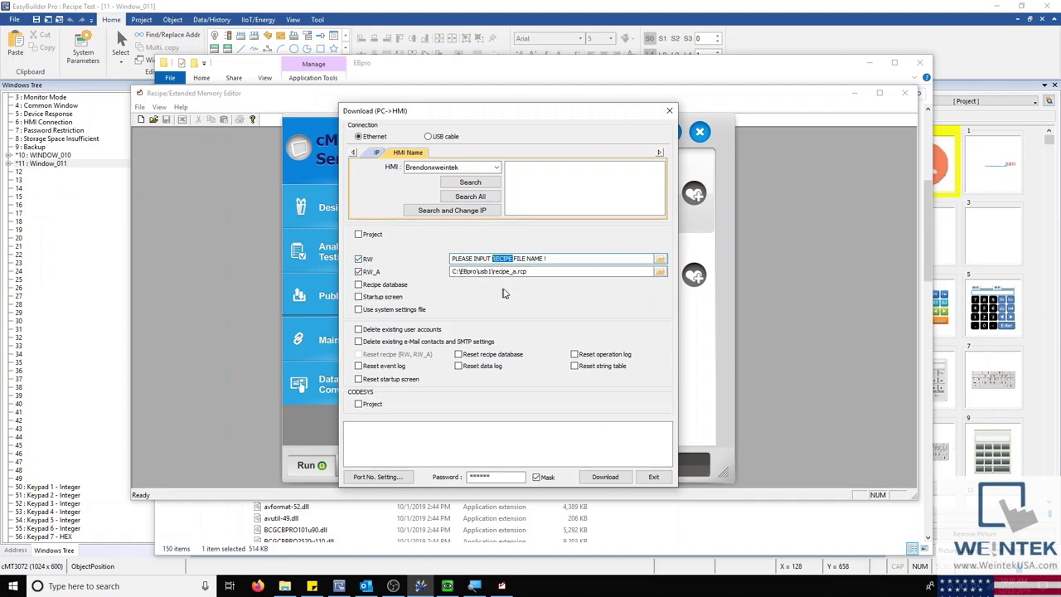
{"action": "left_click_drag", "start_coordinate": [530, 272], "coordinate": [517, 271]}
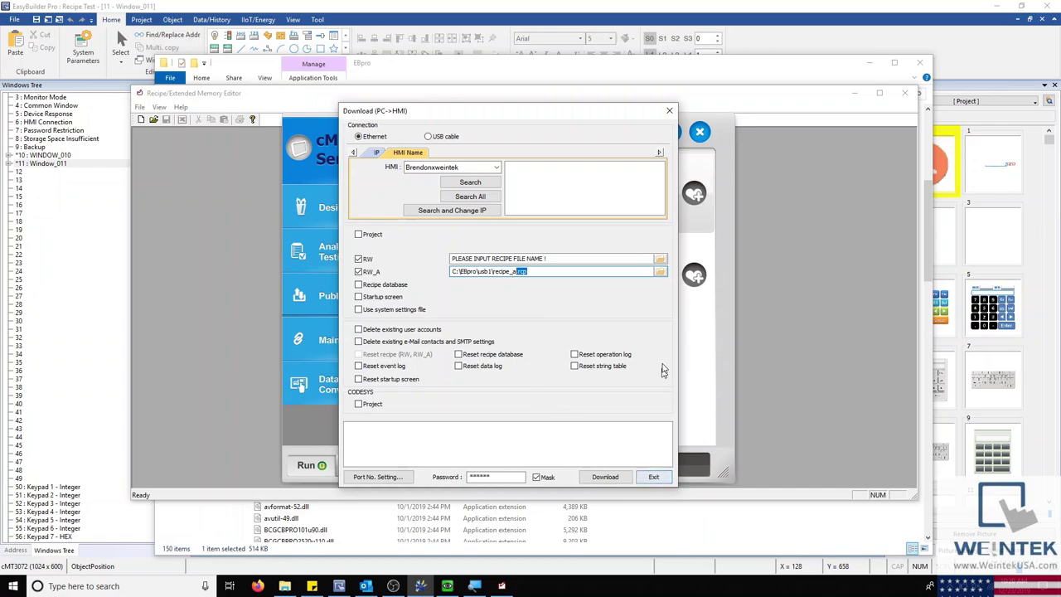
Step: Uncheck RW, view the Extended Memory system parameters without changes, then bring the Recipe Editor forward
{"action": "left_click", "coordinate": [361, 262]}
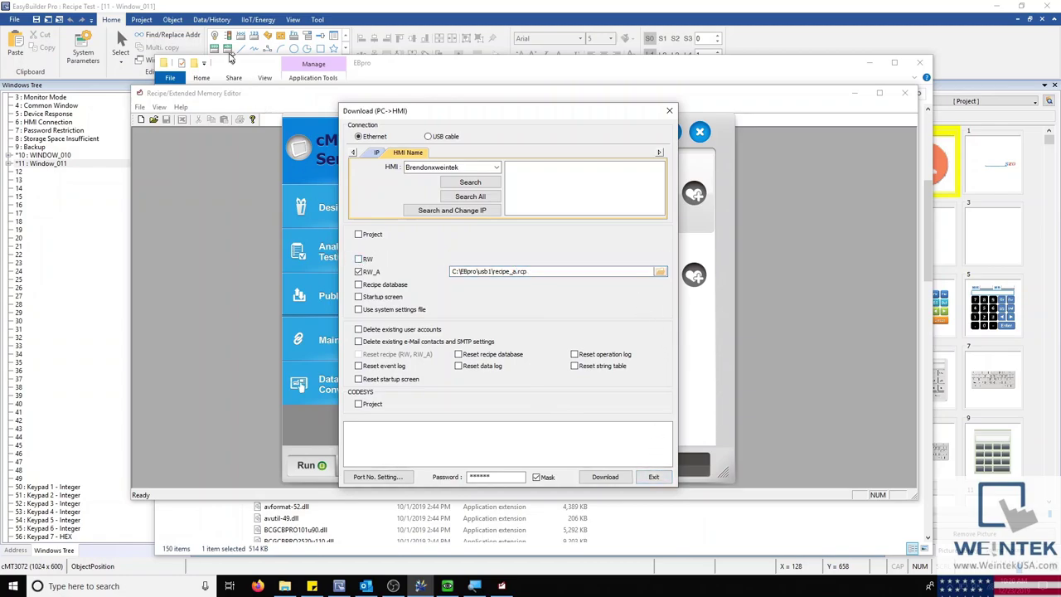
{"action": "left_click", "coordinate": [83, 52]}
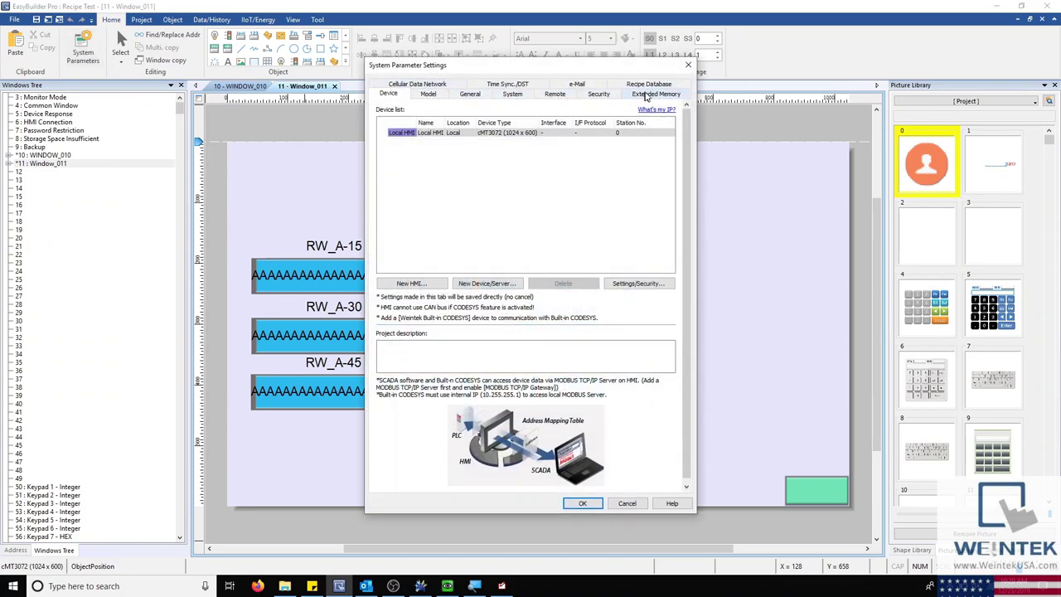
{"action": "left_click", "coordinate": [651, 94]}
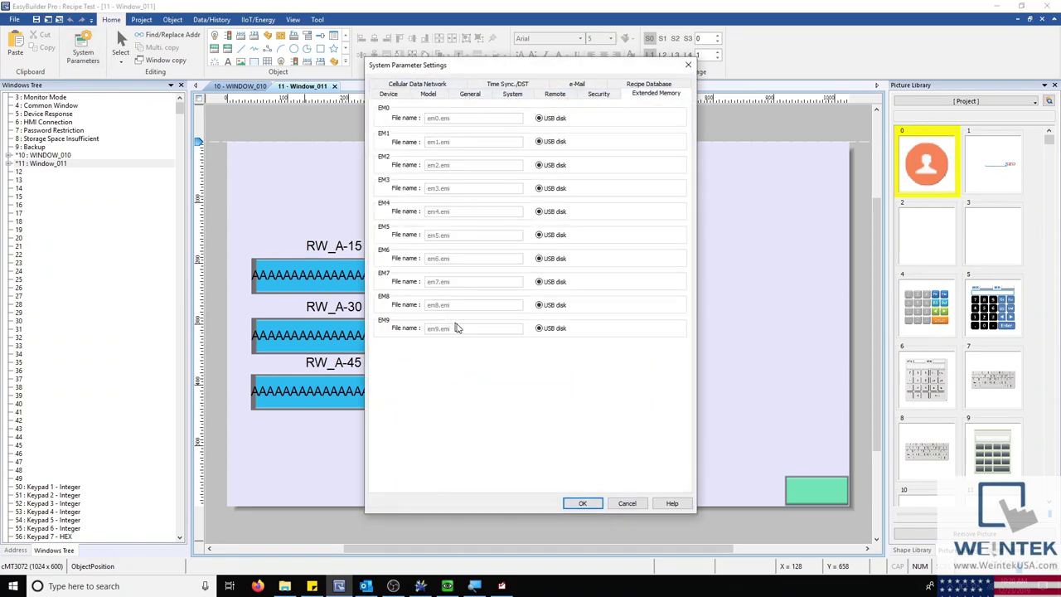
{"action": "left_click", "coordinate": [627, 504]}
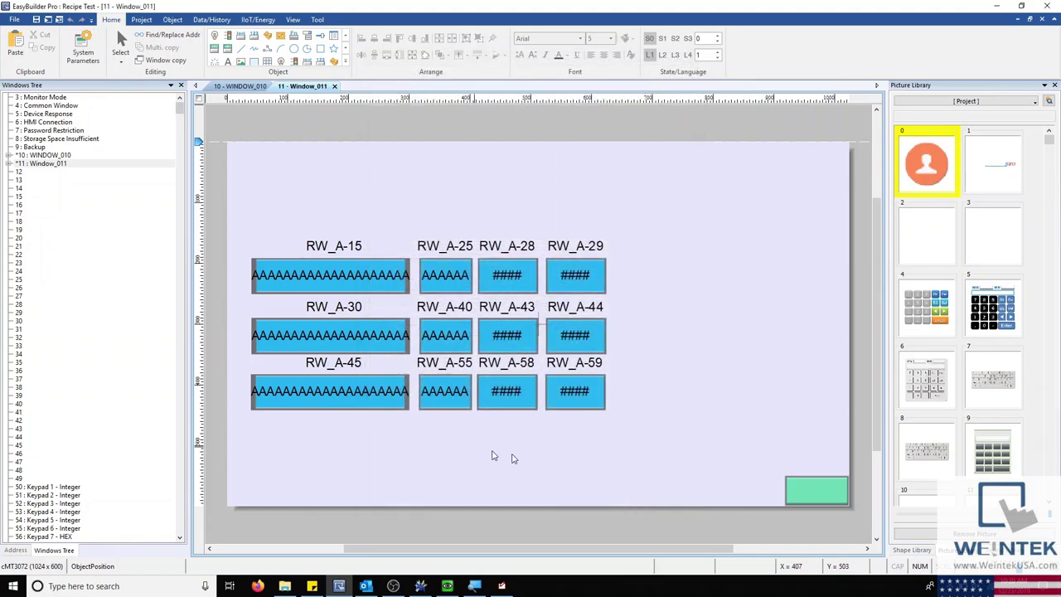
{"action": "left_click", "coordinate": [448, 587]}
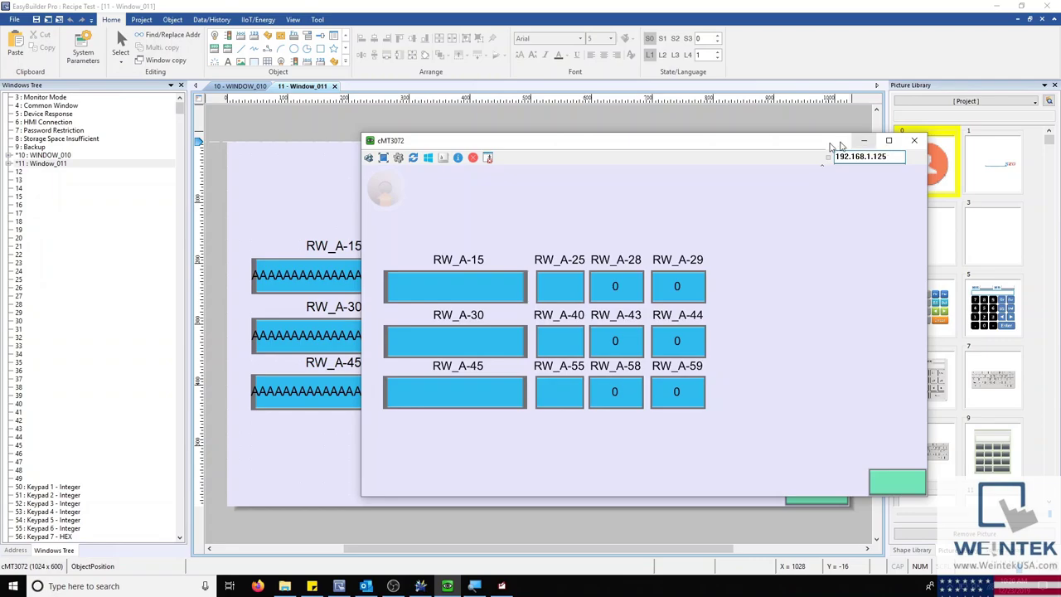
{"action": "left_click", "coordinate": [501, 587]}
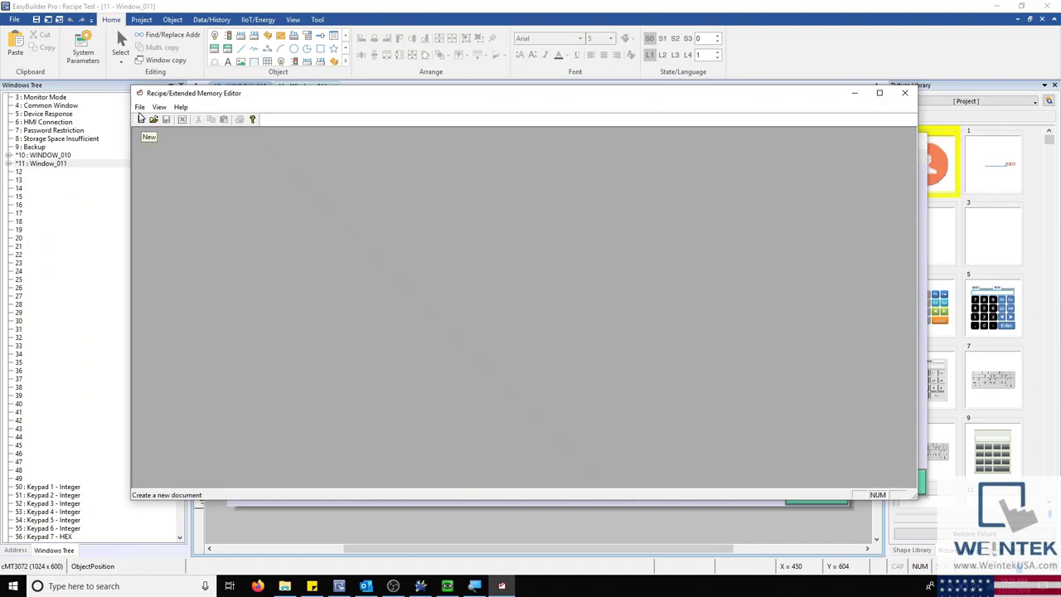
Step: Start a new recipe document and inspect the Time and Location data types and addresses 15–149
{"action": "left_click", "coordinate": [141, 118]}
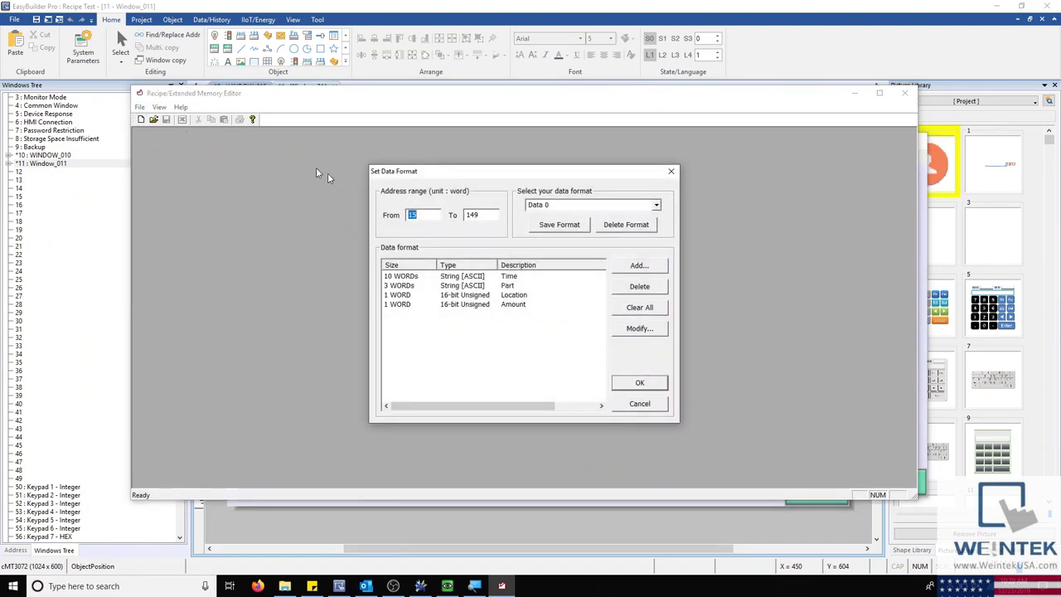
{"action": "double_click", "coordinate": [467, 277]}
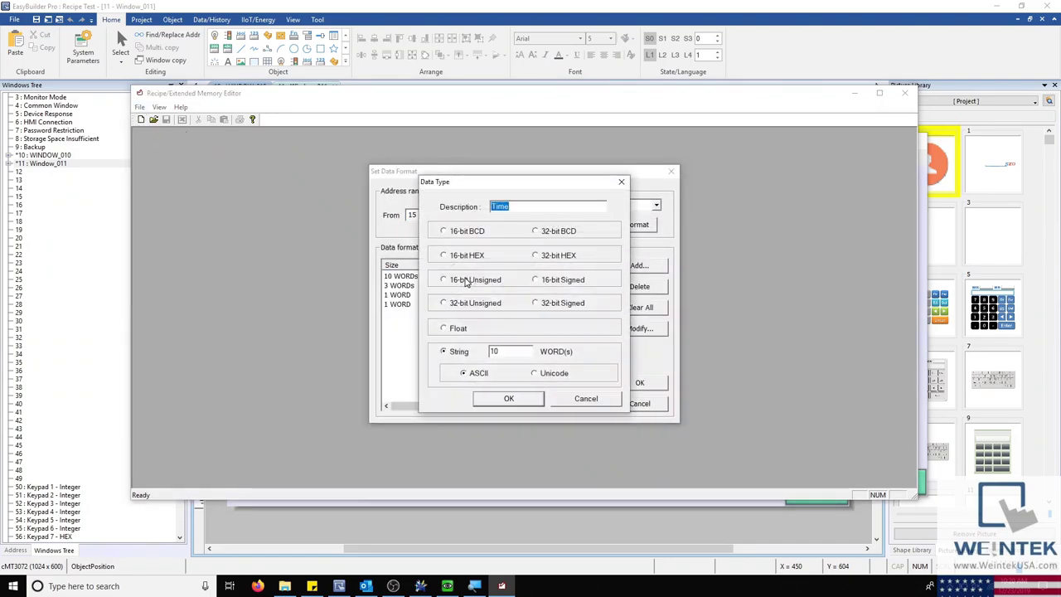
{"action": "left_click", "coordinate": [592, 401]}
{"action": "double_click", "coordinate": [515, 296]}
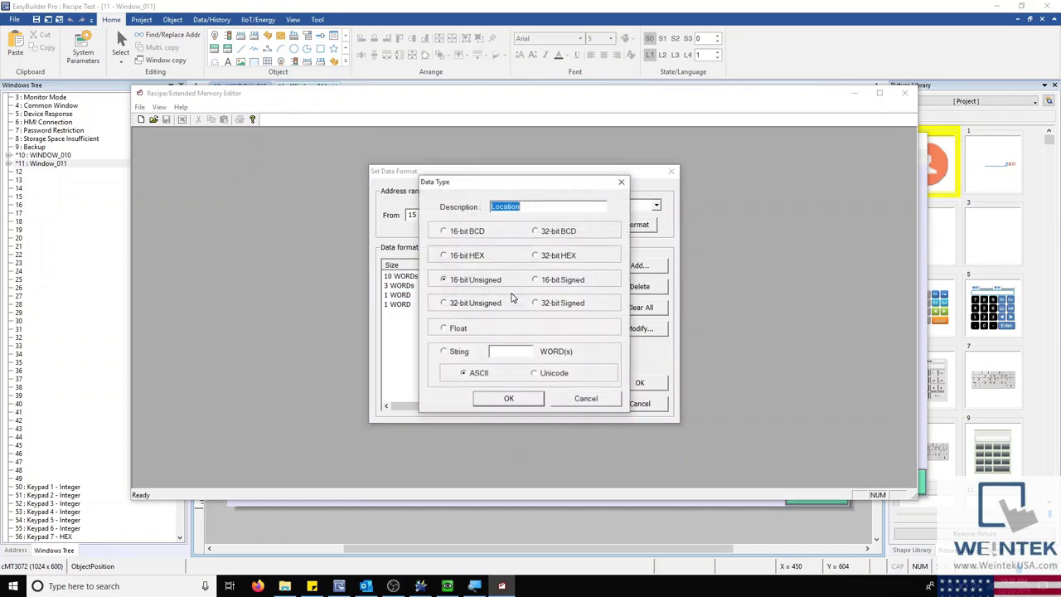
{"action": "left_click", "coordinate": [586, 403]}
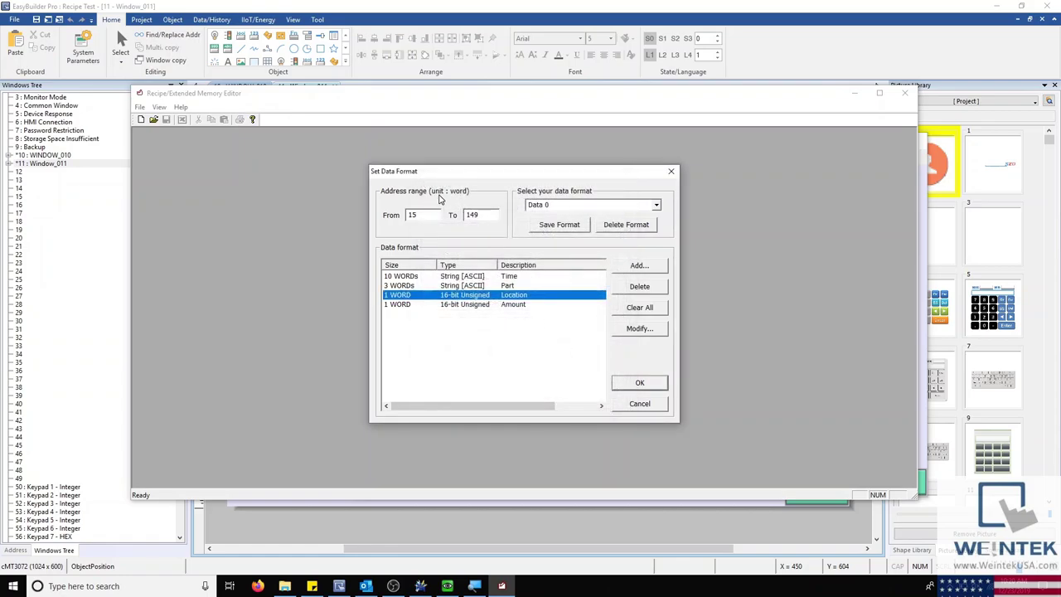
{"action": "left_click_drag", "start_coordinate": [426, 214], "coordinate": [408, 214]}
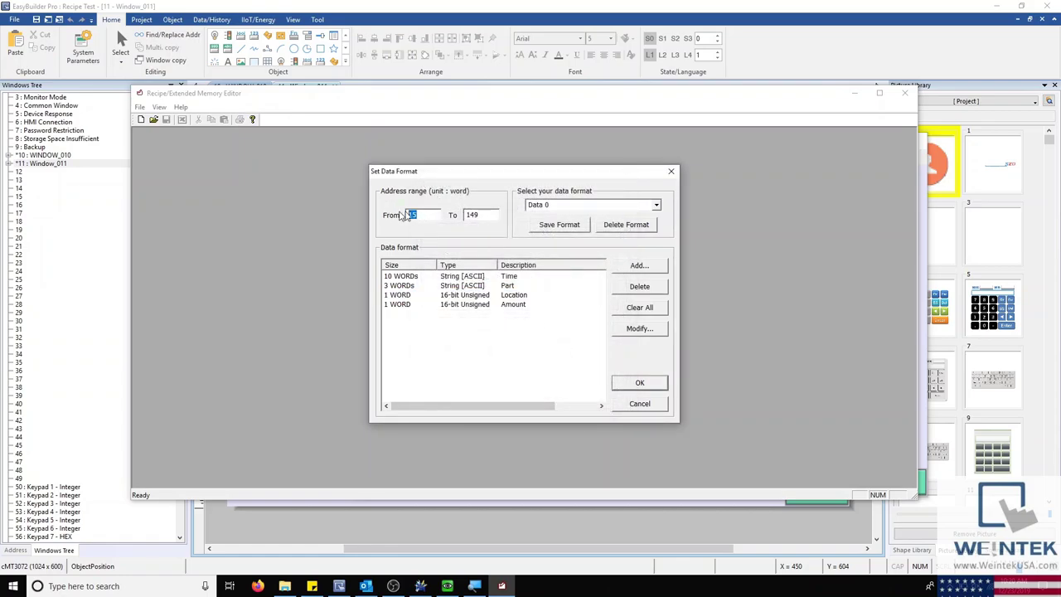
{"action": "left_click_drag", "start_coordinate": [479, 215], "coordinate": [450, 216]}
Step: Cancel the new document and open recipe_a.rcp, accepting its data format
{"action": "left_click", "coordinate": [634, 405]}
{"action": "left_click", "coordinate": [154, 119]}
{"action": "left_click", "coordinate": [270, 201]}
{"action": "left_click", "coordinate": [262, 189]}
{"action": "left_click", "coordinate": [565, 393]}
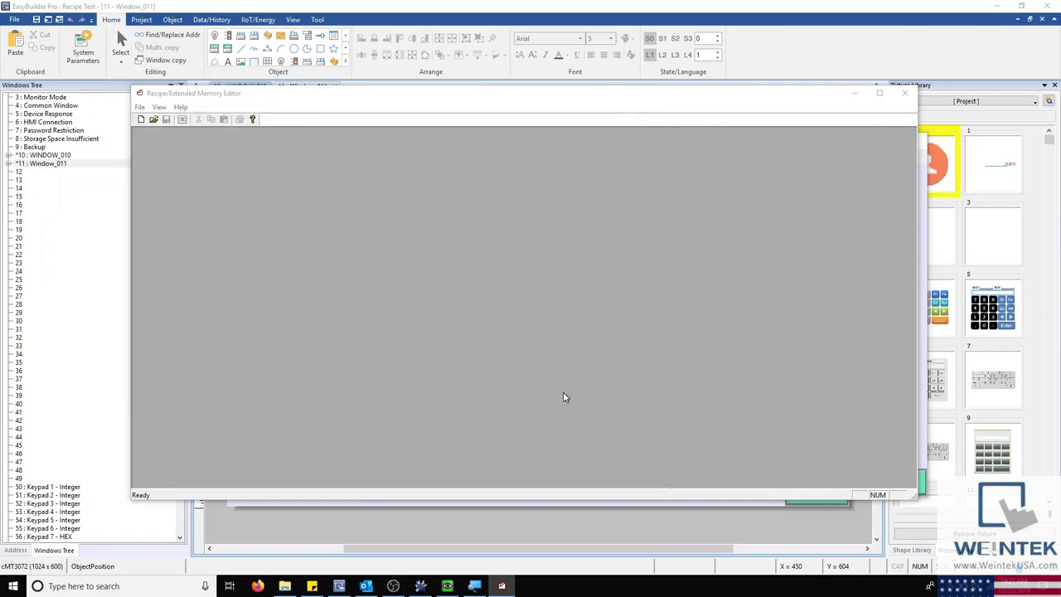
{"action": "left_click", "coordinate": [626, 386]}
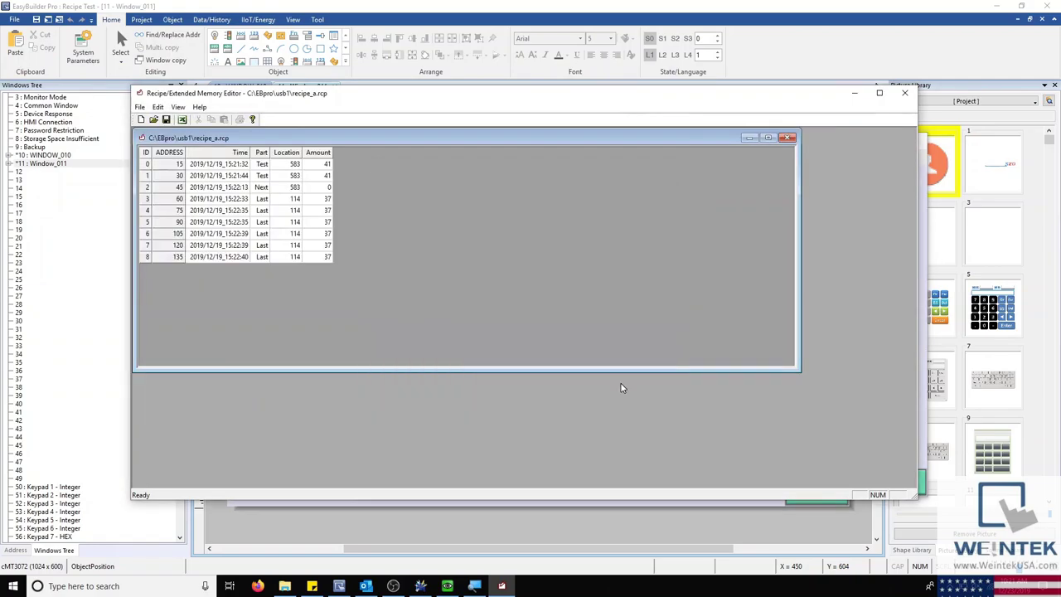
Step: Position the recipe_a.rcp table window, magnifying the screen to 200% and back to 100%
{"action": "left_click_drag", "start_coordinate": [427, 138], "coordinate": [529, 190]}
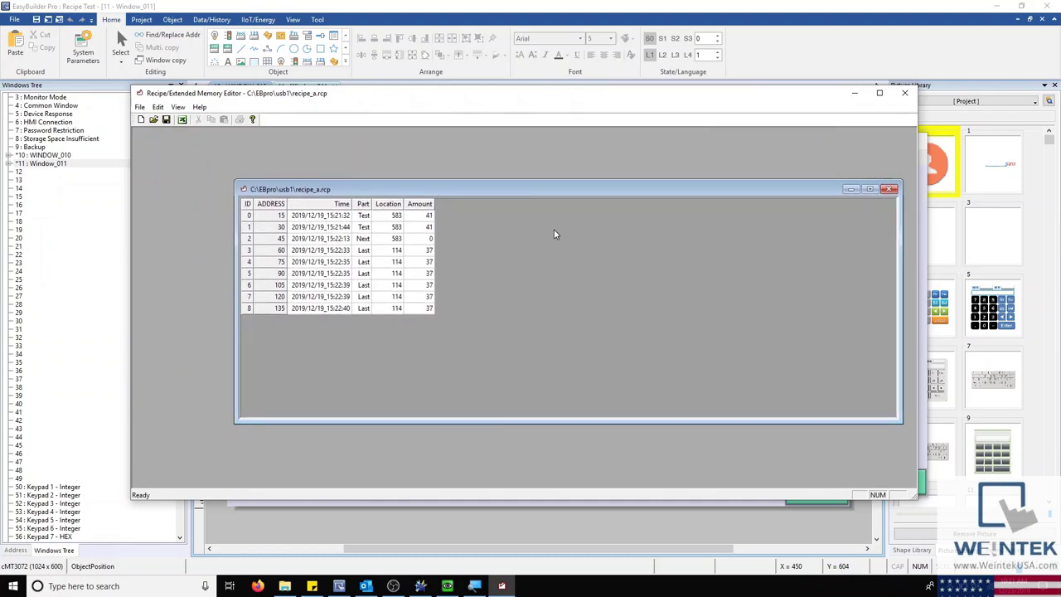
{"action": "mouse_move", "coordinate": [474, 586]}
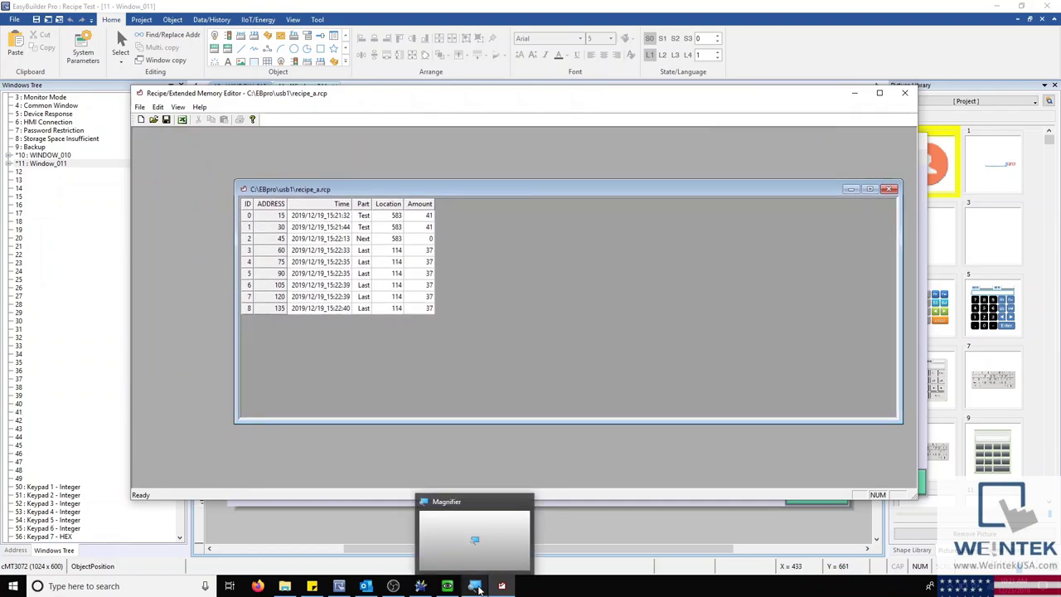
{"action": "left_click", "coordinate": [469, 549]}
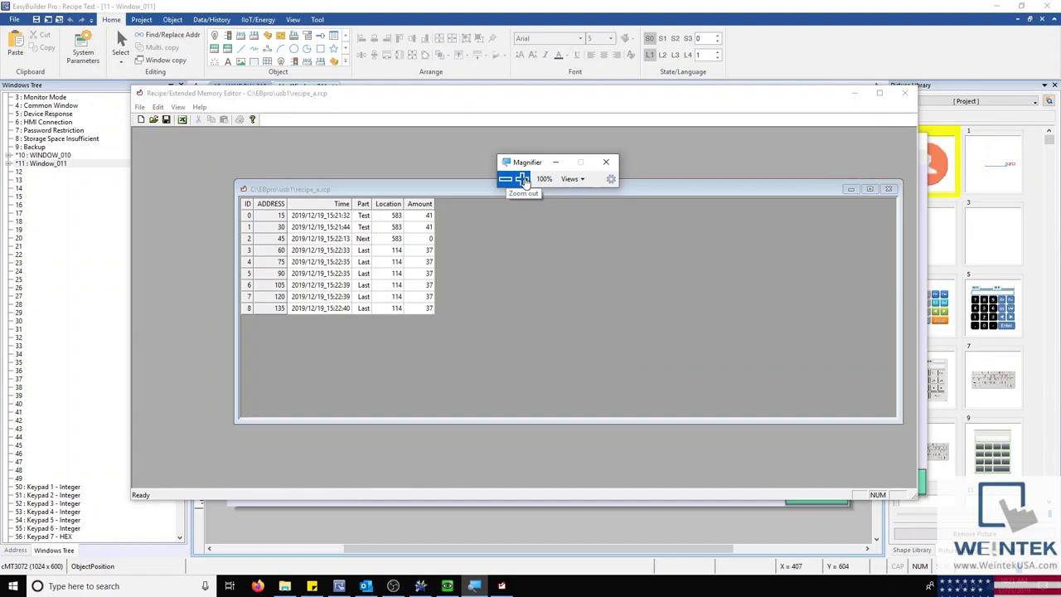
{"action": "left_click", "coordinate": [522, 177]}
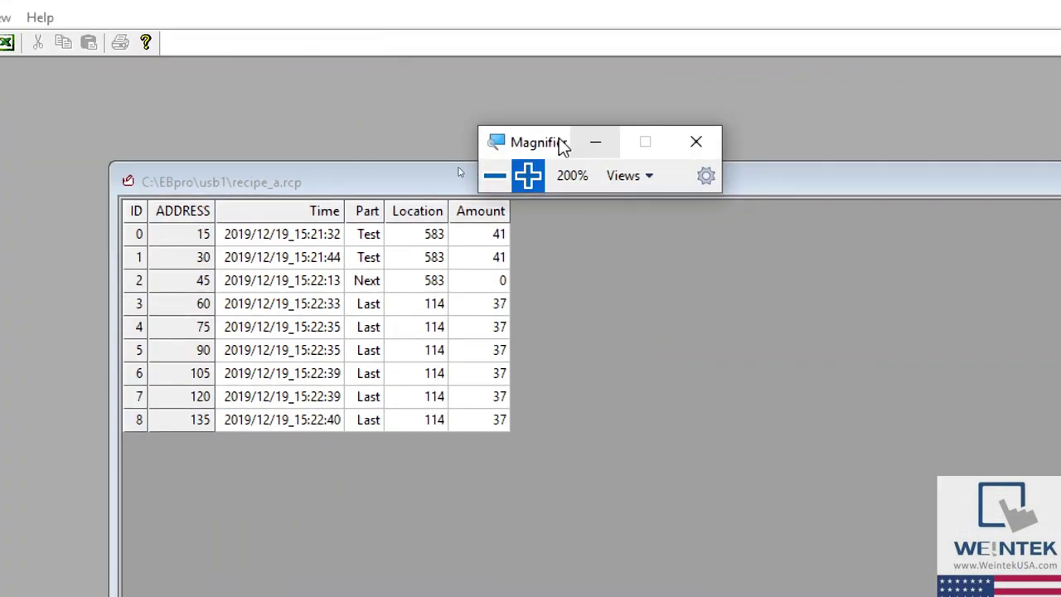
{"action": "left_click_drag", "start_coordinate": [548, 148], "coordinate": [489, 73]}
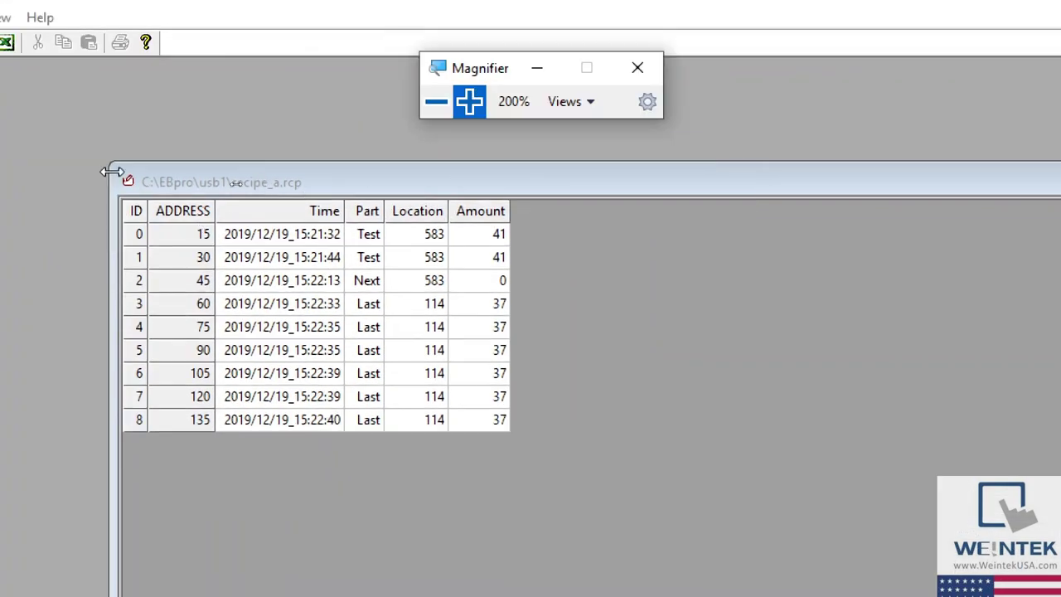
{"action": "left_click_drag", "start_coordinate": [239, 192], "coordinate": [279, 149]}
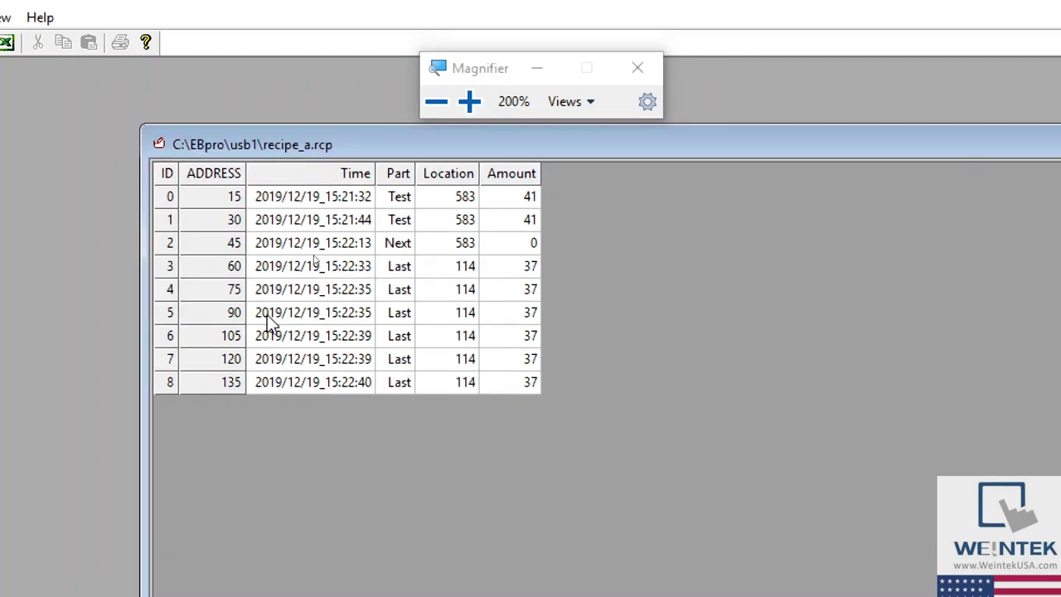
{"action": "left_click_drag", "start_coordinate": [484, 141], "coordinate": [394, 149]}
{"action": "left_click", "coordinate": [436, 101]}
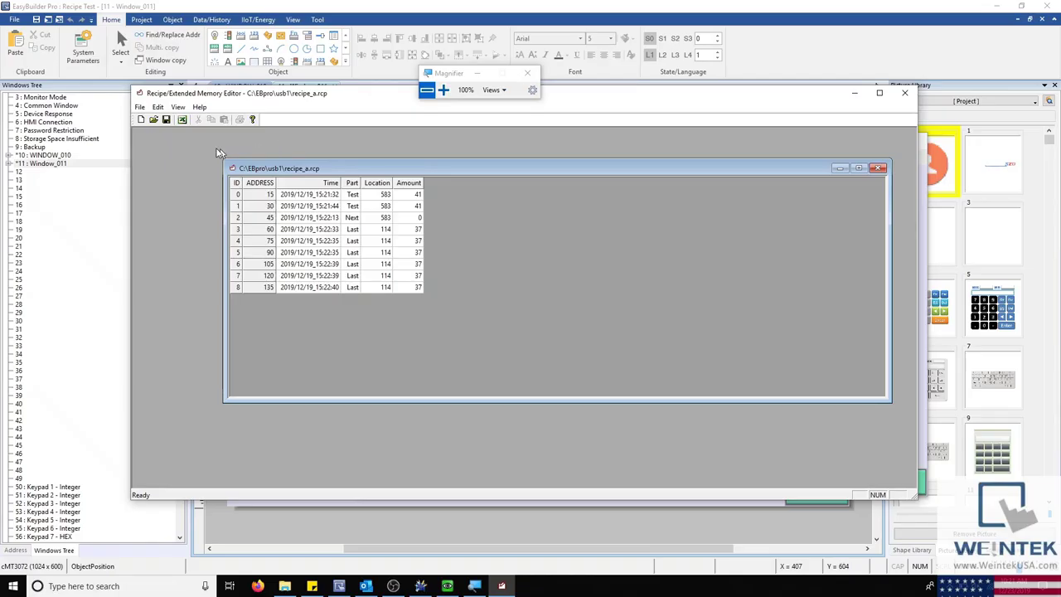
Step: Export the recipe table to Excel, close it, and dismiss a Save As without saving
{"action": "left_click", "coordinate": [183, 122]}
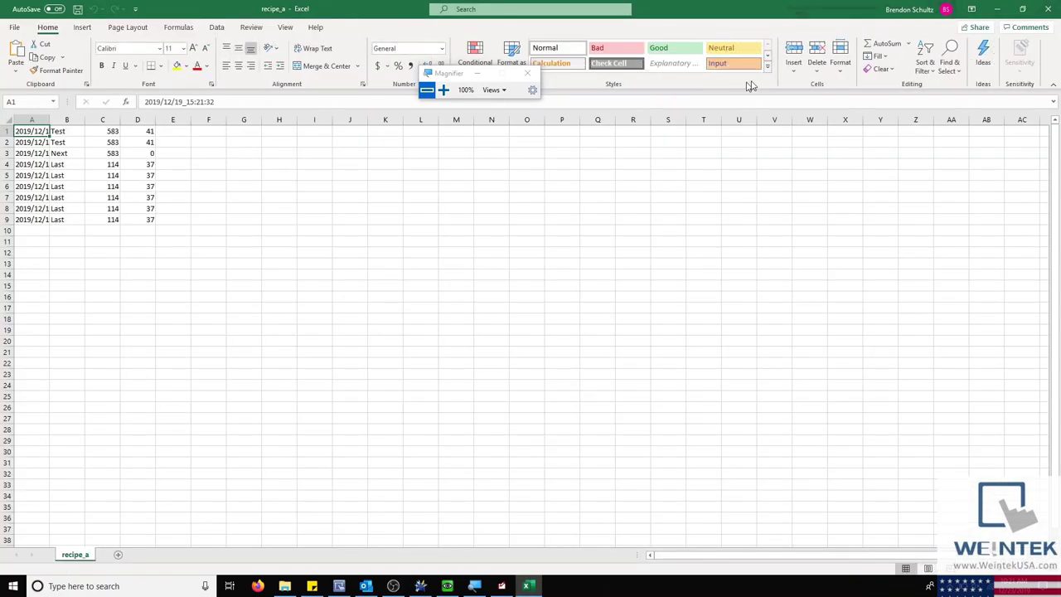
{"action": "left_click", "coordinate": [1048, 10]}
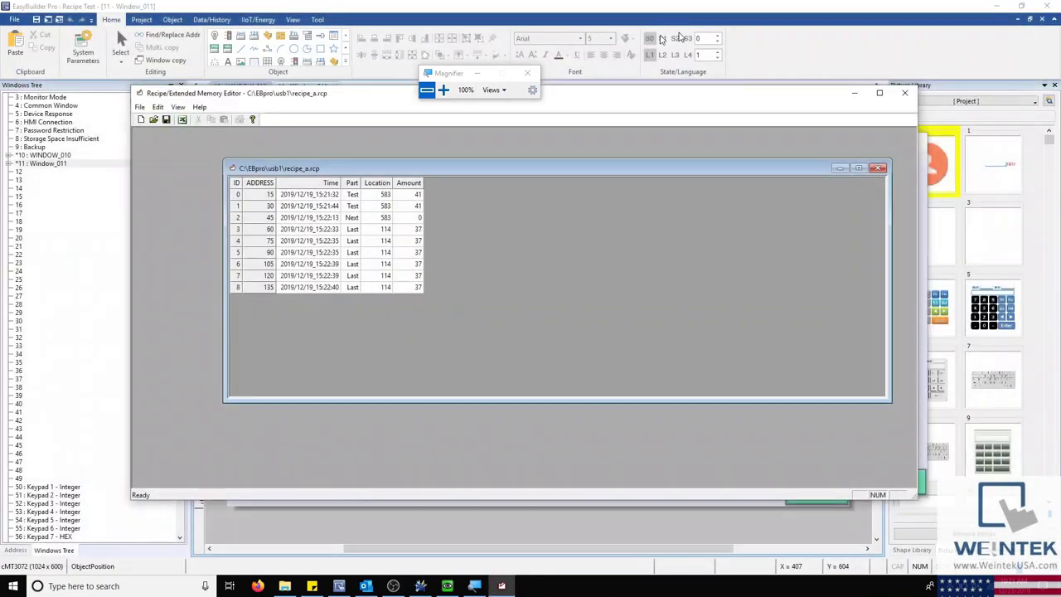
{"action": "left_click", "coordinate": [139, 109]}
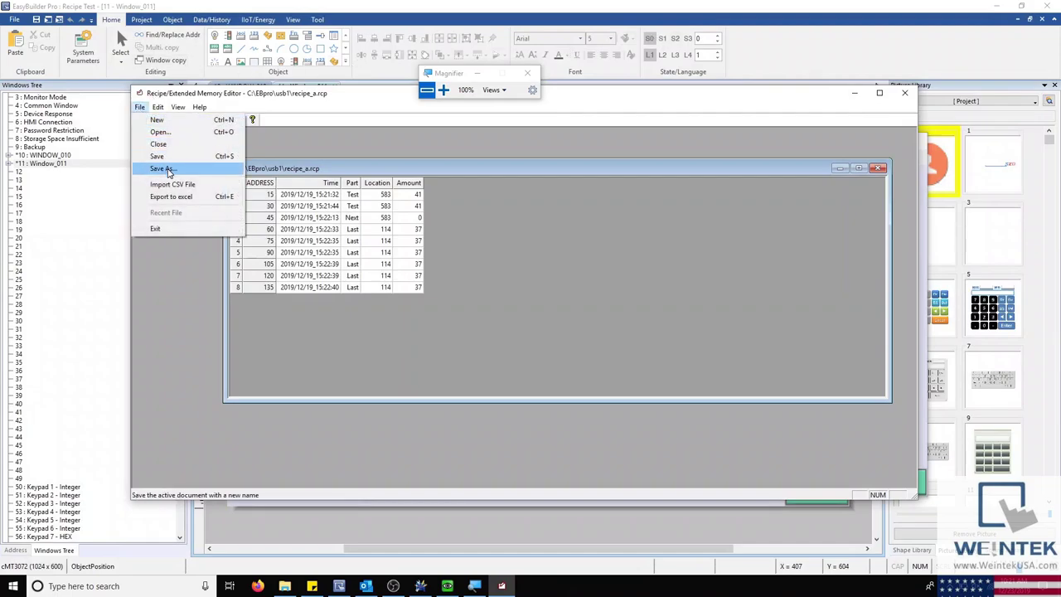
{"action": "left_click", "coordinate": [168, 166]}
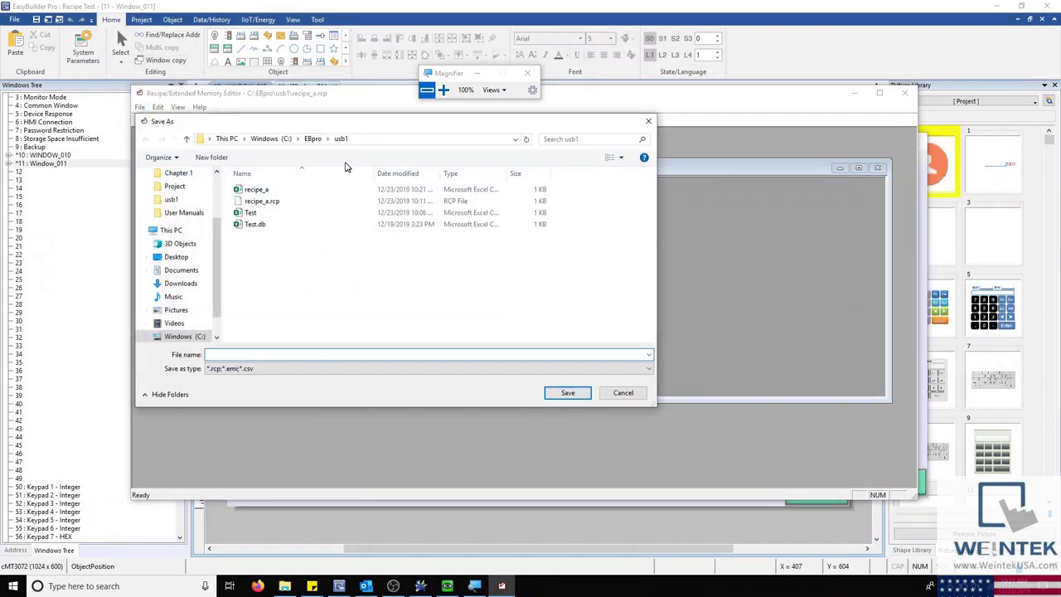
{"action": "left_click", "coordinate": [648, 121]}
Step: Open Test.csv with its data format, close it again, and close the Magnifier
{"action": "left_click", "coordinate": [152, 120]}
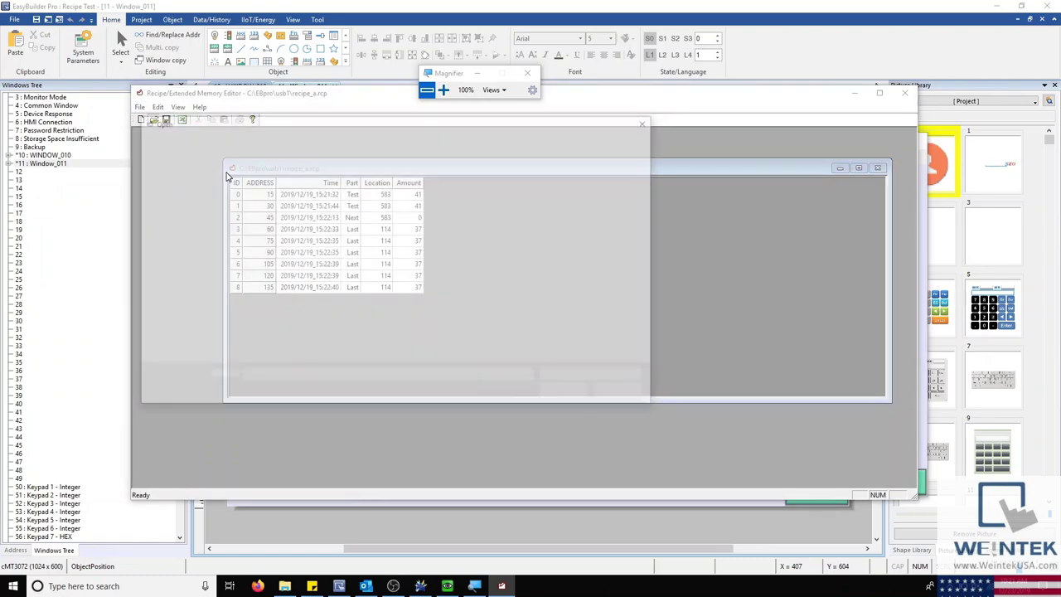
{"action": "left_click", "coordinate": [249, 214]}
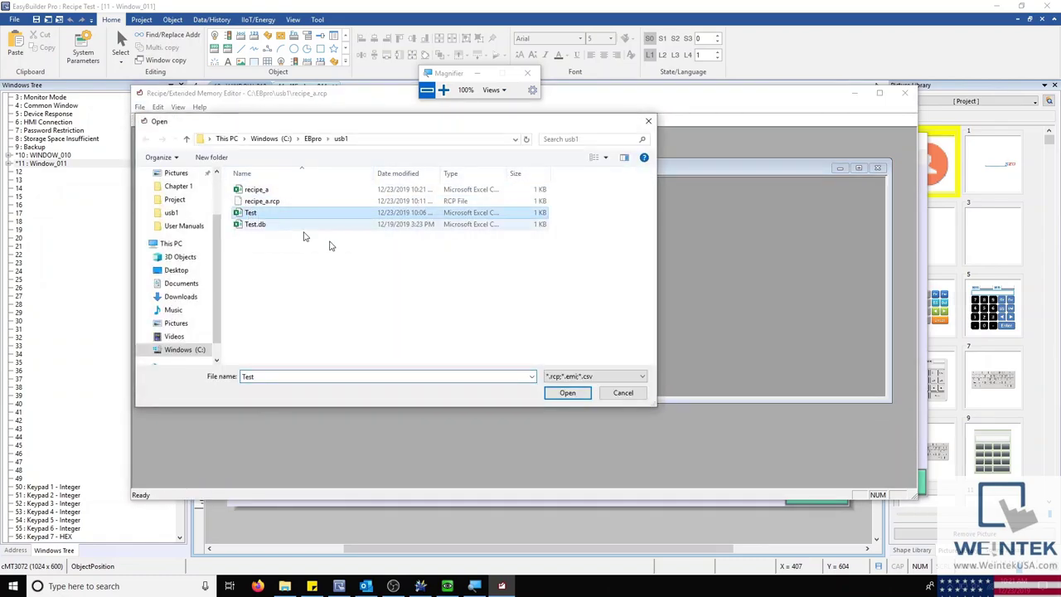
{"action": "left_click", "coordinate": [571, 395]}
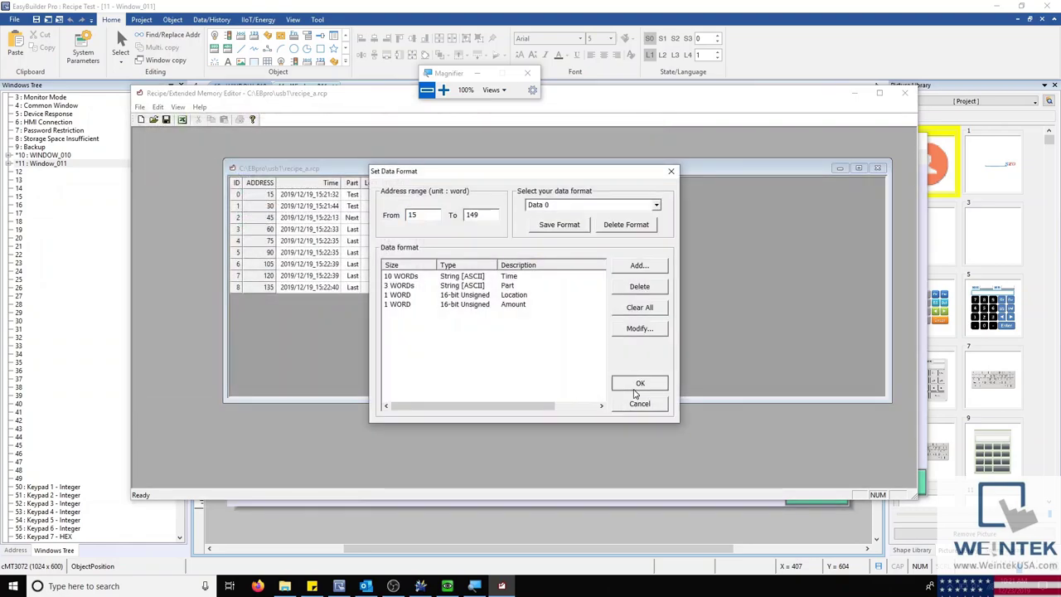
{"action": "left_click", "coordinate": [635, 383]}
{"action": "left_click_drag", "start_coordinate": [515, 154], "coordinate": [539, 289]}
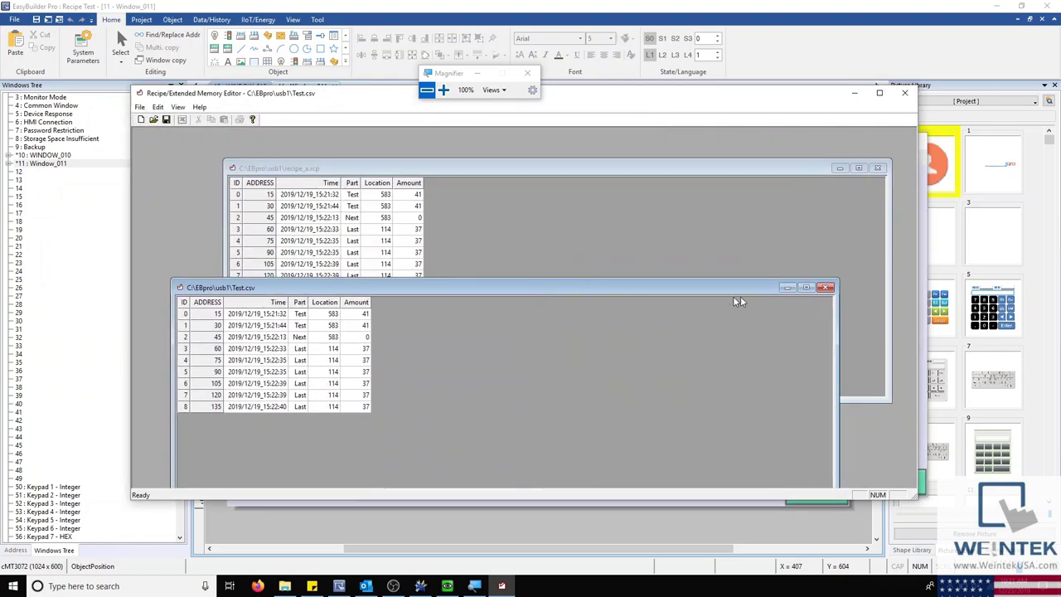
{"action": "left_click", "coordinate": [826, 286]}
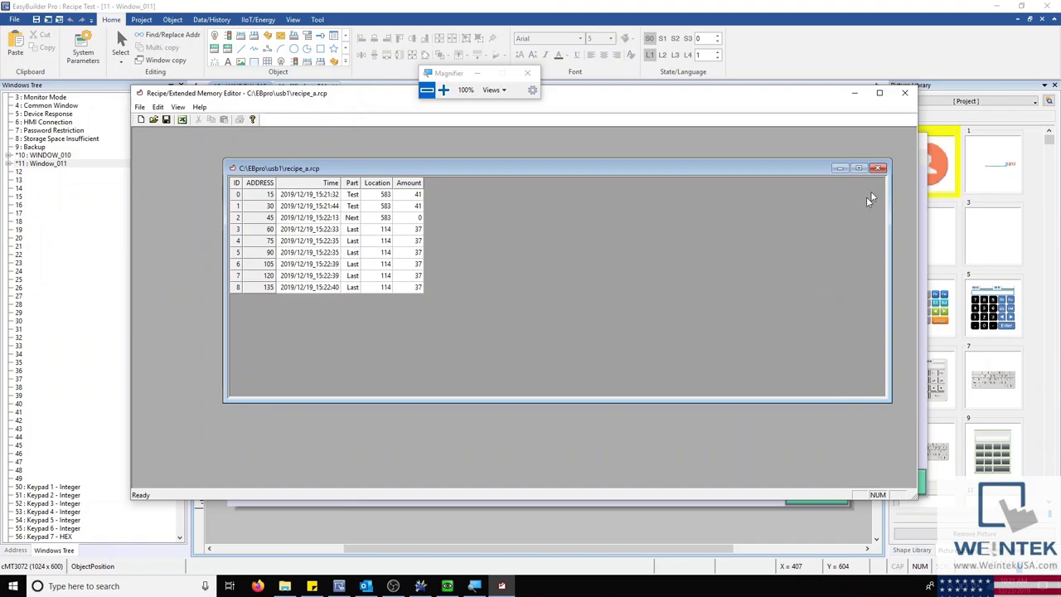
{"action": "left_click", "coordinate": [527, 73]}
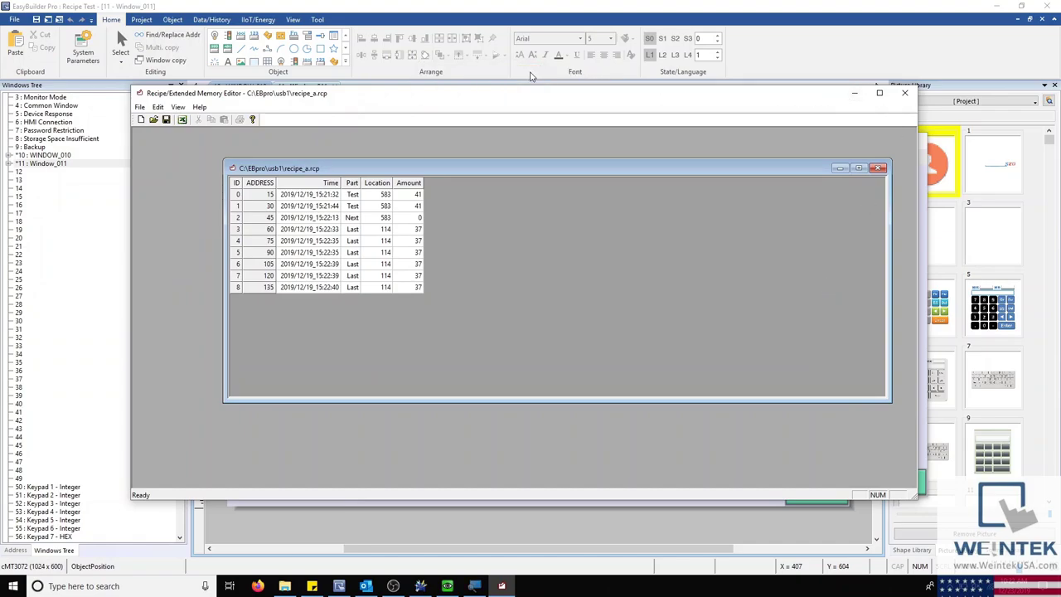
Step: In Download (PC->HMI), search all HMIs and address the HMI by IP 192.168.1.125
{"action": "left_click", "coordinate": [420, 586]}
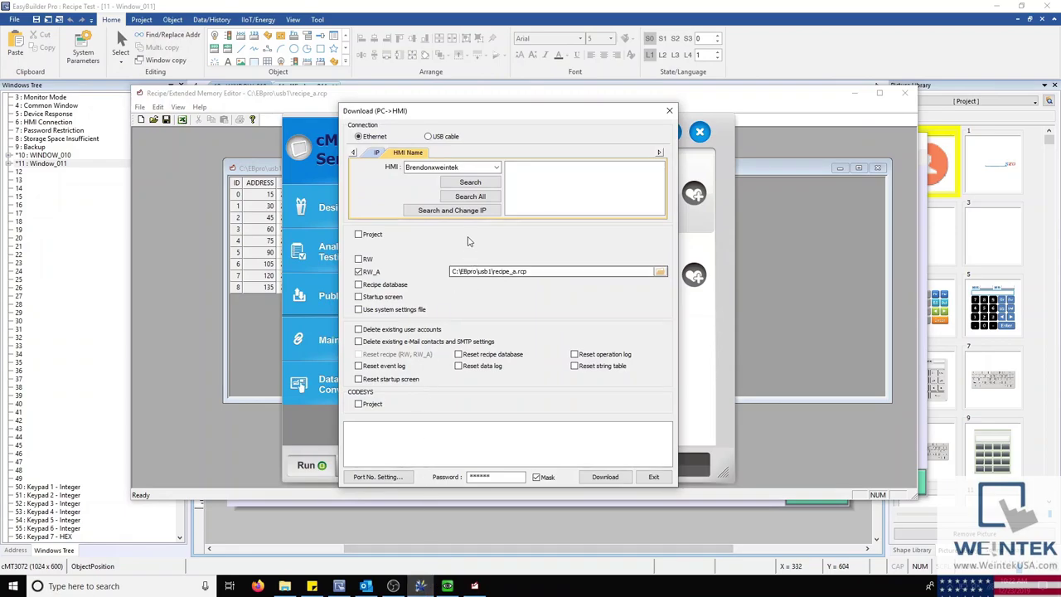
{"action": "left_click", "coordinate": [470, 196]}
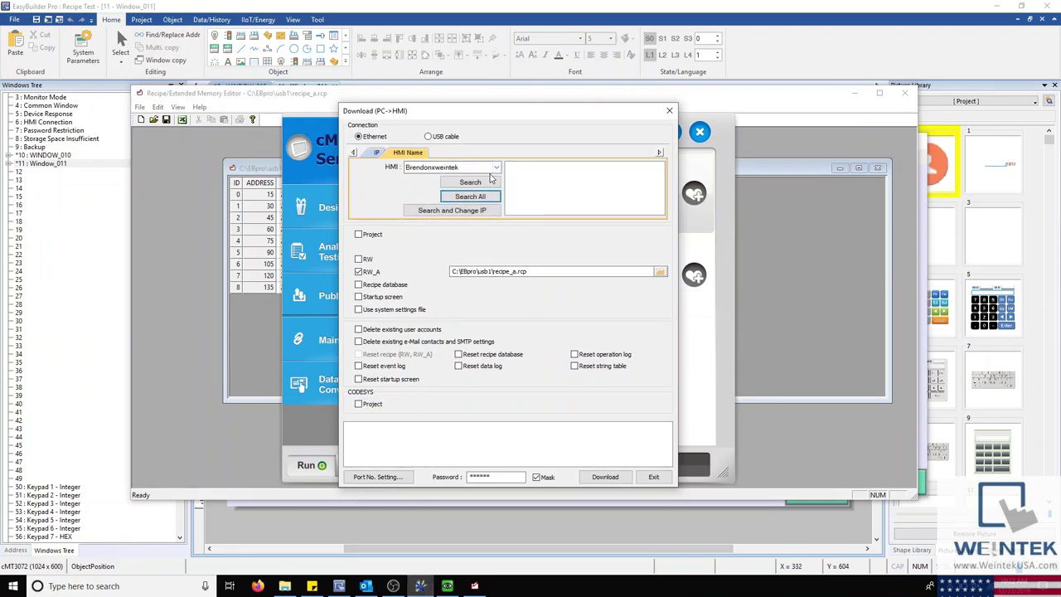
{"action": "left_click", "coordinate": [390, 155]}
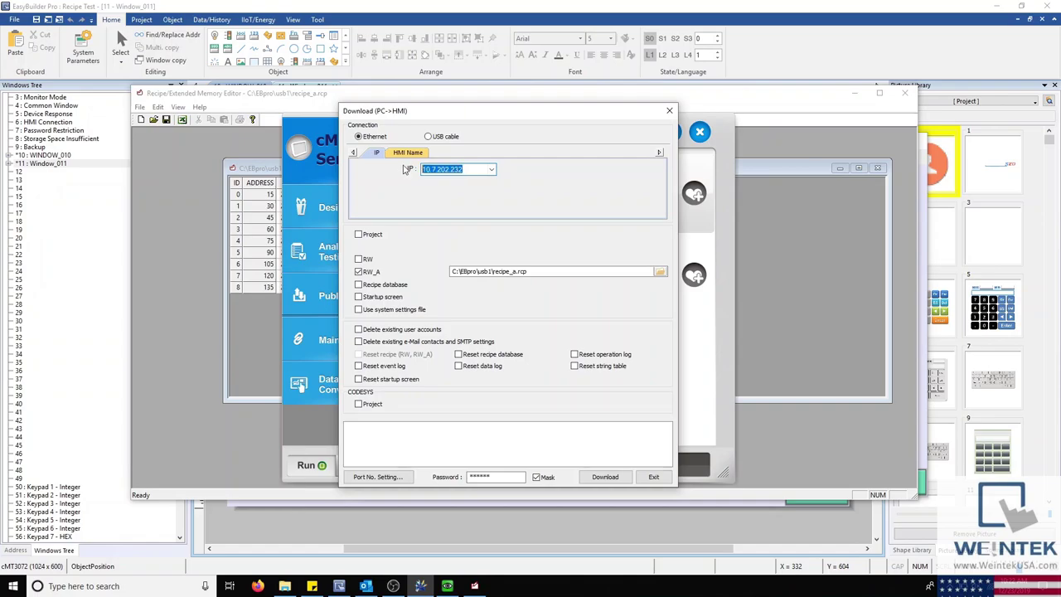
{"action": "type", "text": "192.168.1.125"}
Step: Download recipe_a.rcp as RW_A and show the RW_A values screen on the HMI
{"action": "left_click", "coordinate": [661, 273]}
{"action": "left_click", "coordinate": [462, 196]}
{"action": "double_click", "coordinate": [463, 196]}
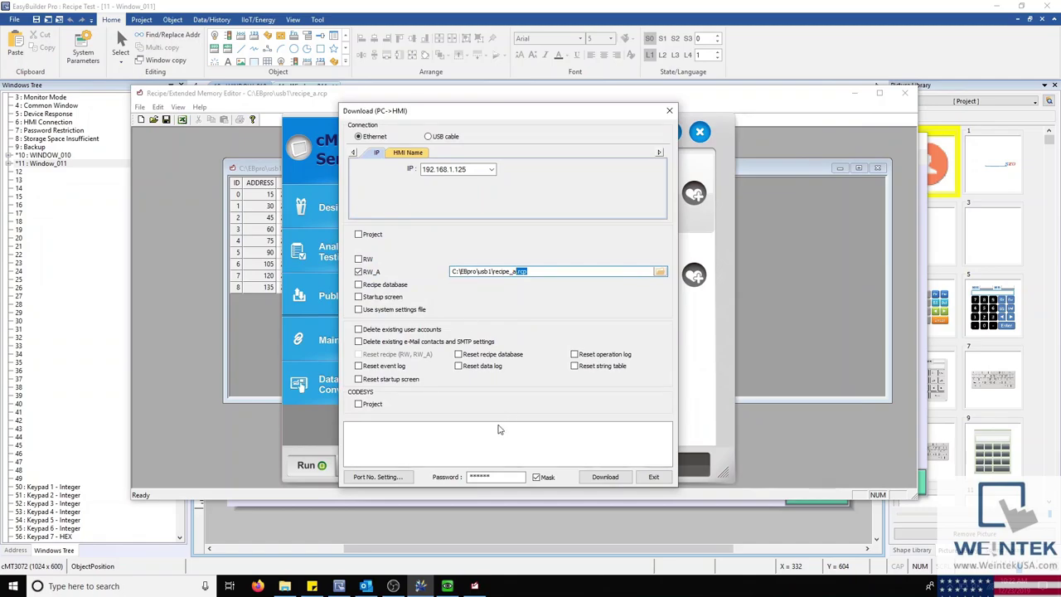
{"action": "left_click", "coordinate": [607, 478]}
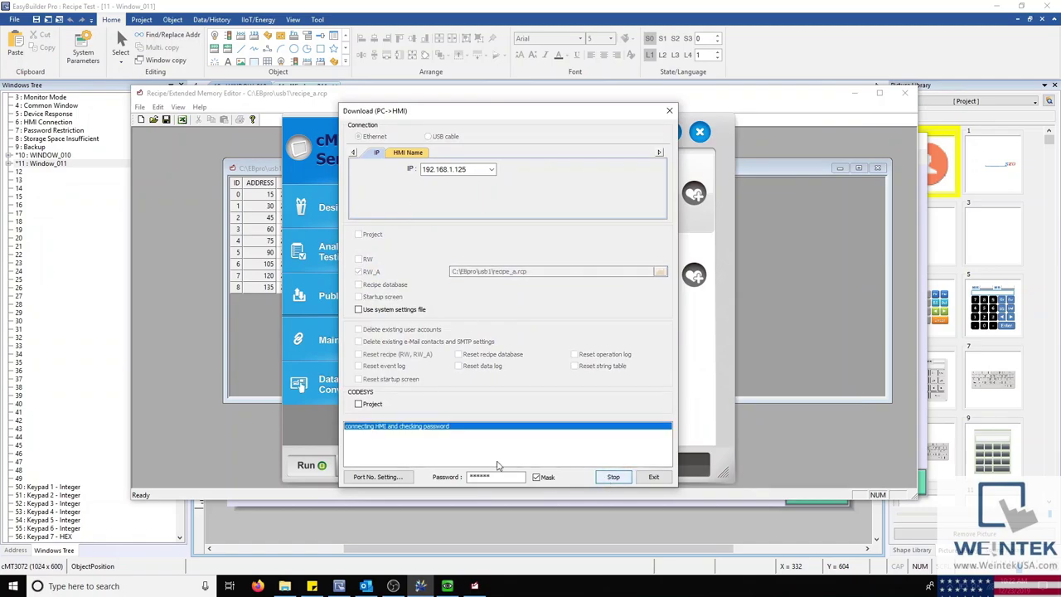
{"action": "left_click", "coordinate": [448, 585]}
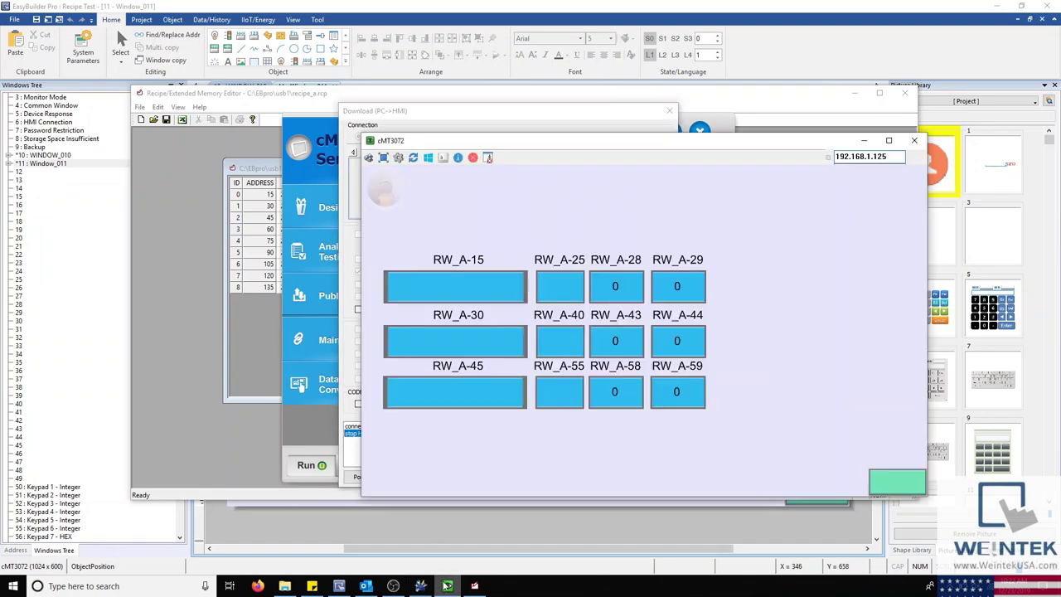
{"action": "left_click_drag", "start_coordinate": [614, 144], "coordinate": [676, 61]}
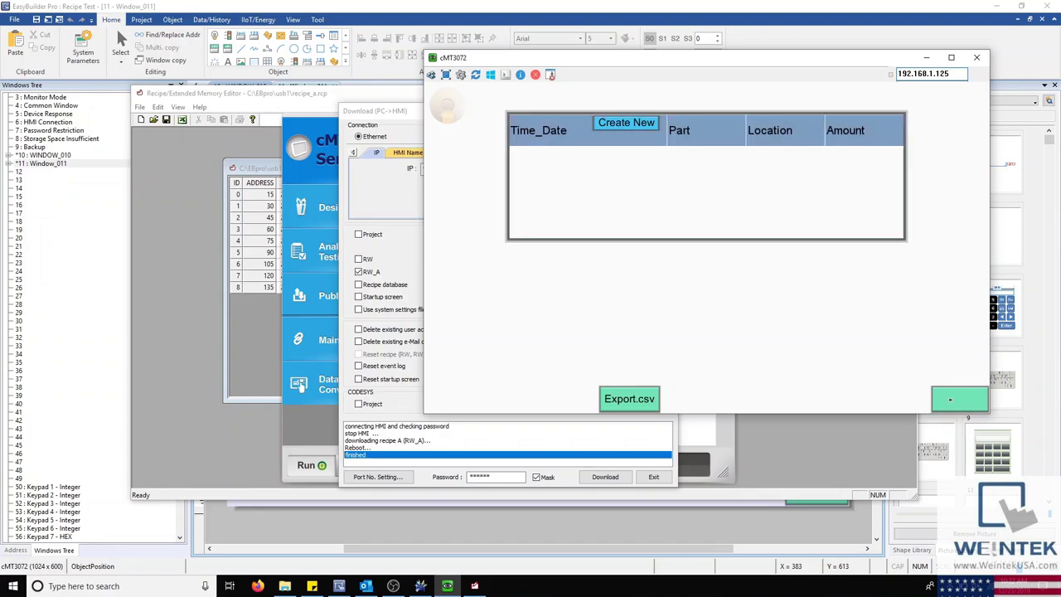
{"action": "left_click", "coordinate": [950, 400]}
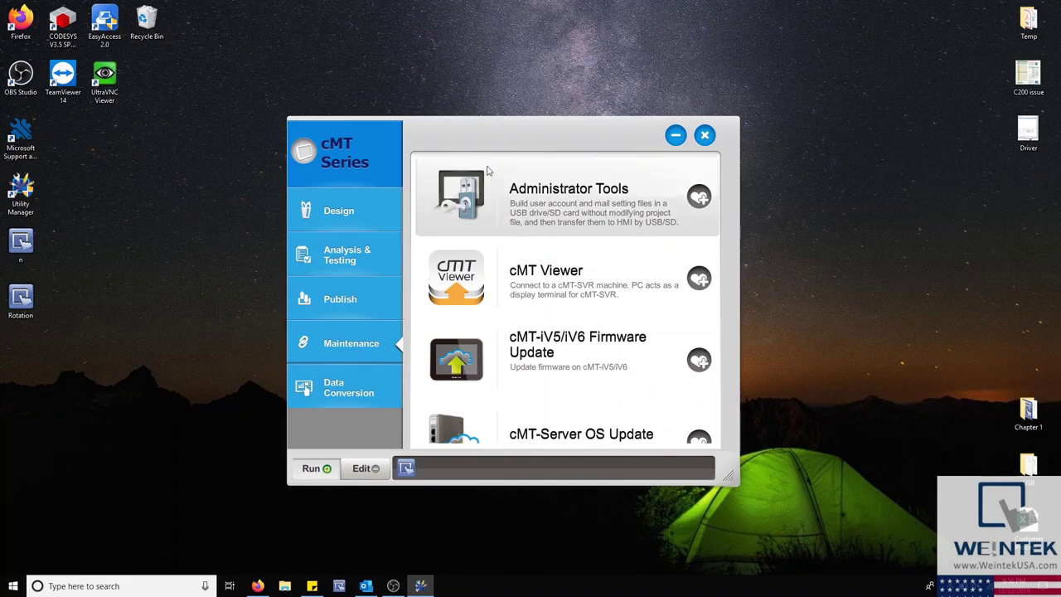
Step: Reopen Utility Manager for cMT Series and browse Analysis & Testing, Publish, Maintenance, Data Conversion and Design tools
{"action": "left_click", "coordinate": [132, 586]}
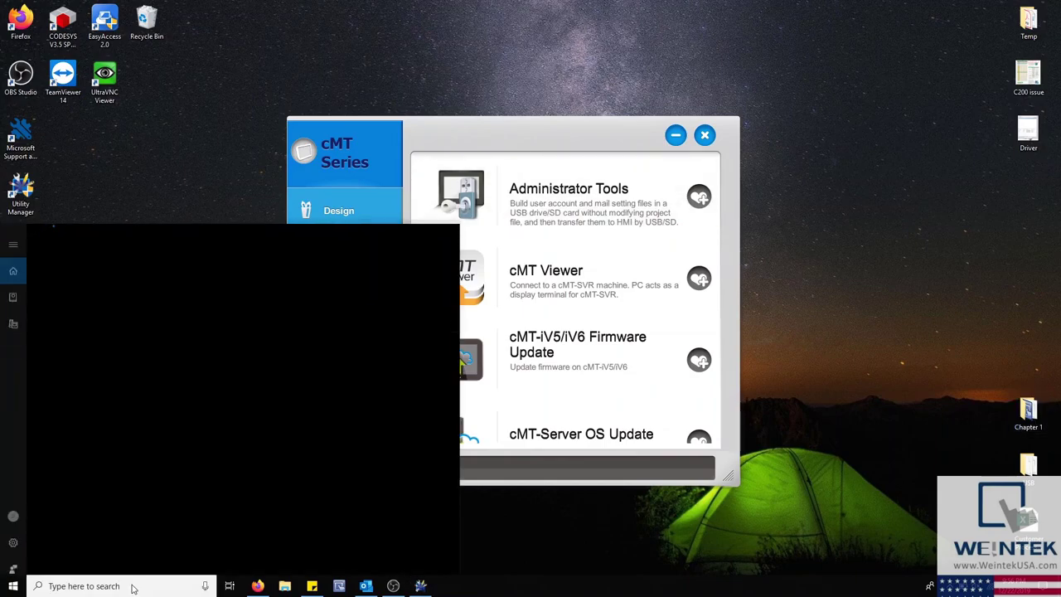
{"action": "type", "text": "util"}
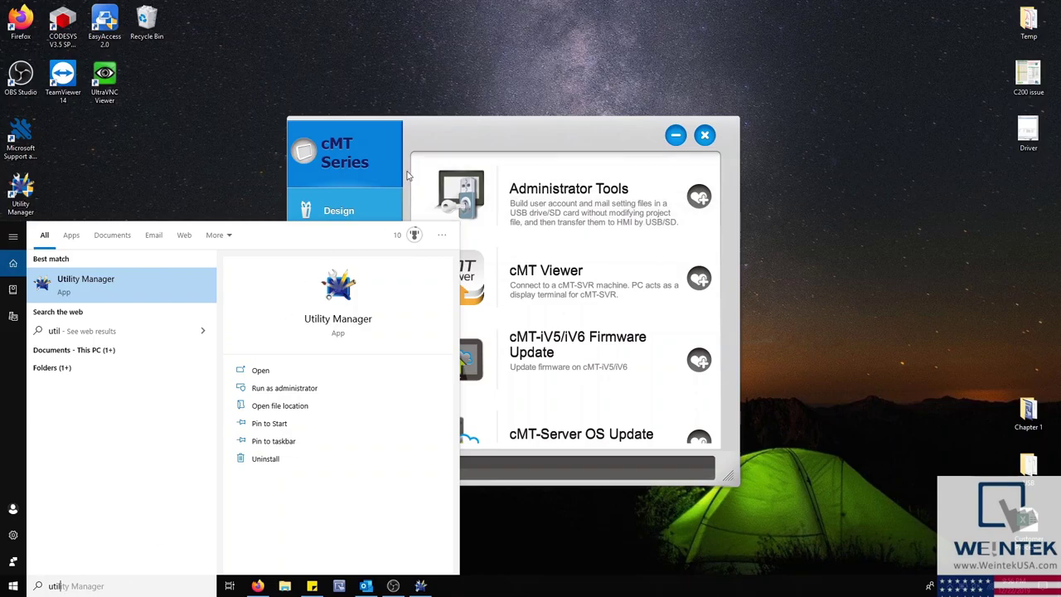
{"action": "left_click", "coordinate": [360, 141]}
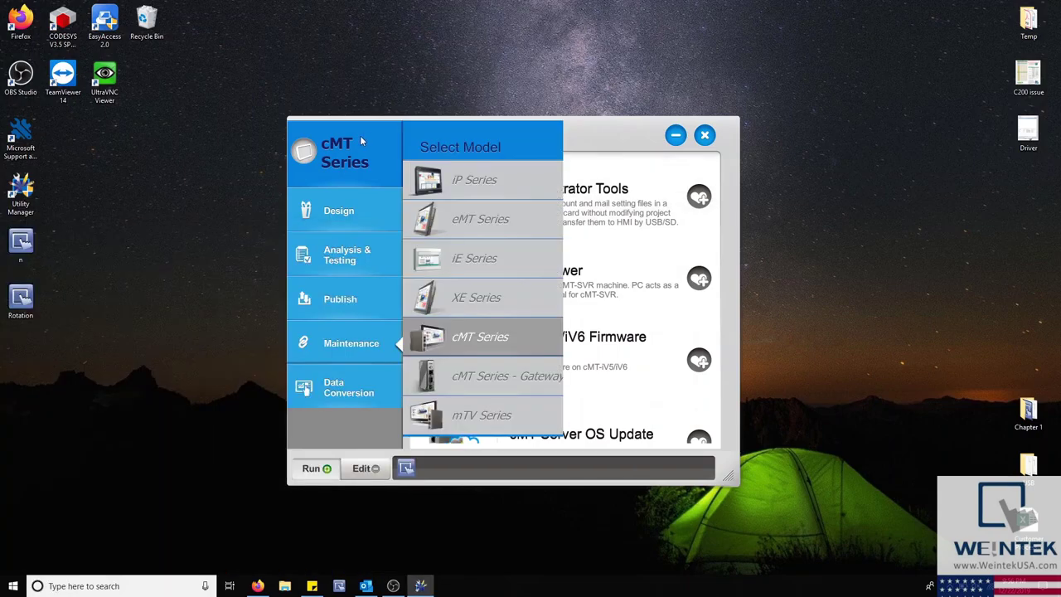
{"action": "left_click", "coordinate": [361, 224]}
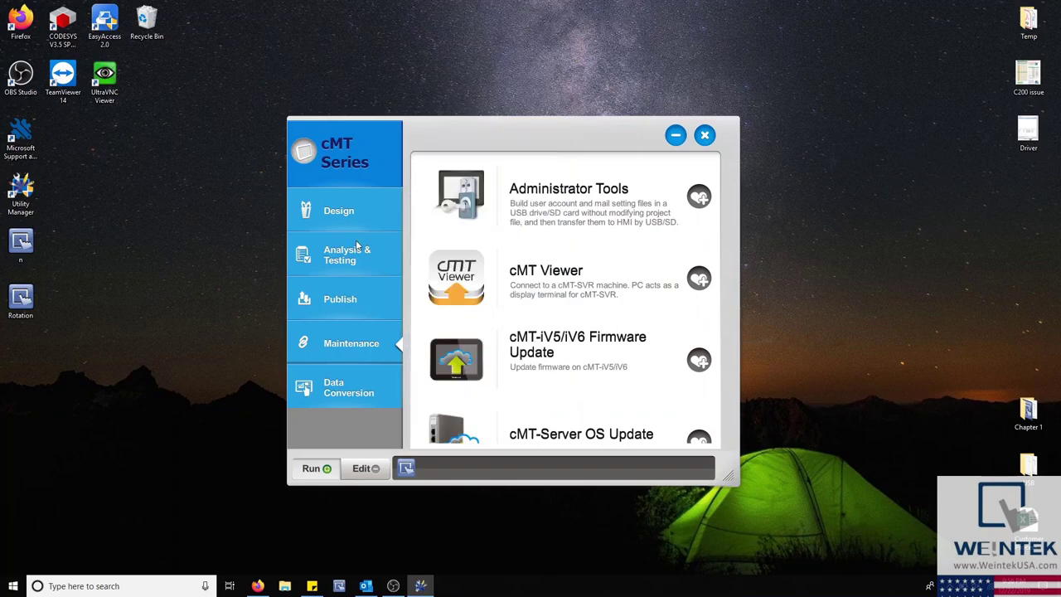
{"action": "left_click", "coordinate": [357, 246]}
{"action": "left_click", "coordinate": [346, 313]}
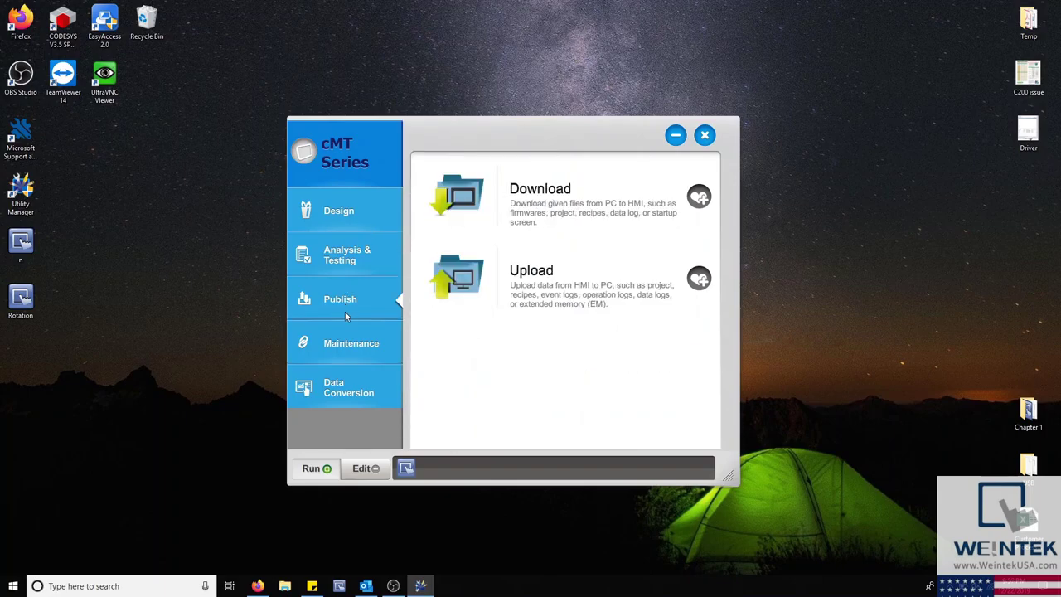
{"action": "left_click", "coordinate": [353, 347]}
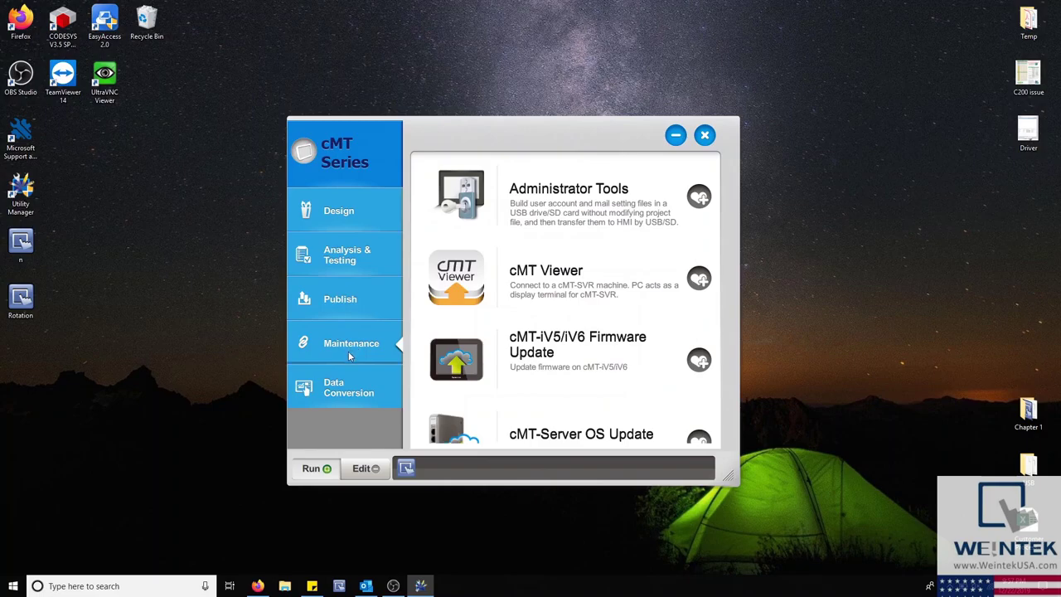
{"action": "left_click", "coordinate": [345, 399]}
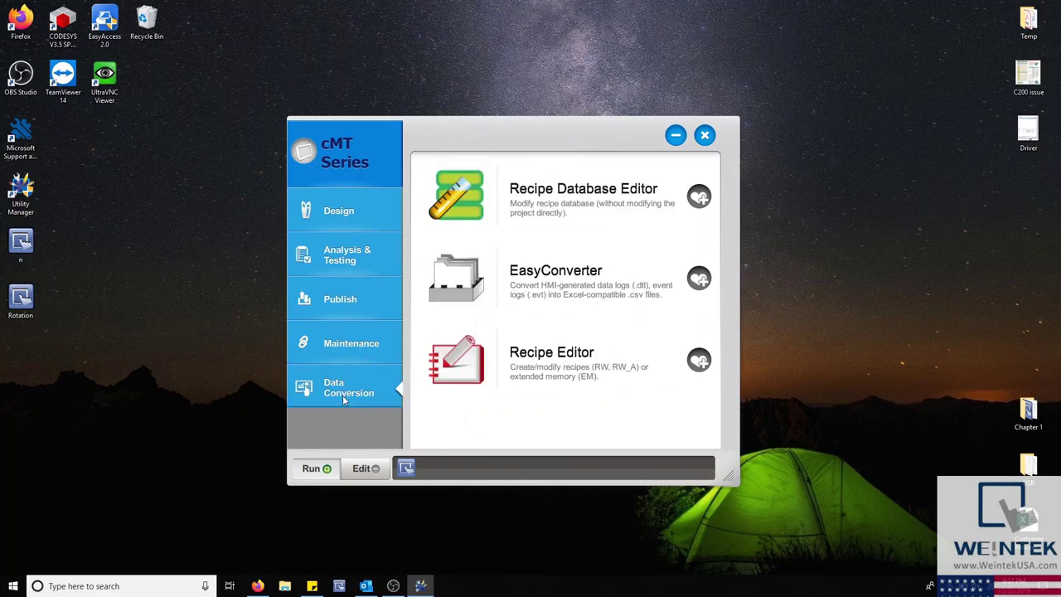
{"action": "left_click", "coordinate": [337, 214]}
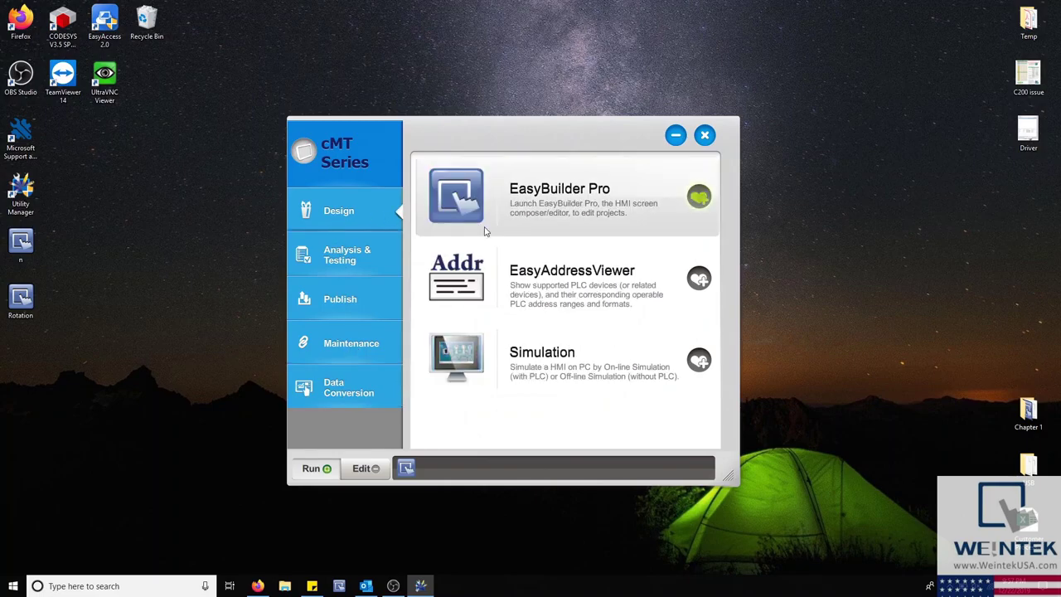
Step: Add Simulation to the quick-launch shortcuts, then remove it in Edit mode
{"action": "left_click", "coordinate": [701, 362]}
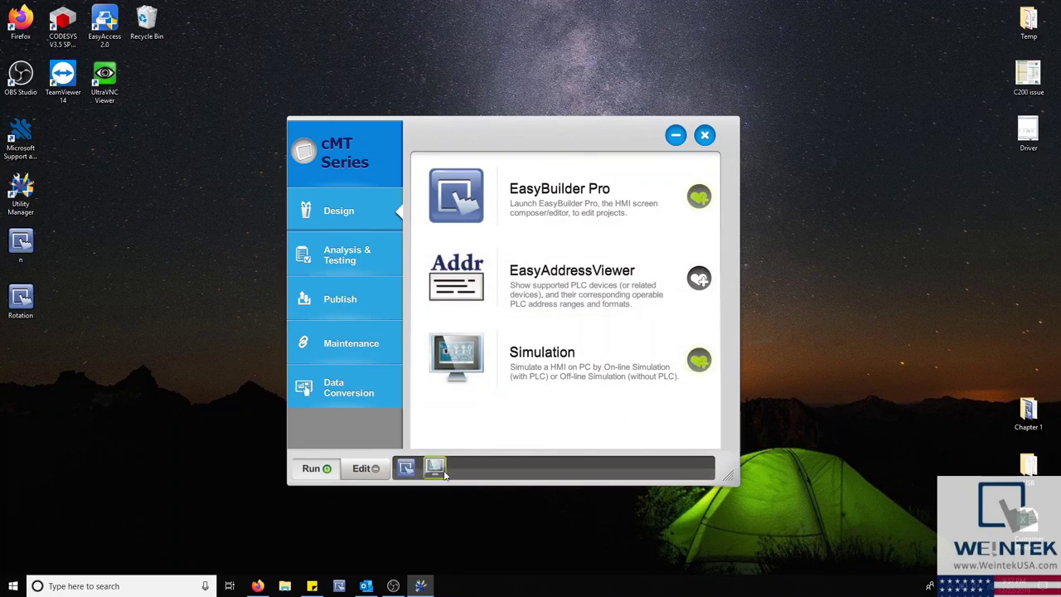
{"action": "left_click", "coordinate": [358, 471]}
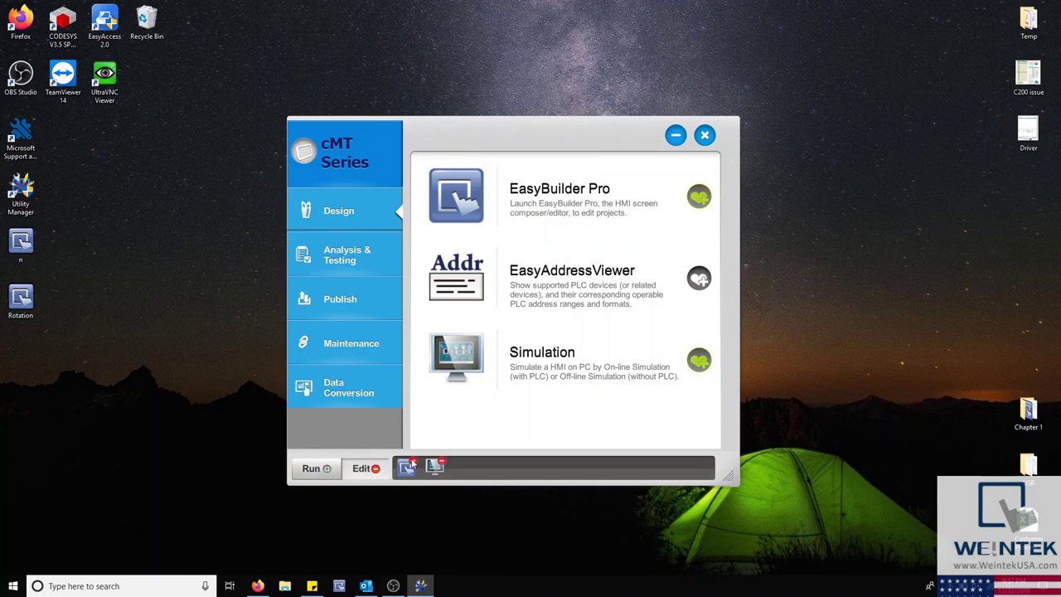
{"action": "left_click", "coordinate": [441, 464]}
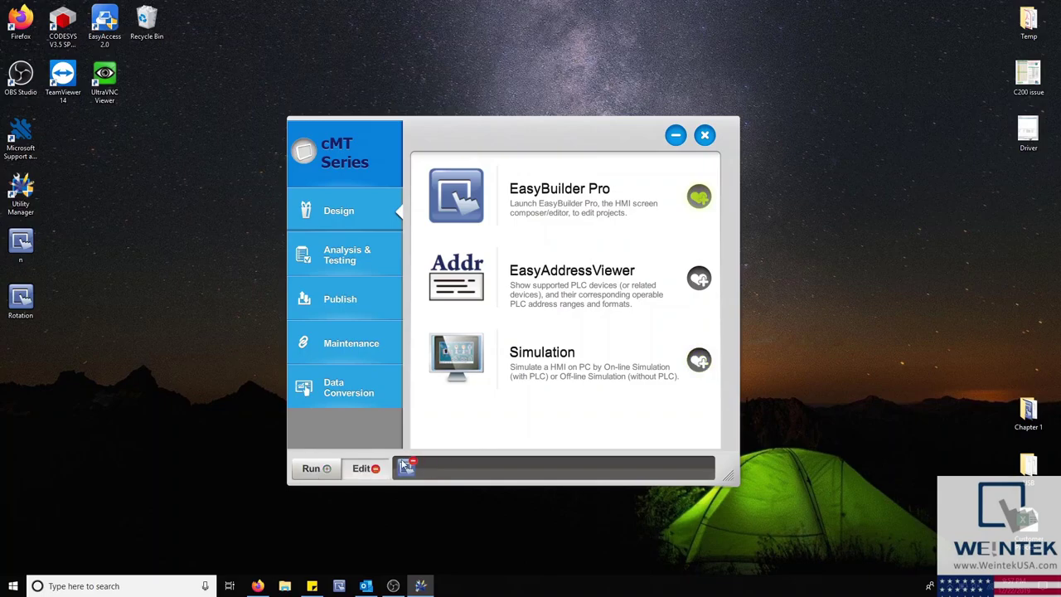
{"action": "left_click", "coordinate": [336, 470]}
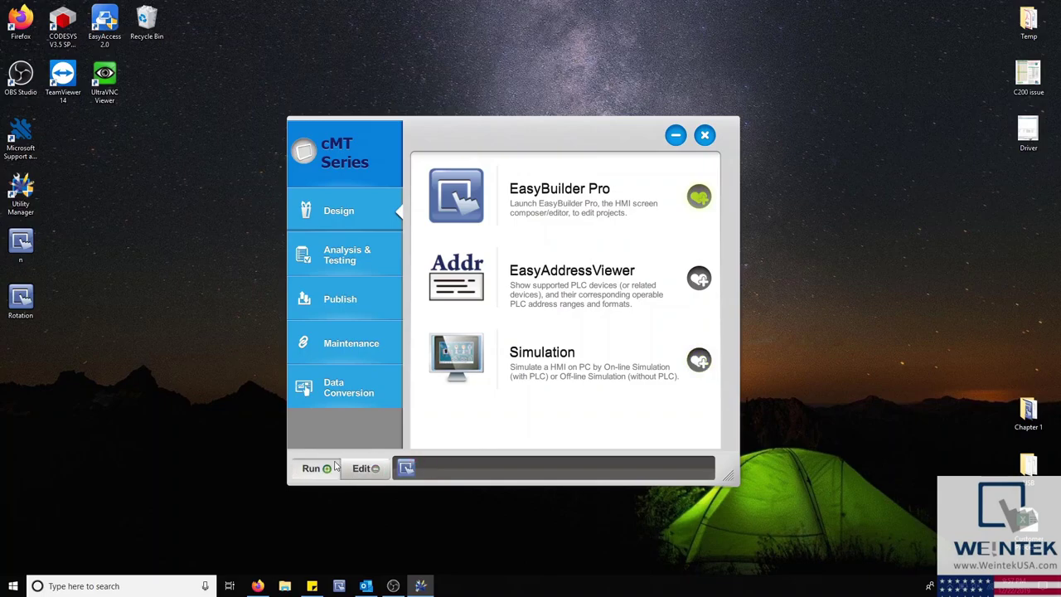
Step: Browse the Analysis & Testing, Publish, Maintenance and Data Conversion tools again
{"action": "left_click", "coordinate": [362, 258]}
{"action": "left_click", "coordinate": [360, 302]}
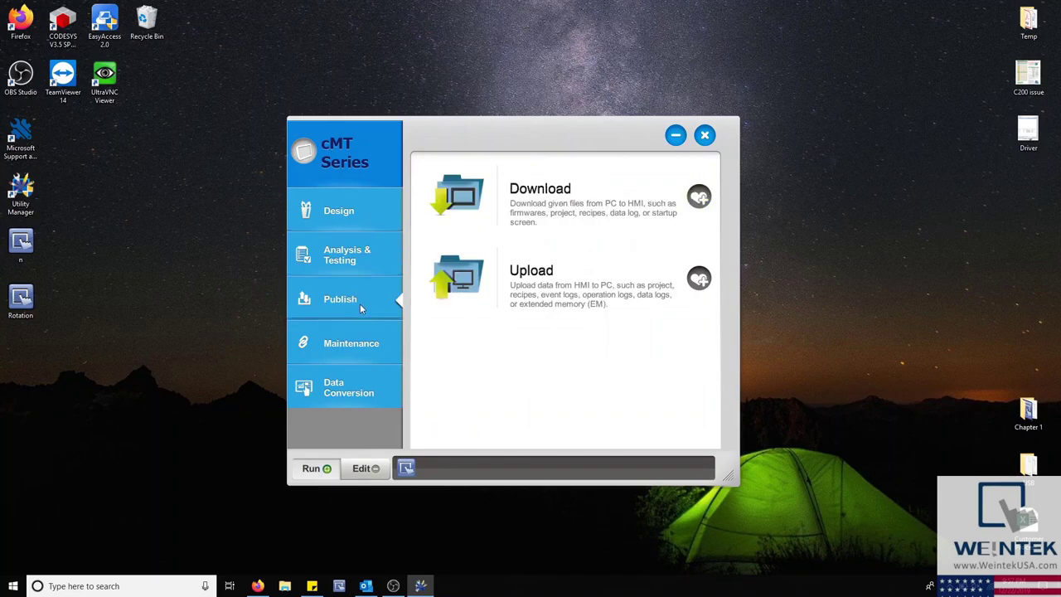
{"action": "left_click", "coordinate": [355, 338]}
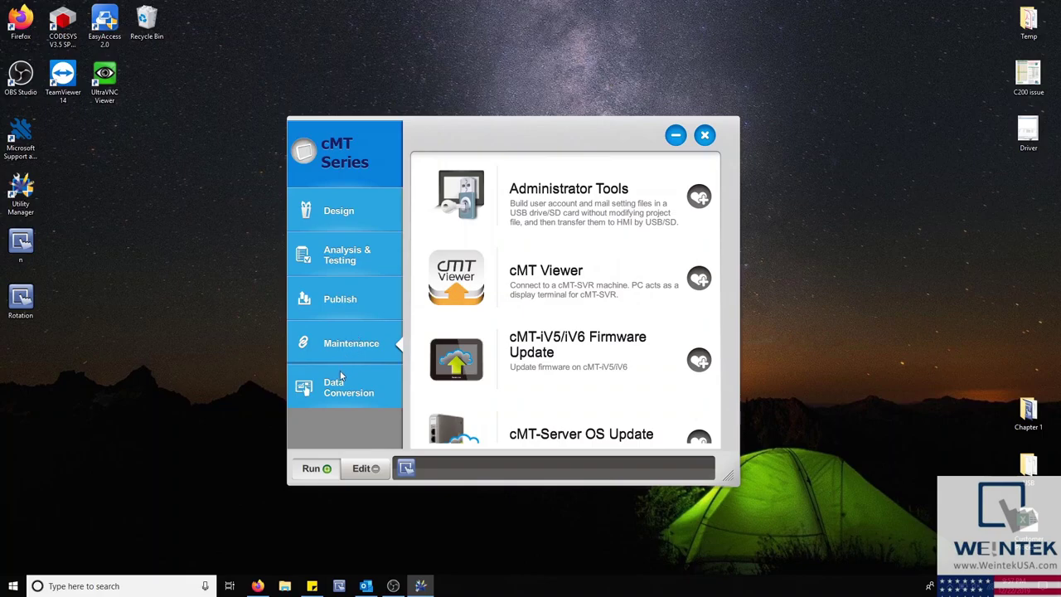
{"action": "left_click", "coordinate": [340, 378]}
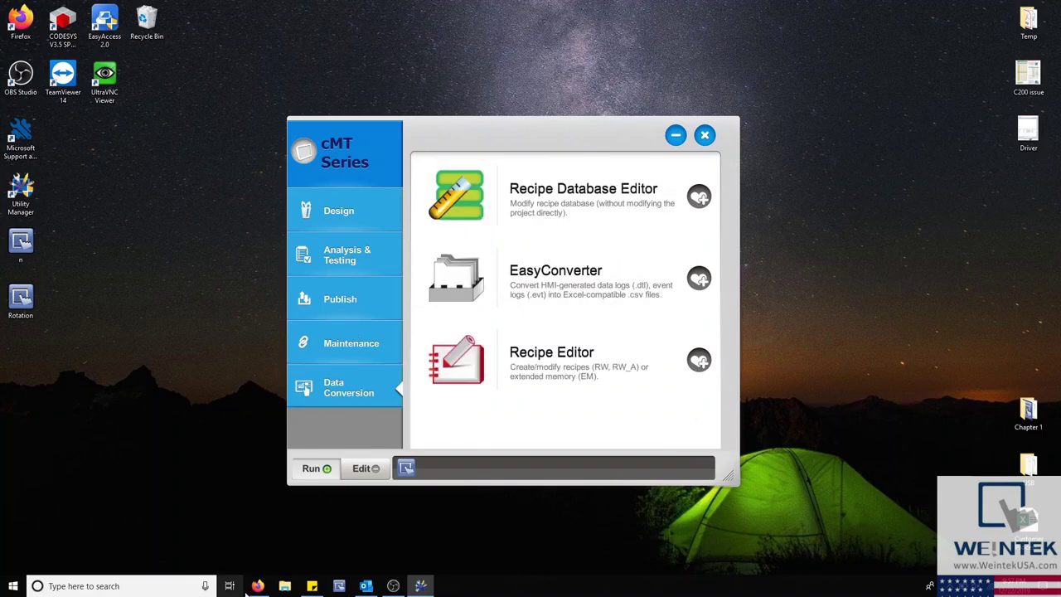
{"action": "left_click", "coordinate": [258, 586]}
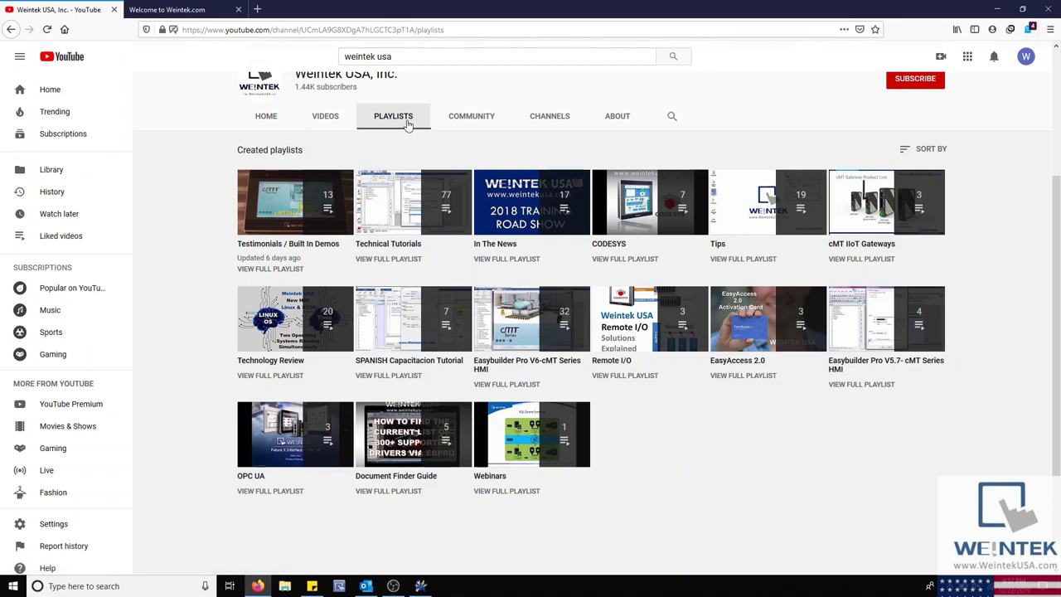
Step: Switch to the 'Welcome to Weintek.com' tab showing the Weintek software downloads
{"action": "left_click", "coordinate": [205, 8]}
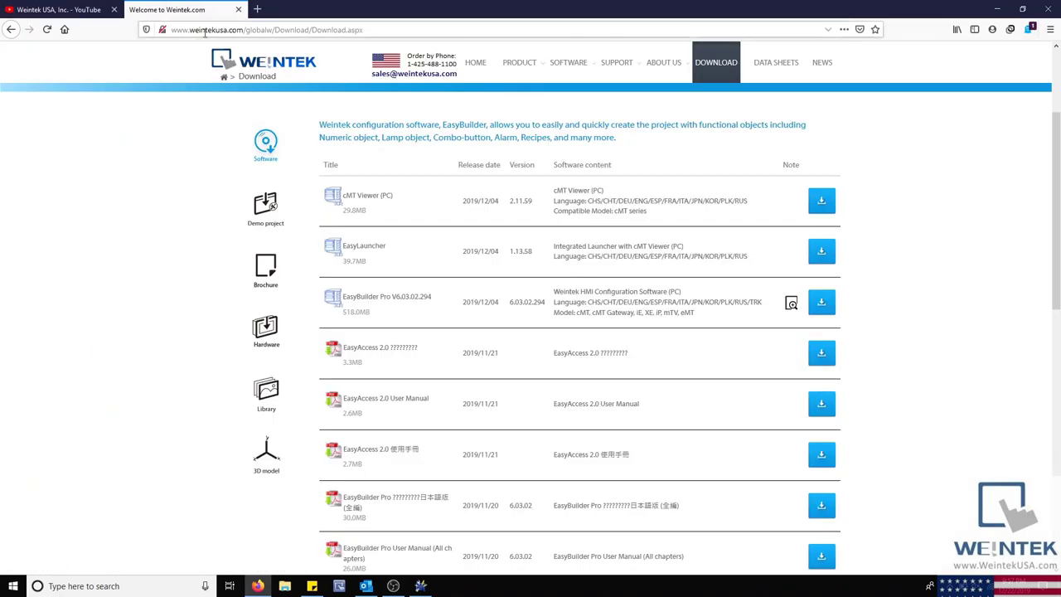